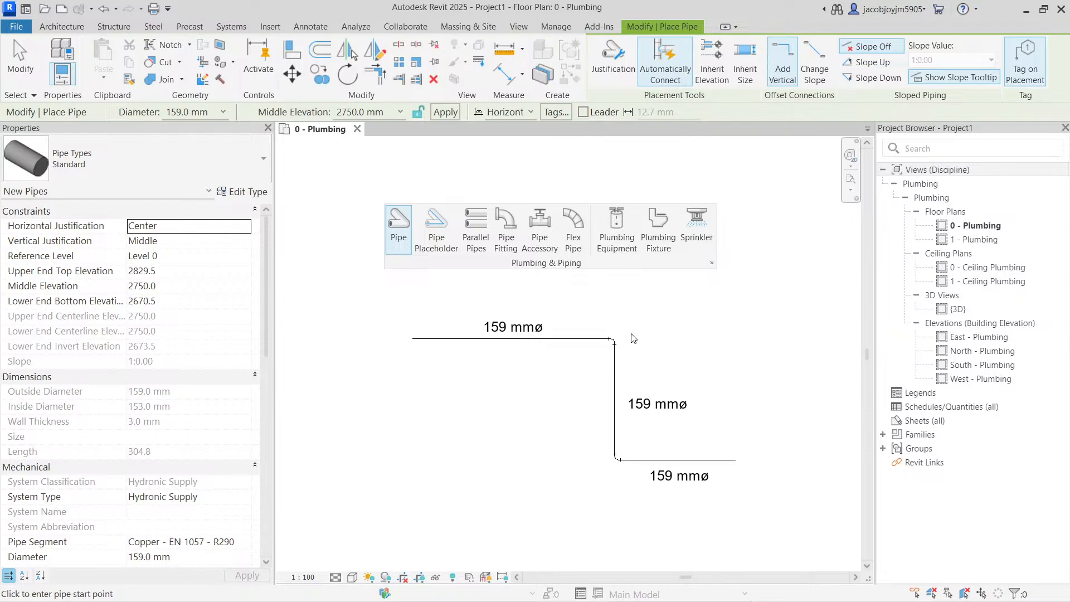
# - Leave the pipe command and close the current project
pyautogui.moveTo(726, 214)
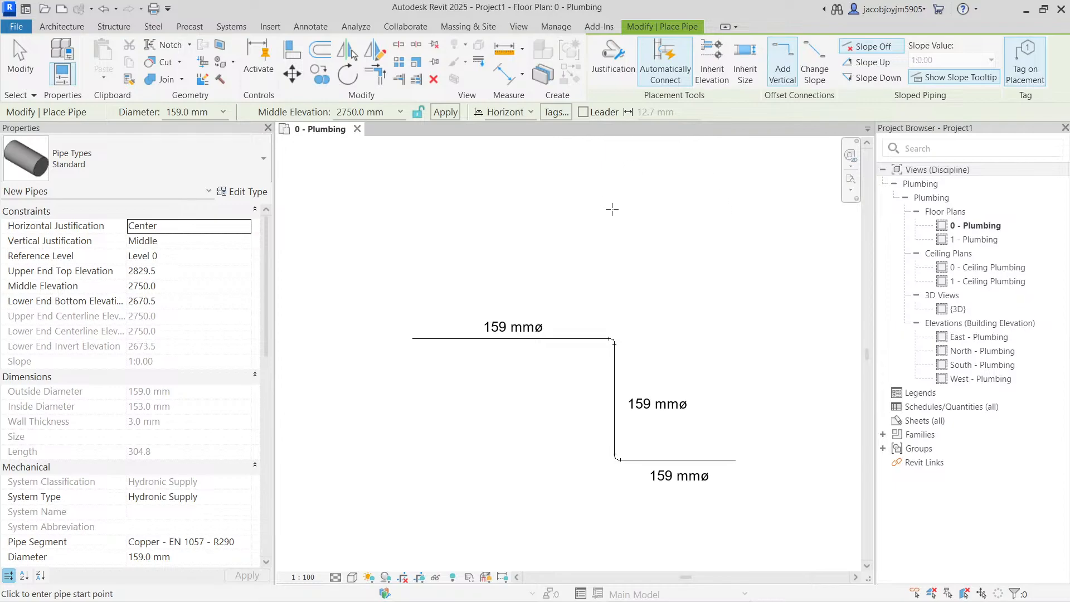
pyautogui.press('Escape')
pyautogui.click(16, 26)
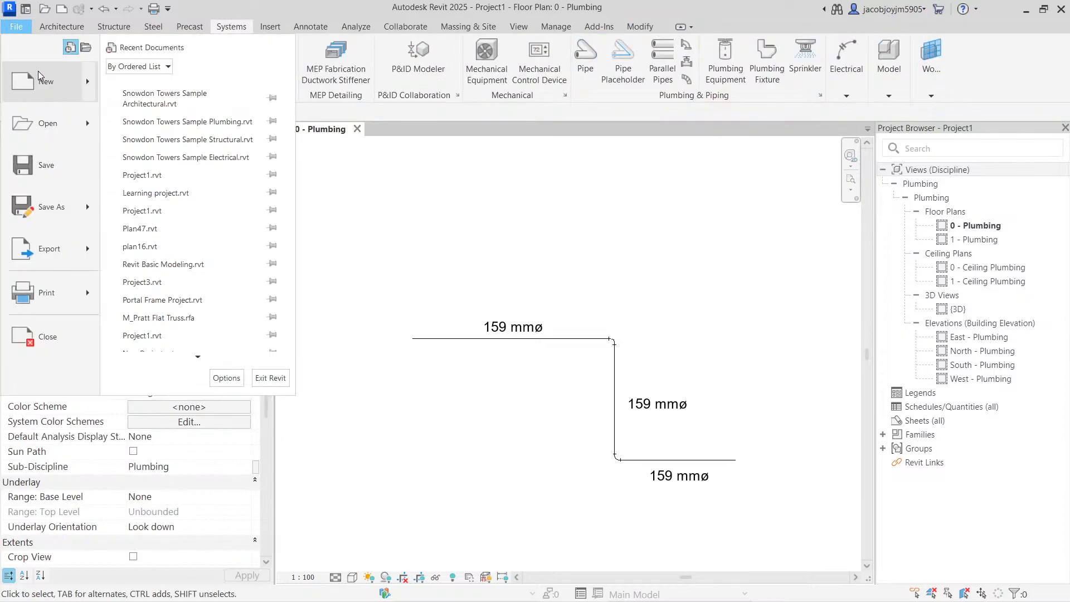
pyautogui.moveTo(38, 71)
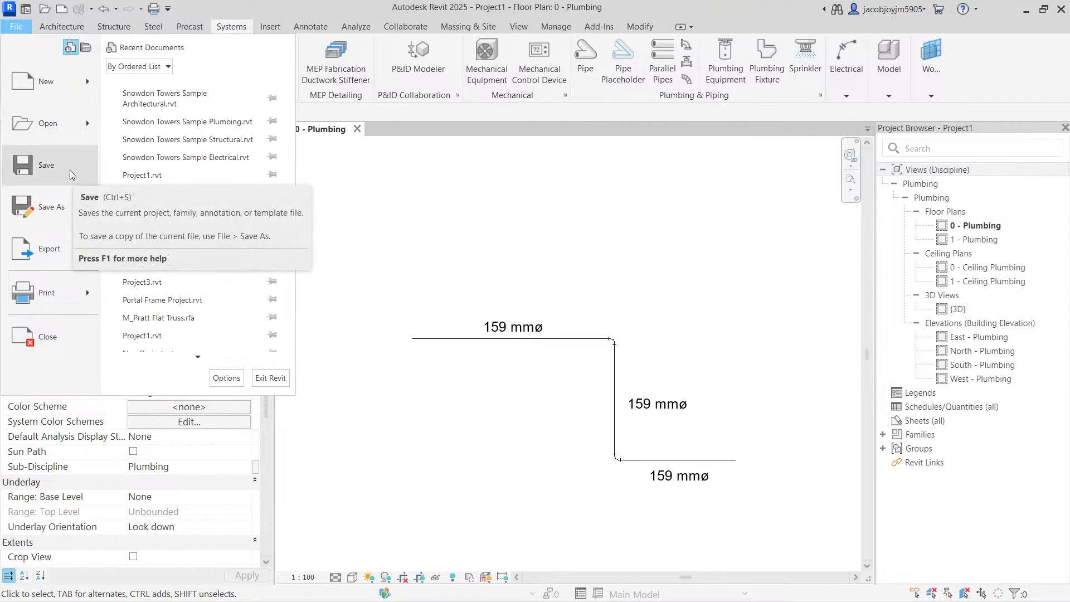
pyautogui.click(58, 333)
pyautogui.click(567, 310)
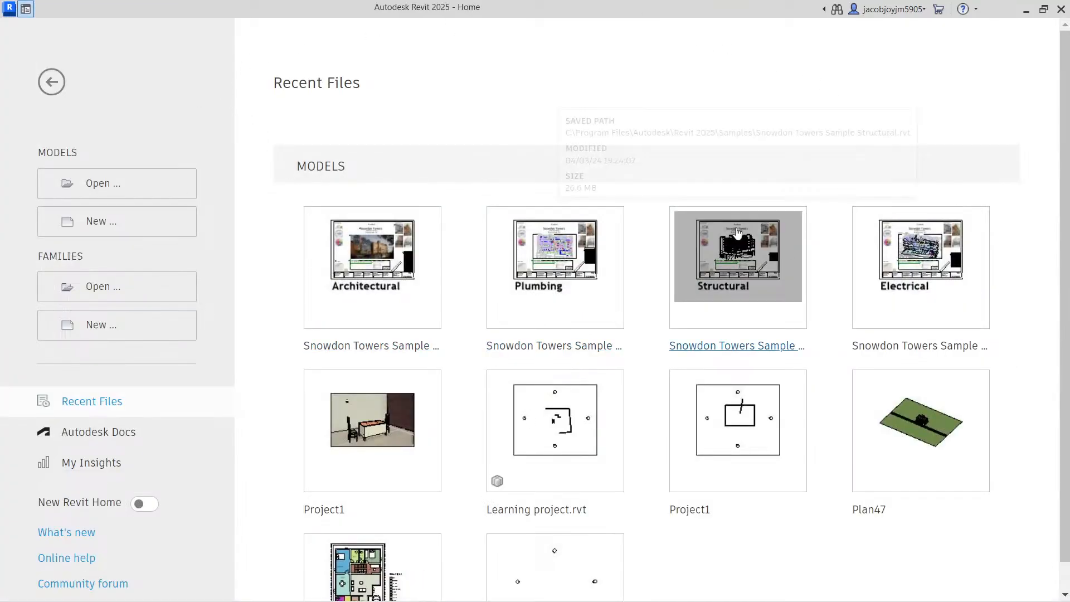
# - Create a new project from the Plumbing Template
pyautogui.click(167, 221)
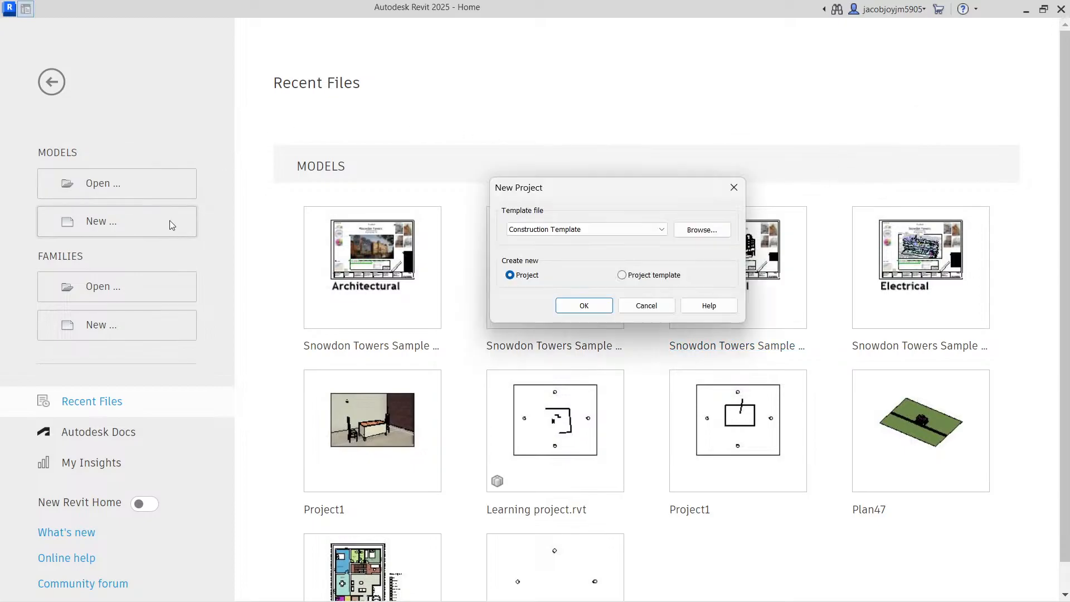
pyautogui.click(584, 228)
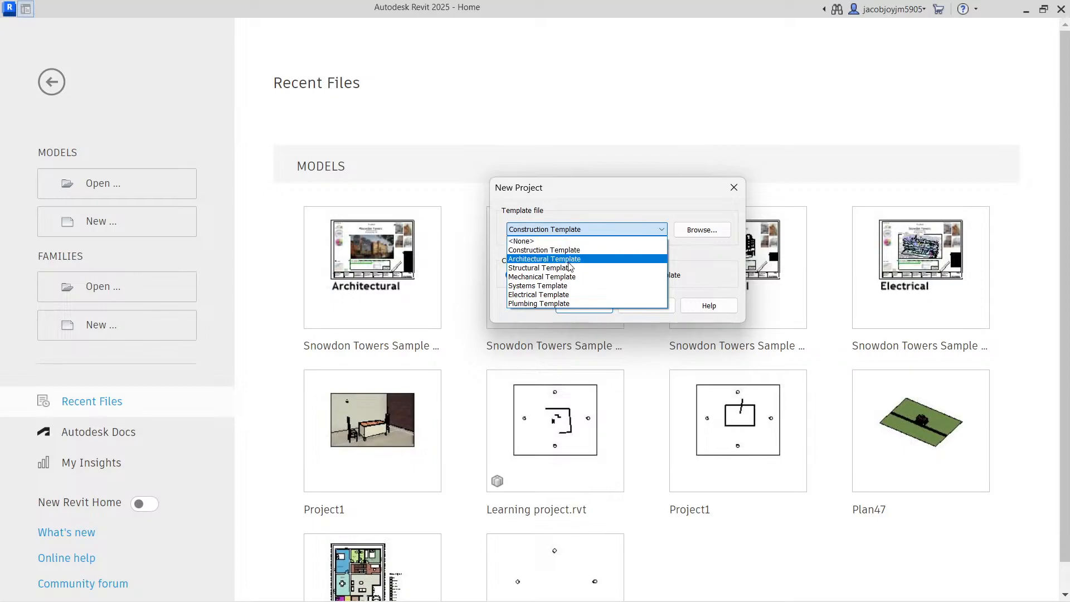
pyautogui.click(582, 303)
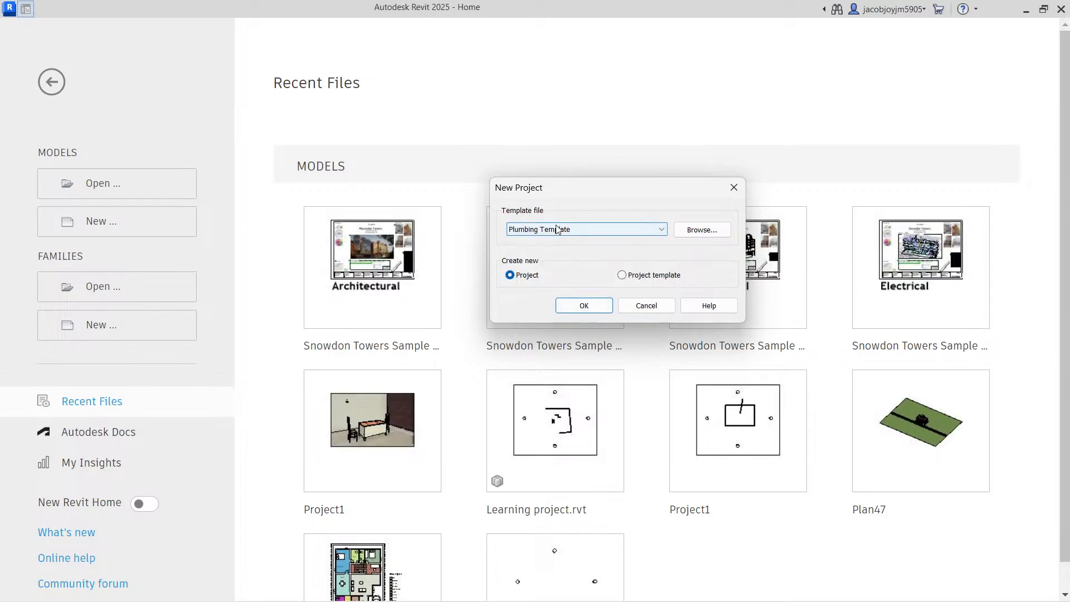
pyautogui.click(592, 309)
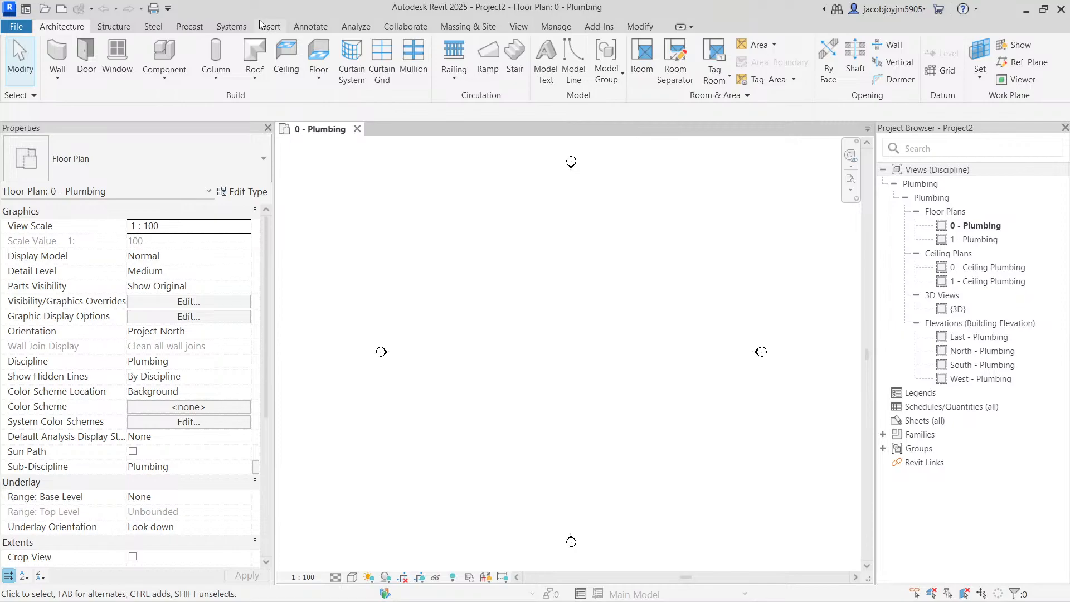
# - Detach the Plumbing & Piping tool group and float it over the upper part of the floor plan view
pyautogui.click(231, 27)
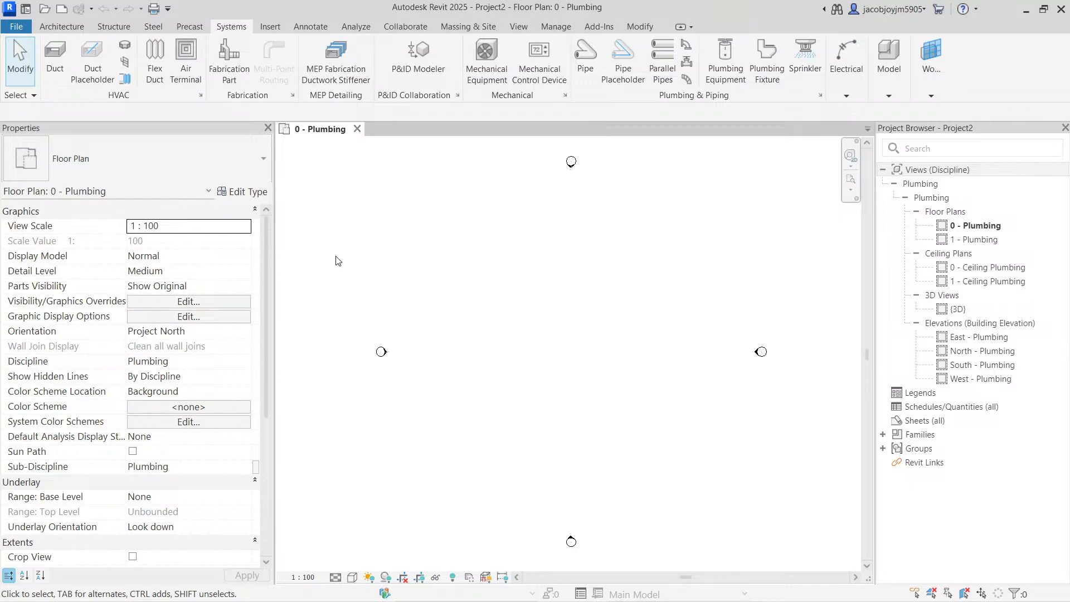
pyautogui.moveTo(880, 84)
pyautogui.moveTo(720, 98)
pyautogui.mouseDown()
pyautogui.moveTo(688, 232)
pyautogui.moveTo(631, 264)
pyautogui.mouseUp()
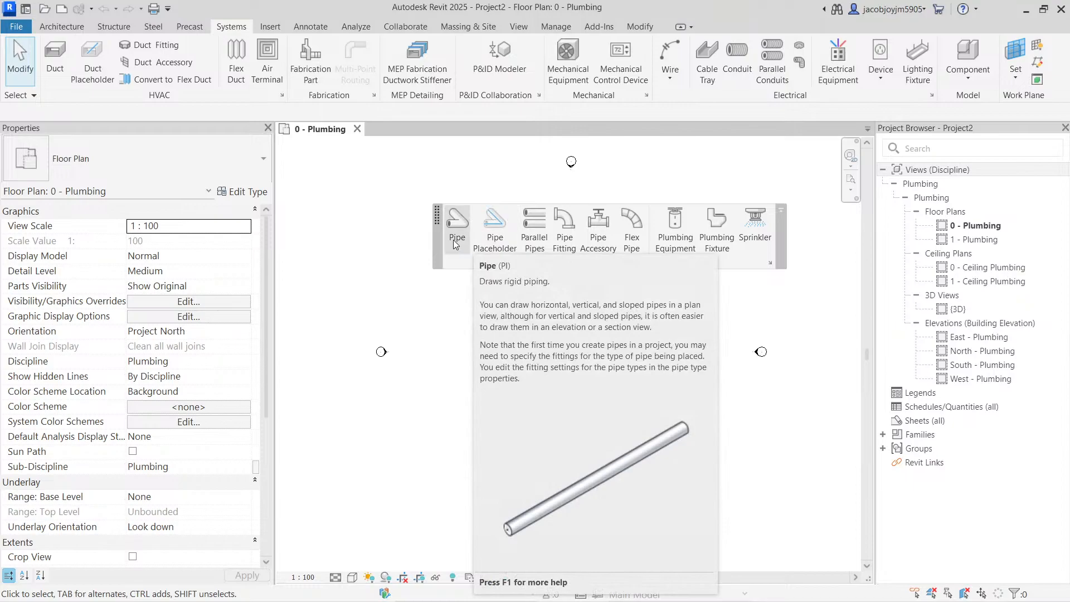
pyautogui.moveTo(613, 268); pyautogui.dragTo(552, 253)
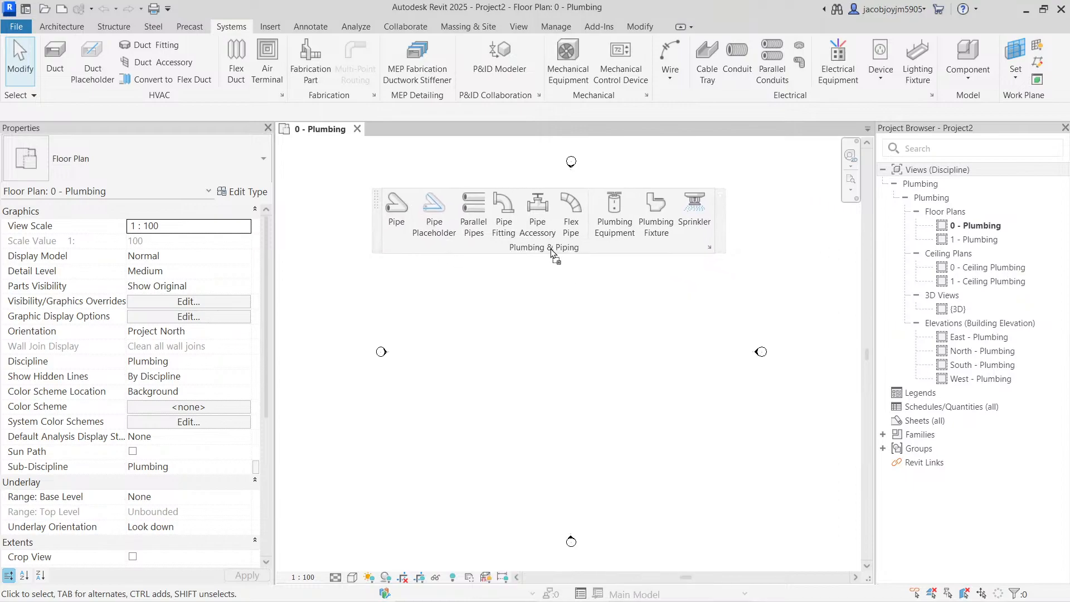
pyautogui.click(399, 220)
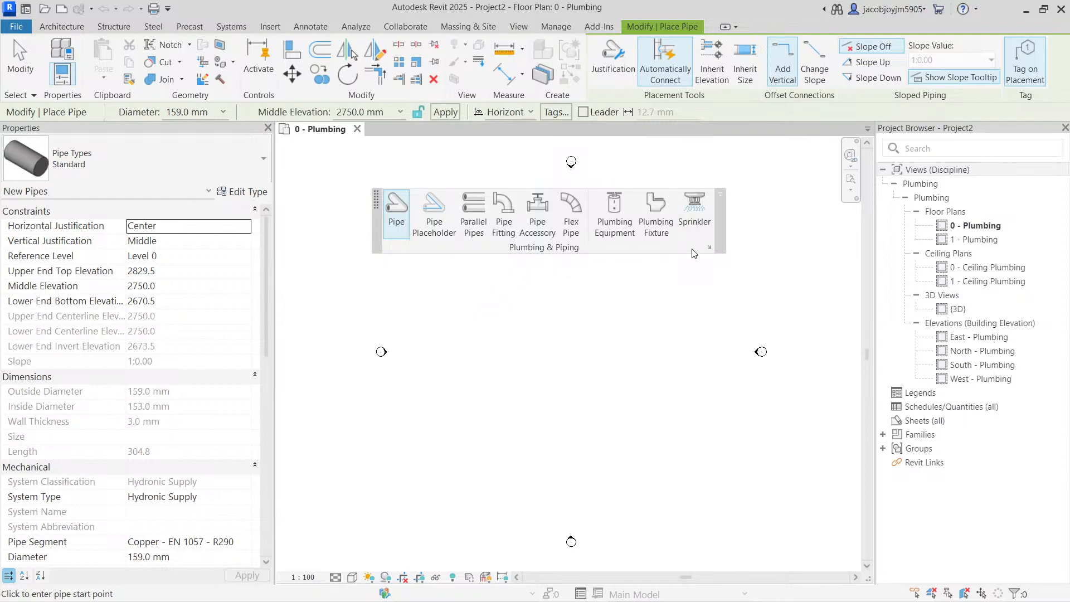
pyautogui.press('Escape')
pyautogui.press('Escape')
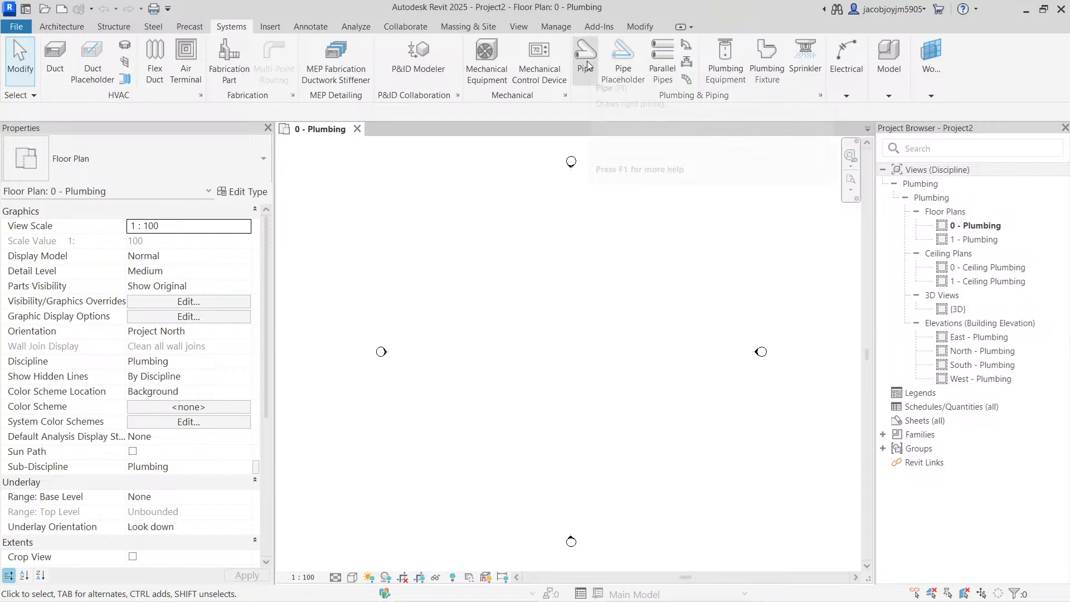
pyautogui.moveTo(716, 95); pyautogui.dragTo(435, 216)
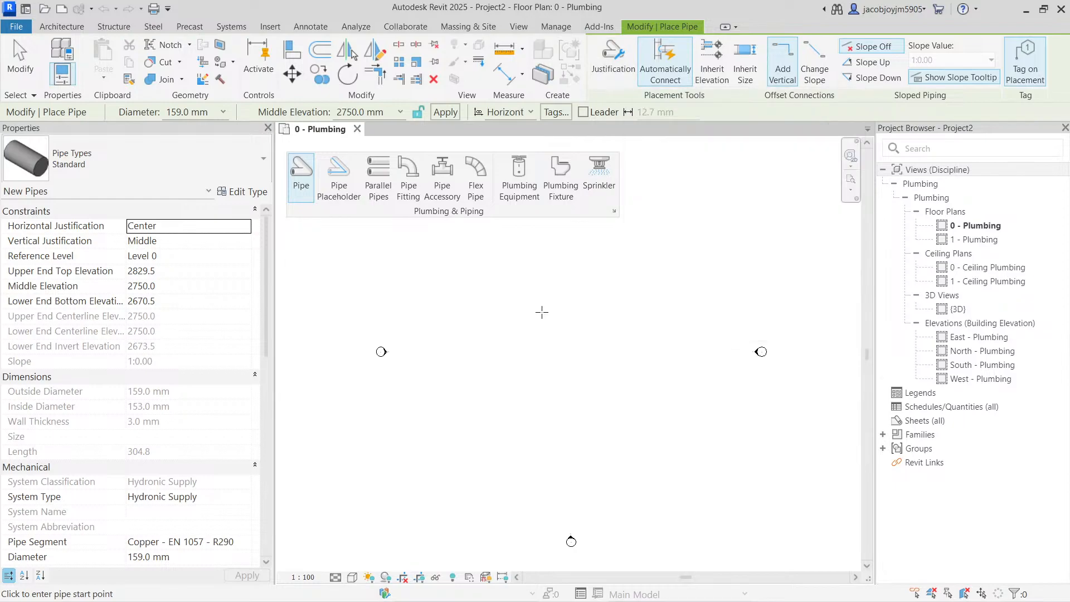
# - Set the floor plan view's detail level to Fine
pyautogui.click(439, 334)
pyautogui.press('Escape')
pyautogui.click(335, 577)
pyautogui.click(345, 564)
# - Draw a tagged horizontal pipe of 159 mm diameter at 2750 mm middle elevation in the middle of the plan
pyautogui.click(404, 361)
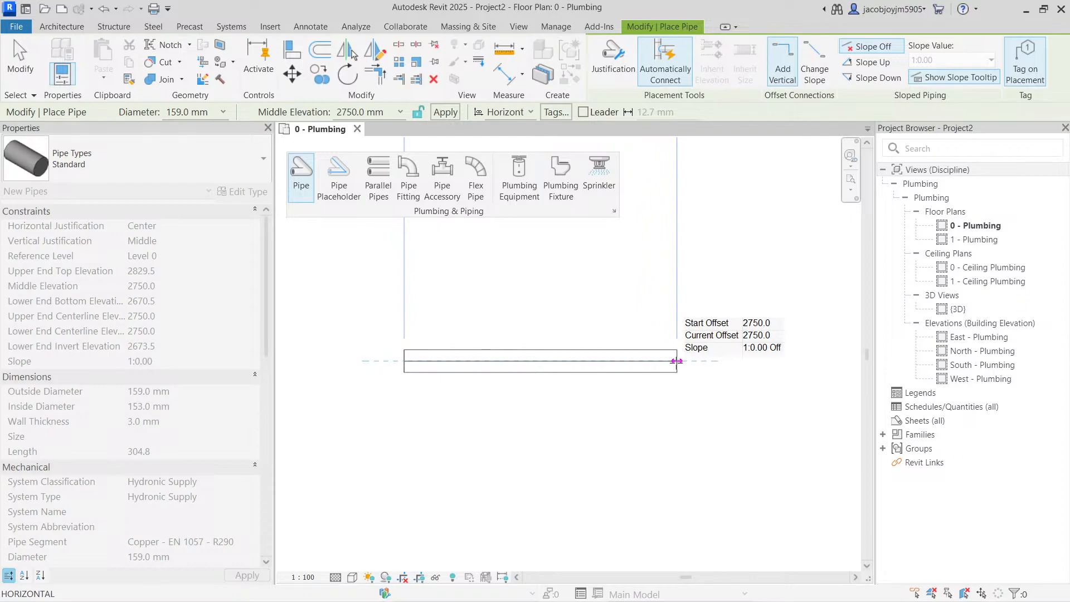
pyautogui.click(648, 361)
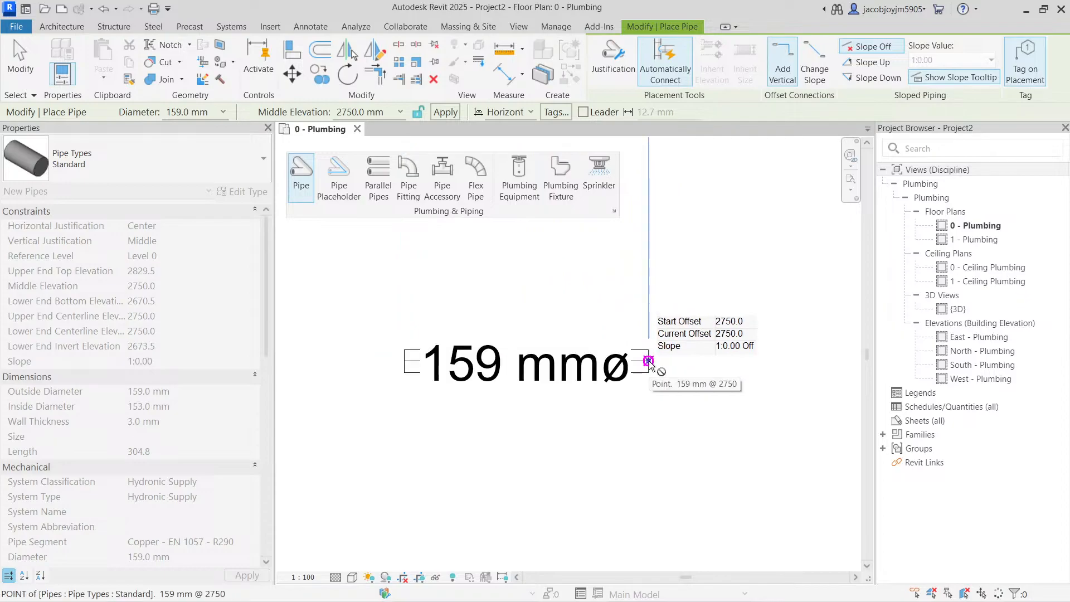
pyautogui.press('Escape')
pyautogui.press('Escape')
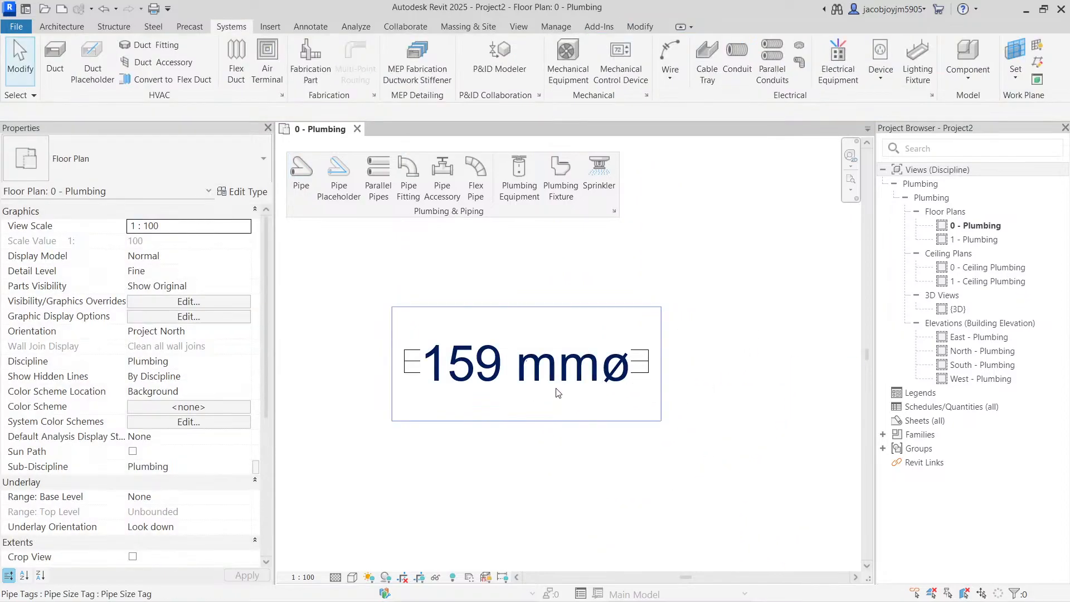
# - Draw a second horizontal pipe below the tagged one, with Tag on Placement and the slope tooltip turned off
pyautogui.click(306, 195)
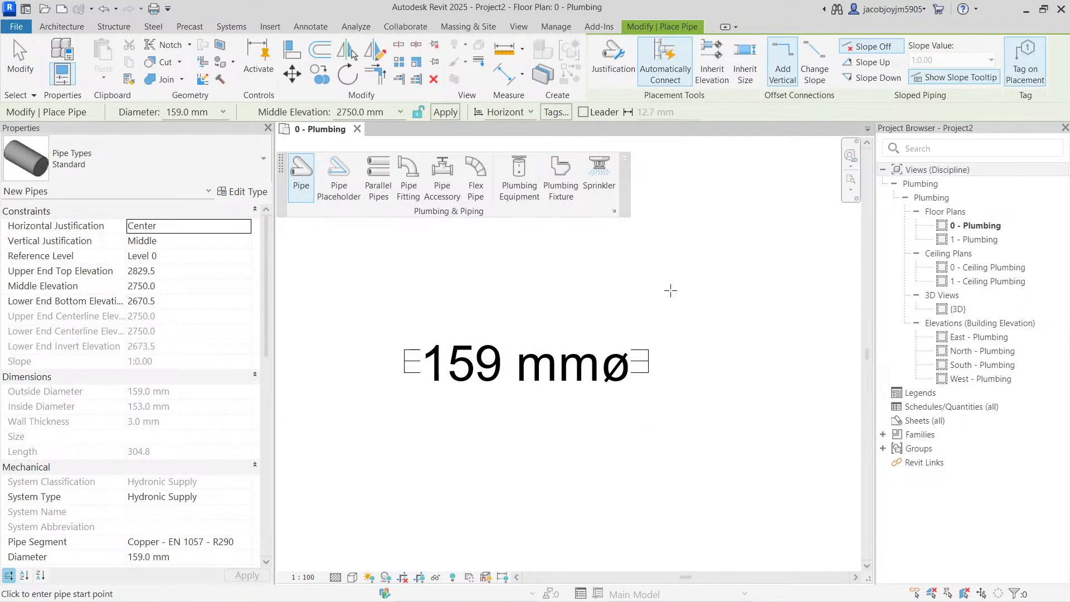
pyautogui.click(1029, 68)
pyautogui.scroll(-3, 468, 279)
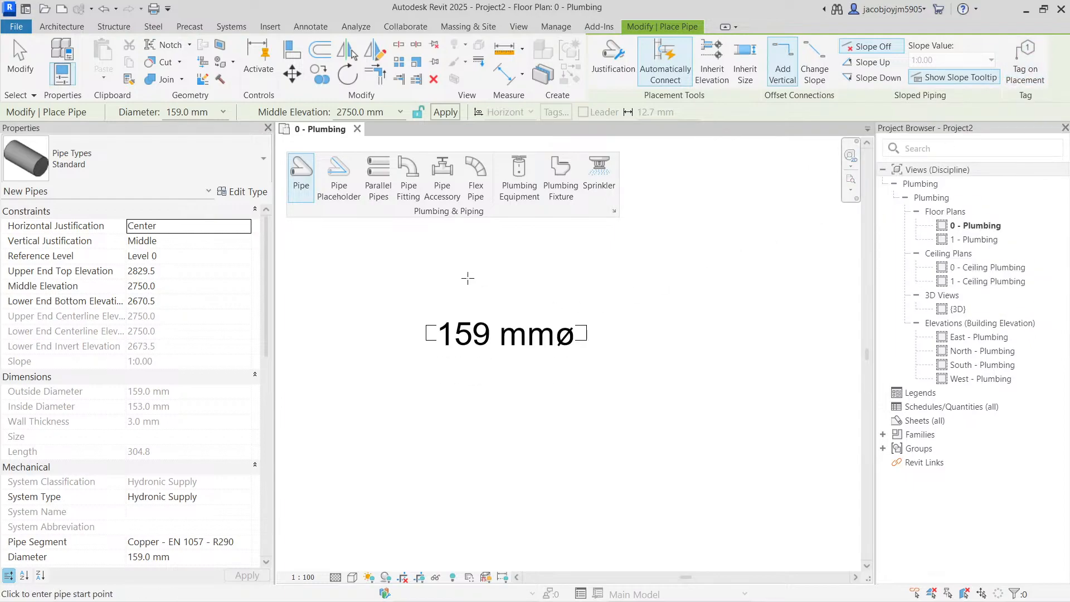
pyautogui.click(455, 366)
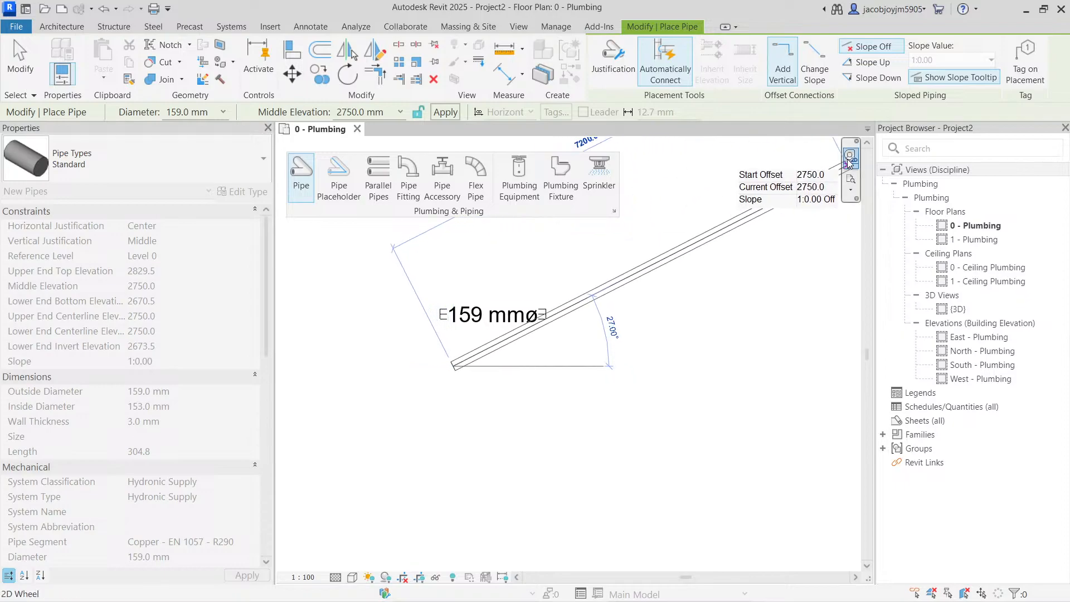
pyautogui.click(932, 79)
pyautogui.press('Escape')
# - Draw a third, shorter horizontal pipe parallel to and below the second pipe
pyautogui.scroll(4, 481, 427)
pyautogui.scroll(1, 518, 427)
pyautogui.moveTo(518, 426); pyautogui.dragTo(487, 364, button='middle')
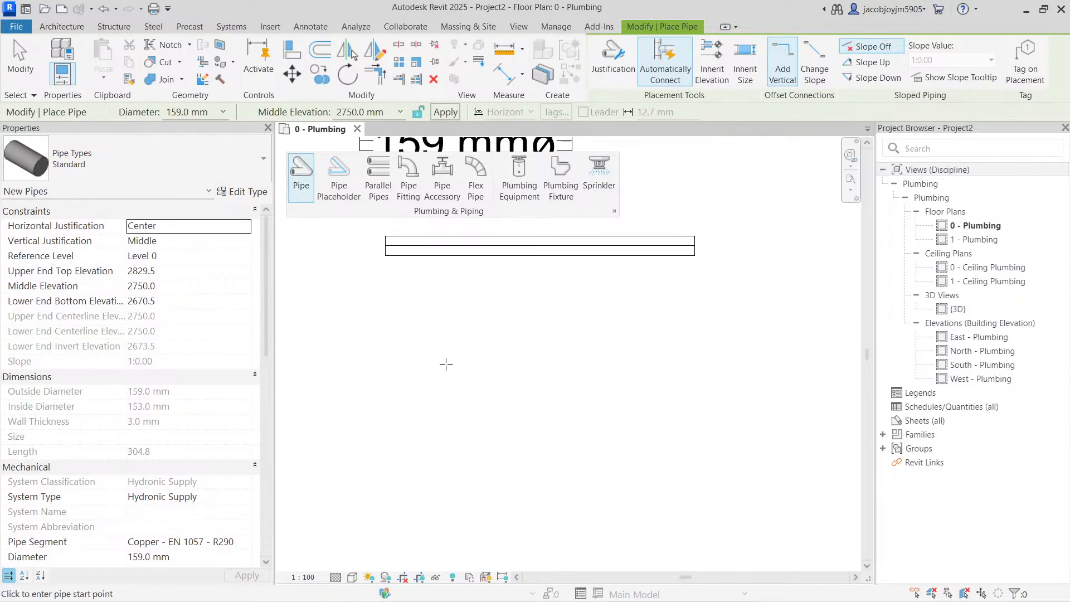
pyautogui.click(446, 364)
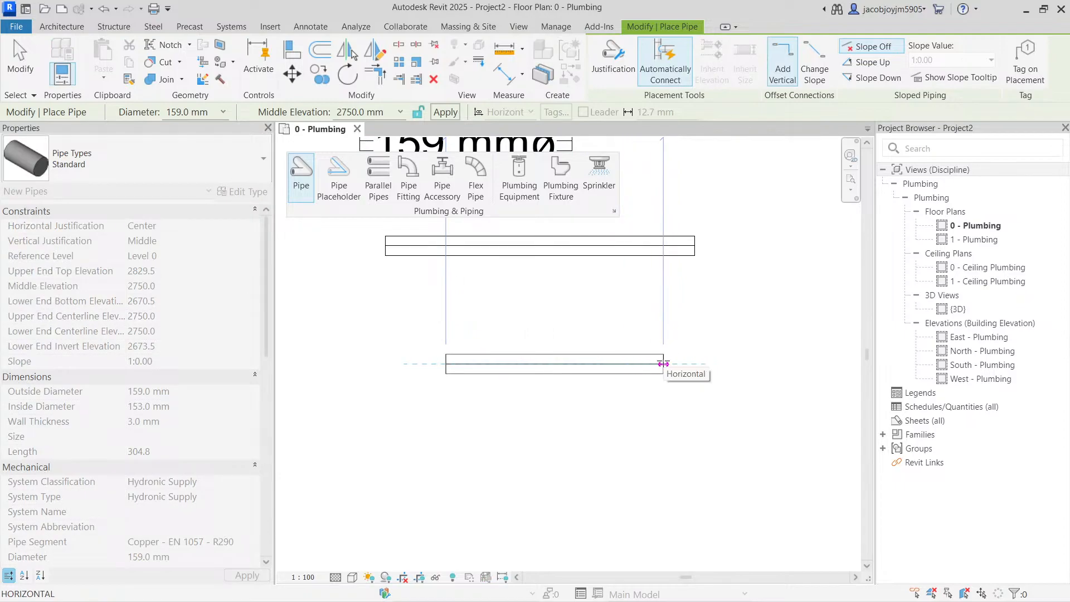
pyautogui.click(663, 364)
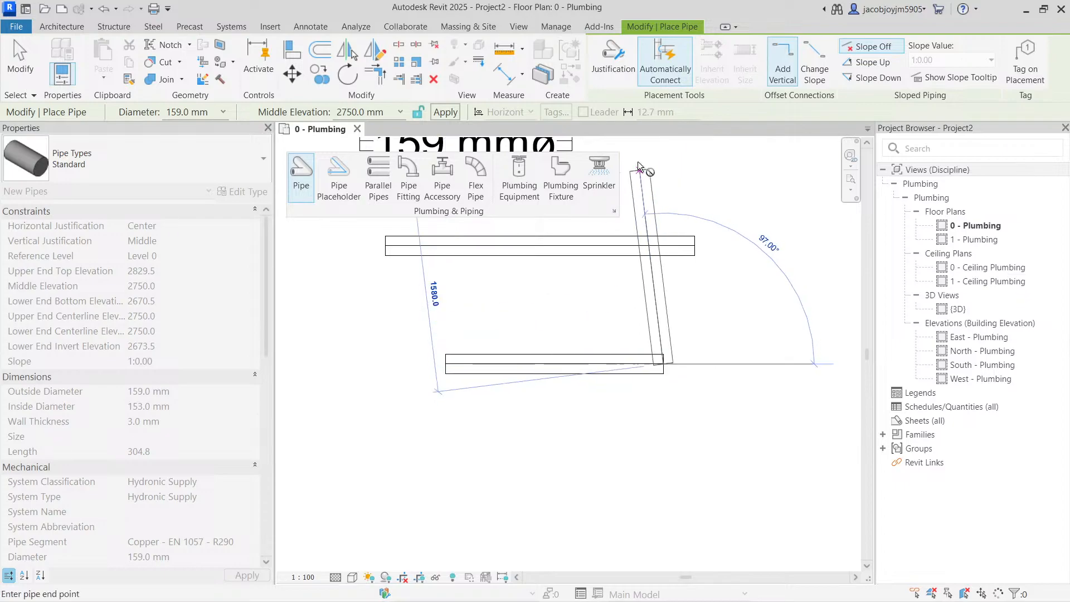
# - Set the pipe's horizontal justification to Left and cancel the pending pipe segment
pyautogui.click(621, 58)
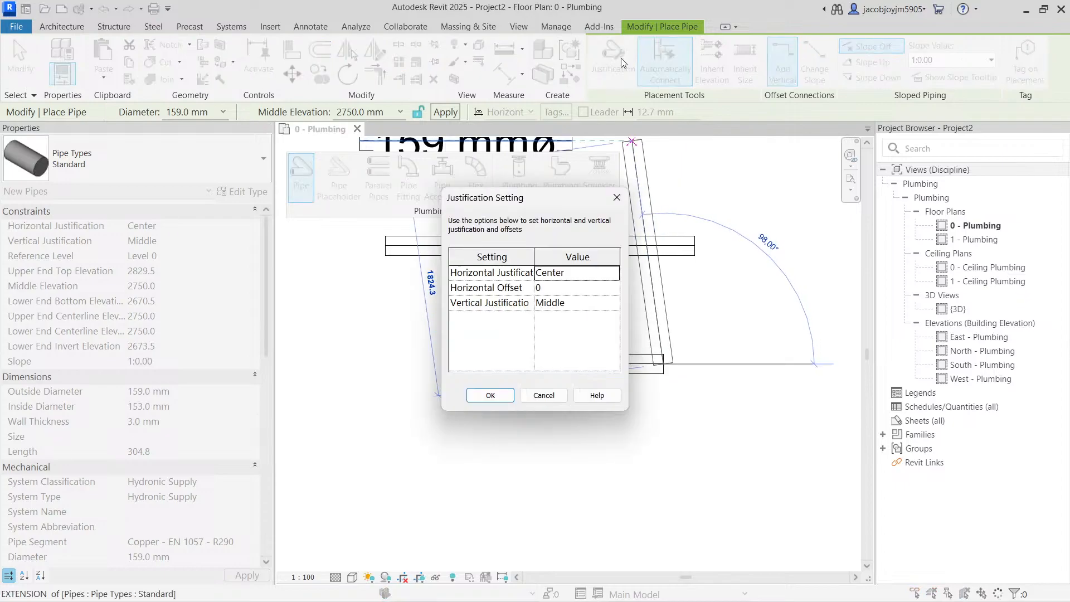
pyautogui.moveTo(534, 255); pyautogui.dragTo(578, 255)
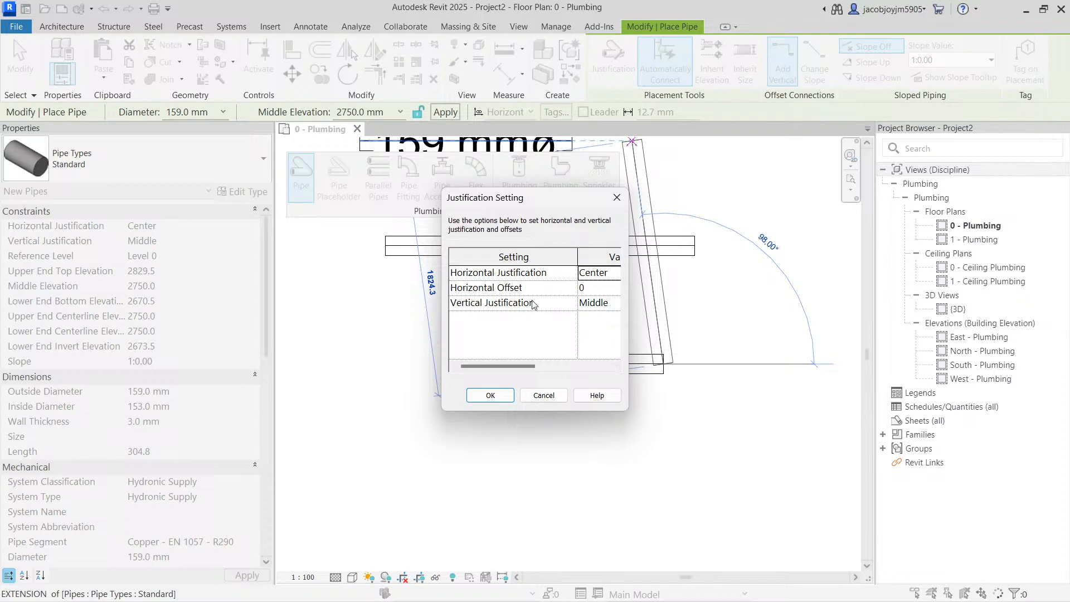
pyautogui.moveTo(578, 256); pyautogui.dragTo(554, 257)
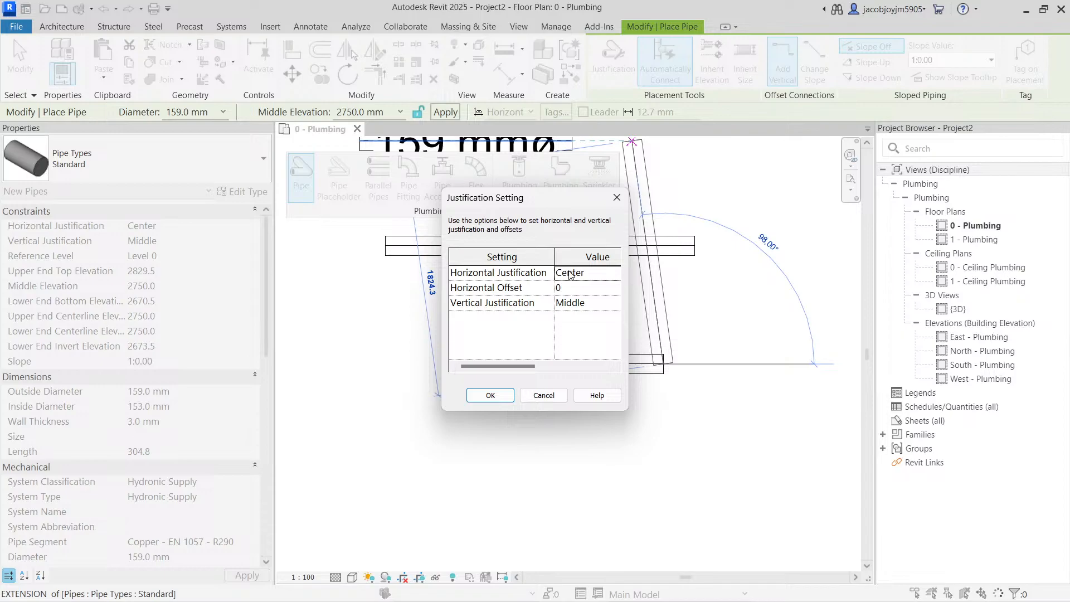
pyautogui.click(616, 274)
pyautogui.click(614, 273)
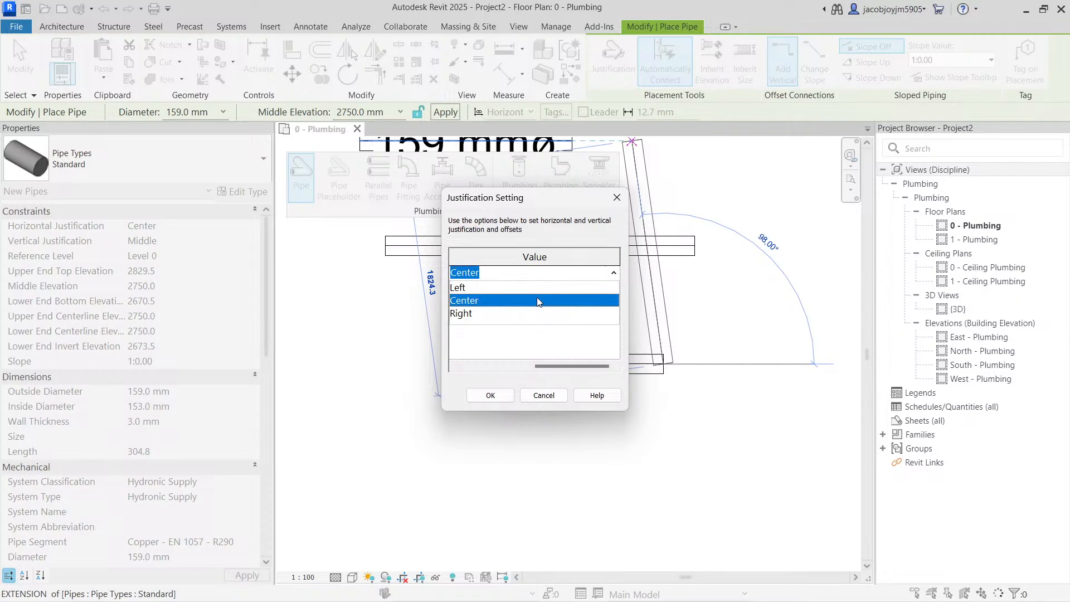
pyautogui.click(491, 287)
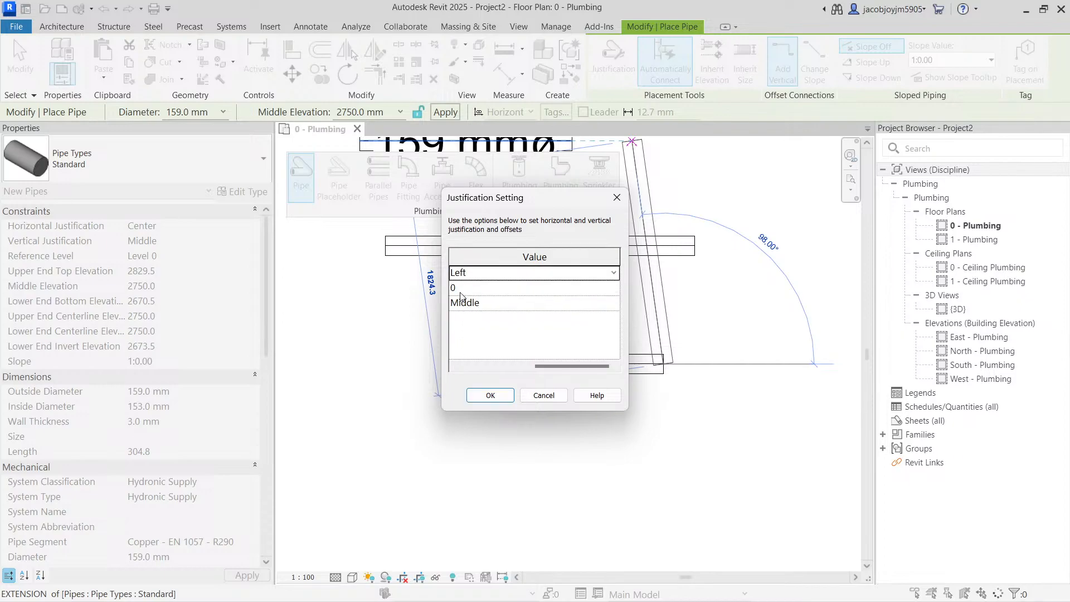
pyautogui.click(491, 395)
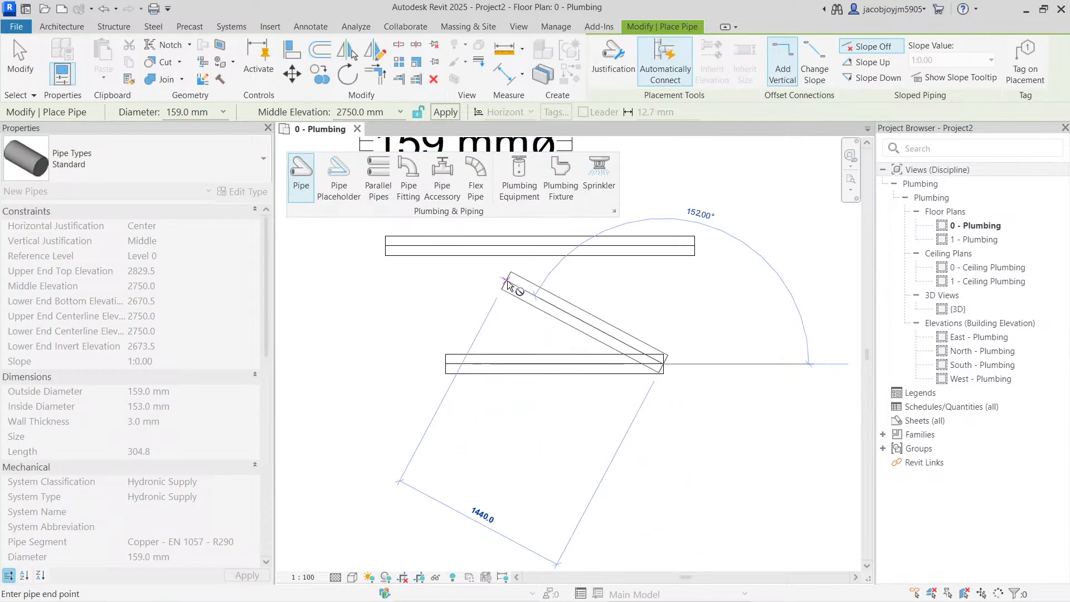
pyautogui.scroll(-4, 507, 282)
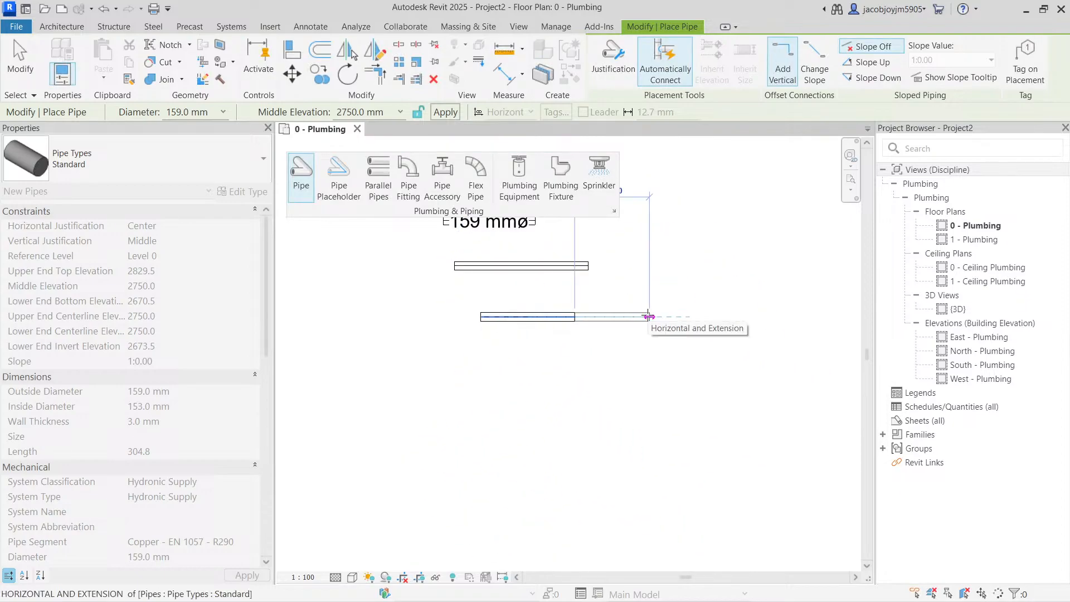
pyautogui.press('Escape')
# - Try drawing pipes with Left horizontal justification below the third pipe
pyautogui.scroll(3, 492, 287)
pyautogui.scroll(-2, 492, 287)
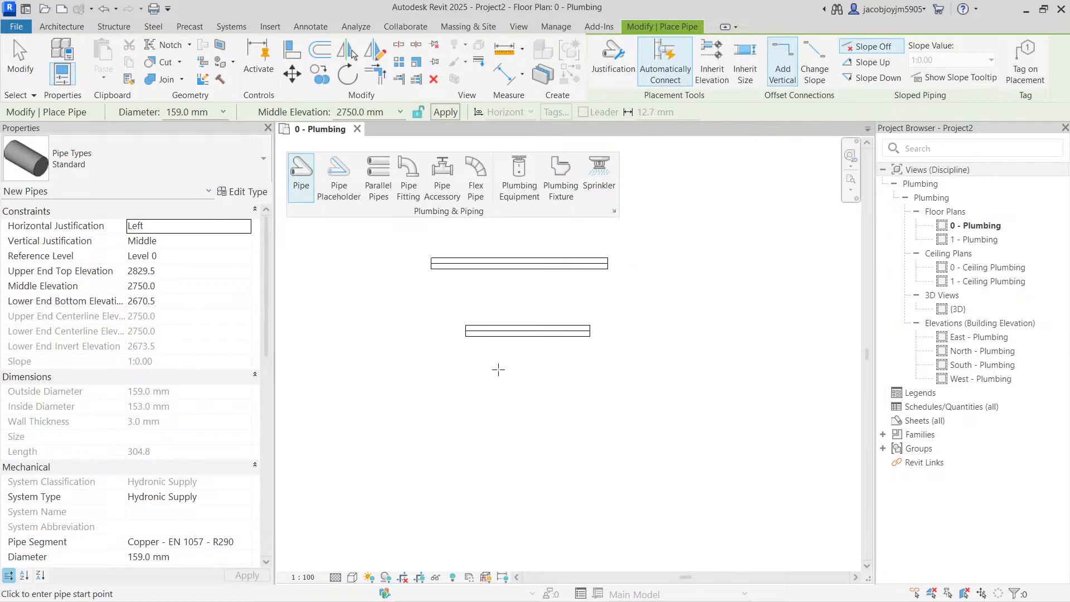
pyautogui.scroll(2, 498, 370)
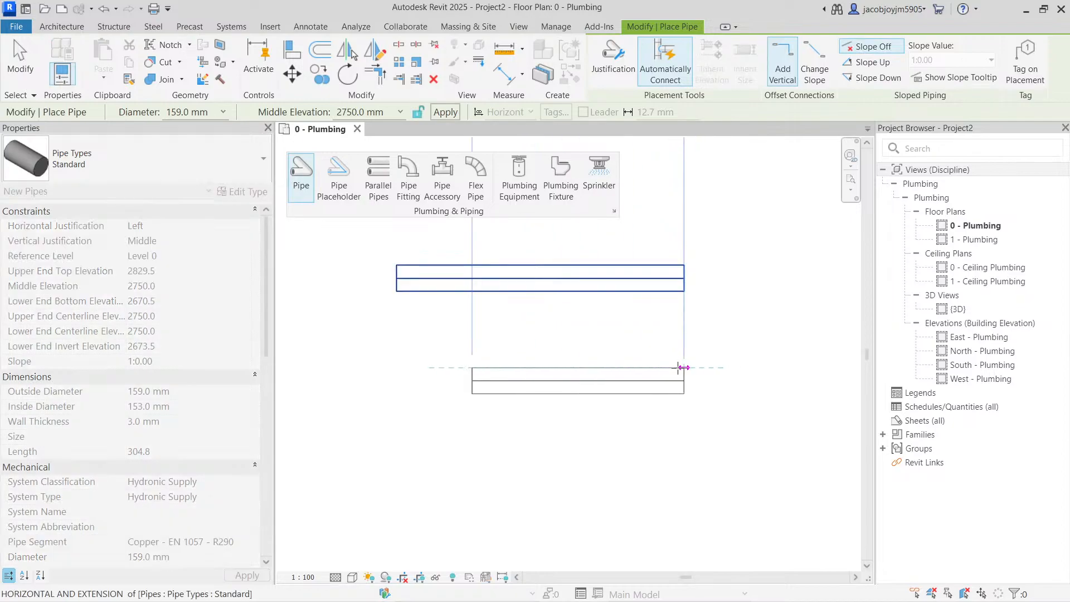
pyautogui.scroll(-2, 516, 318)
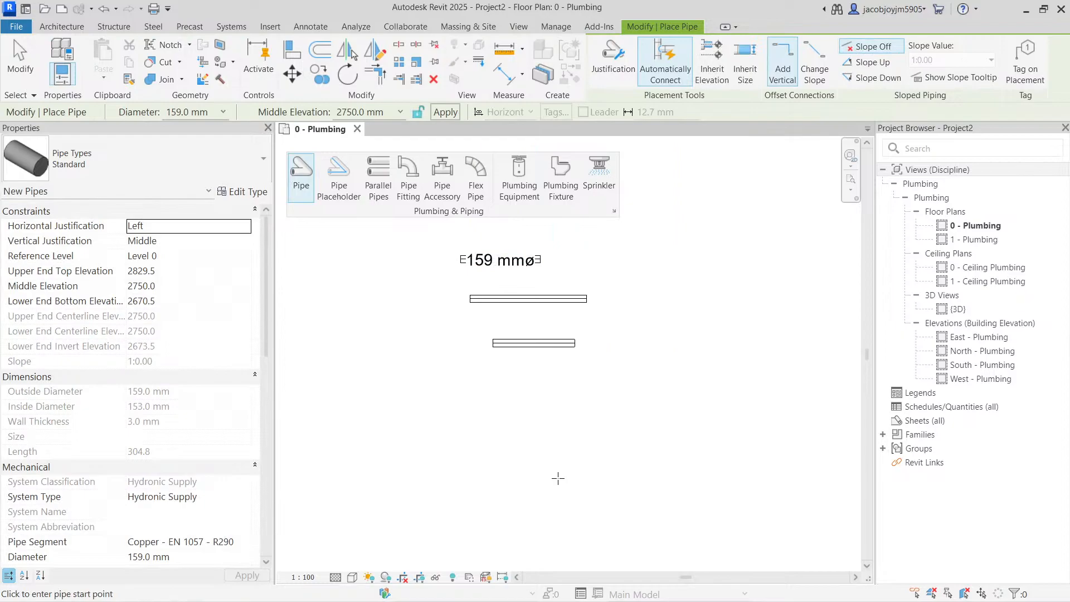
pyautogui.click(558, 478)
pyautogui.scroll(2, 560, 371)
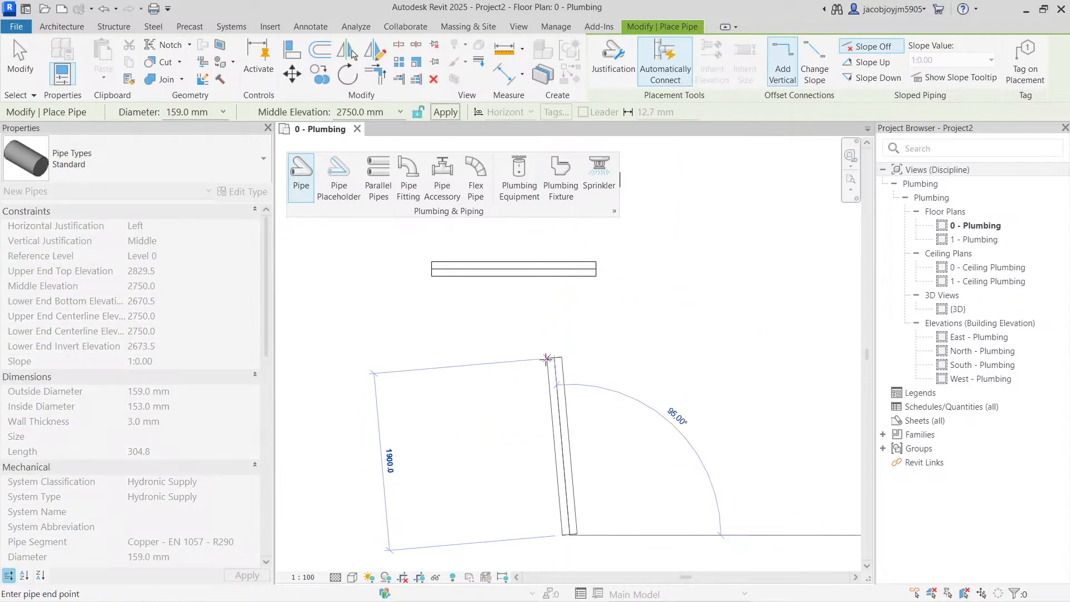
pyautogui.click(558, 372)
pyautogui.scroll(-2, 578, 220)
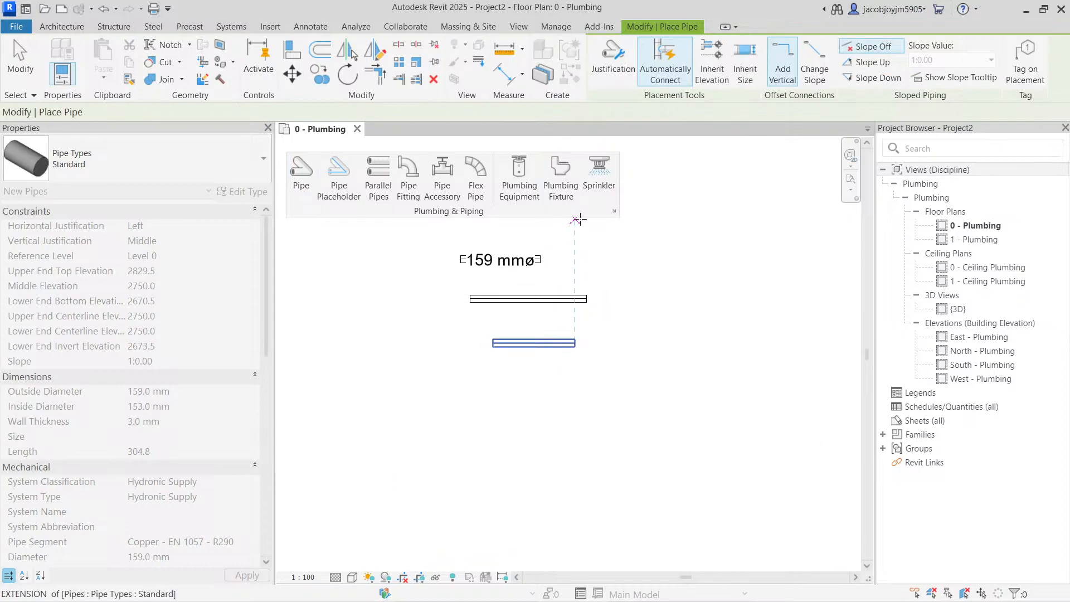
# - Set the pipe's horizontal justification to Right
pyautogui.click(613, 59)
pyautogui.click(614, 272)
pyautogui.click(569, 313)
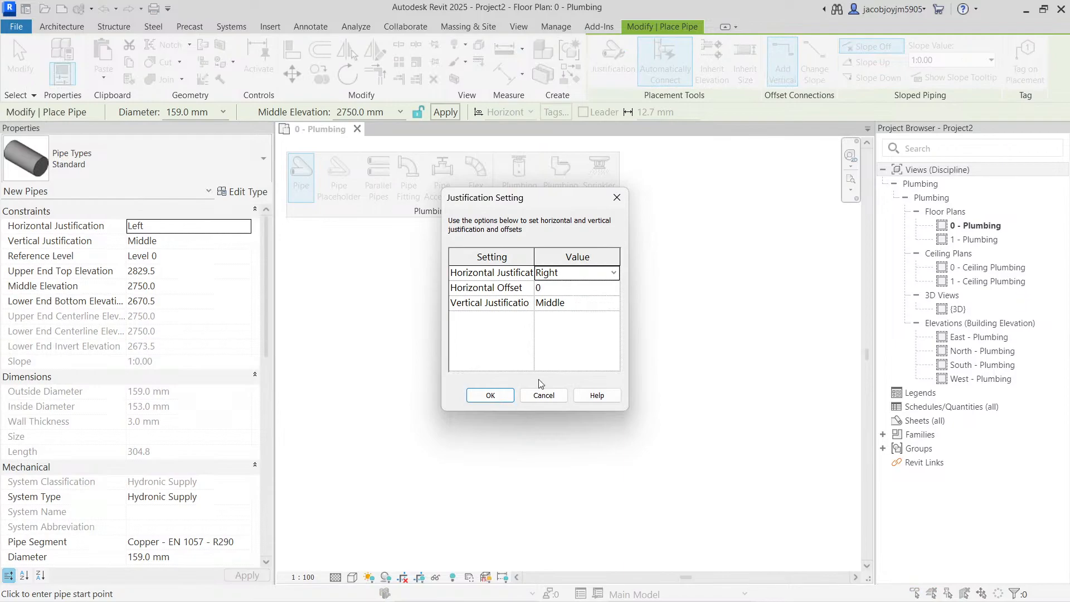
pyautogui.press('Return')
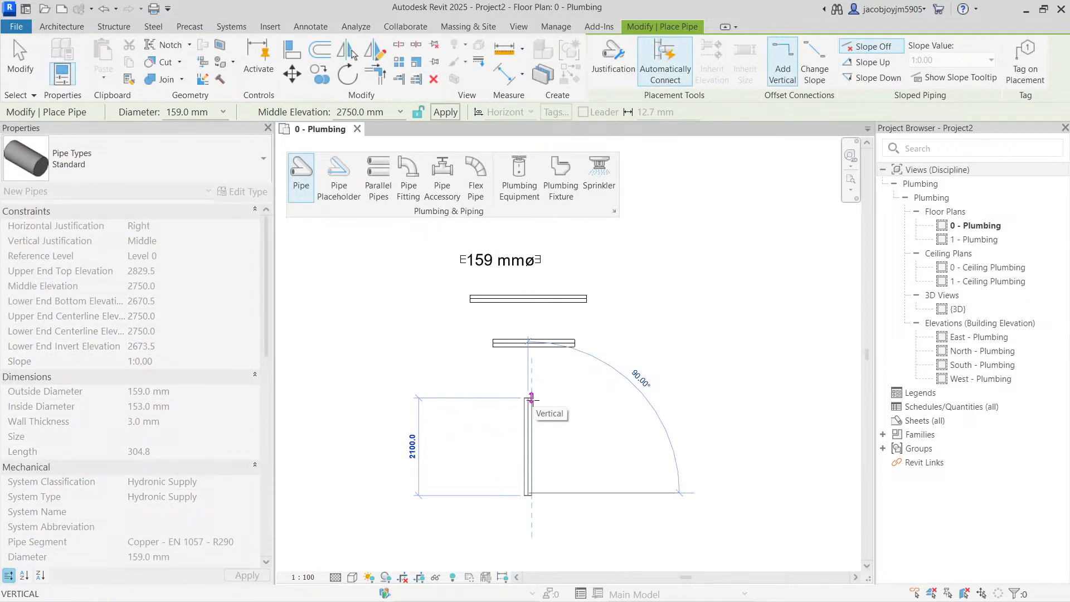
# - Try drawing vertical pipes with Right horizontal justification below the third pipe
pyautogui.press('Escape')
pyautogui.click(575, 387)
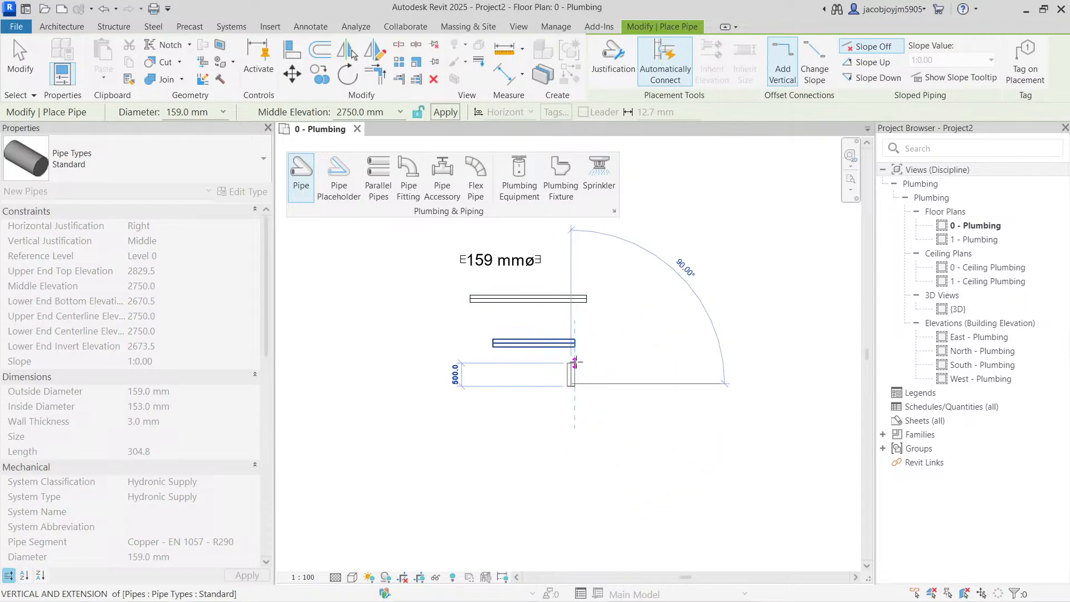
pyautogui.press('Escape')
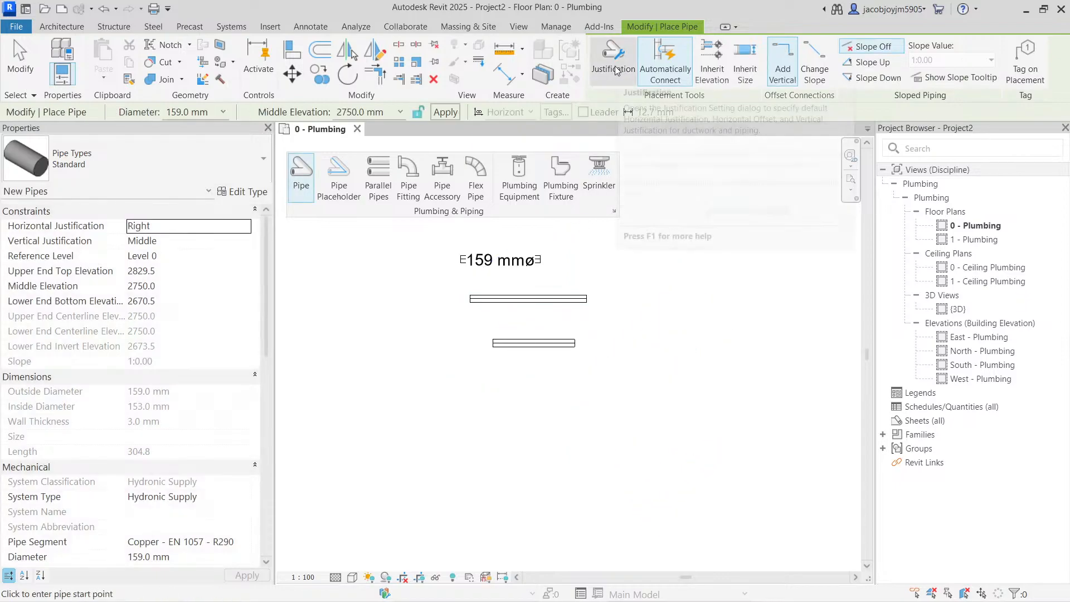
# - Set the pipe's horizontal offset to 500 mm in the justification settings
pyautogui.click(614, 61)
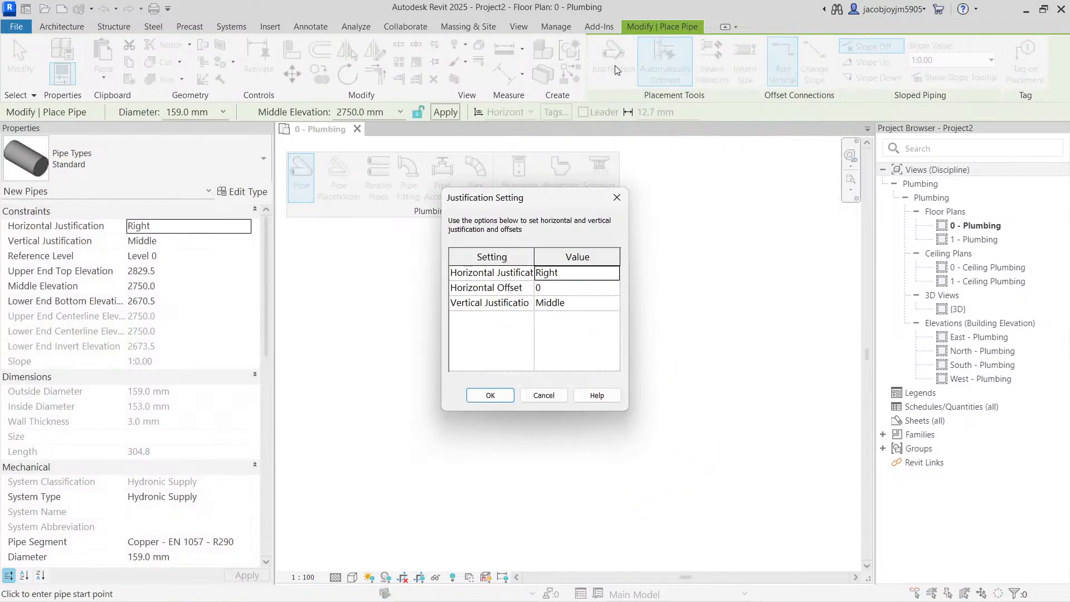
pyautogui.click(589, 290)
pyautogui.write('500')
pyautogui.click(491, 396)
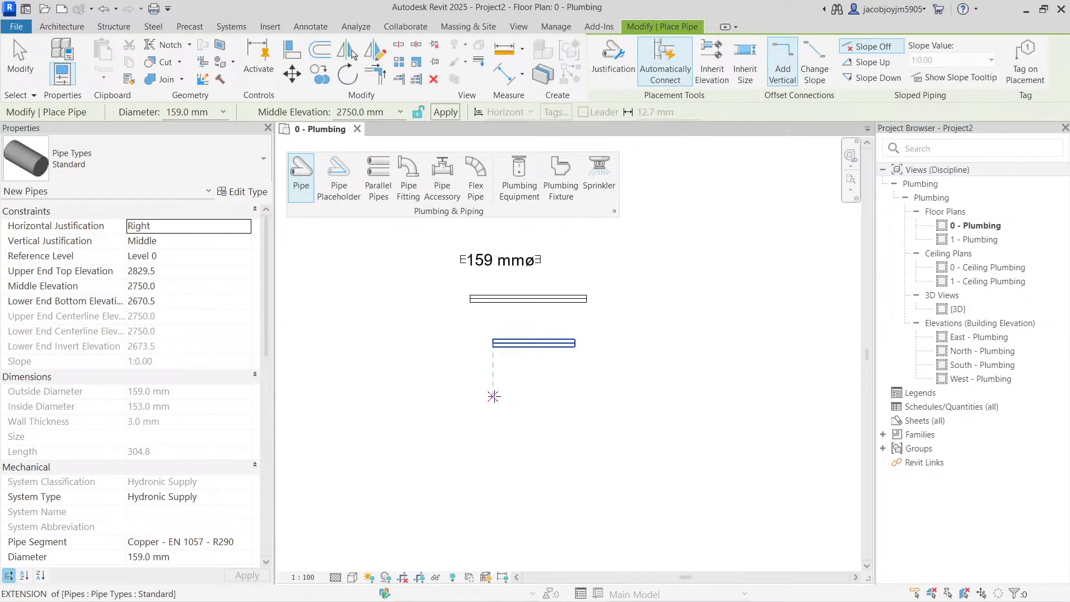
# - Draw an offset pipe by tracing the lower horizontal pipe from its left end to its right end
pyautogui.scroll(2, 564, 393)
pyautogui.moveTo(564, 393); pyautogui.dragTo(589, 407, button='middle')
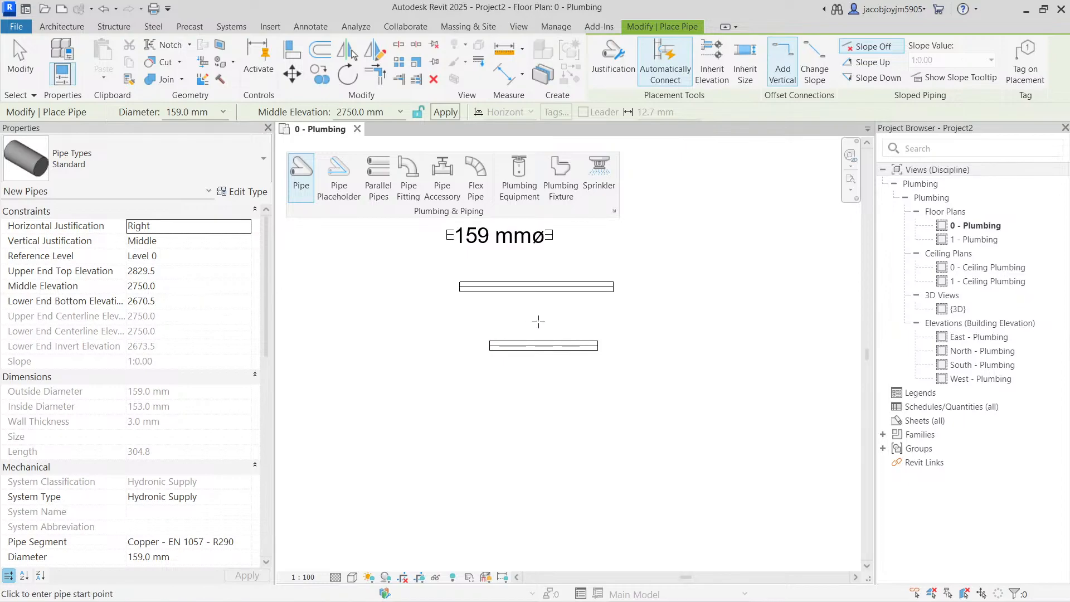
pyautogui.click(490, 345)
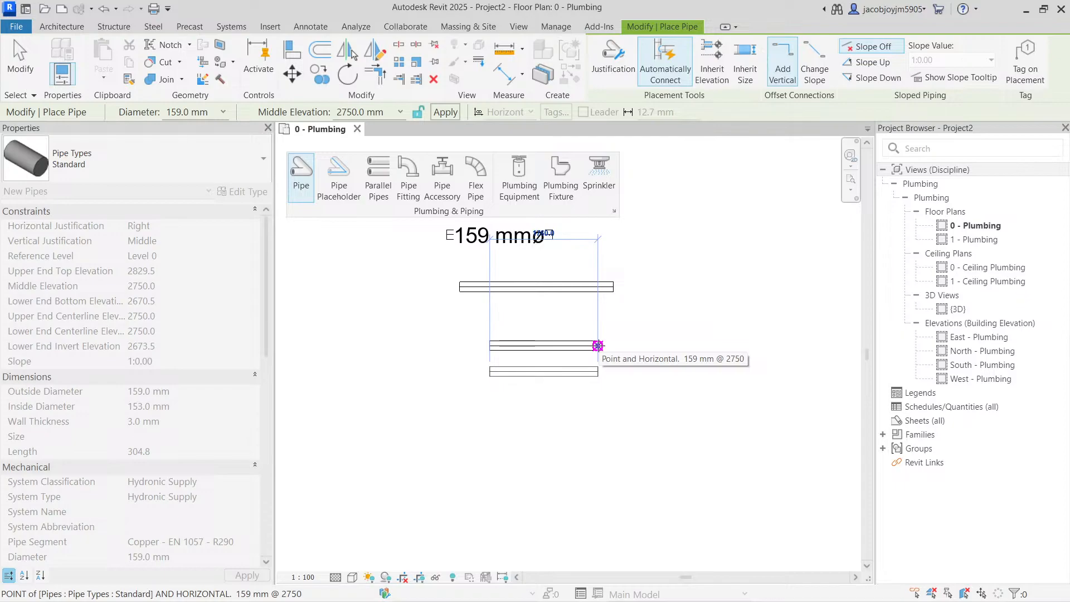
pyautogui.click(598, 345)
pyautogui.press('Escape')
pyautogui.press('Escape')
# - Add an aligned dimension between the centrelines of the two connected pipes and place it to their right
pyautogui.scroll(2, 559, 356)
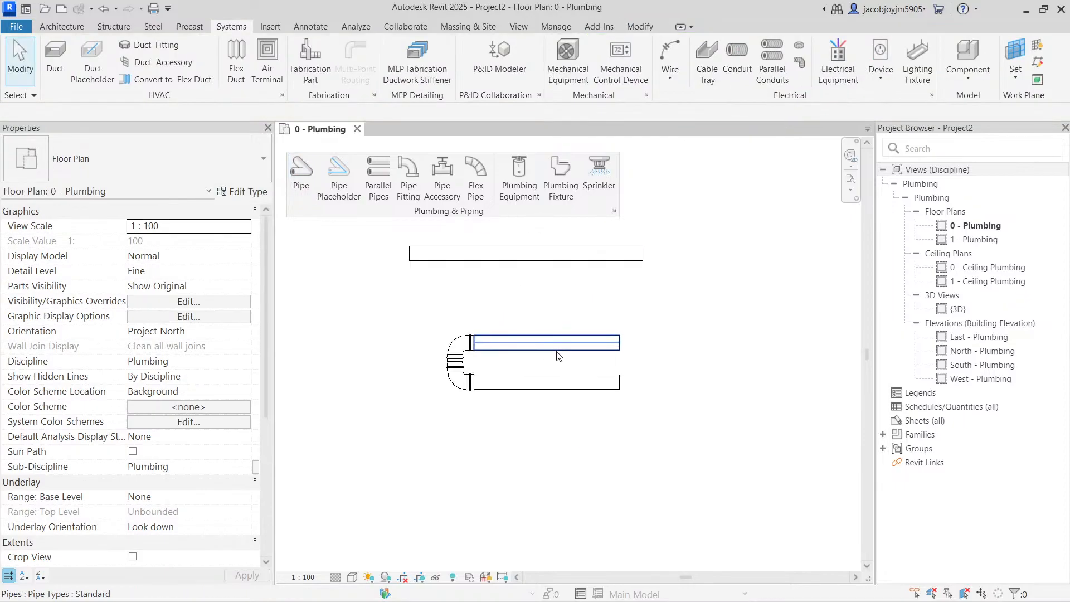
pyautogui.click(311, 27)
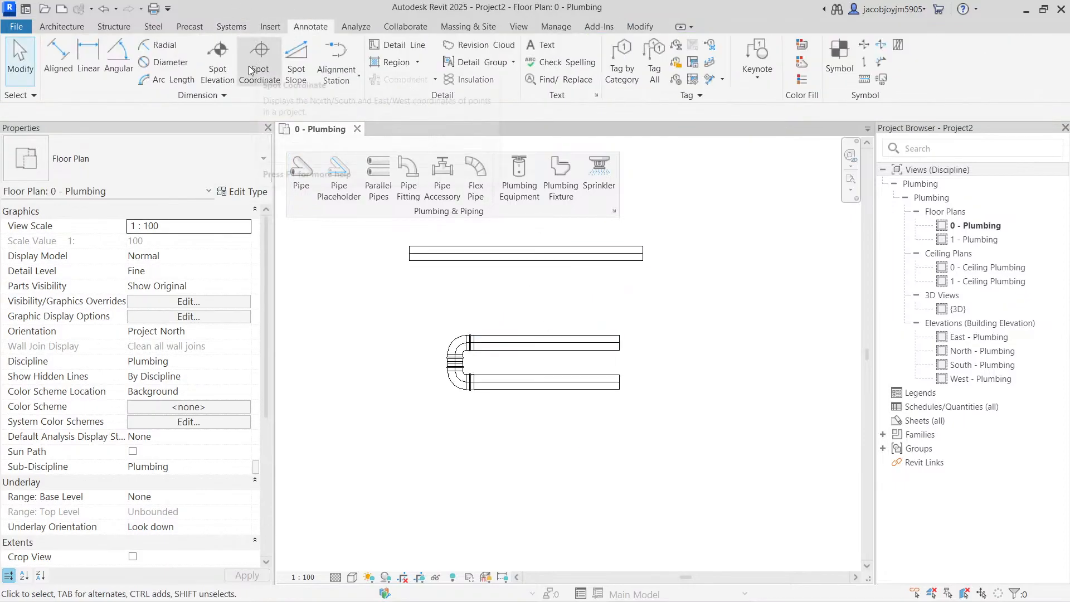
pyautogui.click(58, 59)
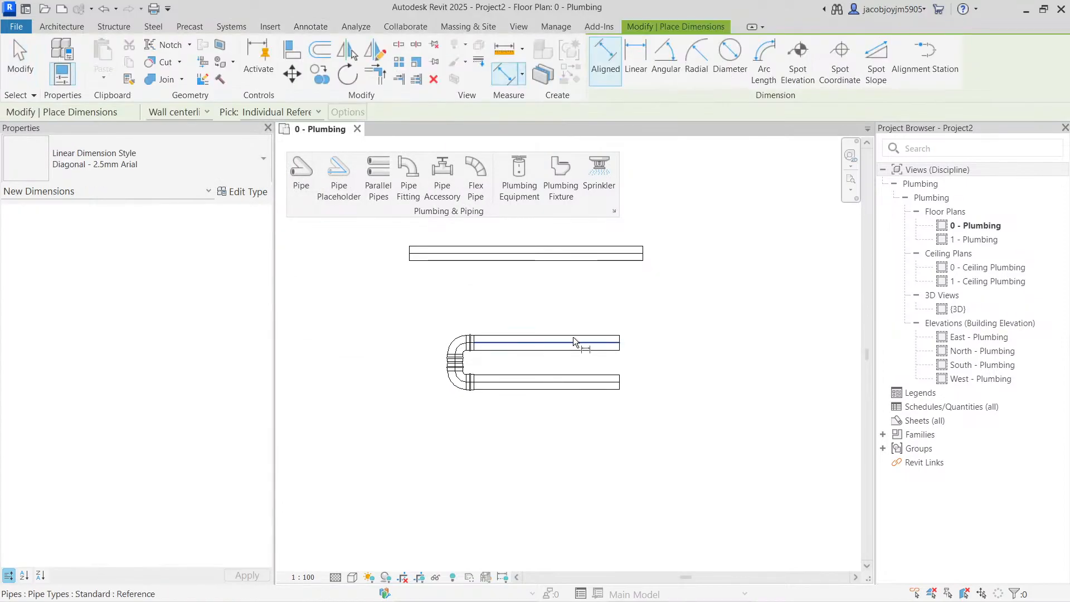
pyautogui.click(573, 342)
pyautogui.click(496, 382)
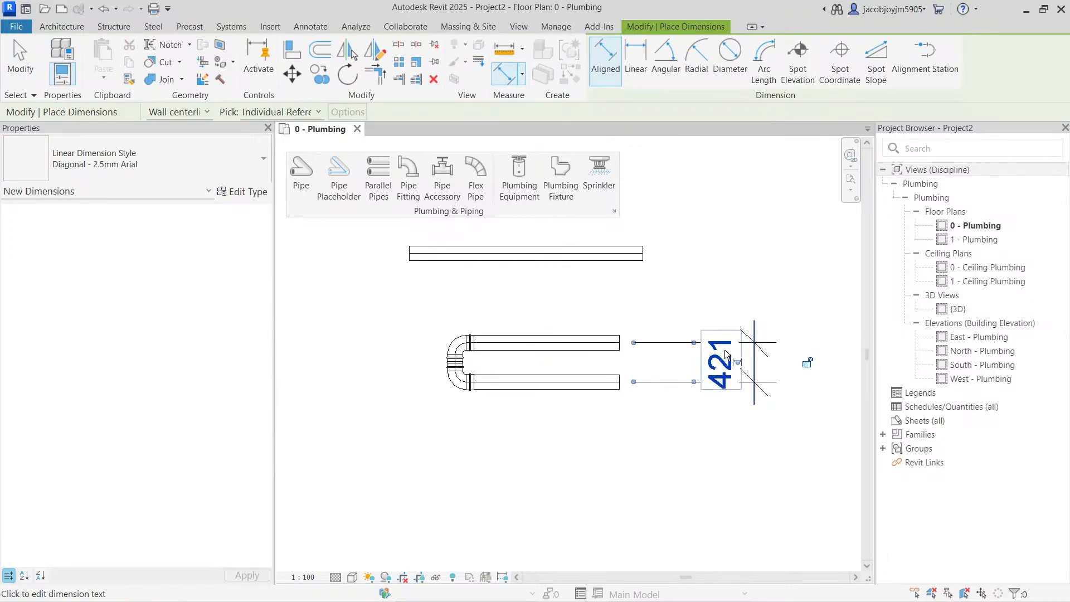
pyautogui.click(756, 380)
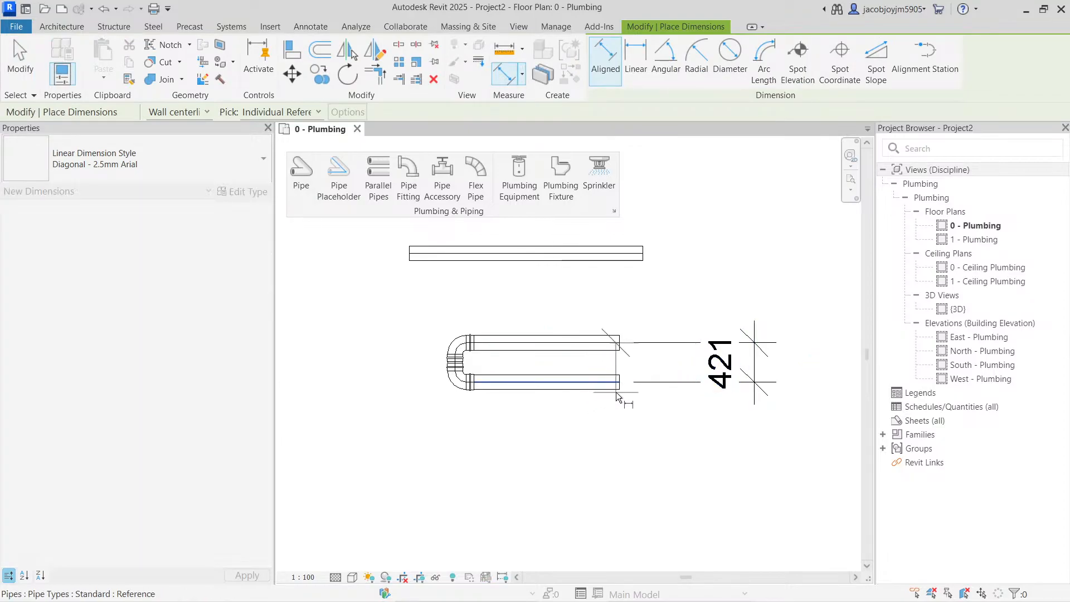
# - Add a second aligned dimension from the upper connected pipe's centreline to the lower pipe's outer edge, placed beyond the first dimension
pyautogui.scroll(-1, 618, 397)
pyautogui.click(617, 393)
pyautogui.click(795, 403)
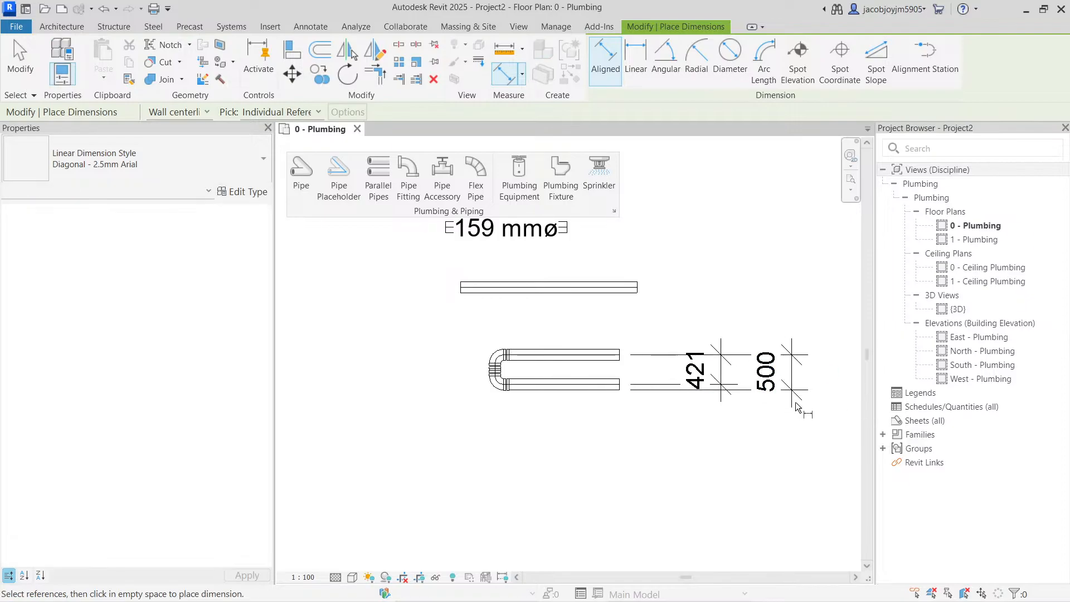
pyautogui.press('Escape')
pyautogui.press('Escape')
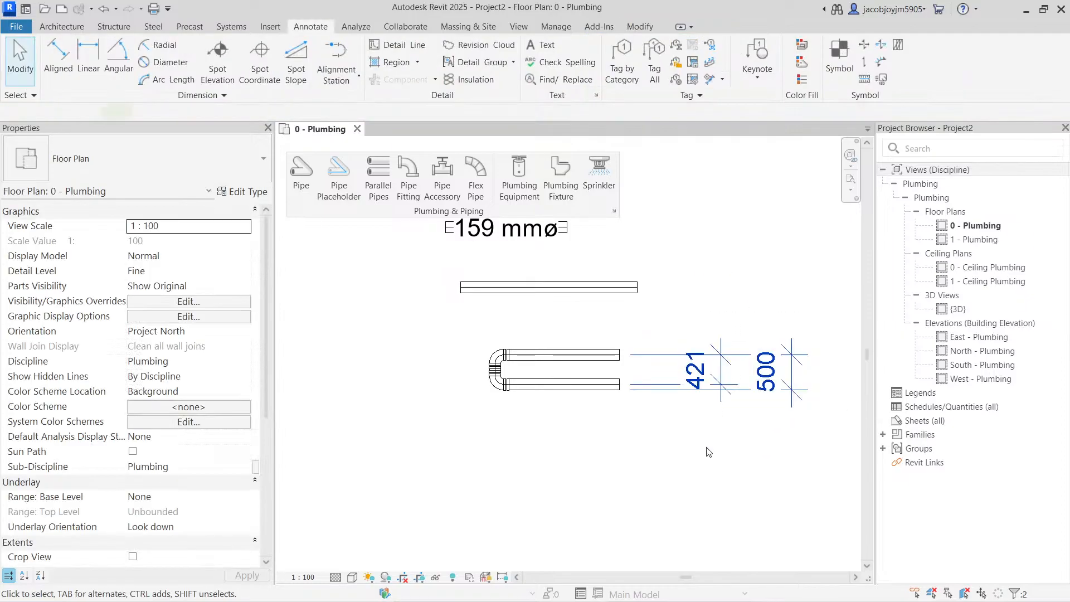
# - Draw a long horizontal detail line in the empty area below the U-shaped pipe run
pyautogui.moveTo(649, 420); pyautogui.dragTo(621, 370, button='middle')
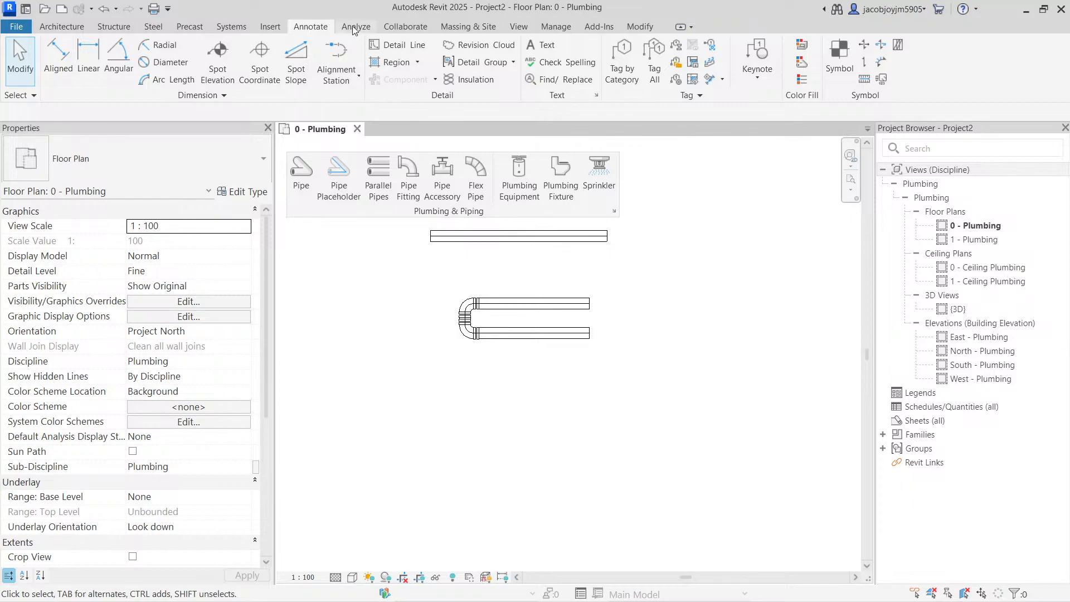
pyautogui.click(397, 44)
pyautogui.click(445, 455)
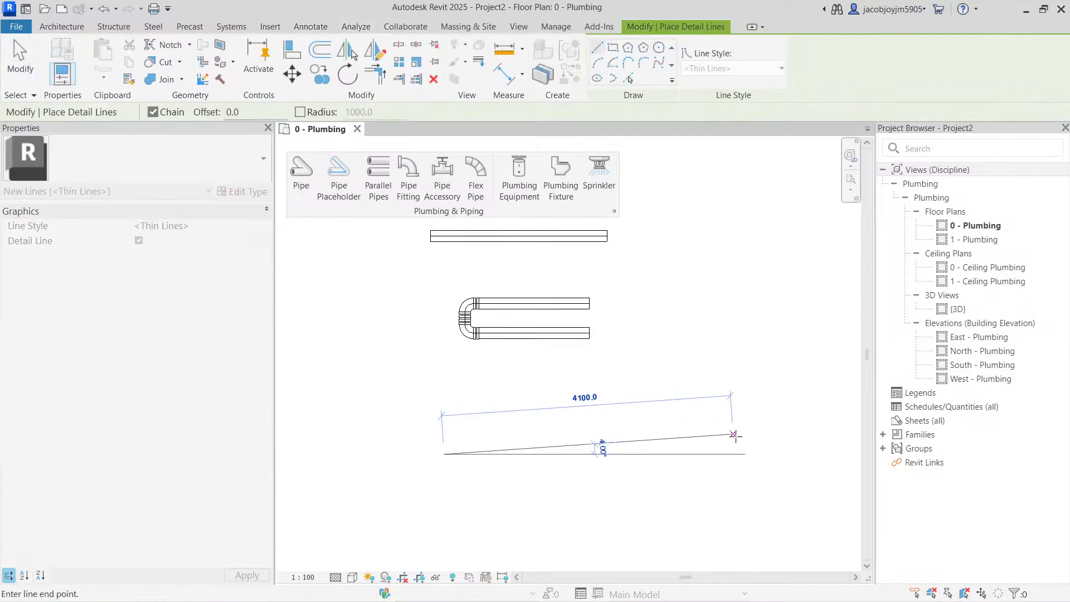
pyautogui.click(753, 454)
pyautogui.press('Escape')
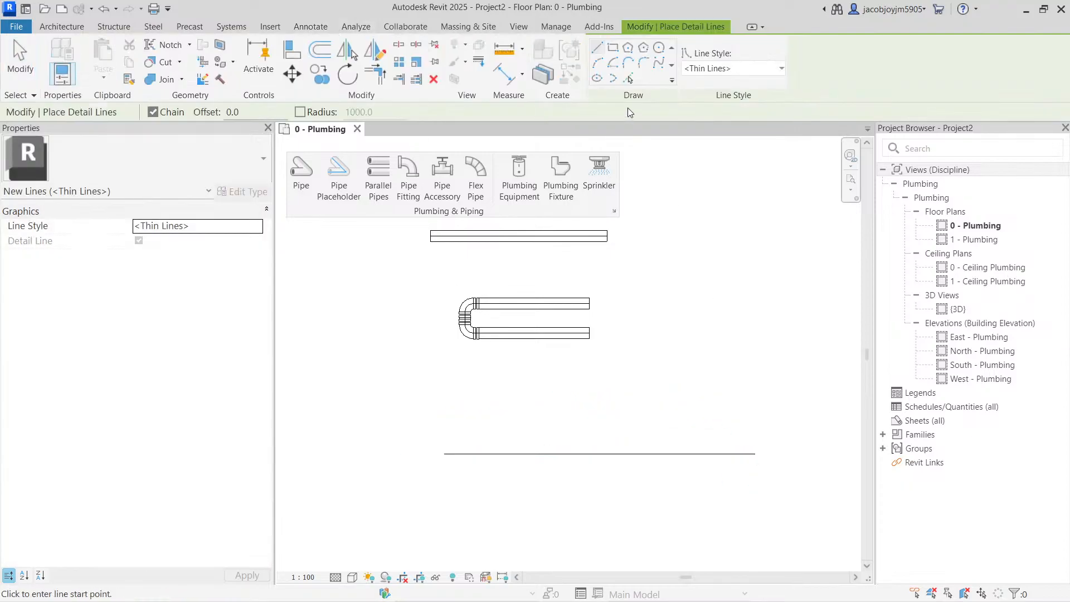
# - Start the Pipe tool and set its horizontal justification to Center with a 500 mm horizontal offset
pyautogui.click(306, 179)
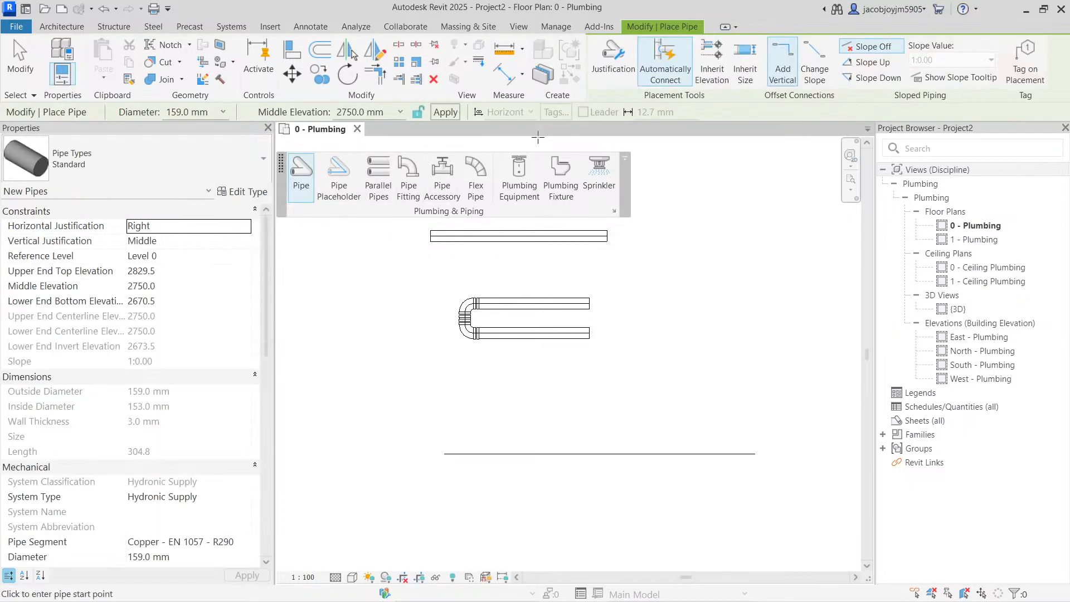
pyautogui.click(614, 59)
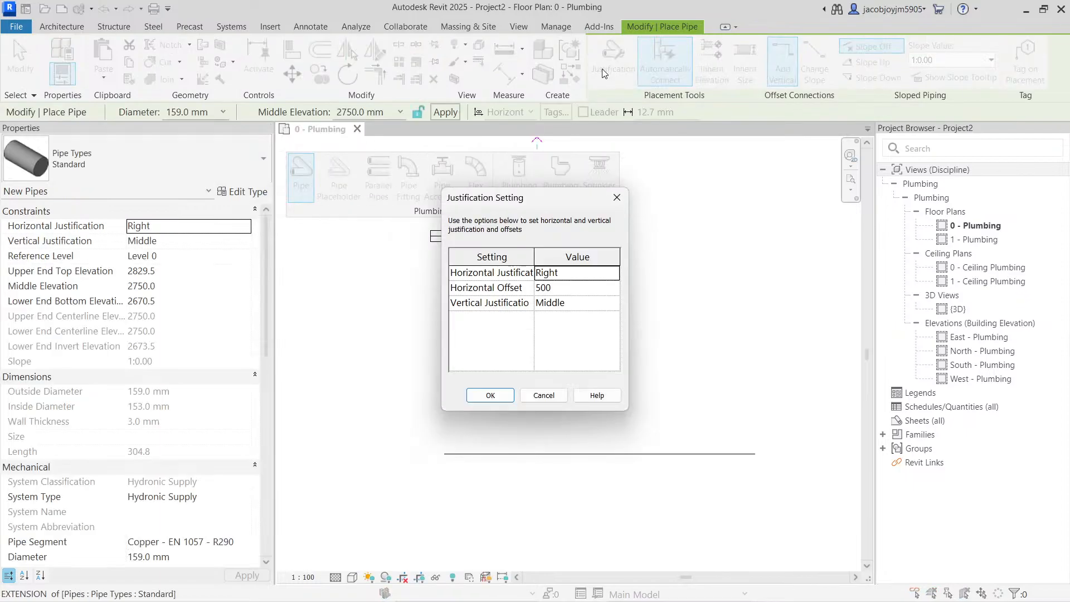
pyautogui.click(616, 279)
pyautogui.click(566, 300)
pyautogui.click(555, 289)
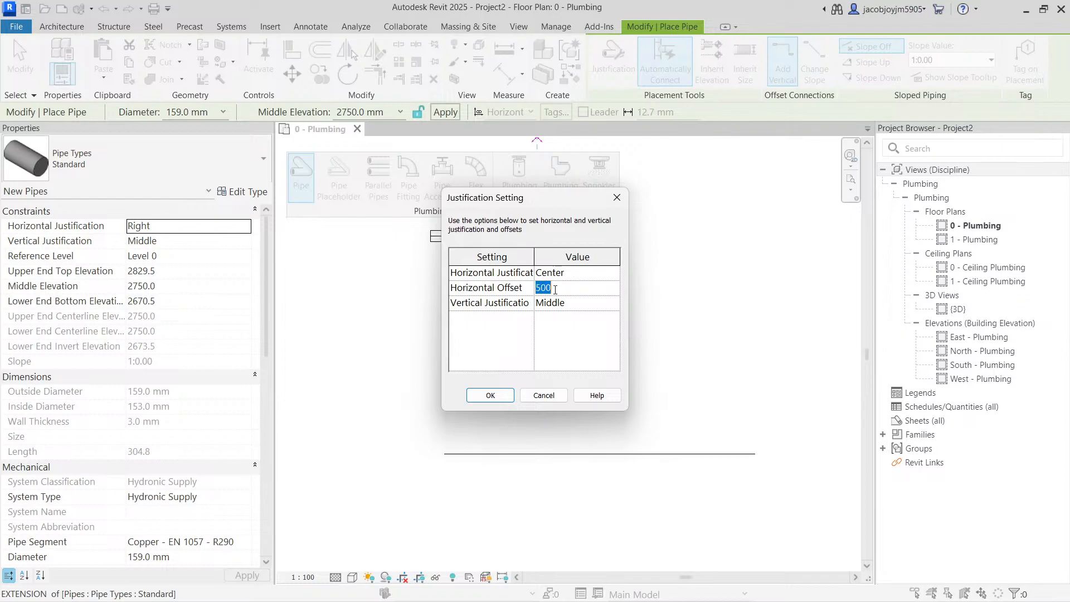
pyautogui.click(501, 397)
# - Draw an offset pipe about 1600 mm long, starting near the detail line's left end and running leftward along its extension
pyautogui.click(472, 454)
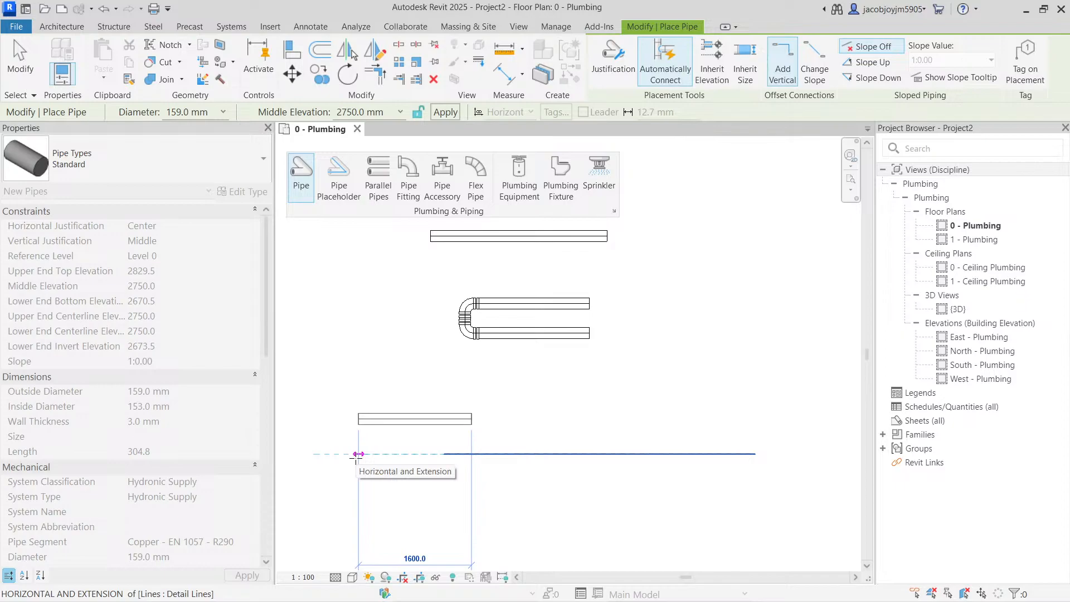
pyautogui.click(358, 454)
pyautogui.press('Escape')
pyautogui.press('Escape')
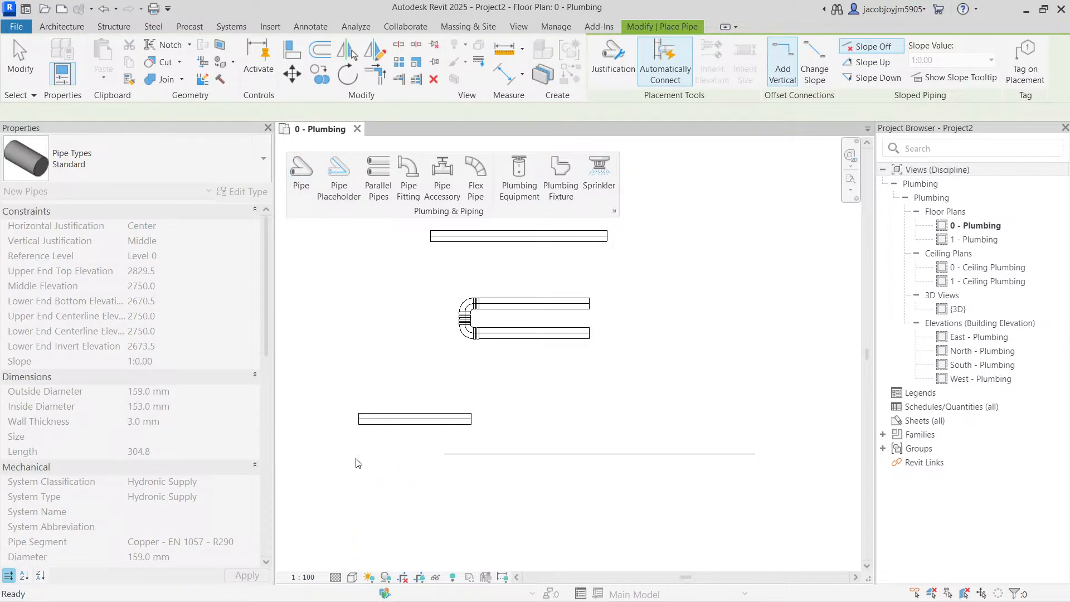
# - Add an aligned dimension between the detail line and the offset pipe's centreline
pyautogui.click(312, 27)
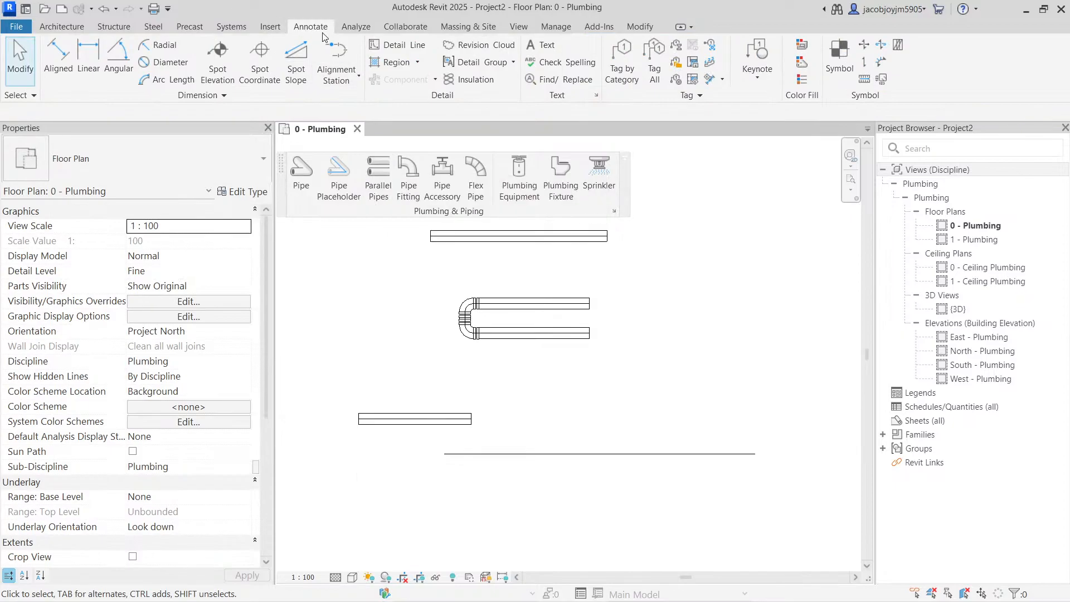
pyautogui.click(58, 55)
pyautogui.click(479, 455)
pyautogui.click(461, 419)
pyautogui.click(555, 422)
pyautogui.press('Escape')
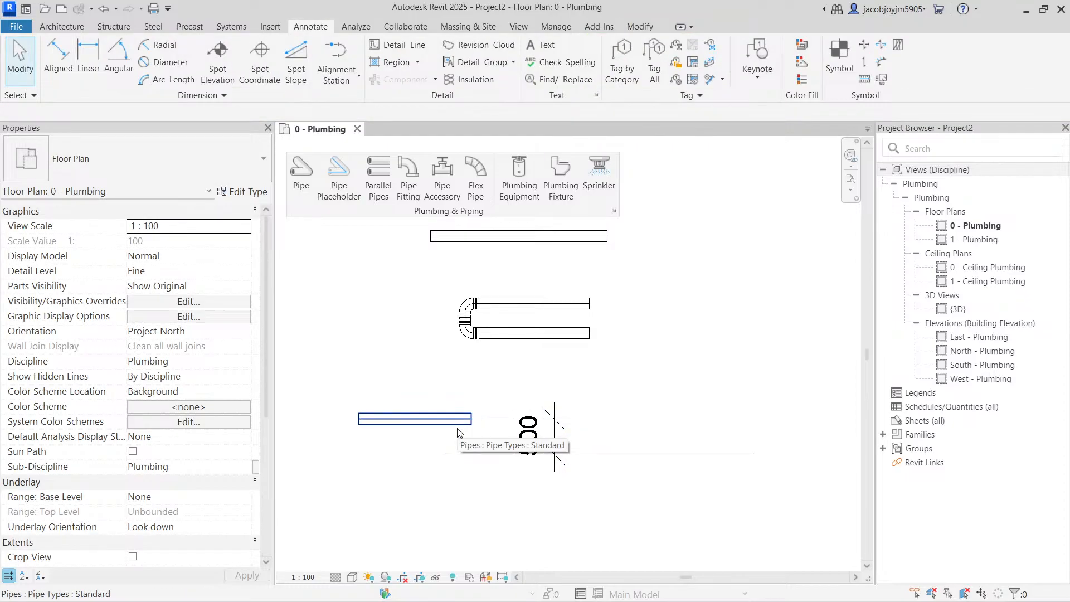
# - Start the Pipe tool and reset the horizontal offset to 0, with Center horizontal and Middle vertical justification
pyautogui.scroll(-4, 496, 343)
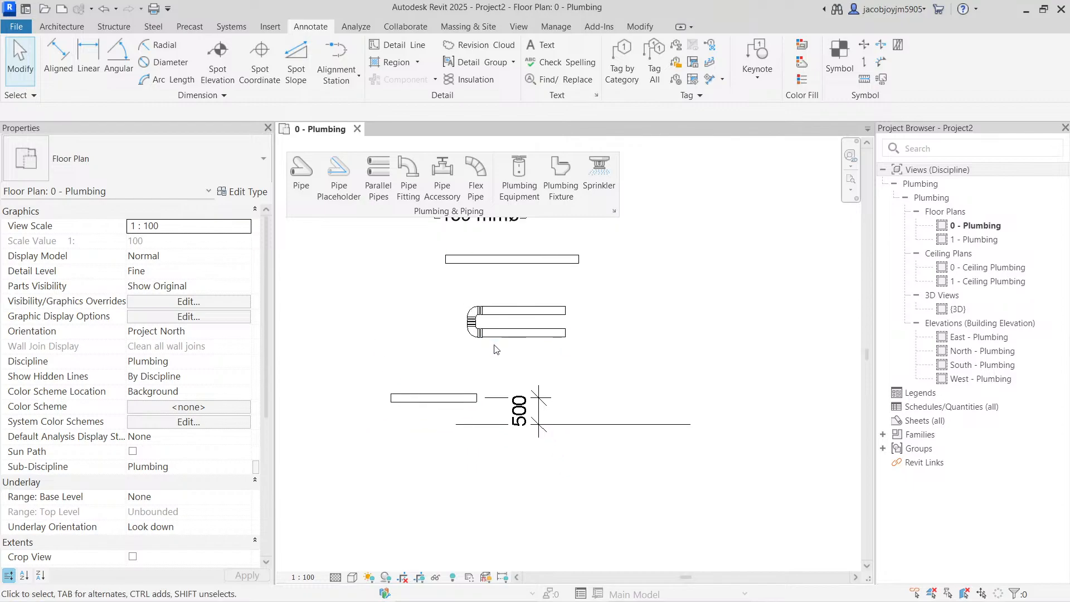
pyautogui.moveTo(593, 437); pyautogui.dragTo(405, 278, button='middle')
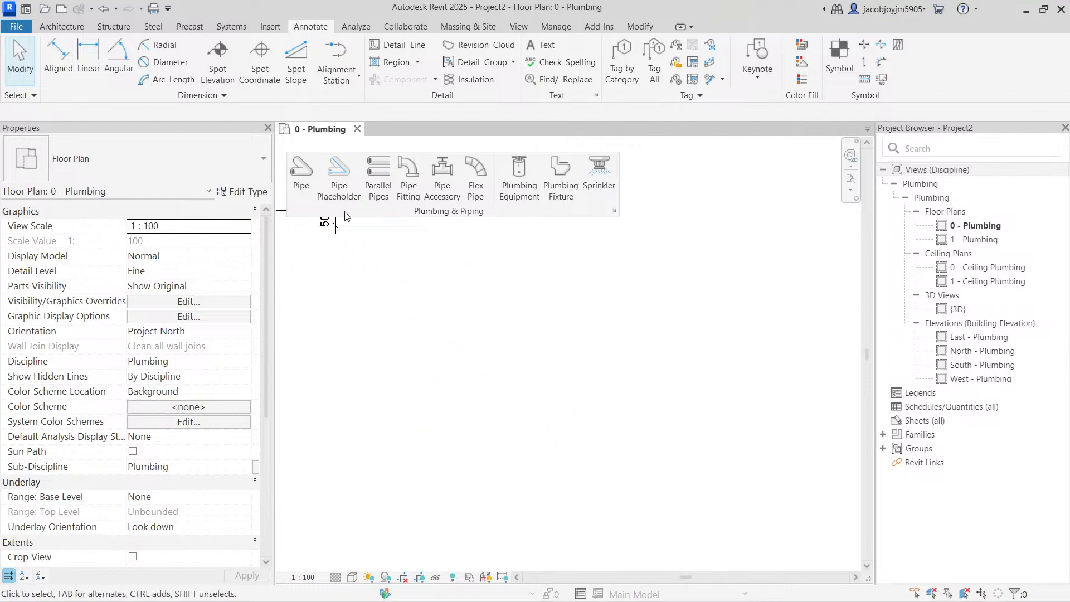
pyautogui.click(300, 177)
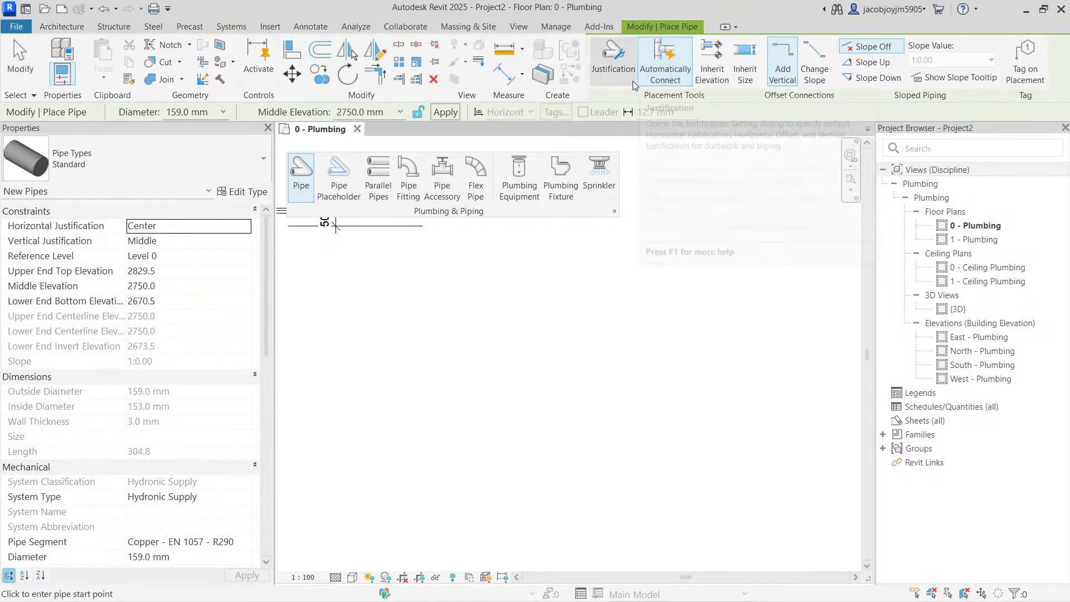
pyautogui.click(423, 322)
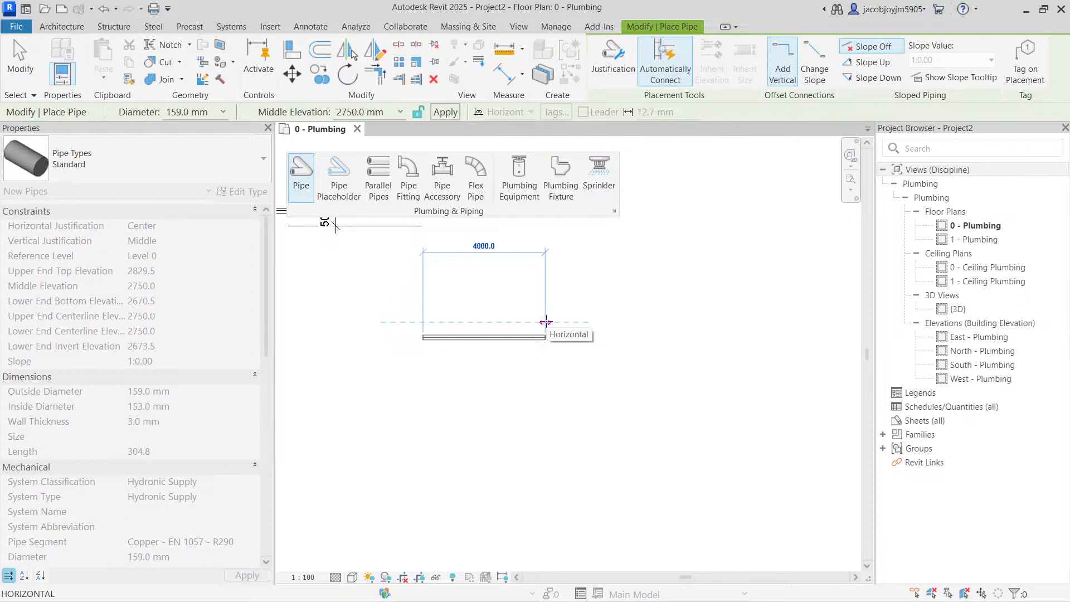
pyautogui.click(607, 71)
pyautogui.click(582, 288)
pyautogui.write('0')
pyautogui.click(584, 273)
pyautogui.click(582, 304)
pyautogui.click(490, 395)
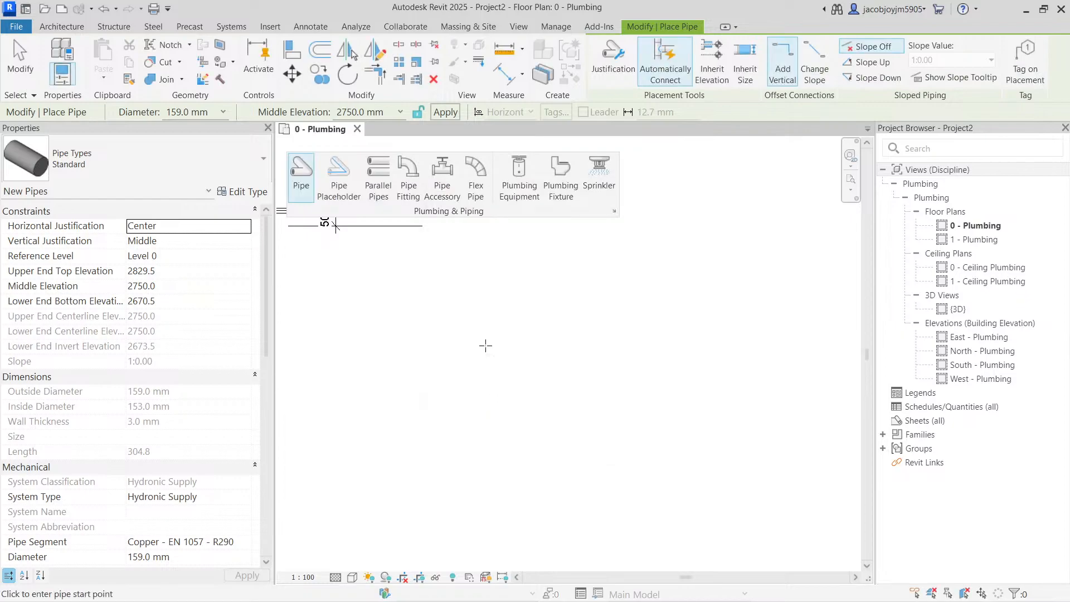
# - Draw a stepped pipe run in the empty area, alternating three horizontal segments with two vertical ones down to the right
pyautogui.click(441, 324)
pyautogui.click(514, 324)
pyautogui.click(516, 375)
pyautogui.click(588, 376)
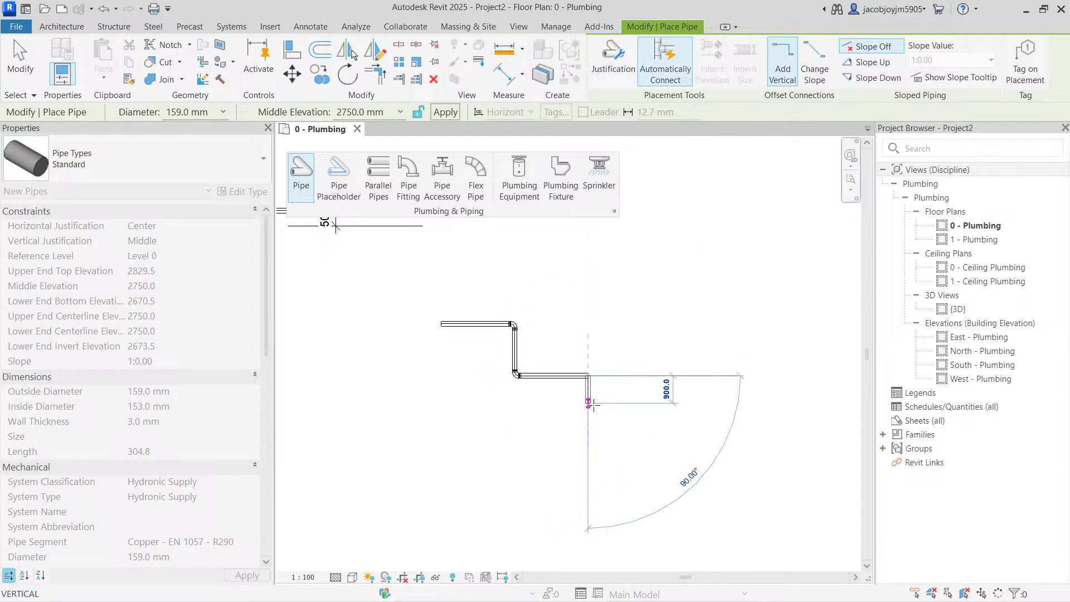
pyautogui.click(588, 417)
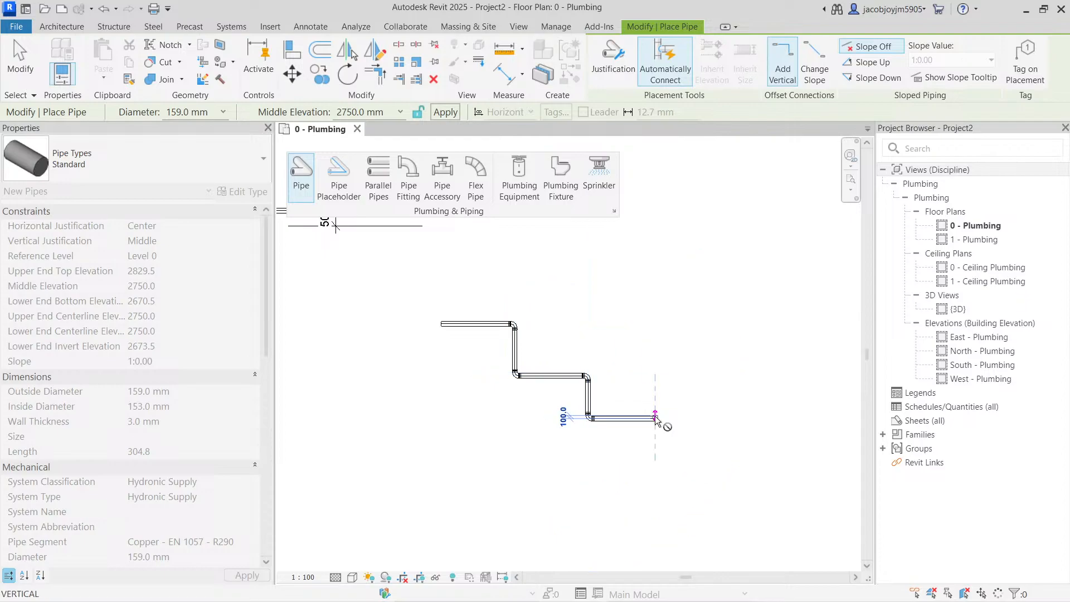
pyautogui.click(656, 418)
pyautogui.press('Escape')
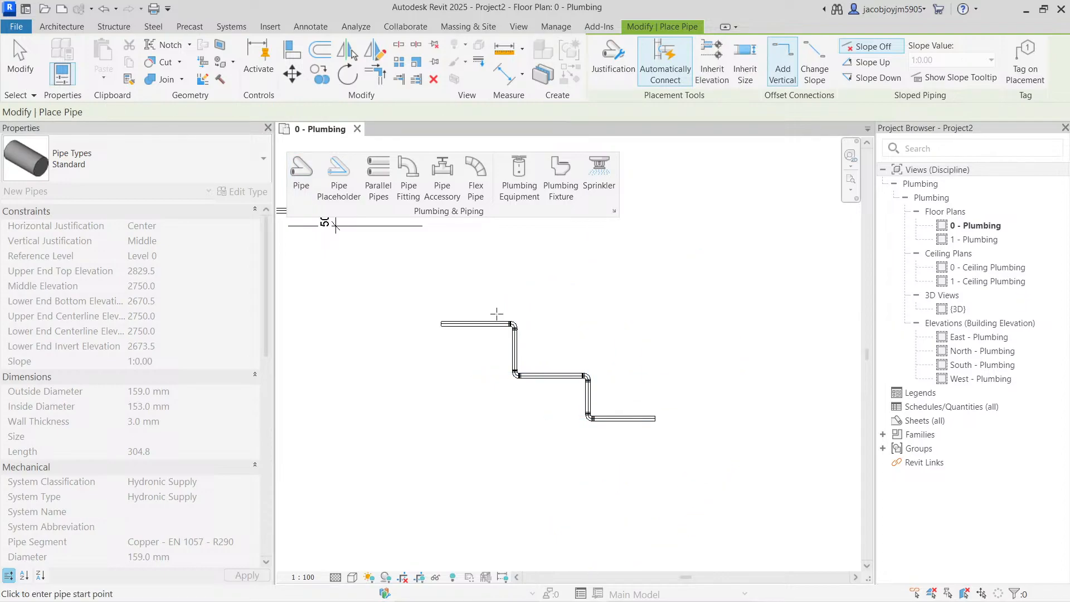
# - With Automatically Connect off, draw a second stepped pipe run of two horizontal and two vertical segments, above and right of the first run
pyautogui.scroll(2, 497, 313)
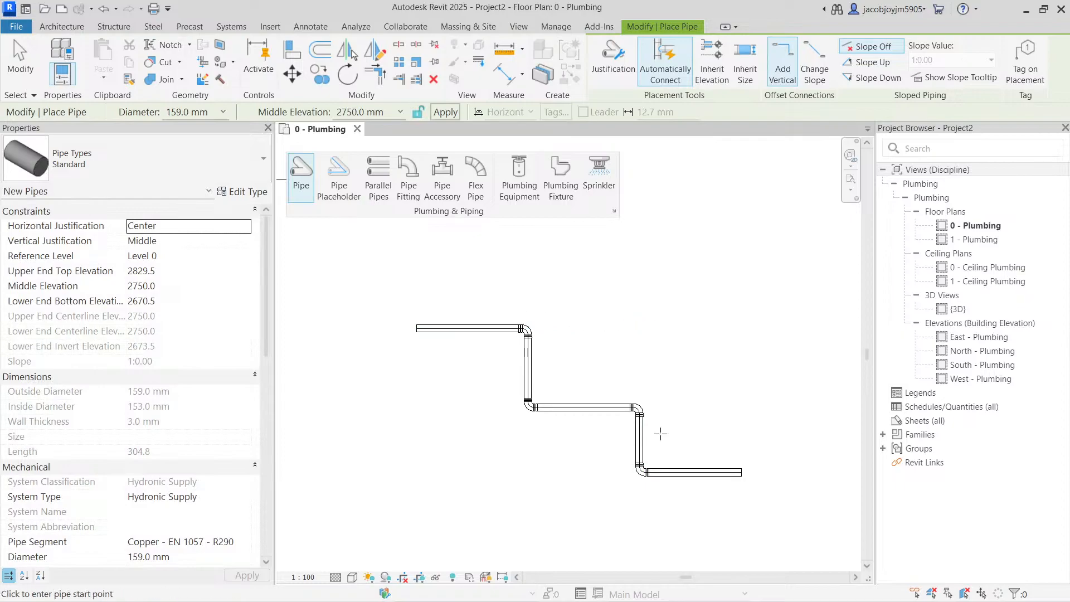
pyautogui.click(604, 268)
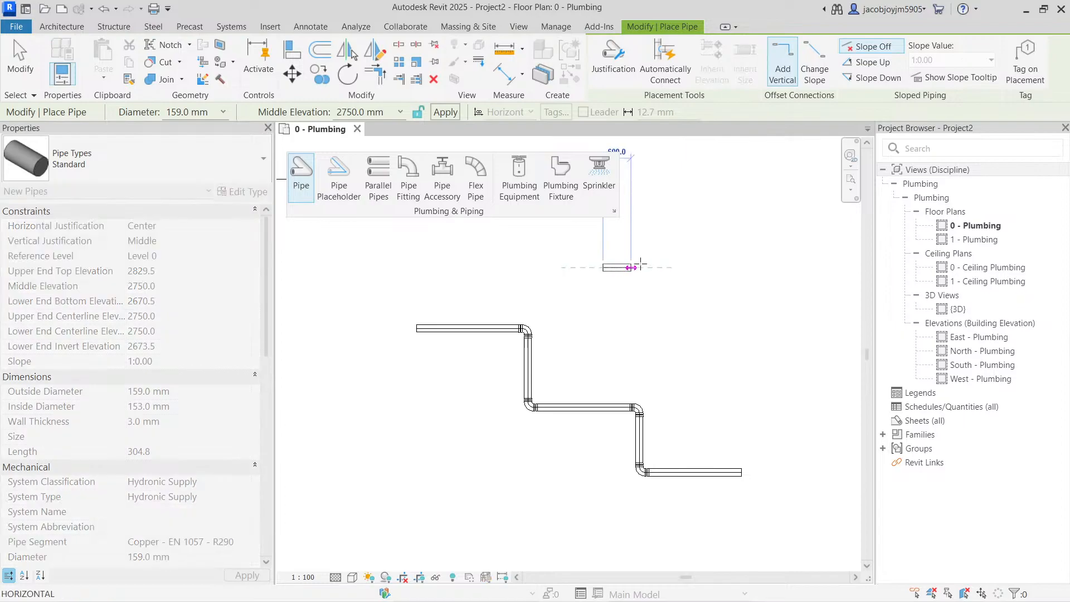
pyautogui.click(663, 268)
pyautogui.click(664, 355)
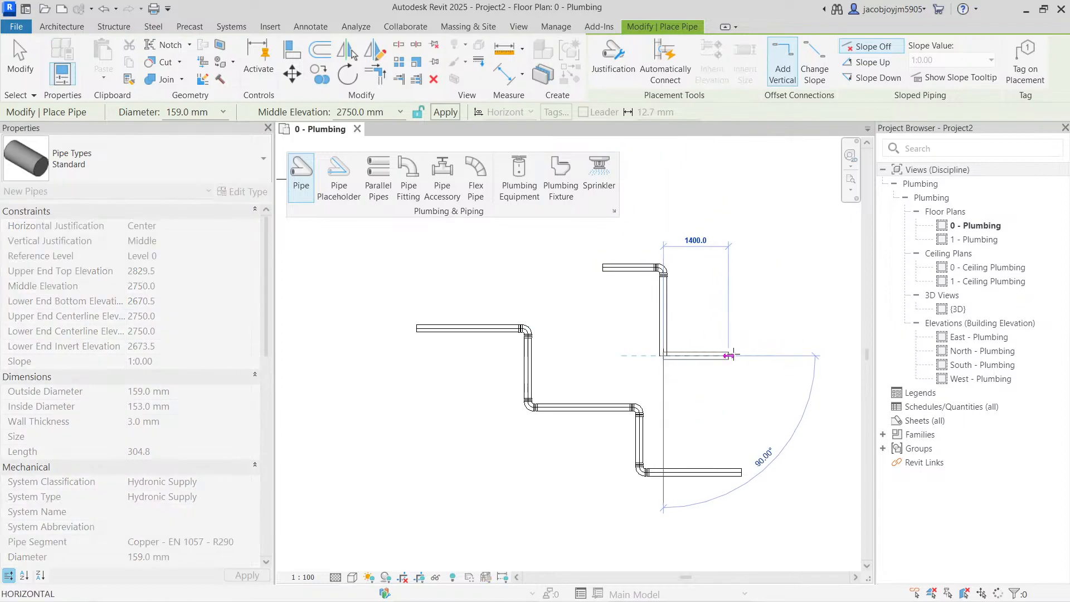
pyautogui.click(747, 355)
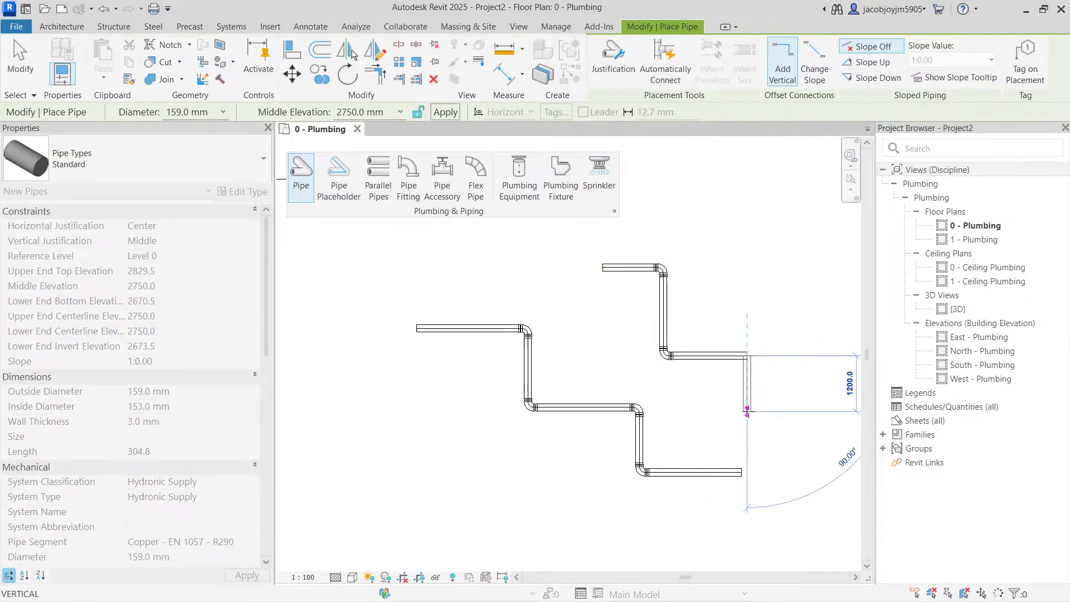
pyautogui.click(748, 411)
pyautogui.press('Escape')
pyautogui.press('Escape')
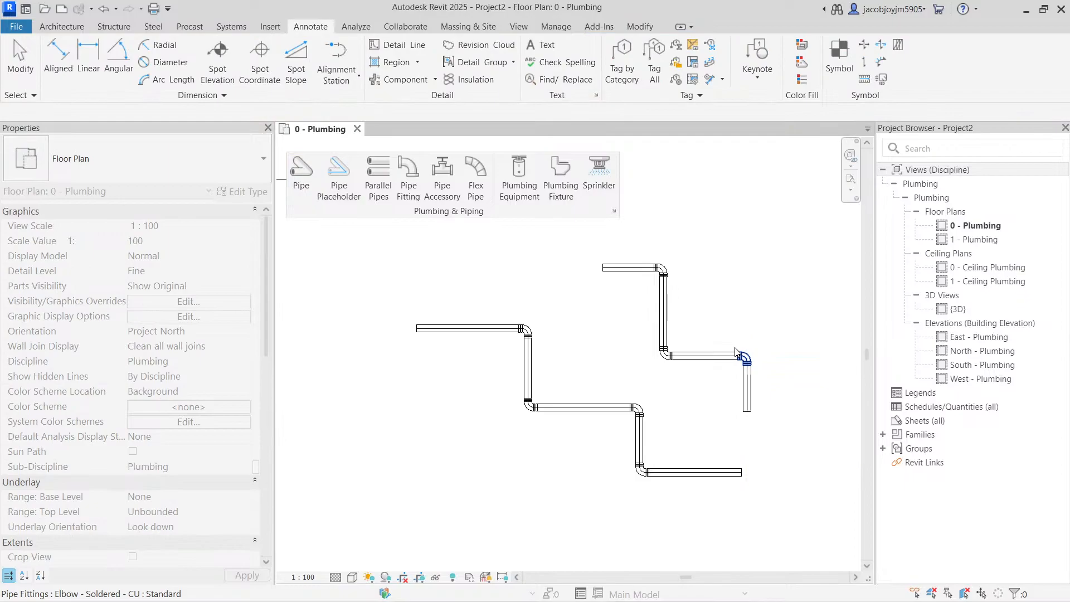
pyautogui.moveTo(737, 352); pyautogui.dragTo(657, 356, button='middle')
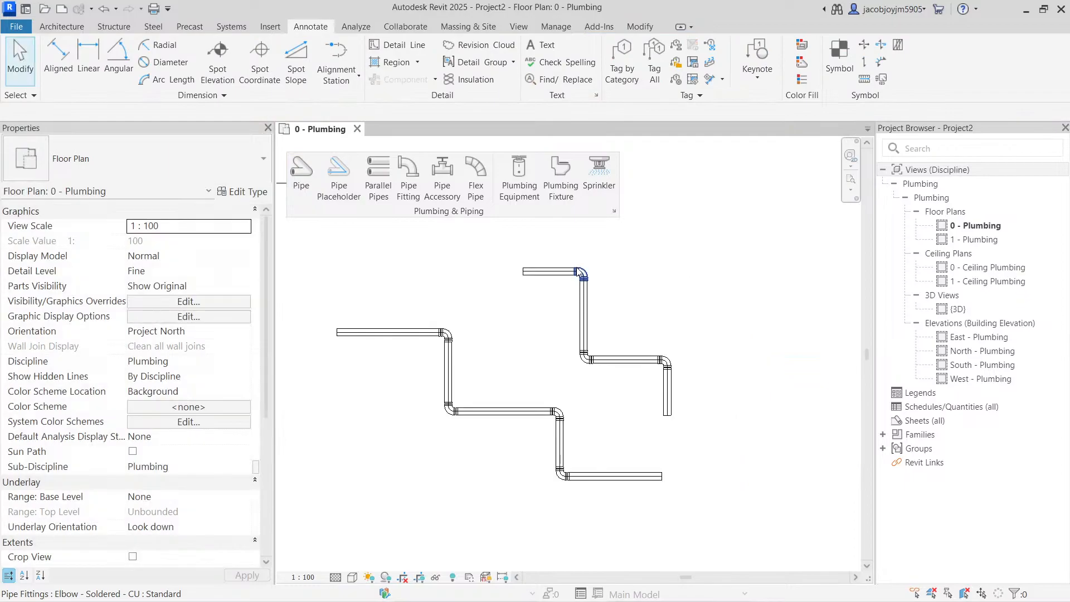
pyautogui.scroll(1, 580, 272)
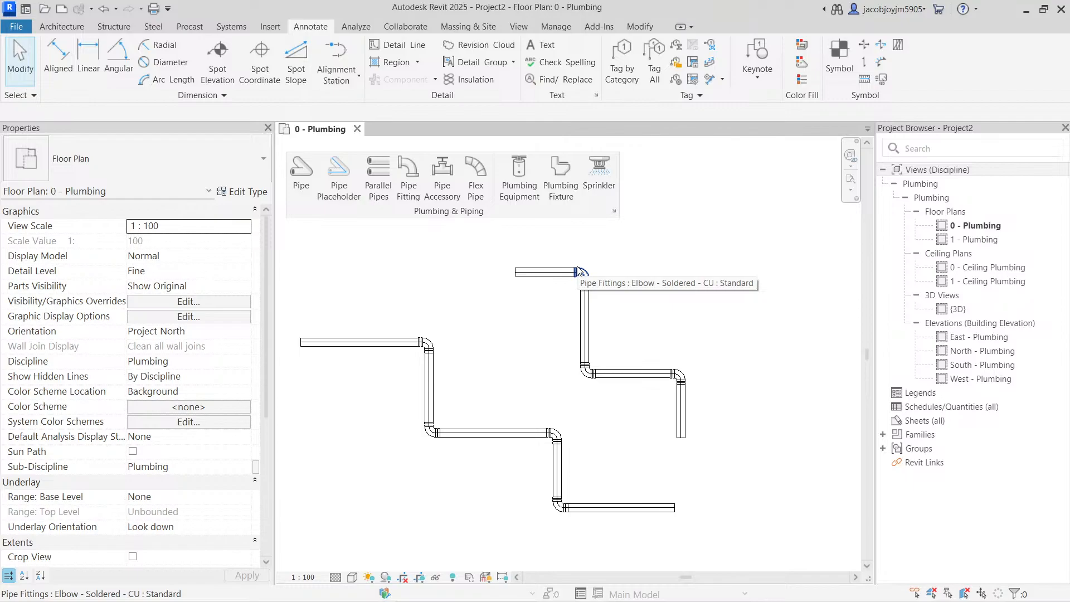
pyautogui.scroll(-1, 580, 272)
pyautogui.moveTo(517, 254); pyautogui.dragTo(686, 425)
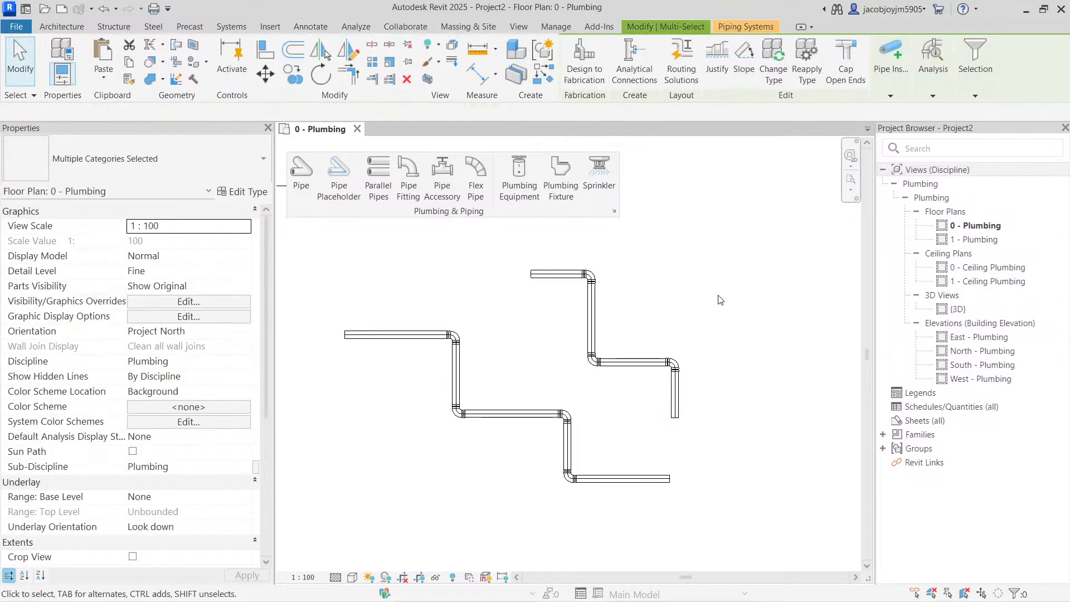
pyautogui.scroll(3, 651, 322)
pyautogui.press('Escape')
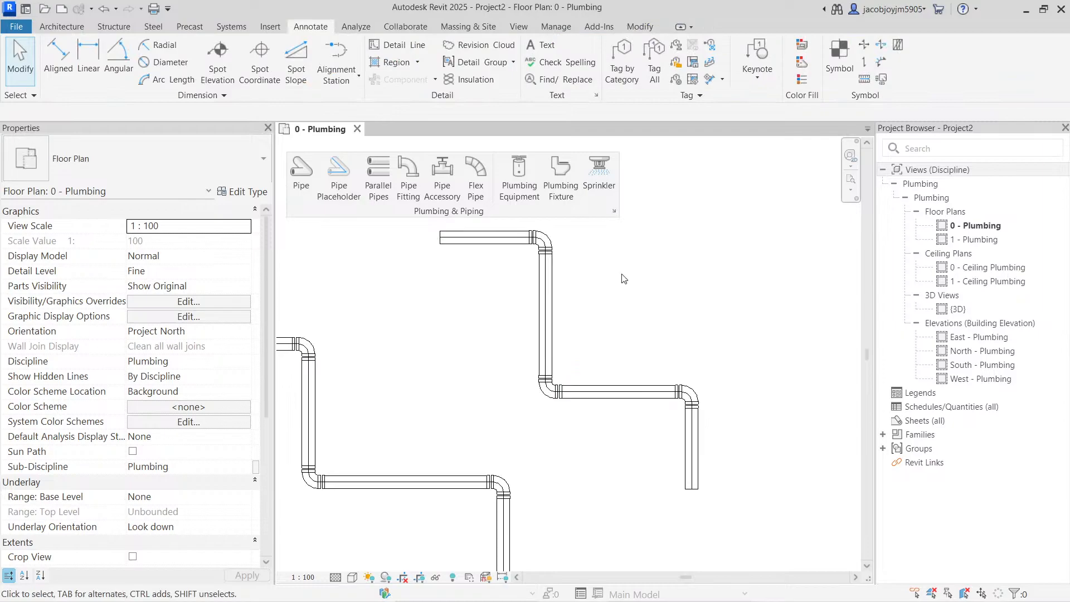
# - With Automatically Connect off, draw a branch pipe about 1200 mm upward from the midpoint of the second run's lower horizontal segment
pyautogui.press('p')
pyautogui.press('i')
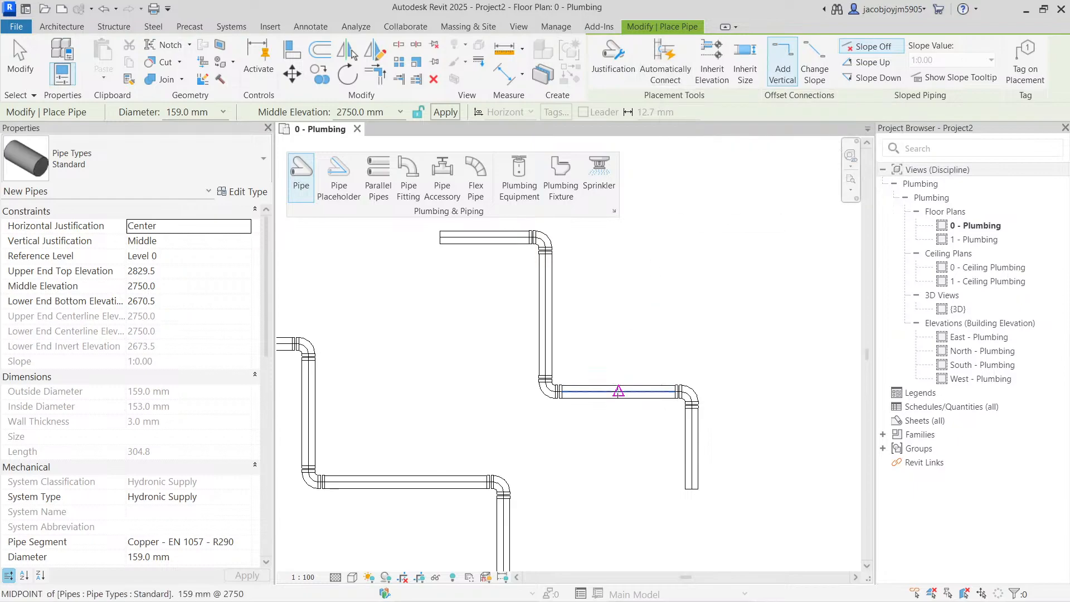
pyautogui.click(618, 391)
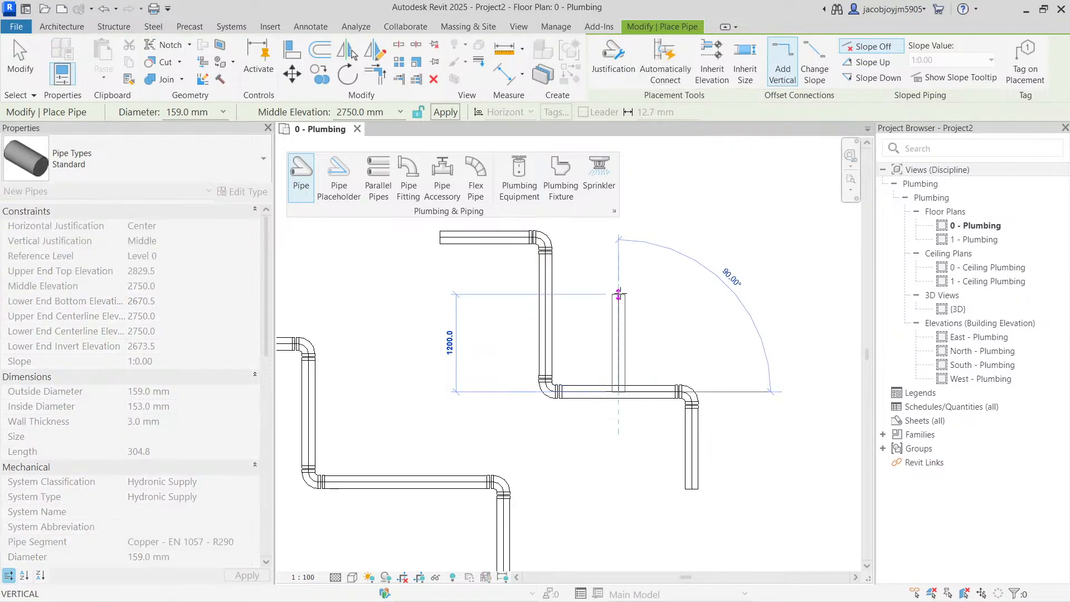
pyautogui.click(619, 294)
pyautogui.scroll(3, 635, 385)
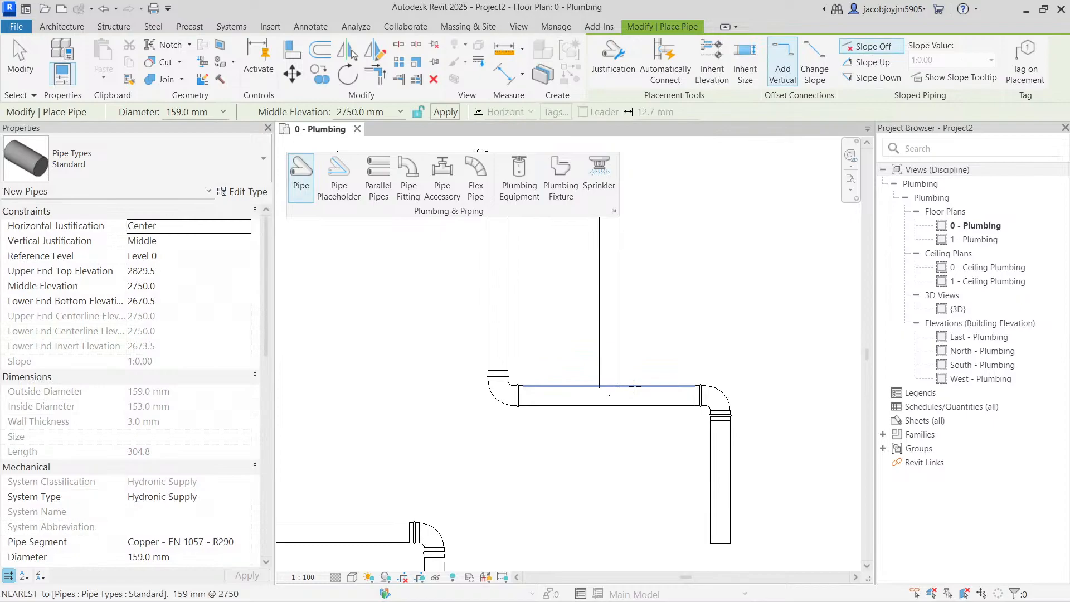
pyautogui.scroll(2, 635, 386)
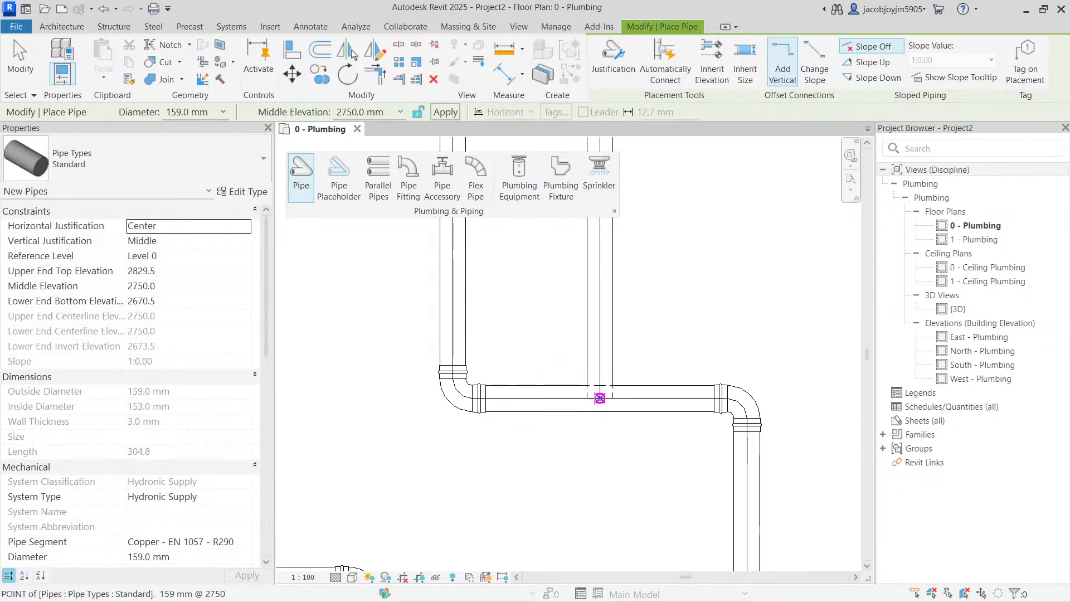
# - Turn on Automatically Connect and draw a slightly slanted branch leftward from the midpoint of the second run's upper vertical segment
pyautogui.click(666, 61)
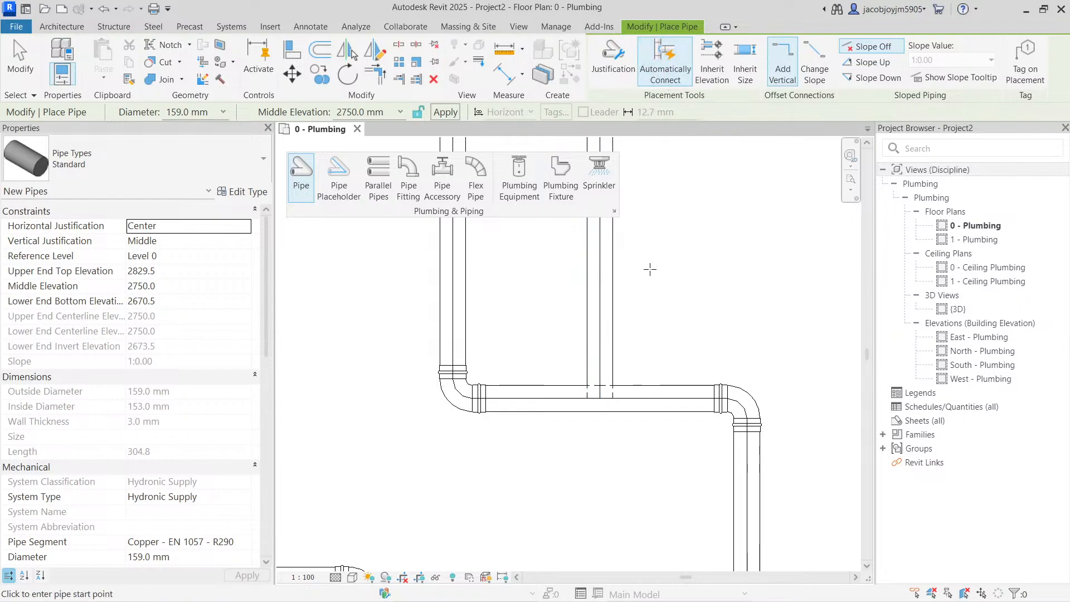
pyautogui.scroll(-2, 650, 269)
pyautogui.moveTo(653, 275); pyautogui.dragTo(697, 449, button='middle')
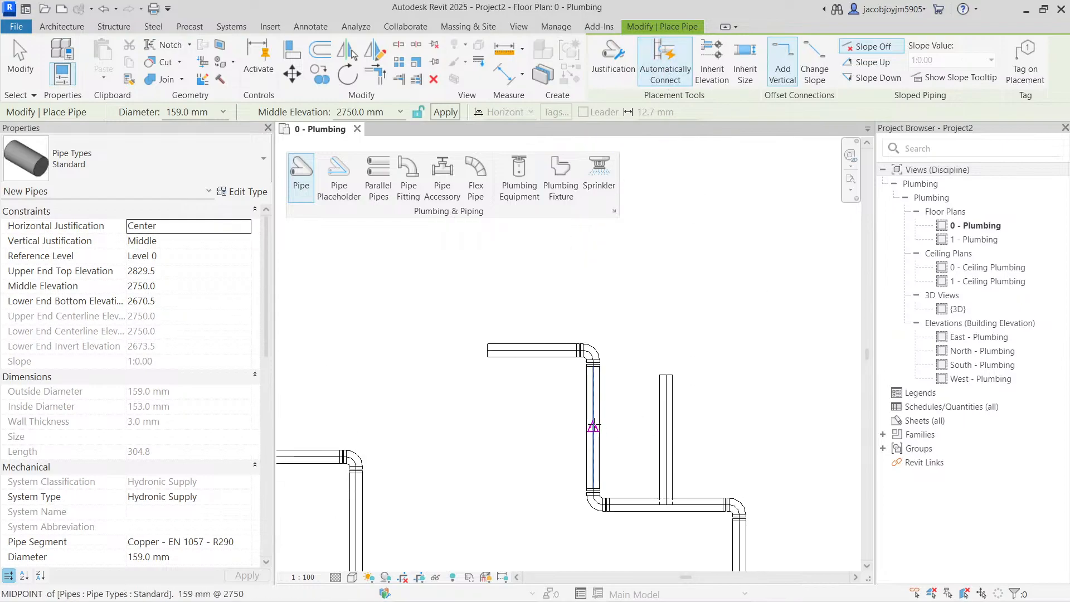
pyautogui.click(594, 426)
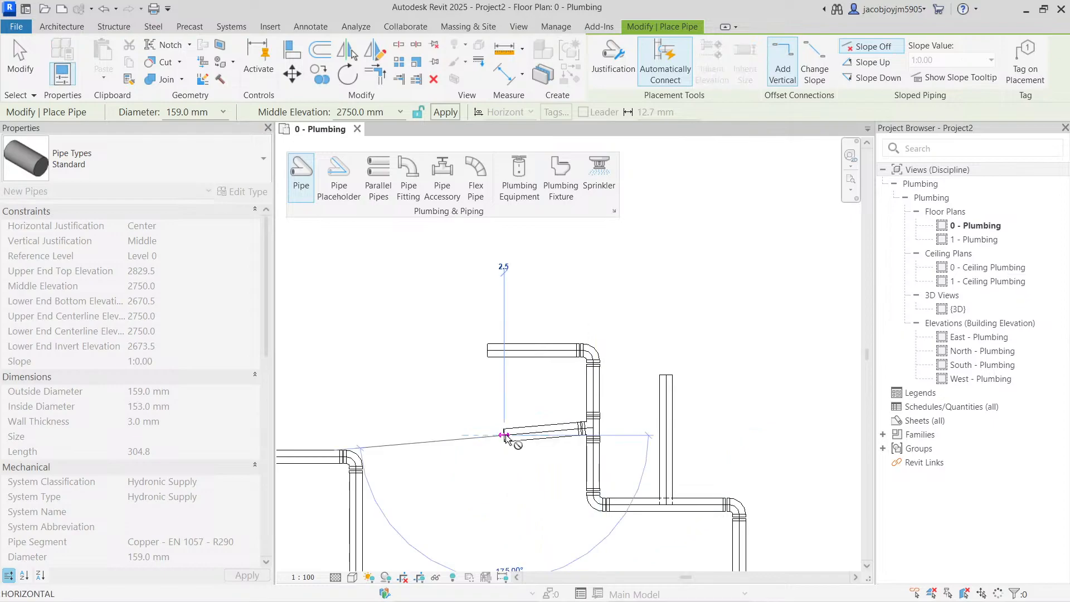
pyautogui.click(505, 435)
pyautogui.press('Escape')
pyautogui.scroll(2, 552, 441)
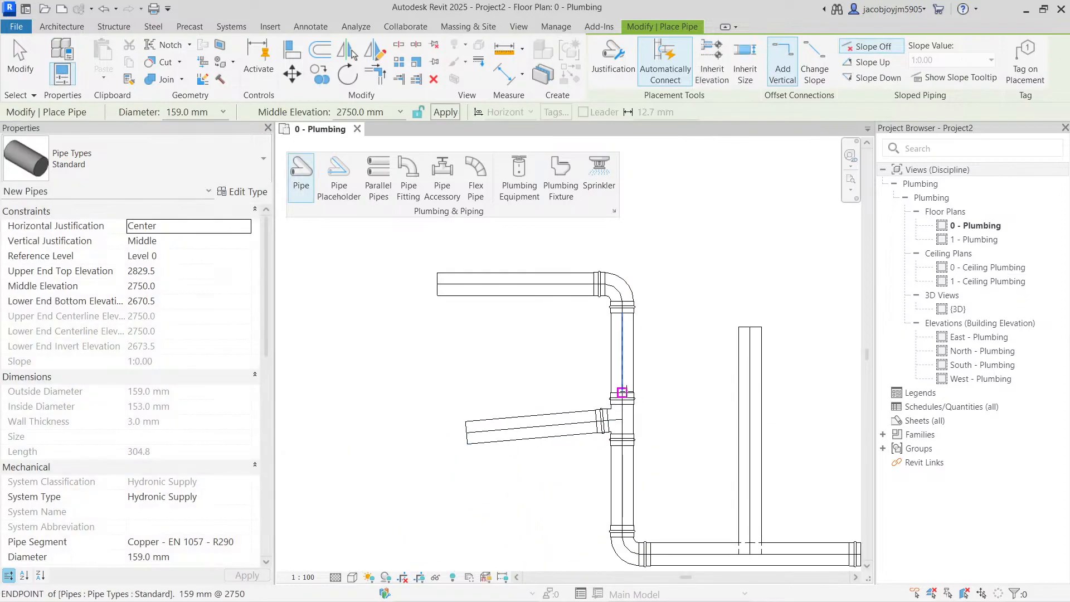
# - Draw an automatically connected vertical branch upward from the midpoint of the second run's top horizontal segment
pyautogui.moveTo(623, 392); pyautogui.dragTo(639, 524, button='middle')
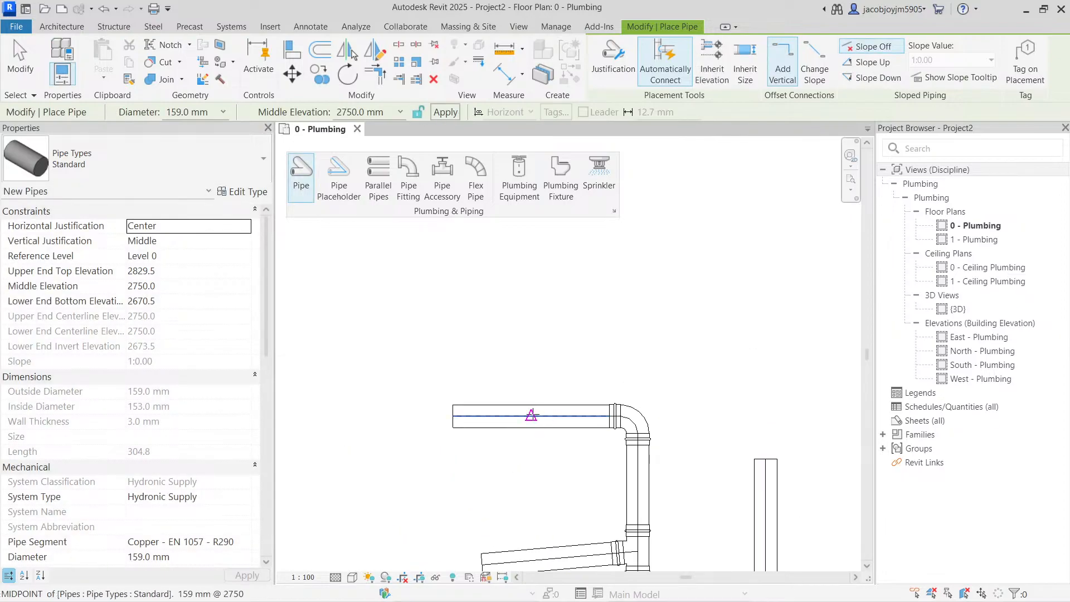
pyautogui.click(531, 415)
pyautogui.click(540, 260)
pyautogui.press('Escape')
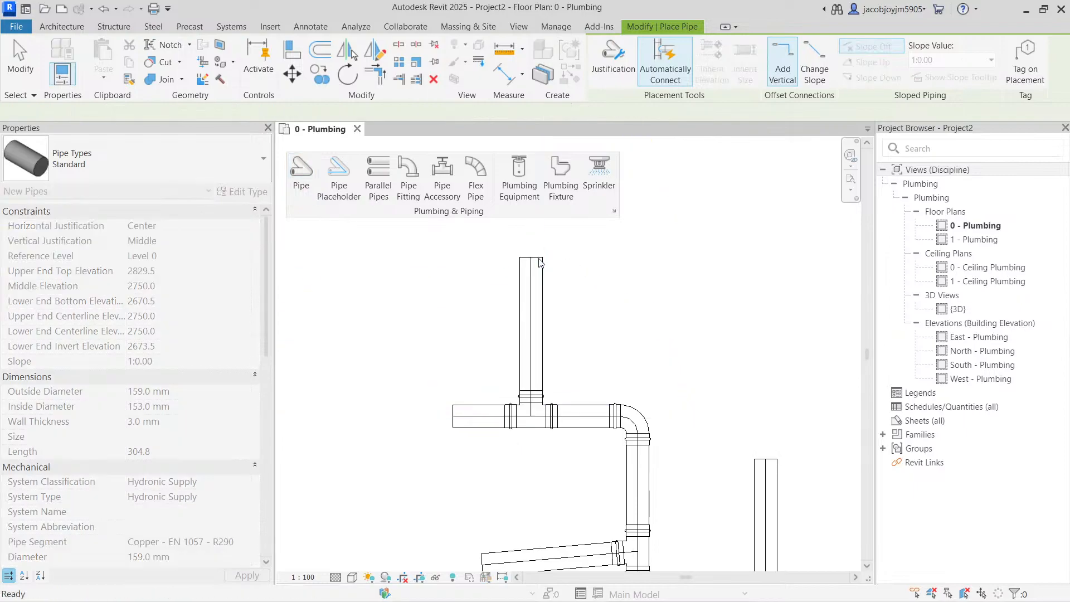
pyautogui.scroll(-1, 487, 290)
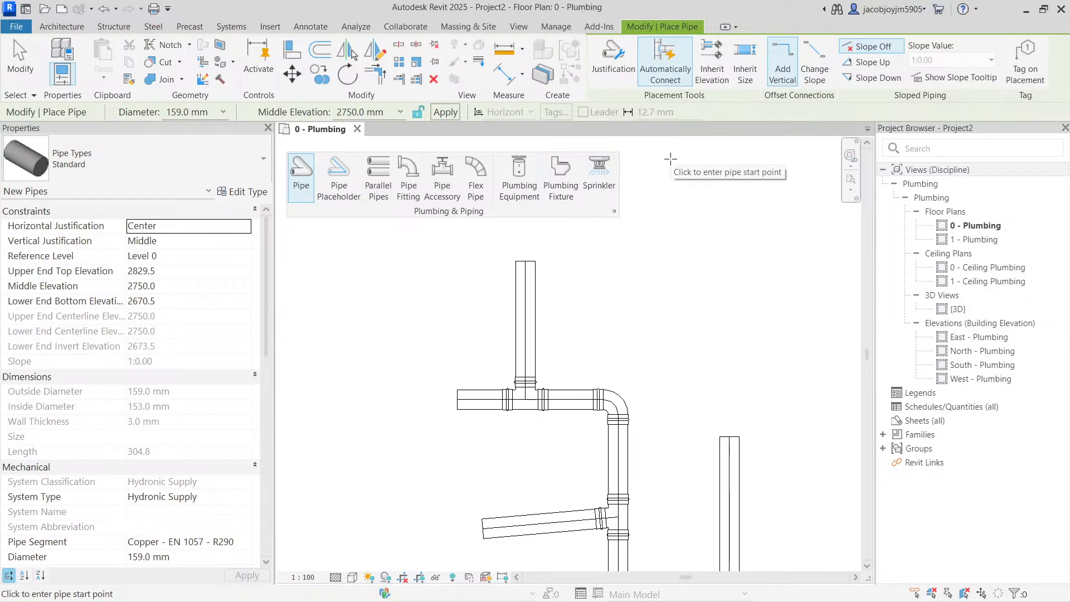
# - Draw a long horizontal pipe in the empty area to the right of the stepped runs
pyautogui.scroll(-4, 596, 297)
pyautogui.scroll(-1, 597, 297)
pyautogui.moveTo(601, 304); pyautogui.dragTo(384, 342, button='middle')
pyautogui.click(471, 324)
pyautogui.click(697, 324)
# - Draw a branch pipe about 1000 mm upward from near the middle of the long horizontal pipe, with Automatically Connect on
pyautogui.scroll(2, 578, 323)
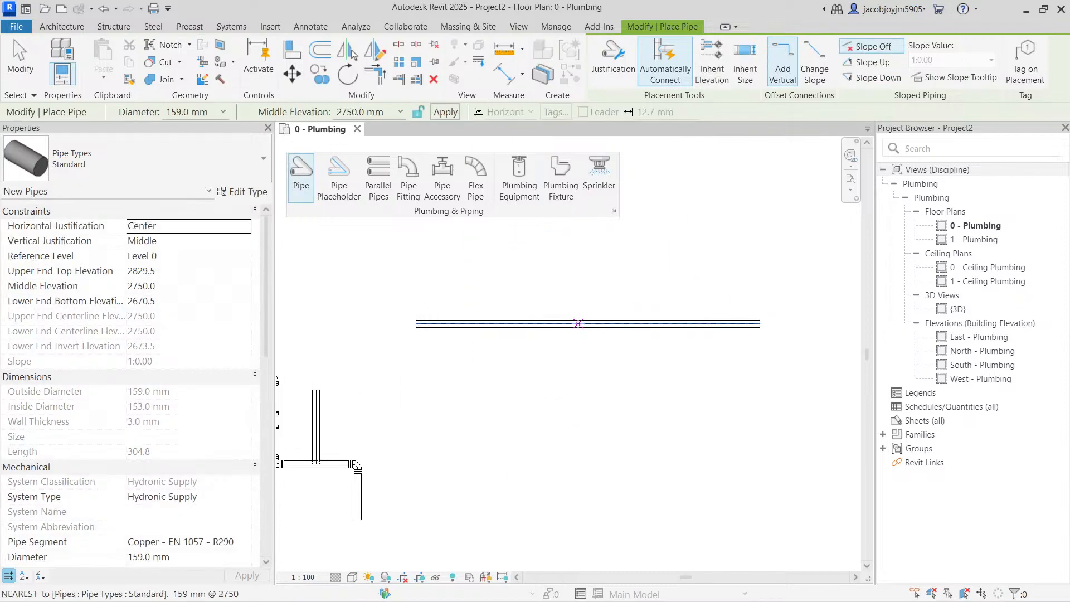
pyautogui.click(578, 323)
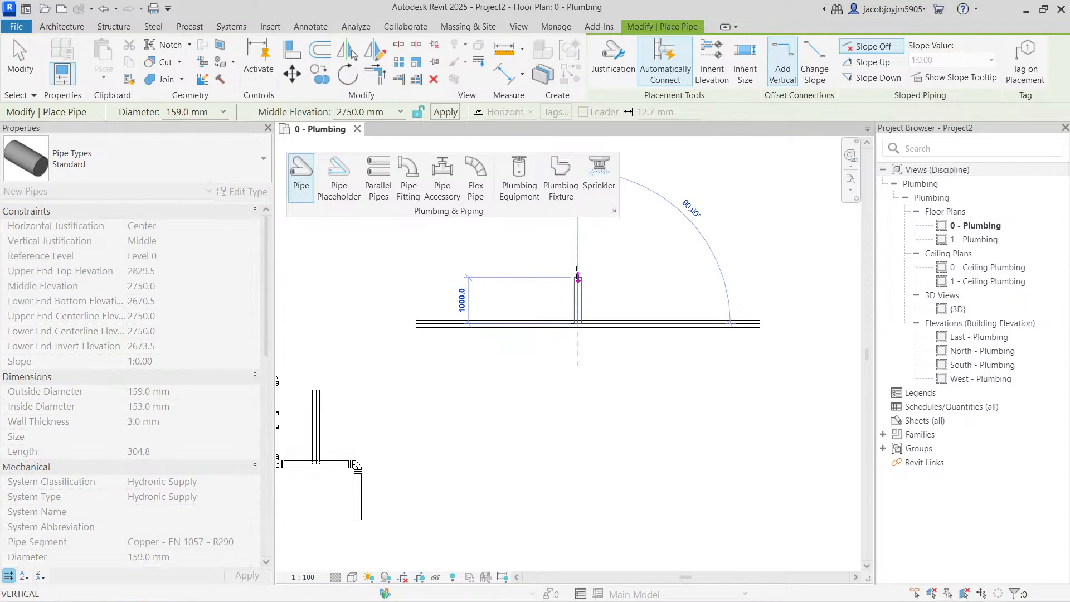
pyautogui.click(578, 277)
pyautogui.scroll(2, 580, 322)
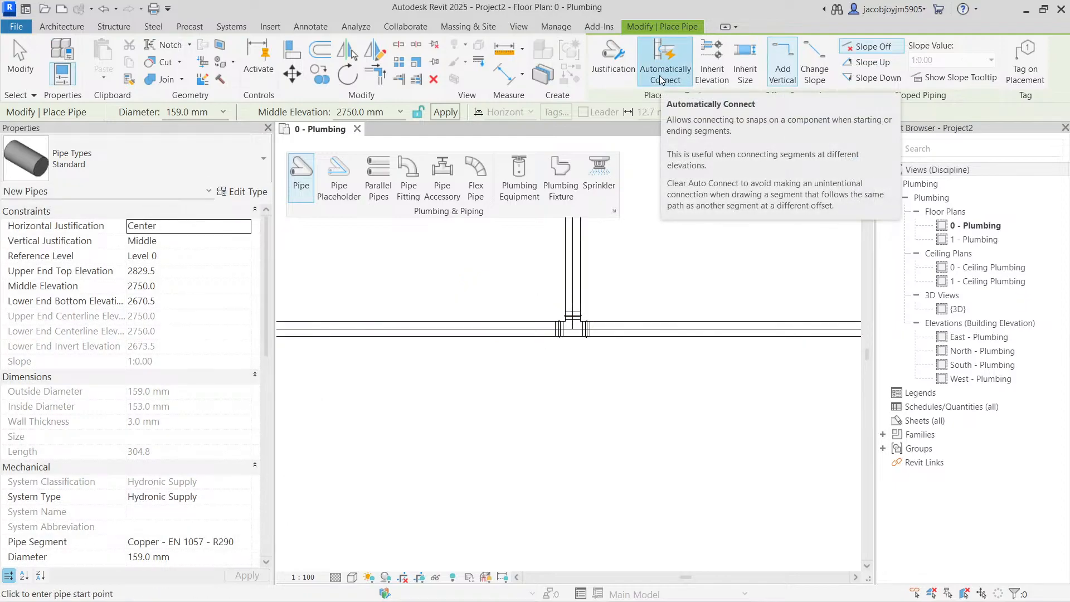
pyautogui.scroll(-2, 544, 280)
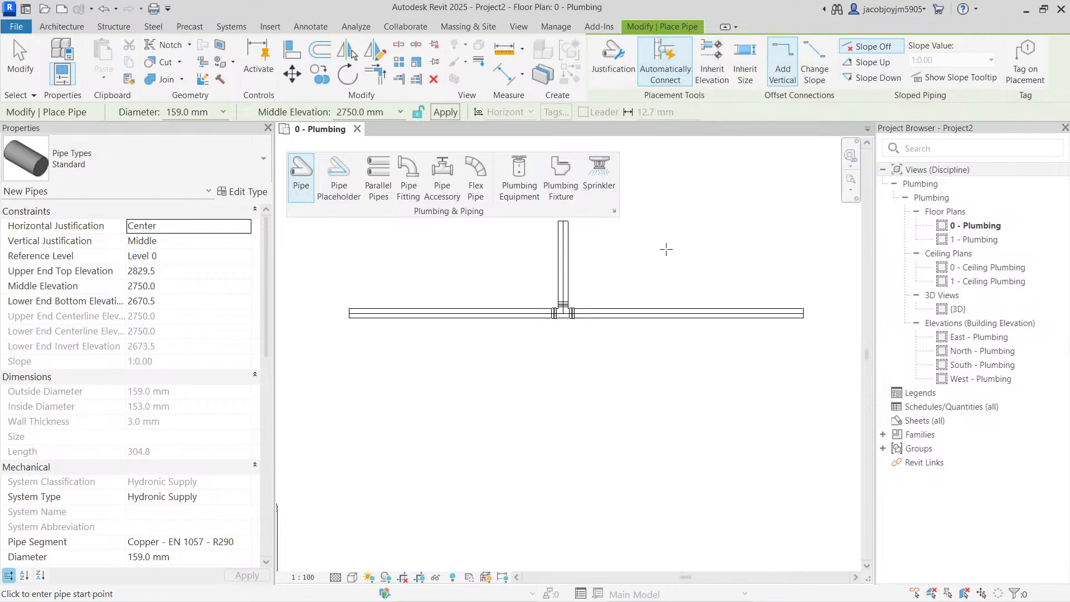
# - Draw another horizontal pipe at 2750 mm middle elevation in the empty area to the right of the branched pipe
pyautogui.scroll(-2, 601, 263)
pyautogui.moveTo(612, 281); pyautogui.dragTo(507, 300, button='middle')
pyautogui.moveTo(577, 380); pyautogui.dragTo(349, 425, button='middle')
pyautogui.click(501, 378)
pyautogui.click(740, 377)
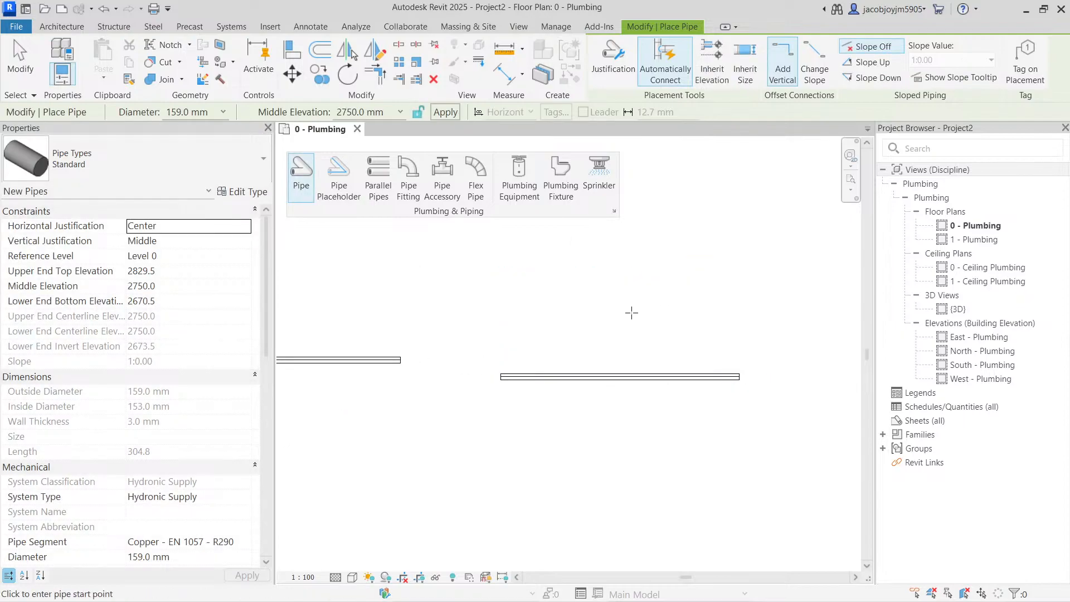
# - Set the middle elevation to 1000 mm and draw a parallel horizontal pipe below and slightly right of the 2750 mm pipe
pyautogui.click(372, 112)
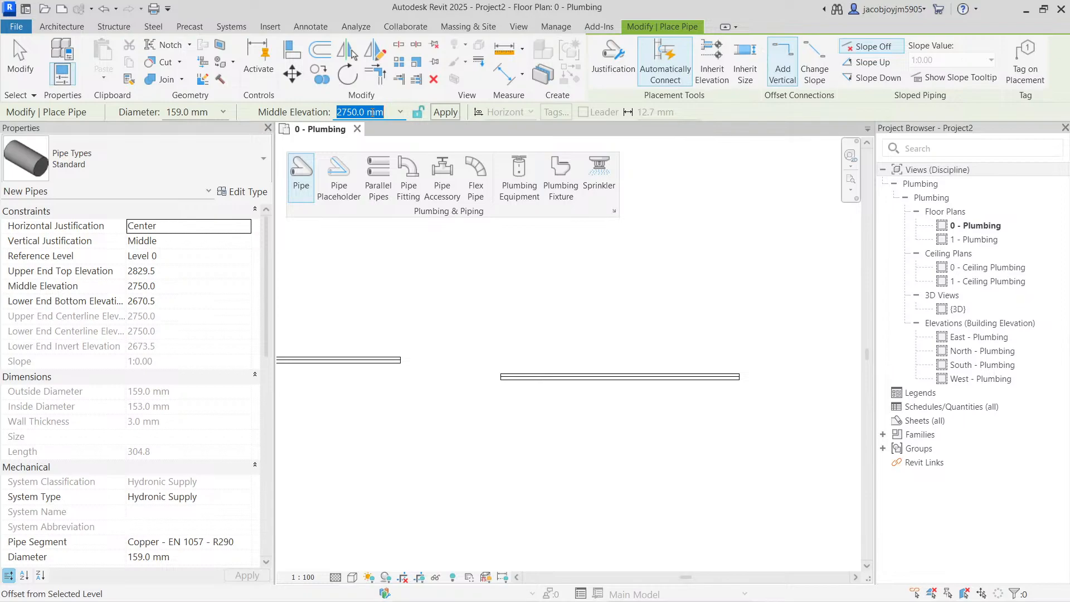
pyautogui.write('1000')
pyautogui.press('Return')
pyautogui.moveTo(636, 344); pyautogui.dragTo(502, 311, button='middle')
pyautogui.click(492, 402)
pyautogui.click(687, 401)
pyautogui.press('Escape')
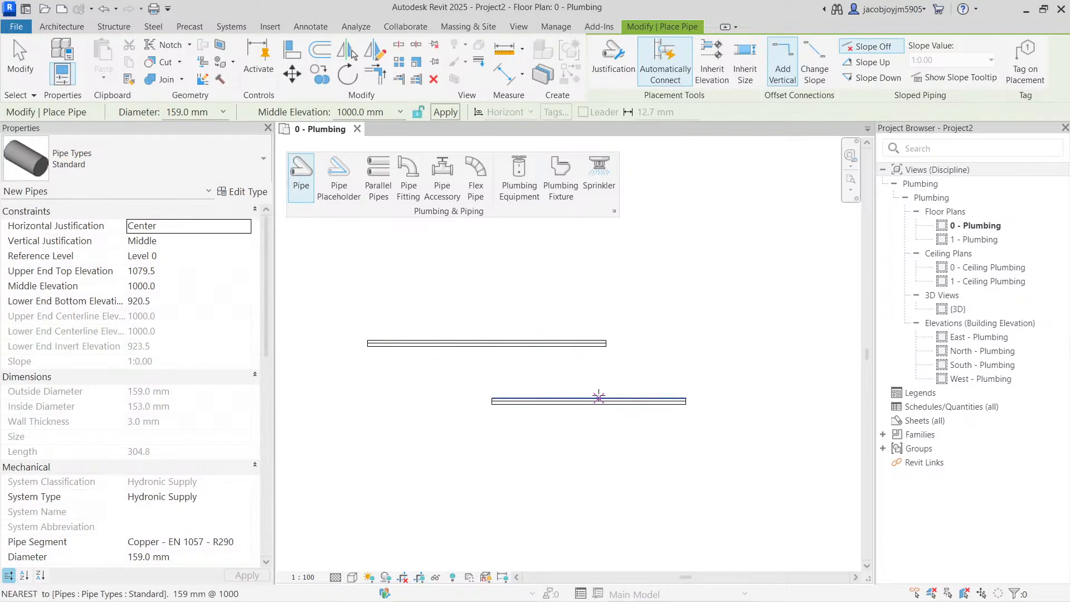
# - Create a horizontal building section just below the two parallel pipes, looking toward them, and open its view
pyautogui.click(519, 26)
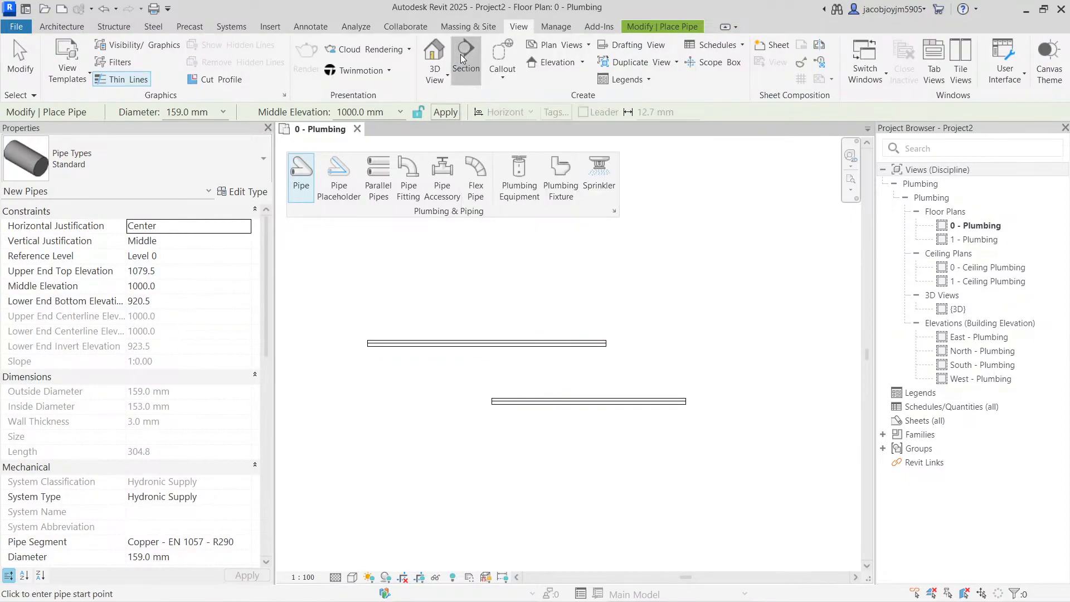
pyautogui.click(481, 63)
pyautogui.click(286, 451)
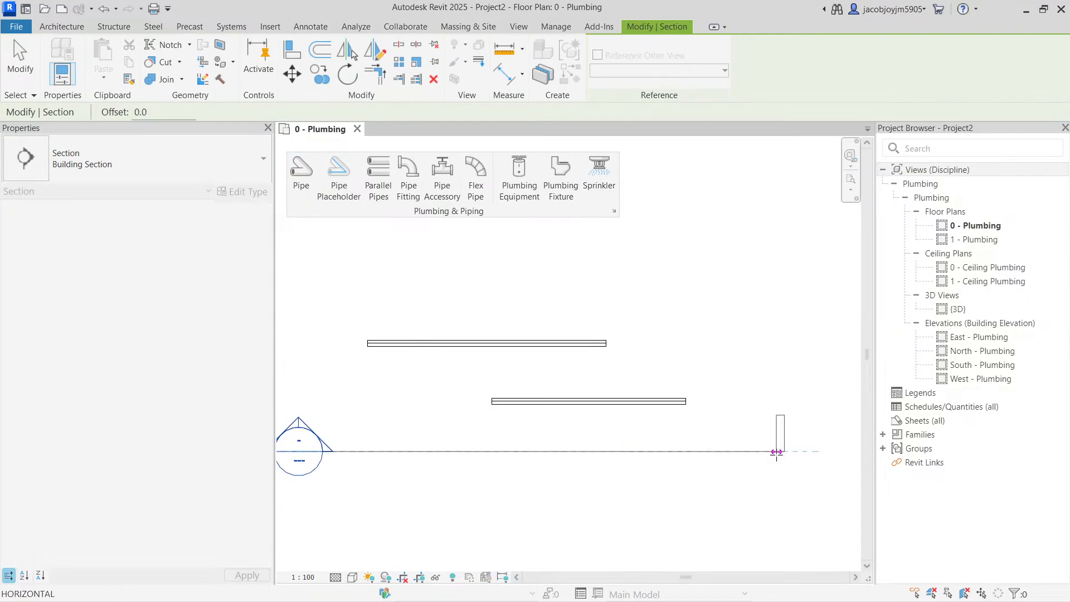
pyautogui.click(777, 452)
pyautogui.rightClick(781, 452)
pyautogui.click(805, 127)
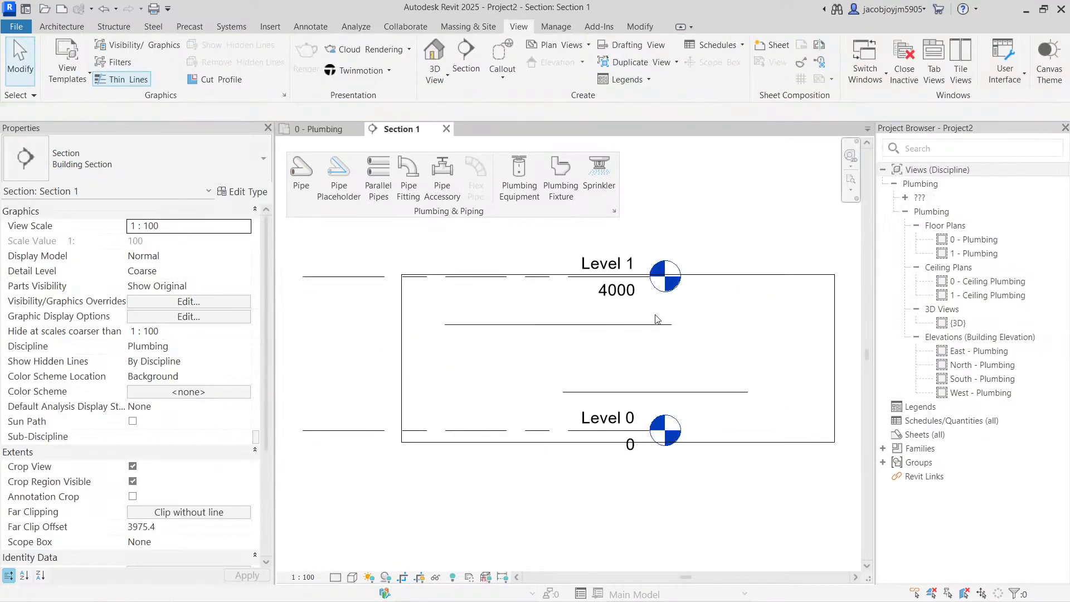
# - Set the section view's detail level to Fine
pyautogui.click(335, 577)
pyautogui.click(343, 565)
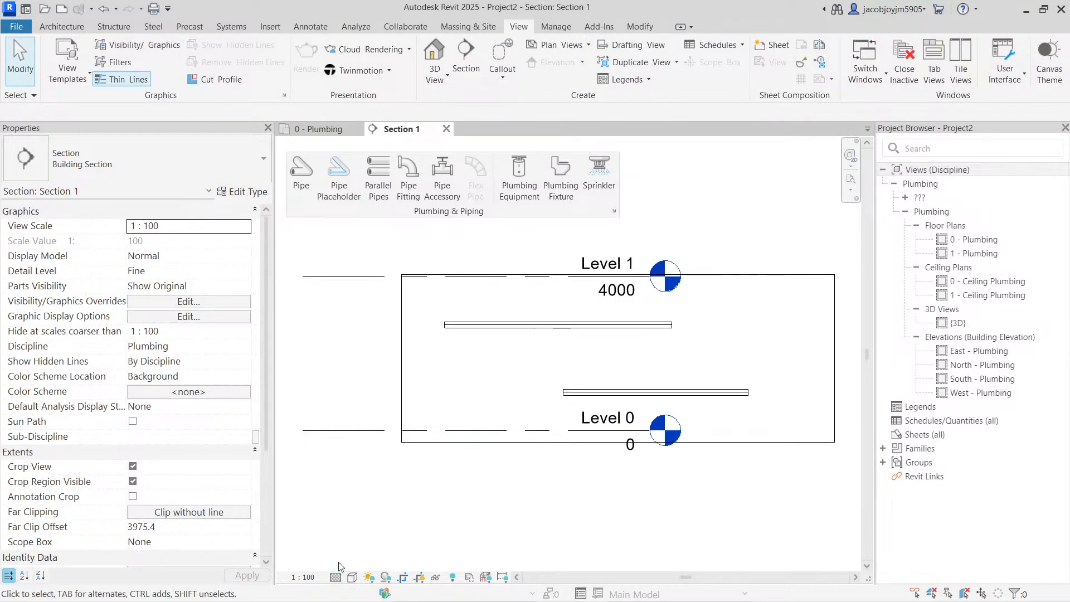
pyautogui.scroll(1, 595, 336)
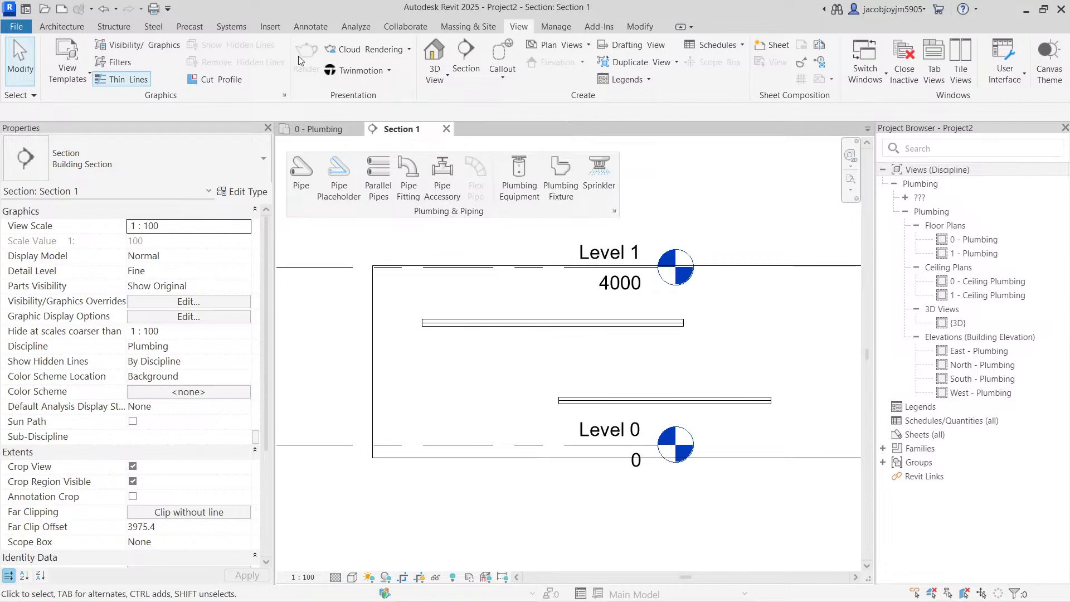
# - Add an aligned dimension between Level 0 and the upper pipe's centreline in the section view
pyautogui.click(306, 29)
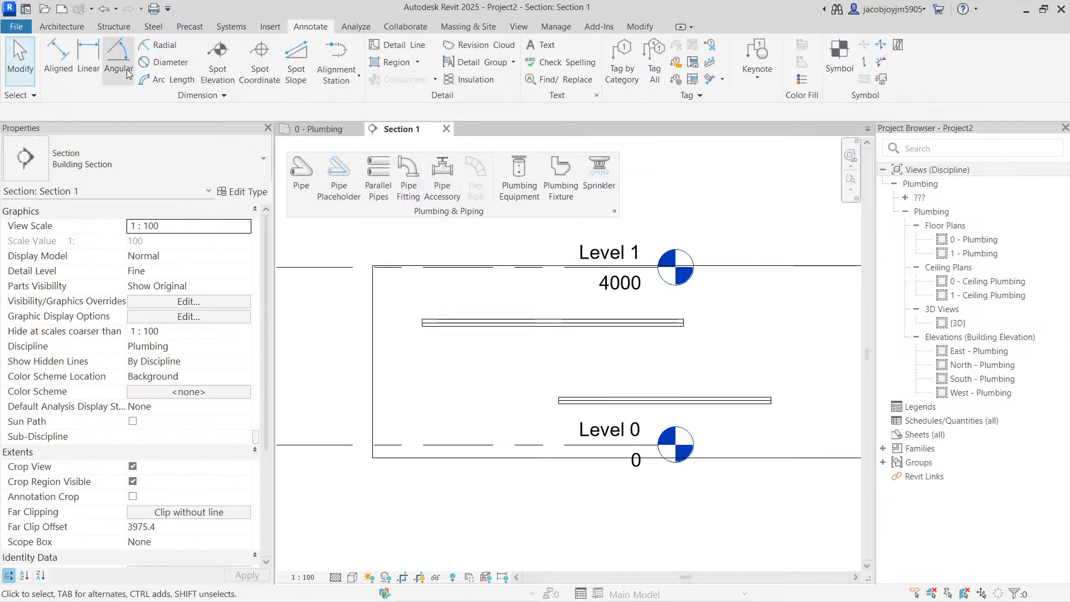
pyautogui.click(58, 63)
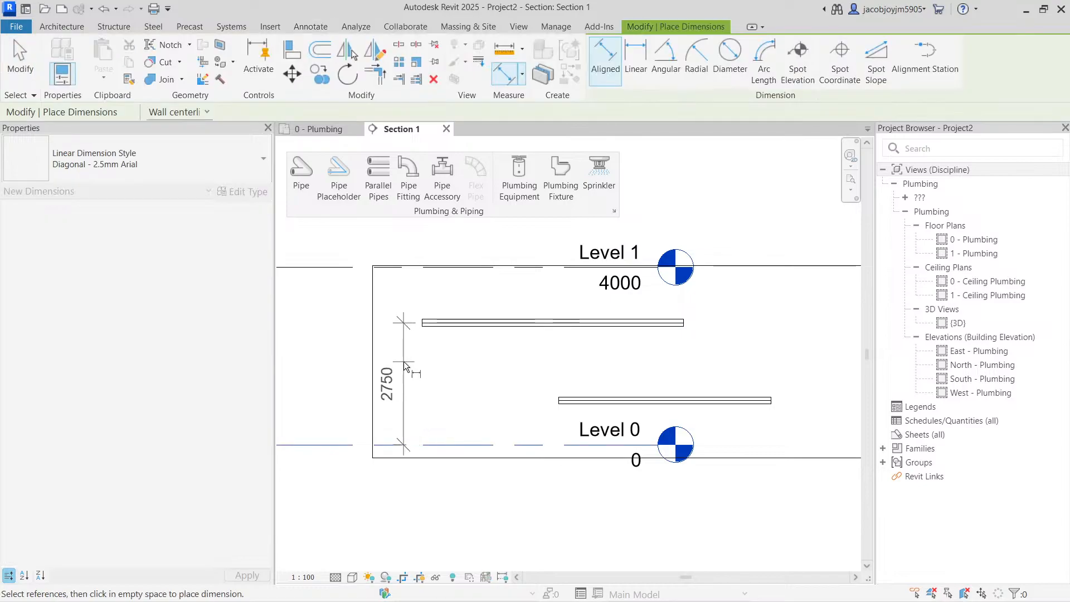
pyautogui.click(404, 362)
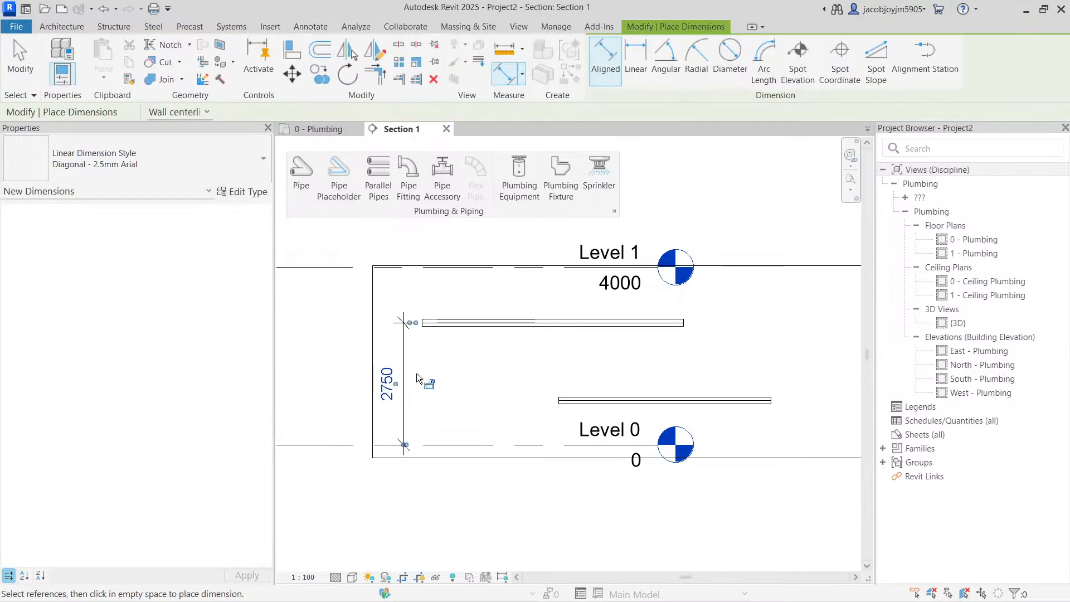
# - Add an aligned dimension between Level 0 and the lower pipe's centreline in the section view
pyautogui.click(541, 446)
pyautogui.click(571, 403)
pyautogui.click(511, 423)
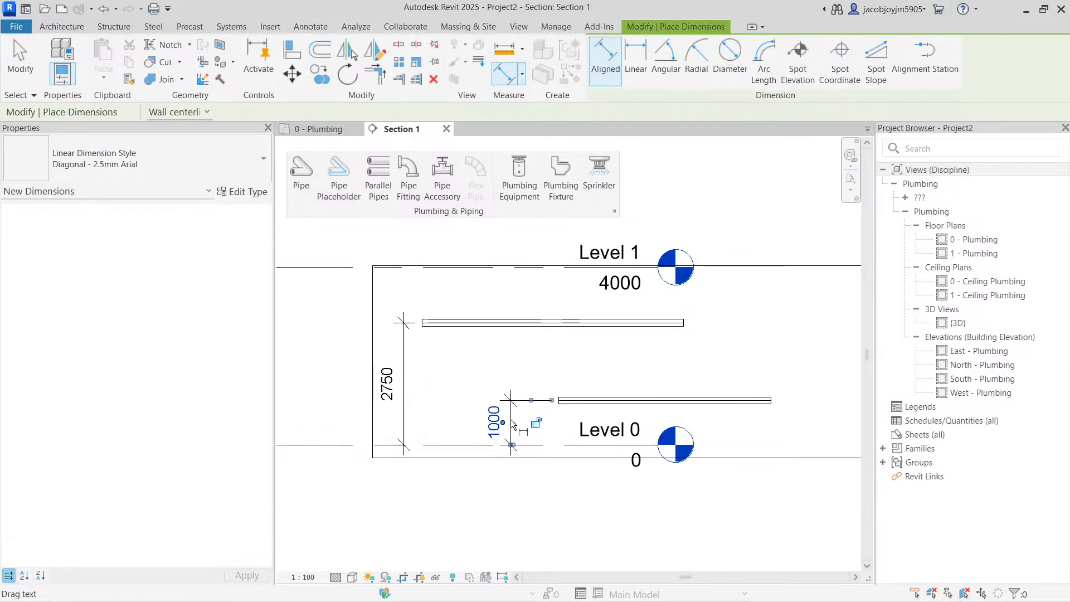
pyautogui.press('Escape')
pyautogui.press('Escape')
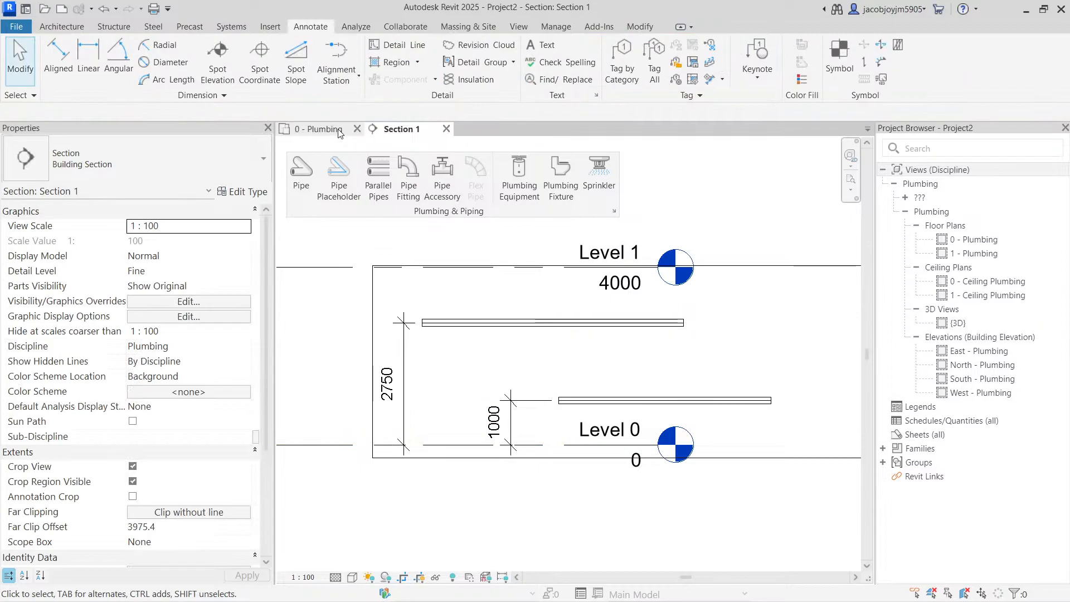
# - Return to the 0 - Plumbing floor plan and set up a new pipe with a middle elevation of 650 mm
pyautogui.click(325, 130)
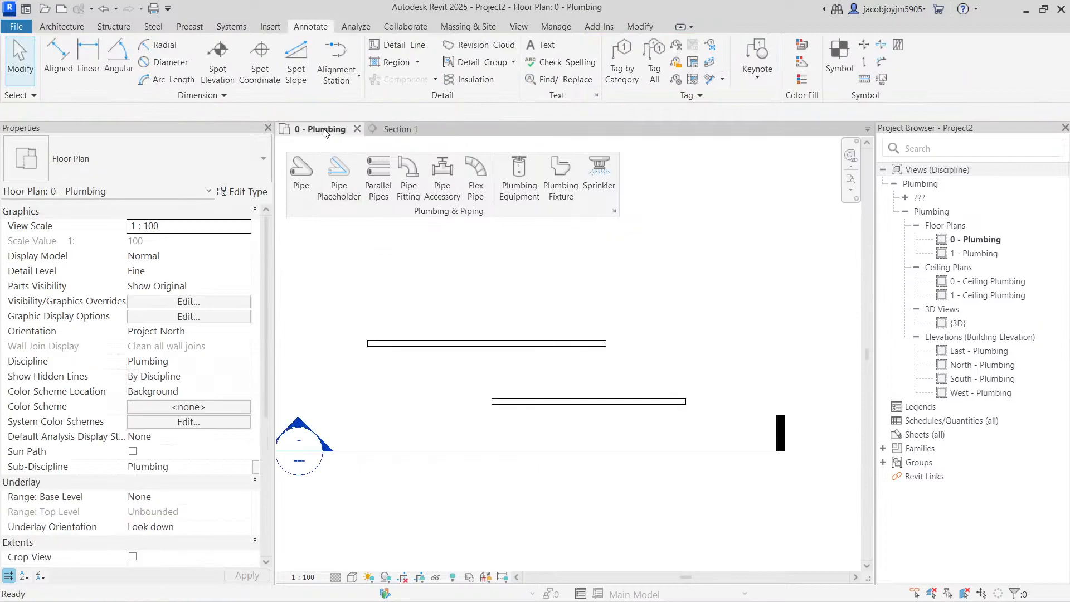
pyautogui.moveTo(530, 298); pyautogui.dragTo(561, 368, button='middle')
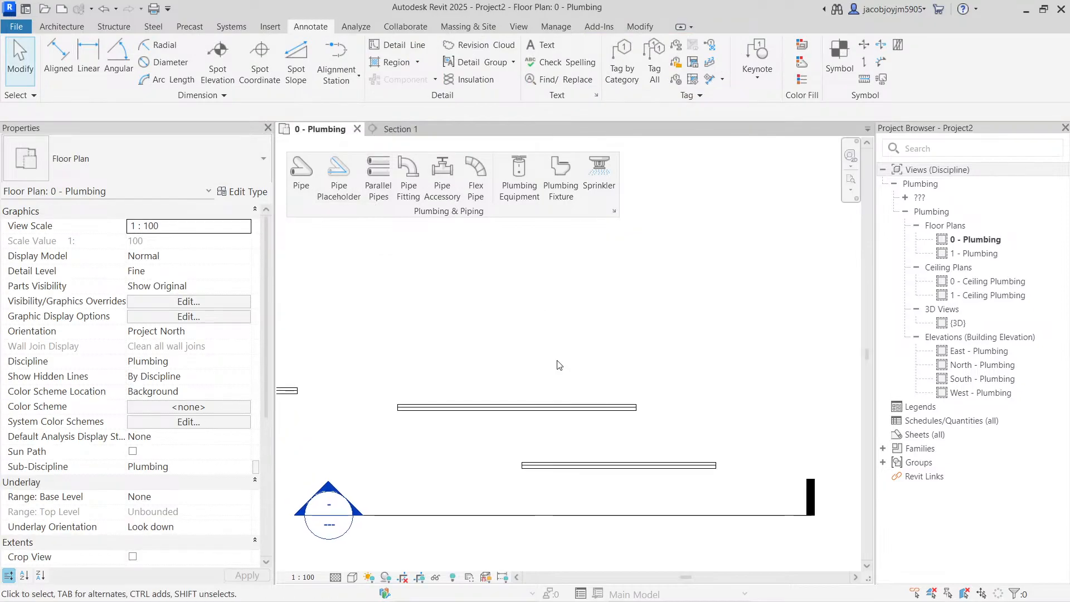
pyautogui.click(301, 184)
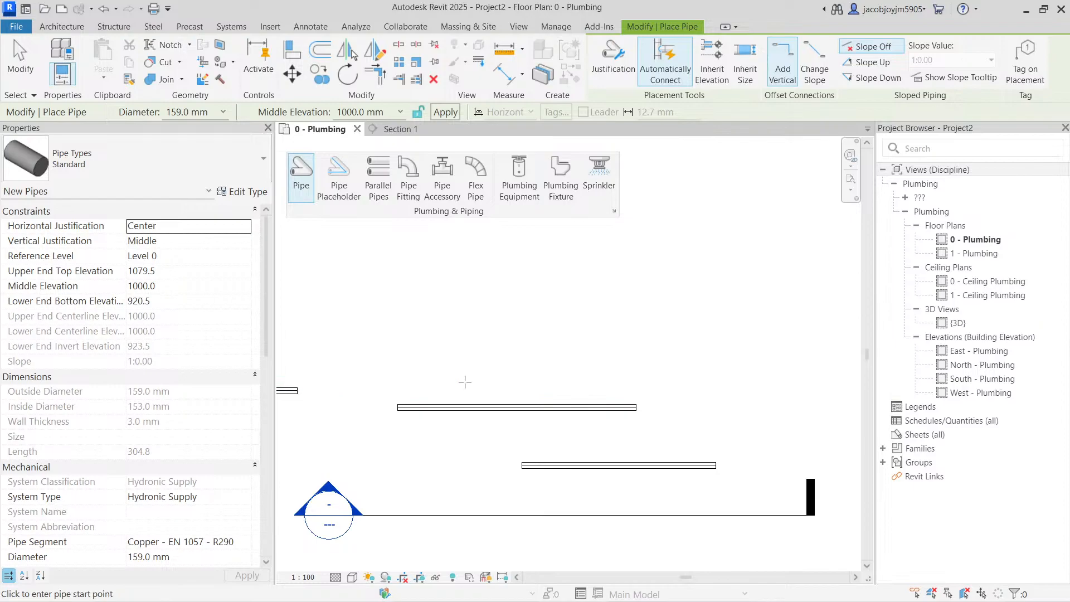
pyautogui.click(371, 112)
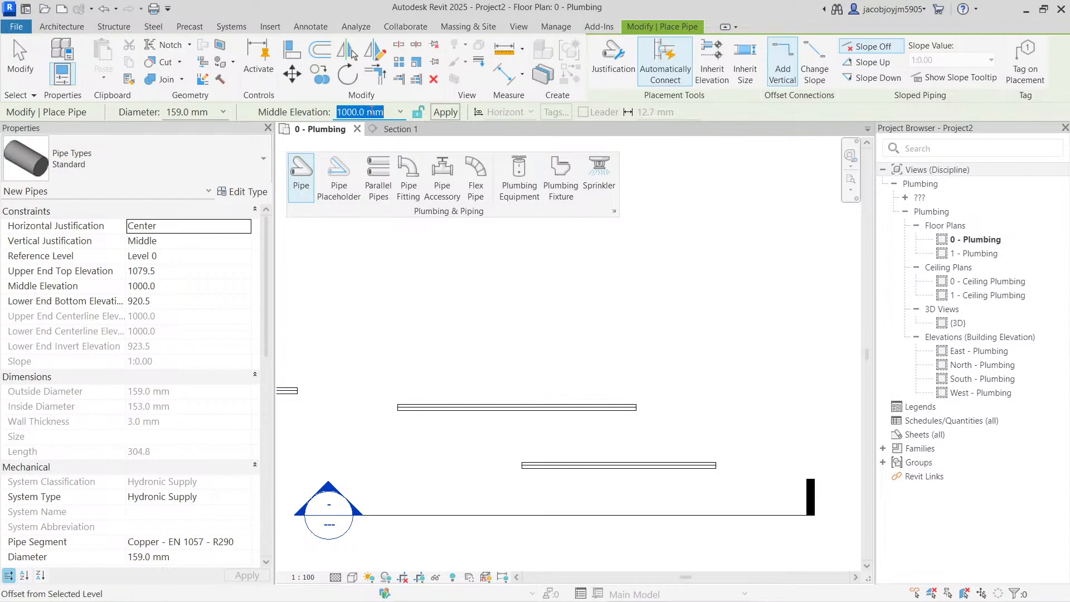
pyautogui.write('650')
pyautogui.press('Return')
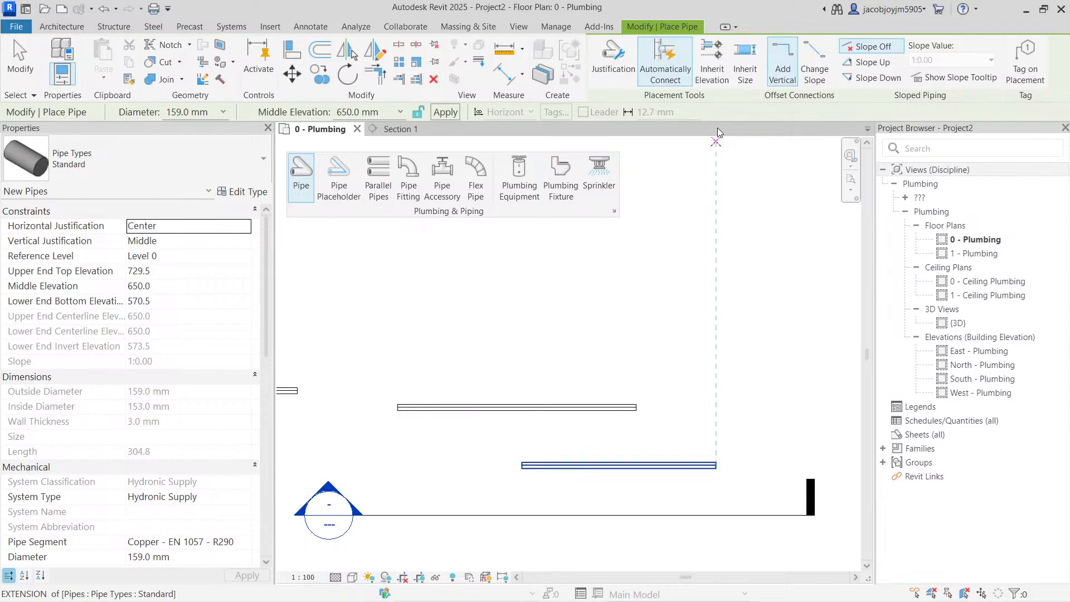
# - Enable Inherit Elevation and draw a branch about 2100 mm long straight up in plan from the 2750 mm pipe
pyautogui.click(710, 71)
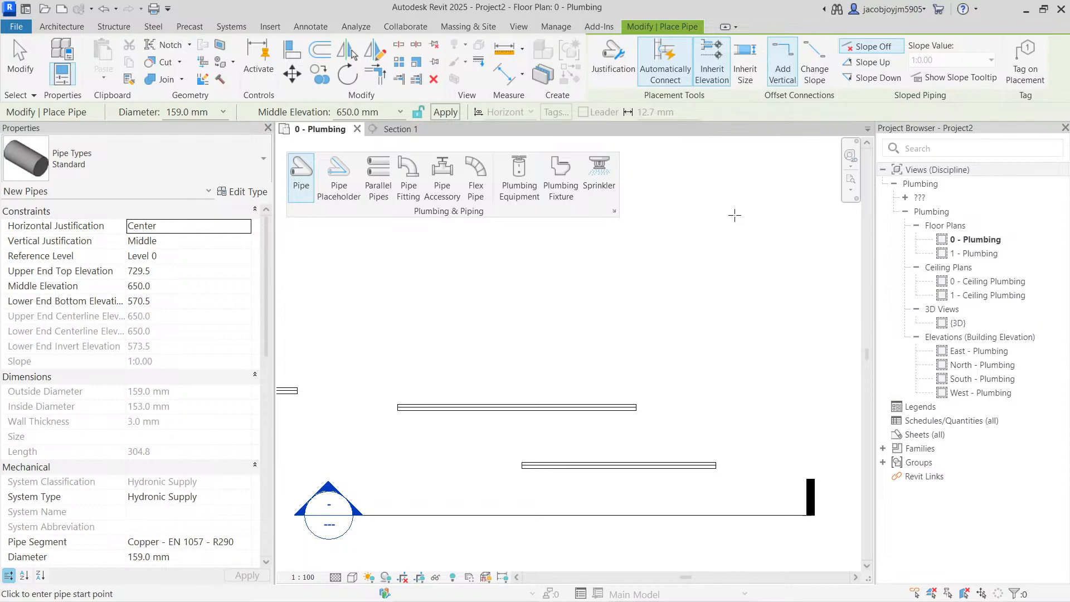
pyautogui.click(486, 408)
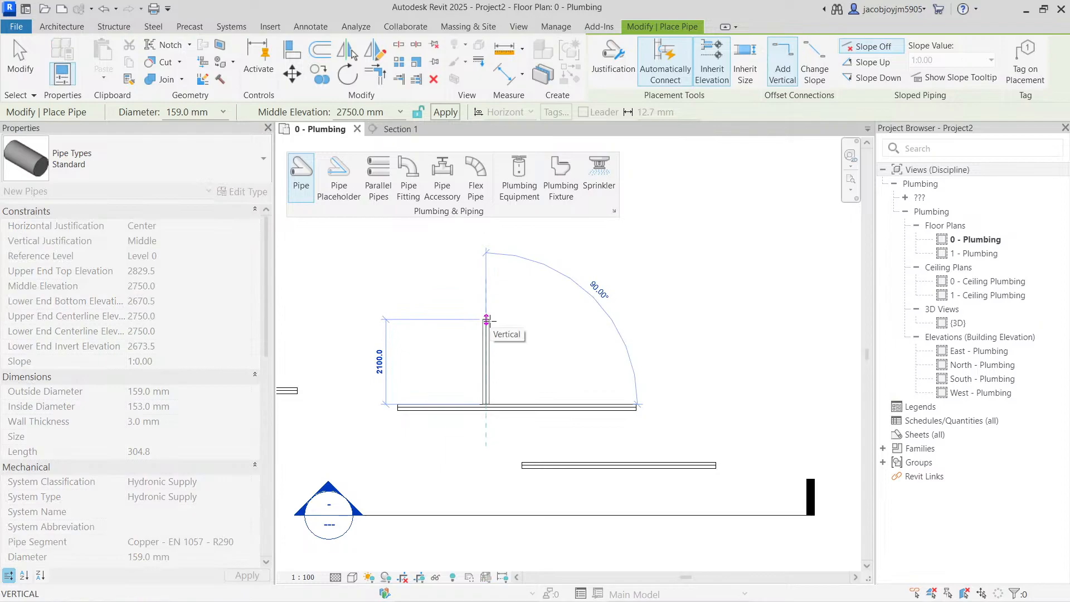
pyautogui.click(487, 320)
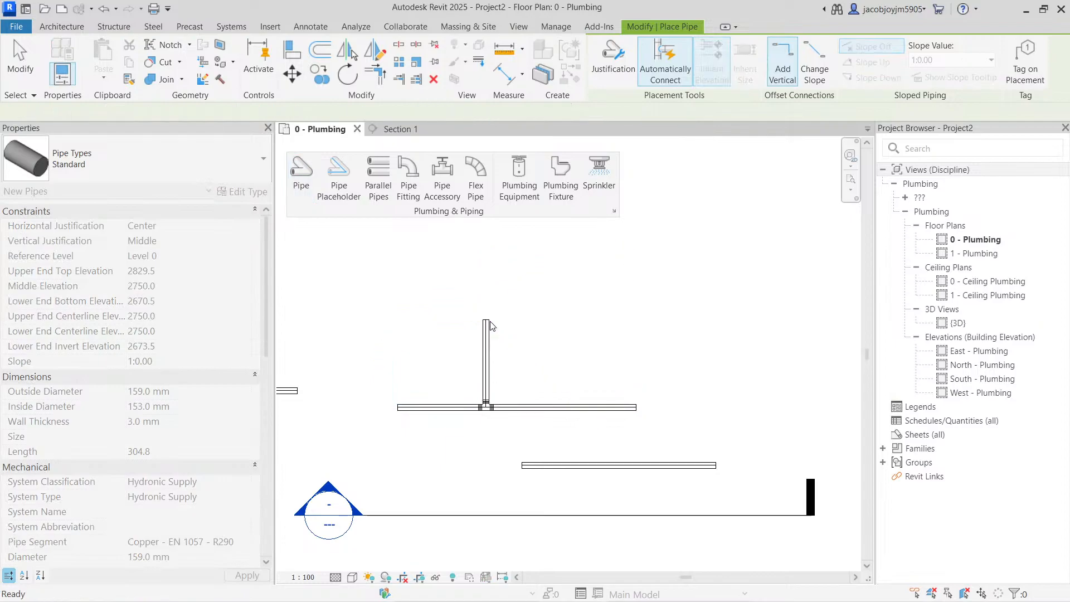
pyautogui.press('Escape')
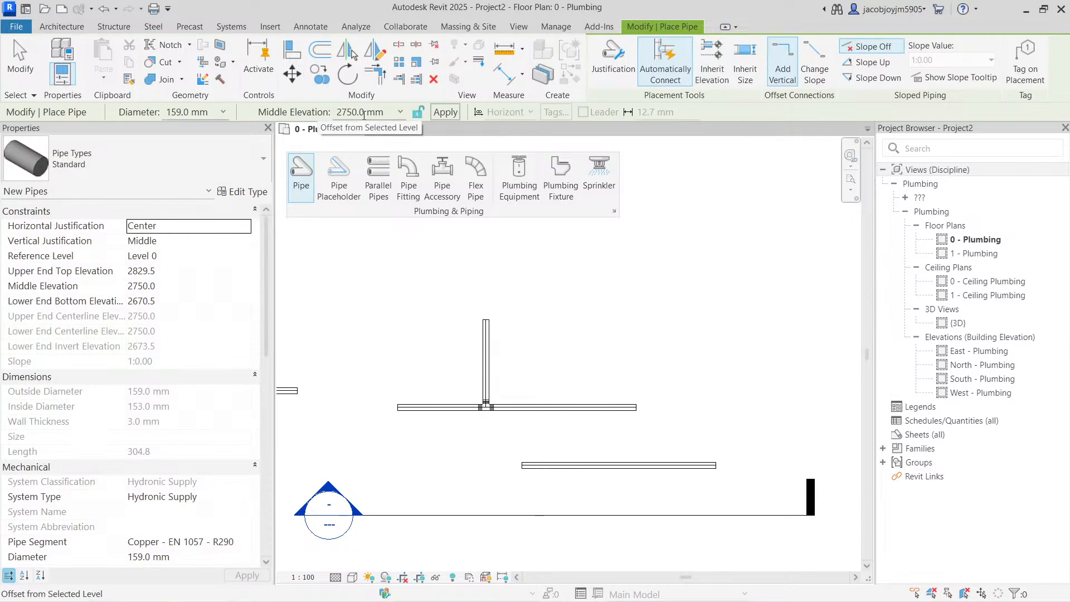
pyautogui.scroll(-1, 580, 321)
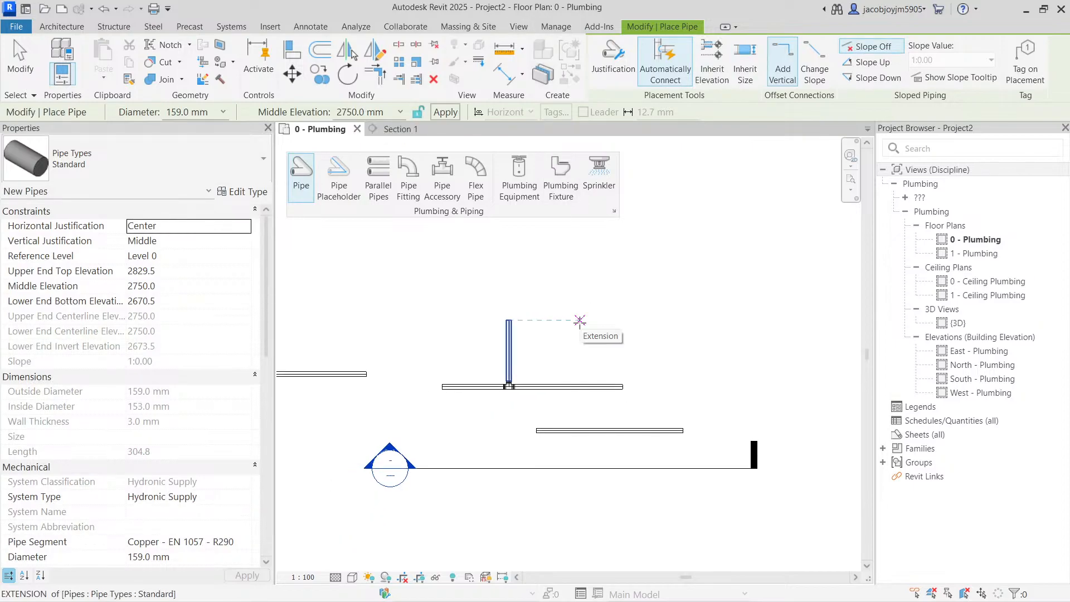
pyautogui.press('Escape')
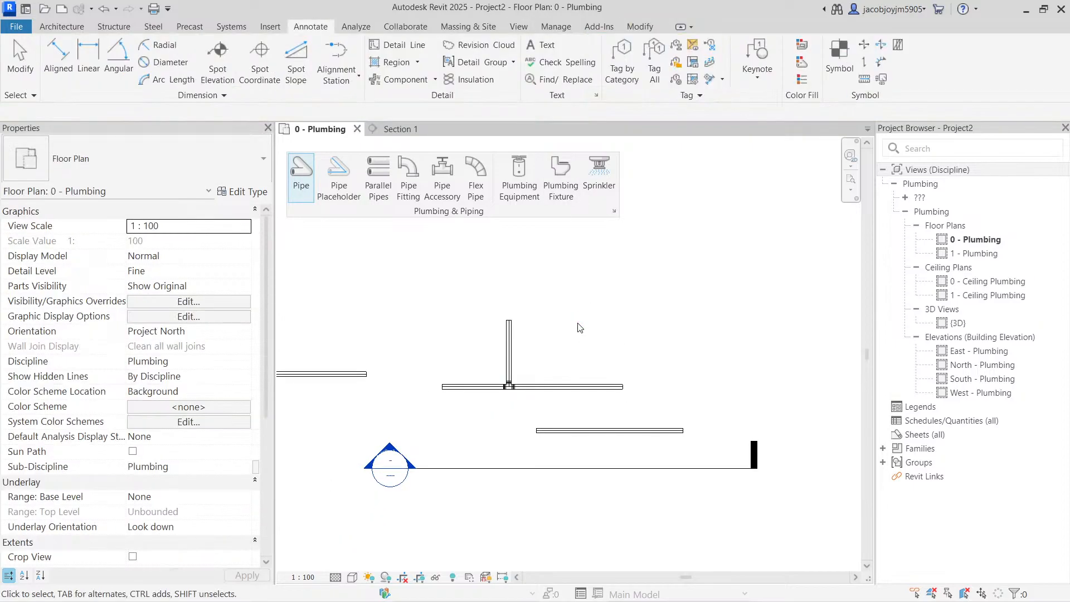
# - Isolate the branched pipe run and the parallel lower pipe in a 3D view using a selection box
pyautogui.moveTo(419, 300); pyautogui.dragTo(723, 473)
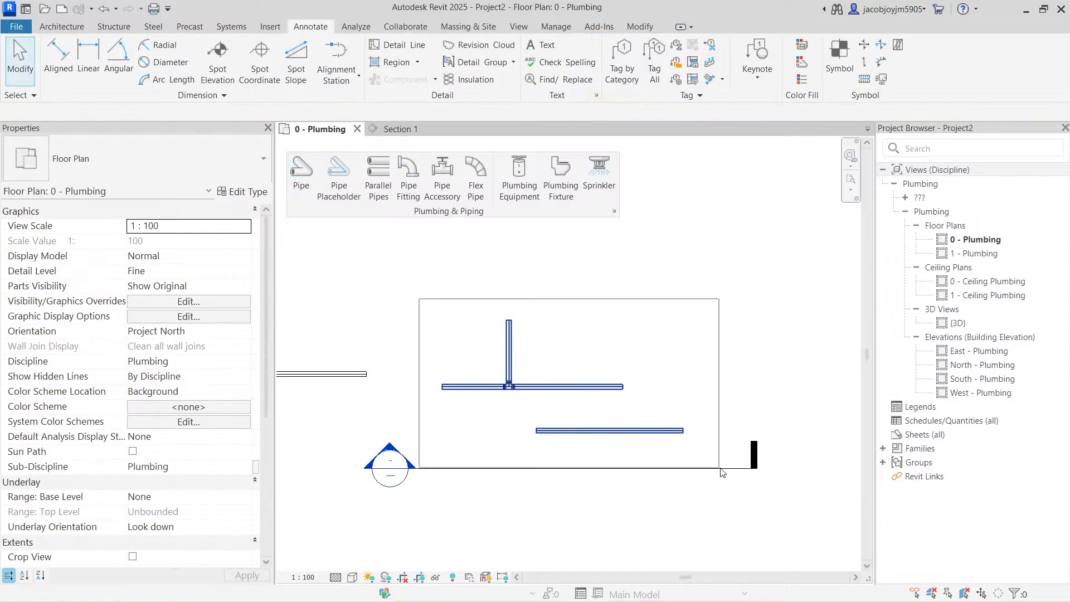
pyautogui.moveTo(721, 468); pyautogui.dragTo(720, 469)
pyautogui.click(452, 45)
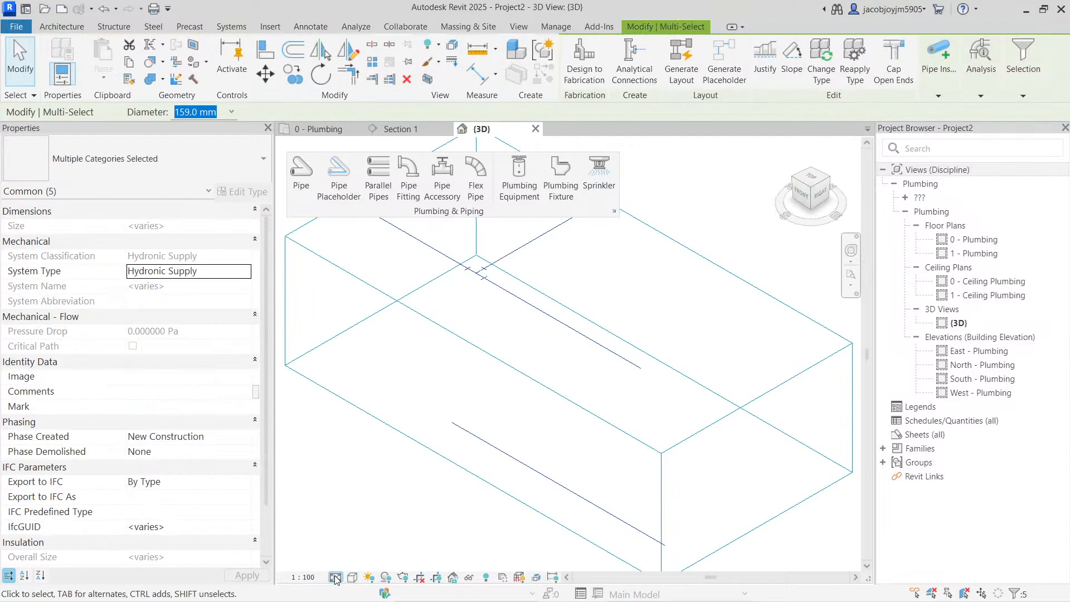
# - Examine the tee fitting where the branch joins the main pipe in 3D
pyautogui.keyDown('shift'); pyautogui.moveTo(563, 296); pyautogui.dragTo(479, 300, button='middle'); pyautogui.keyUp('shift')
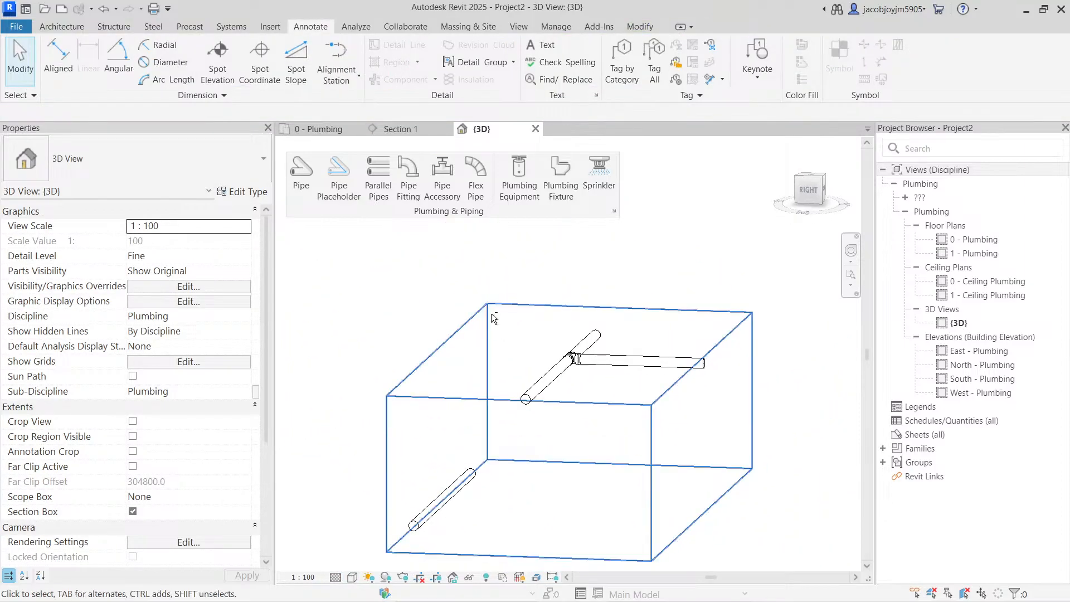
pyautogui.scroll(5, 583, 358)
pyautogui.click(562, 357)
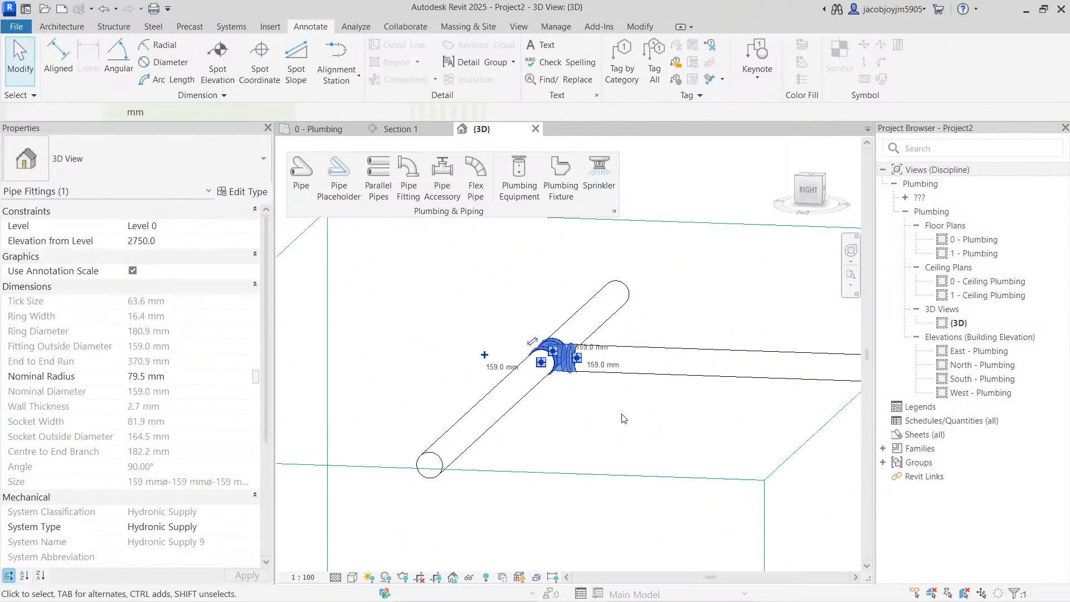
pyautogui.scroll(-5, 615, 280)
pyautogui.click(470, 388)
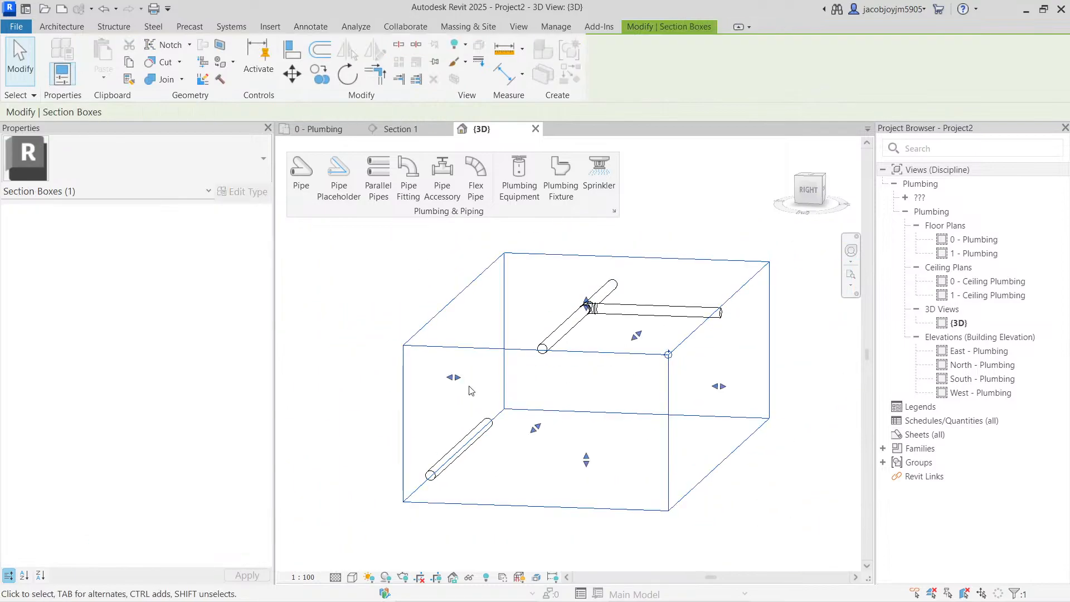
pyautogui.click(399, 334)
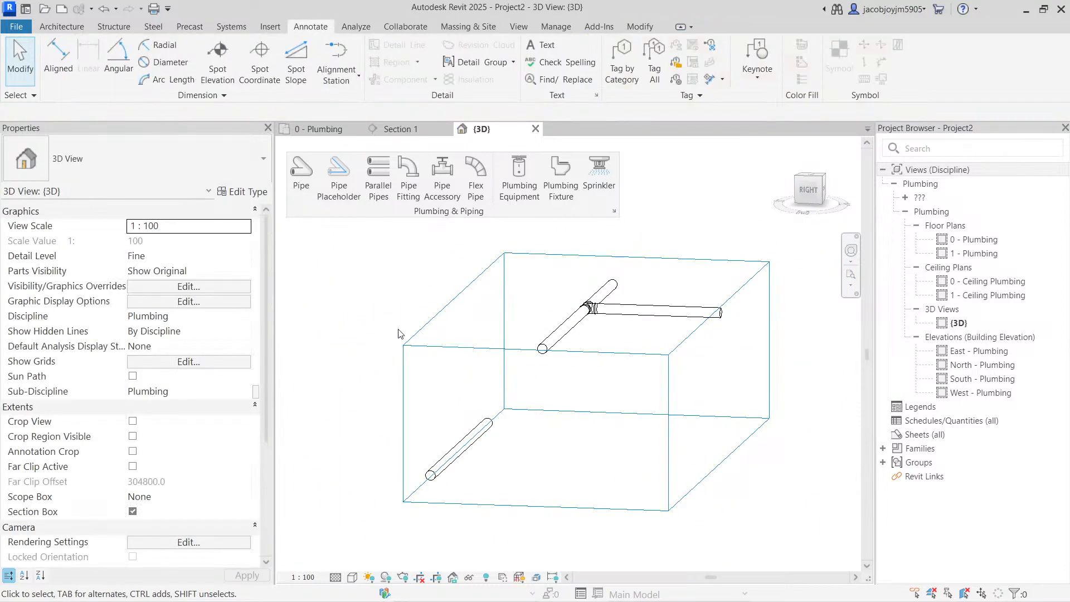
# - With Inherit Elevation off, draw a second branch in plan at 650 mm middle elevation from the 2750 mm pipe, parallel to the first branch
pyautogui.hotkey('ctrl', 'Tab')
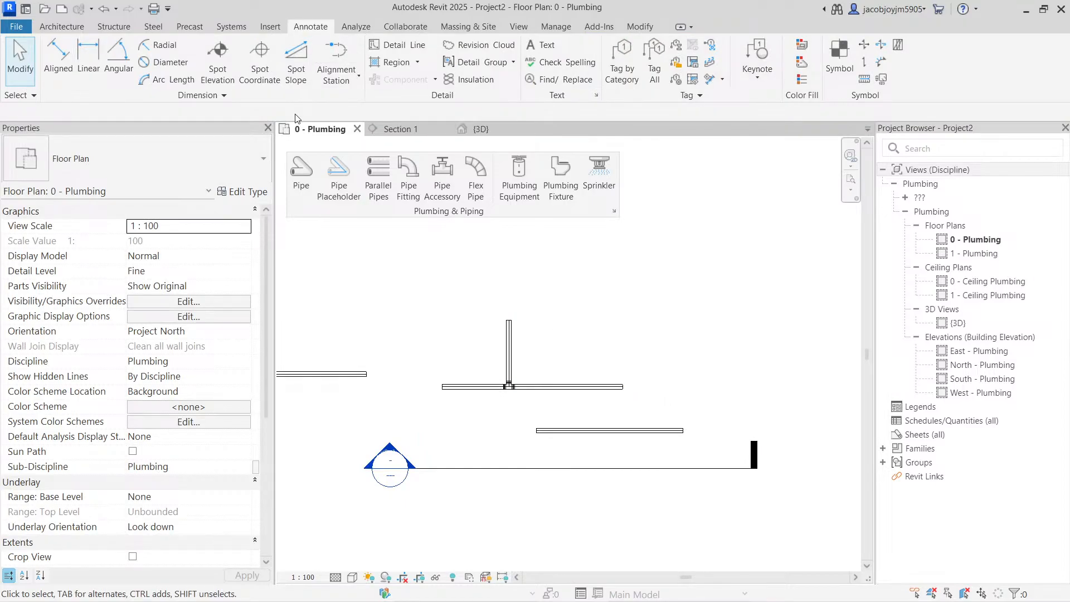
pyautogui.click(301, 170)
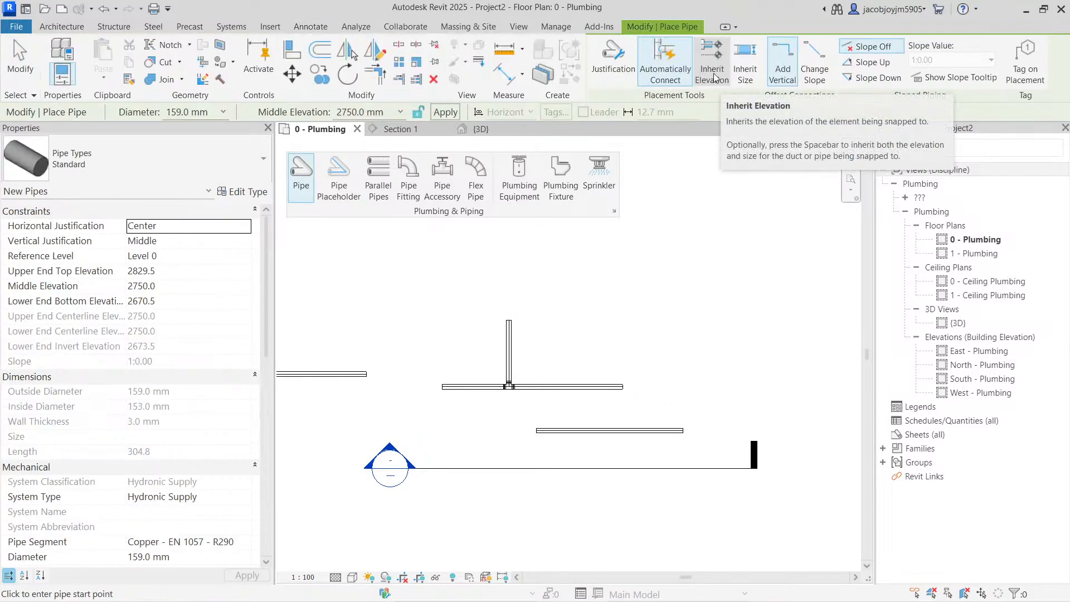
pyautogui.click(361, 111)
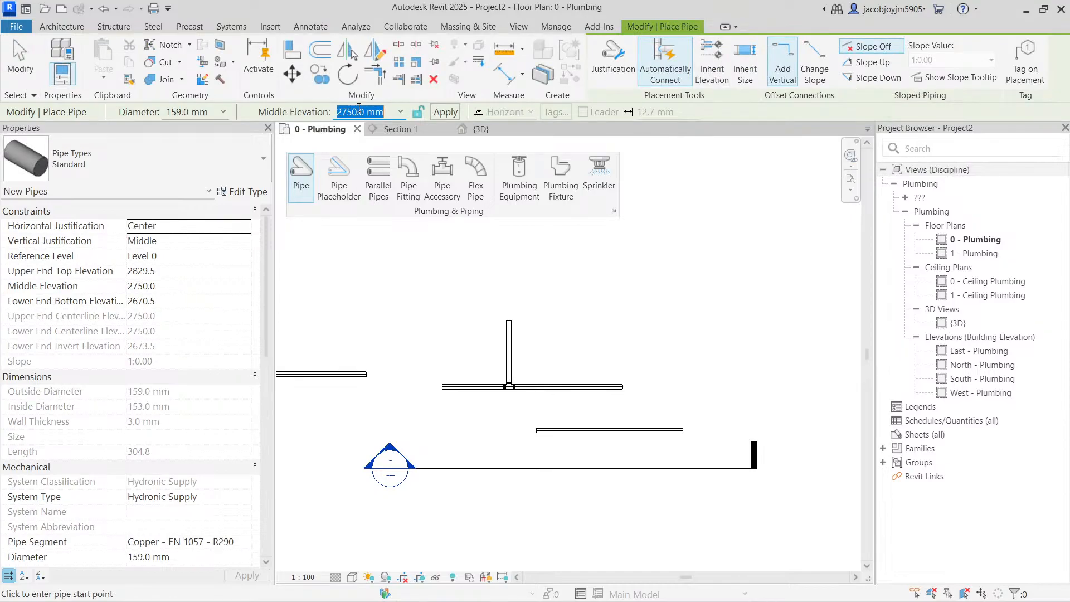
pyautogui.write('650')
pyautogui.press('Return')
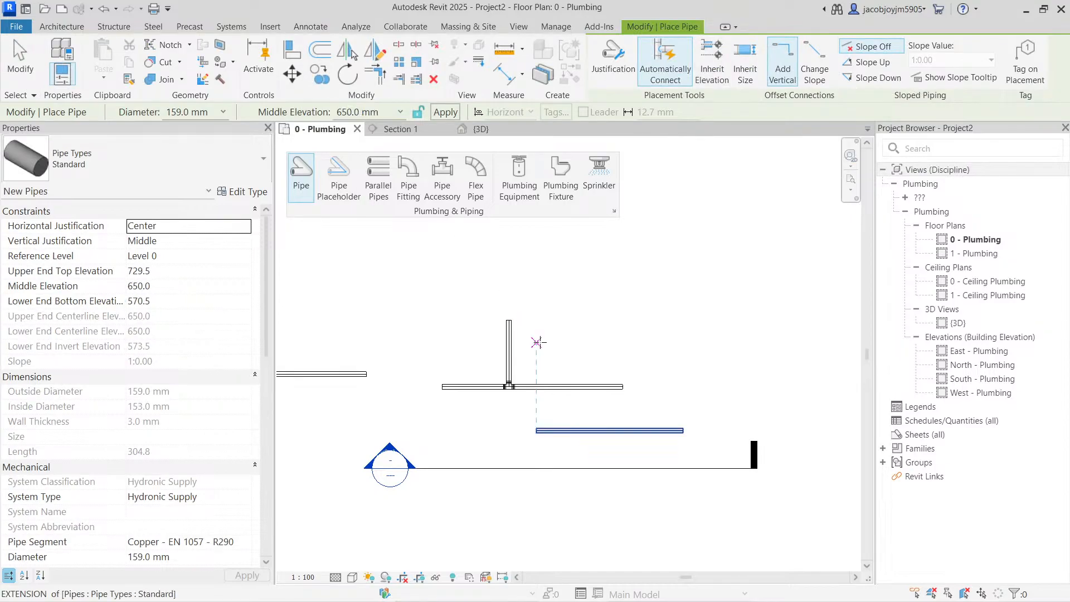
pyautogui.click(549, 386)
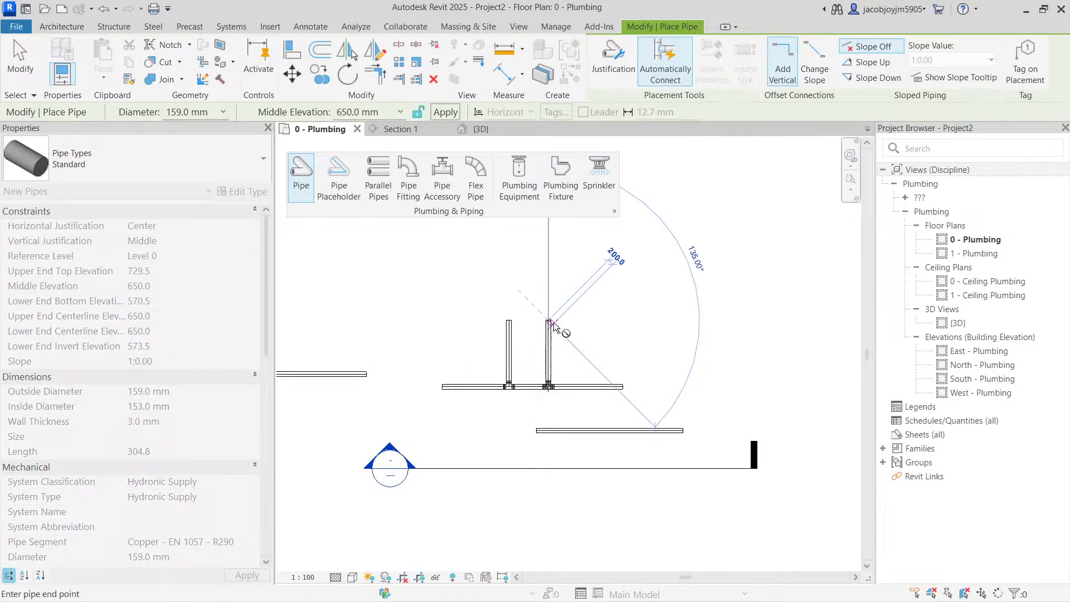
pyautogui.click(548, 323)
pyautogui.press('Escape')
pyautogui.press('Escape')
# - Examine in 3D how the second branch connects to the main pipe, checking its vertical drop and its elevation
pyautogui.click(483, 130)
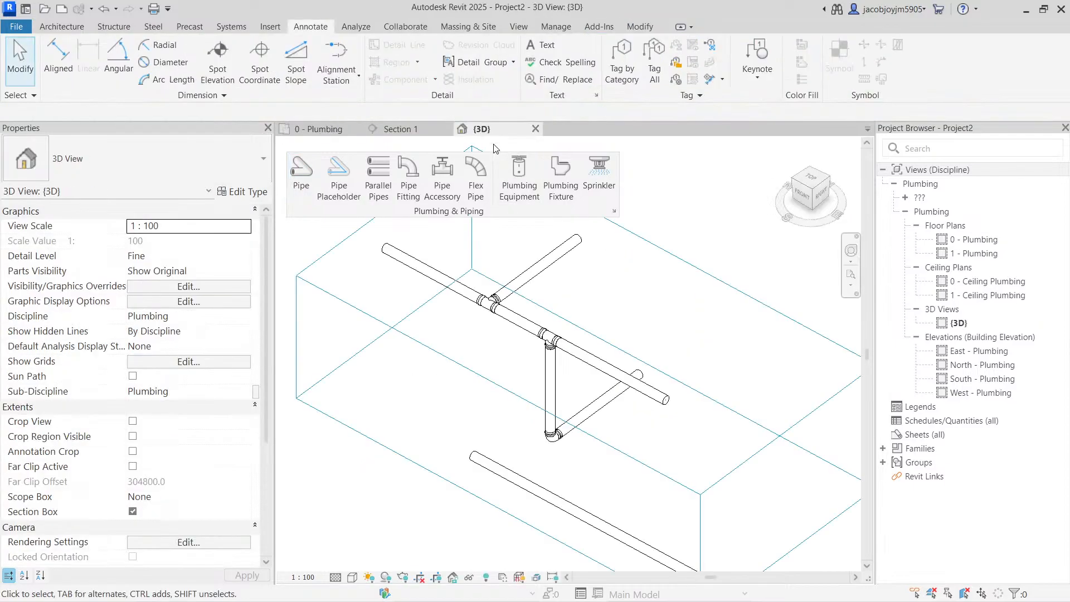
pyautogui.keyDown('shift'); pyautogui.moveTo(519, 312); pyautogui.dragTo(633, 388, button='middle'); pyautogui.keyUp('shift')
pyautogui.click(613, 410)
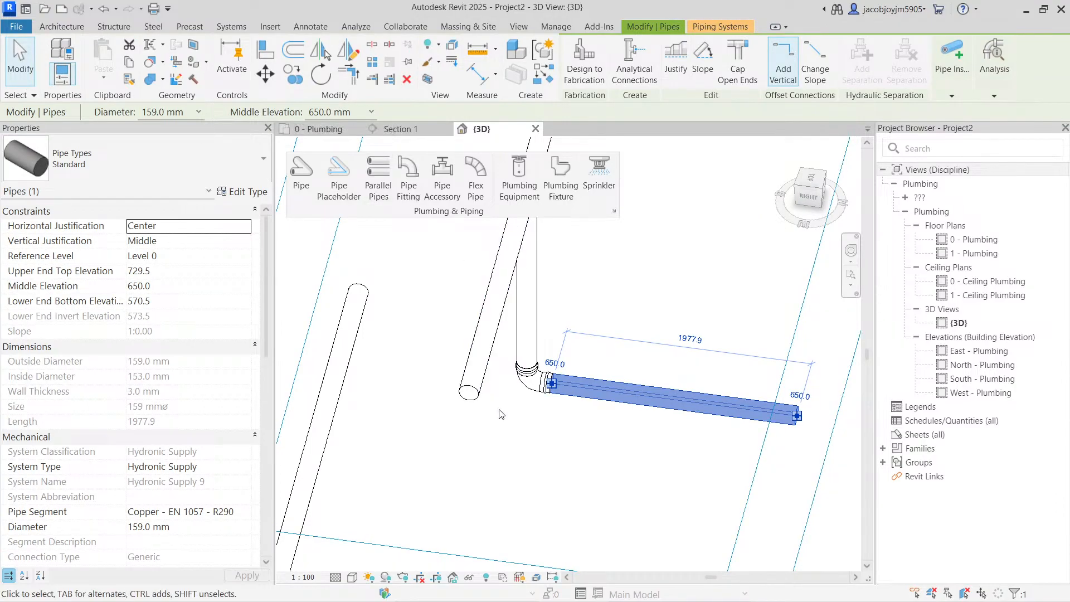
pyautogui.keyDown('shift'); pyautogui.moveTo(522, 262); pyautogui.dragTo(528, 253, button='middle'); pyautogui.keyUp('shift')
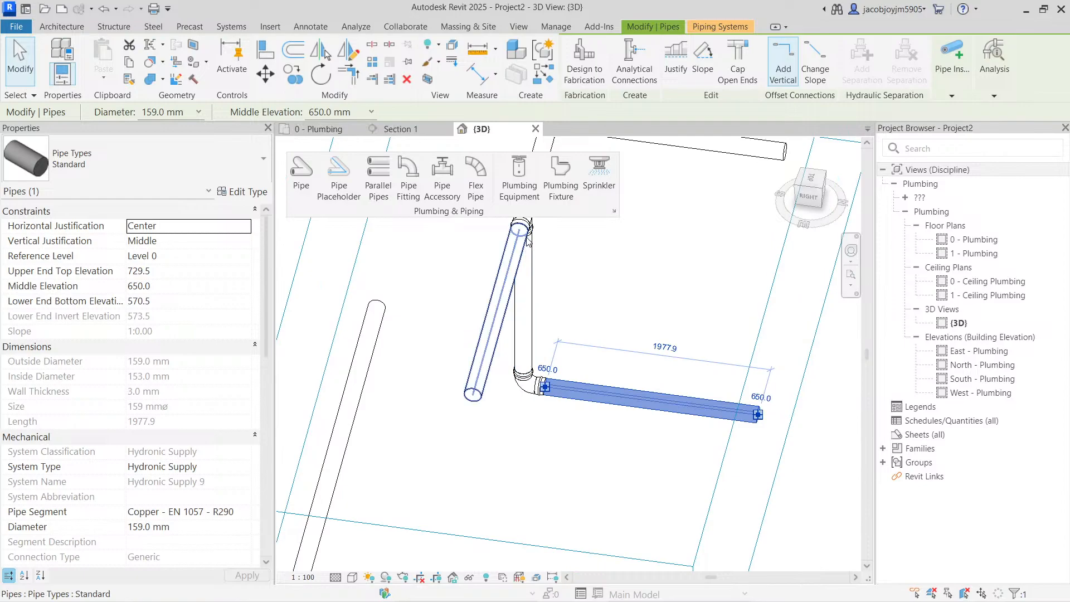
pyautogui.keyDown('shift'); pyautogui.moveTo(528, 242); pyautogui.dragTo(558, 372, button='middle'); pyautogui.keyUp('shift')
pyautogui.click(573, 309)
pyautogui.moveTo(526, 252); pyautogui.dragTo(540, 282)
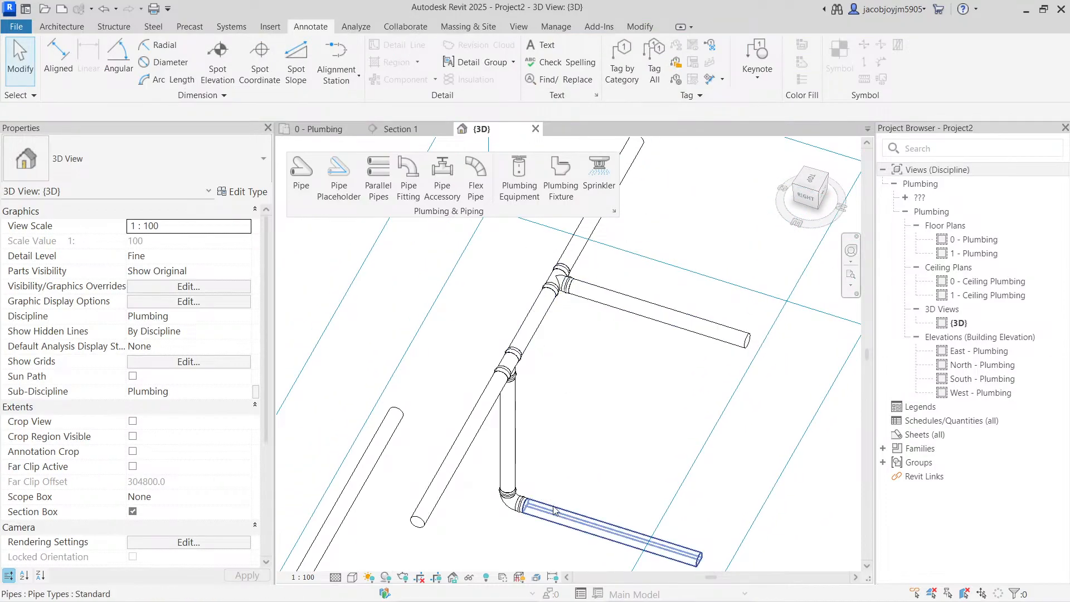
pyautogui.click(557, 513)
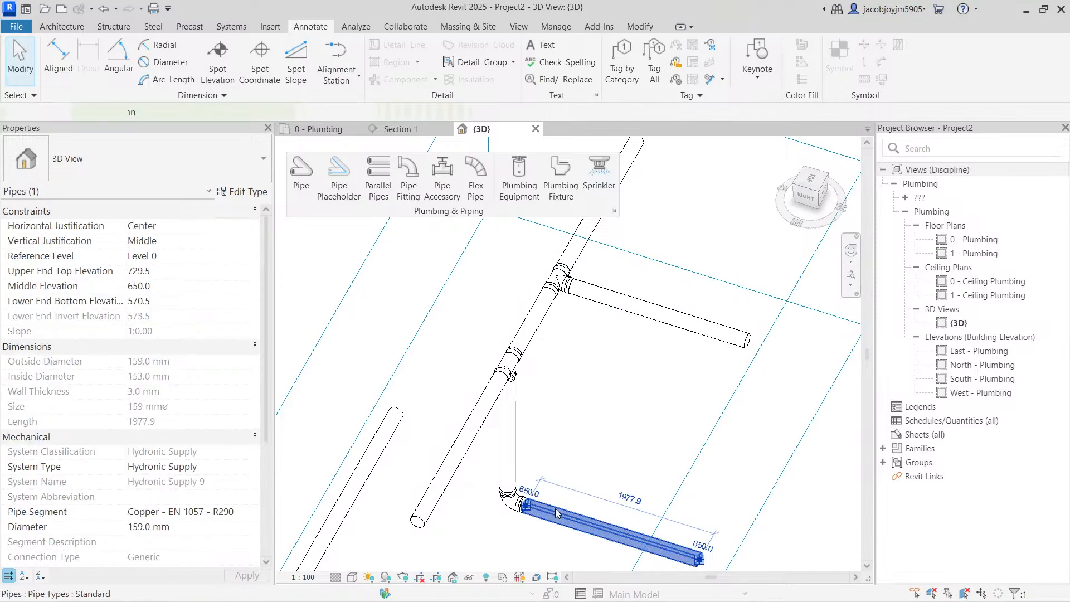
pyautogui.press('Escape')
# - Return to the 0 - Plumbing floor plan and set up a new pipe with a 15 mm diameter
pyautogui.click(318, 129)
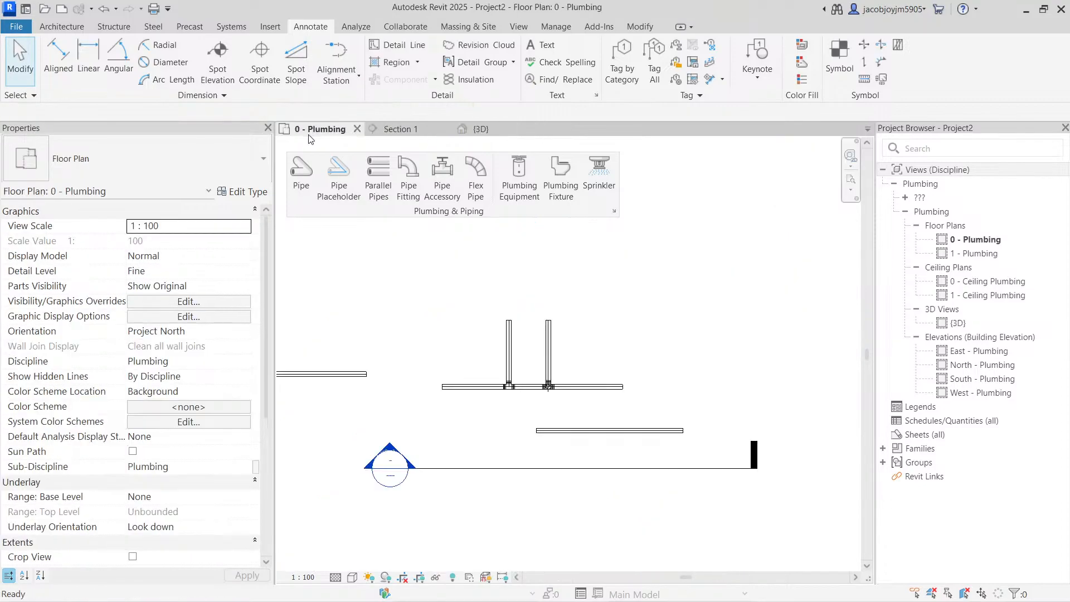
pyautogui.click(301, 172)
pyautogui.moveTo(708, 301); pyautogui.dragTo(617, 283, button='middle')
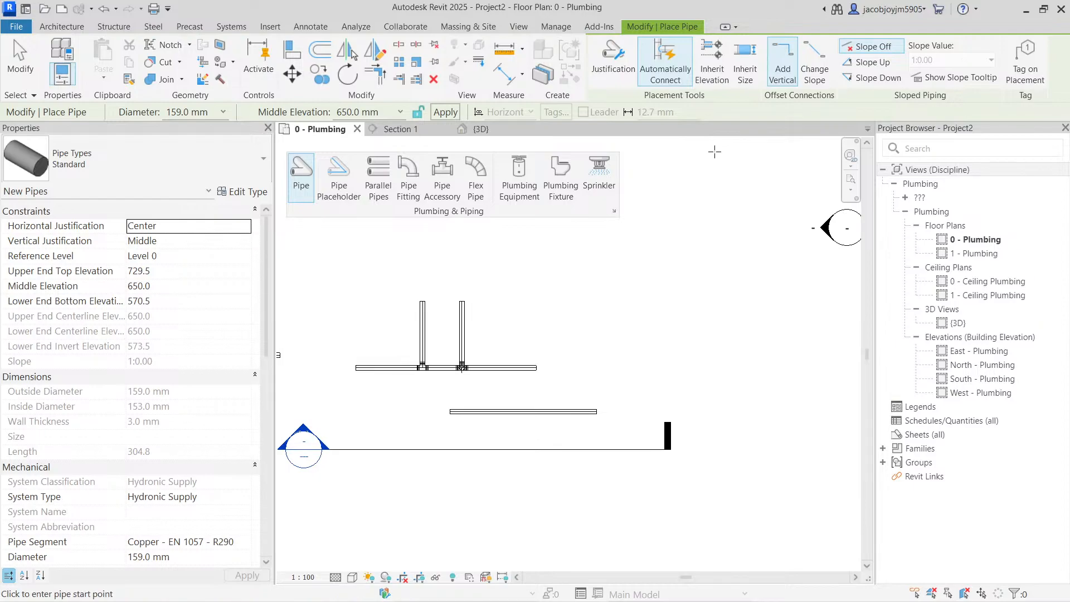
pyautogui.click(223, 112)
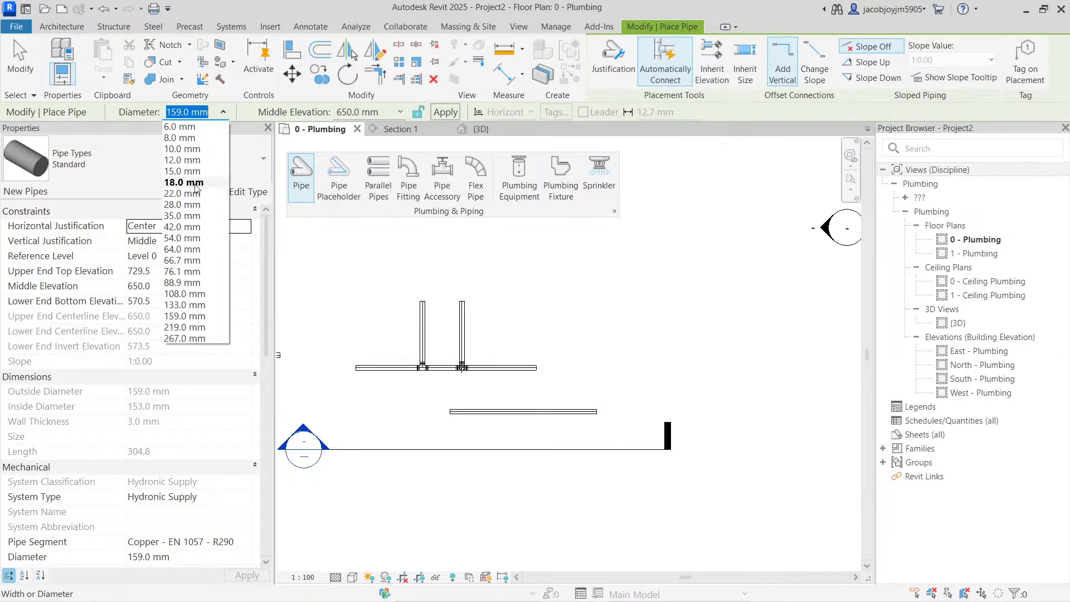
pyautogui.click(184, 171)
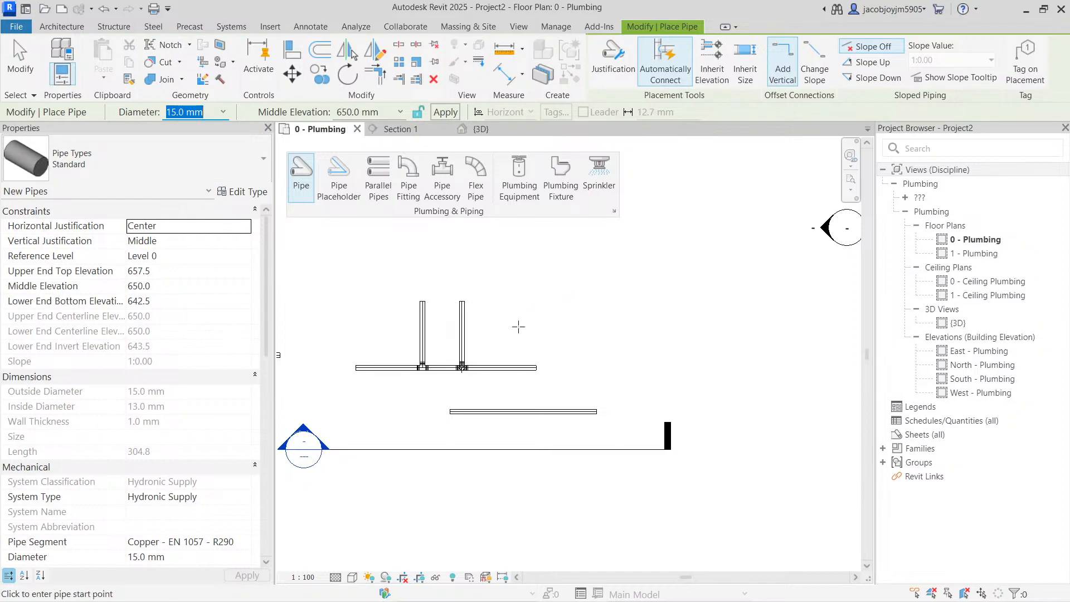
# - With Inherit Size on, draw a third branch in plan at 650 mm middle elevation from the 2750 mm main pipe, parallel to the others
pyautogui.click(746, 63)
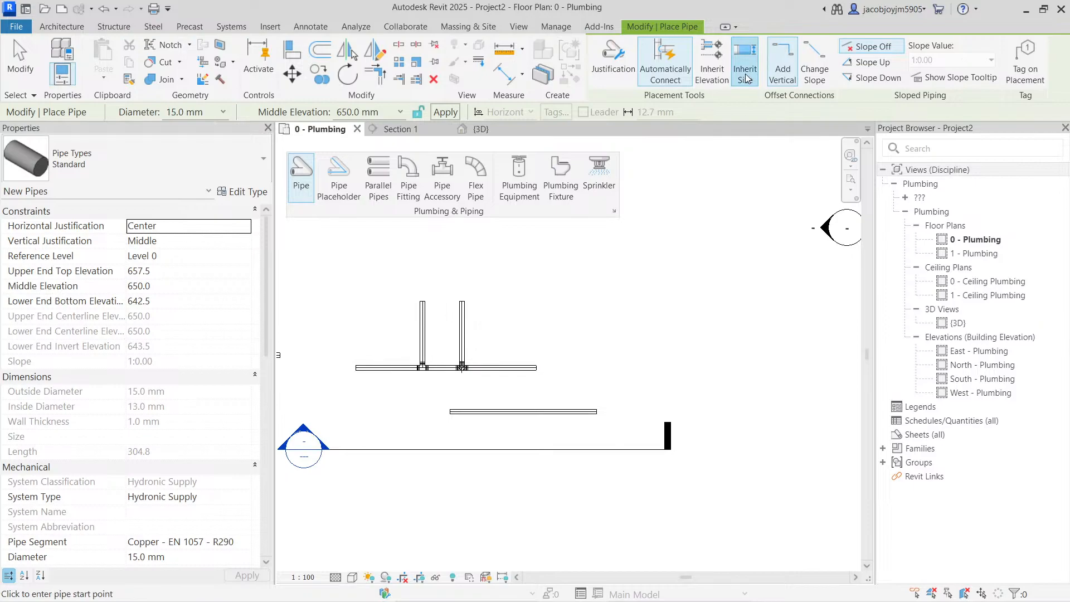
pyautogui.scroll(2, 505, 365)
pyautogui.click(503, 367)
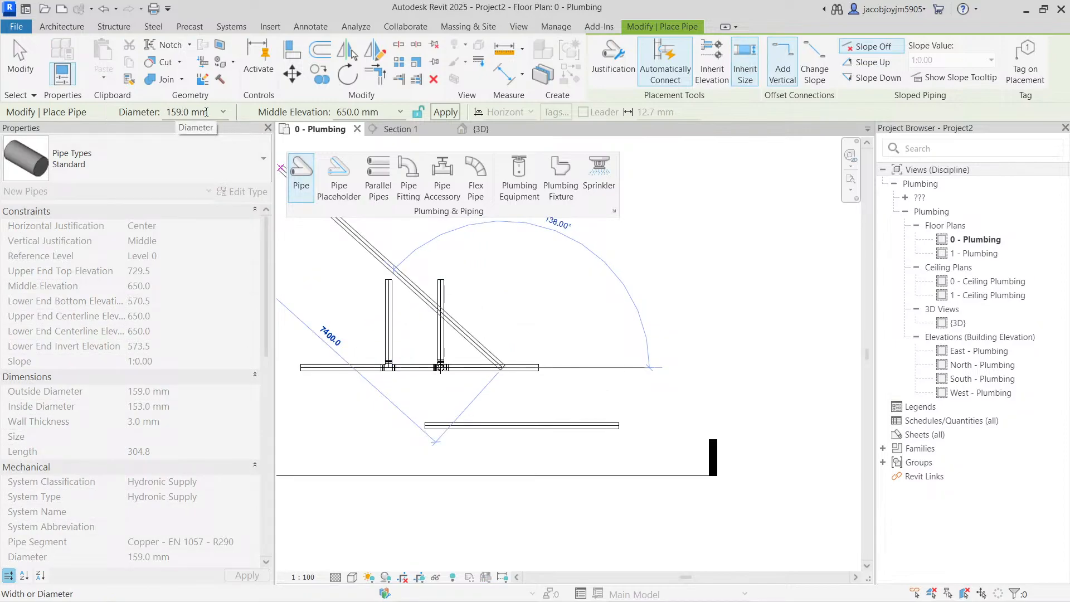
pyautogui.click(502, 282)
pyautogui.press('Escape')
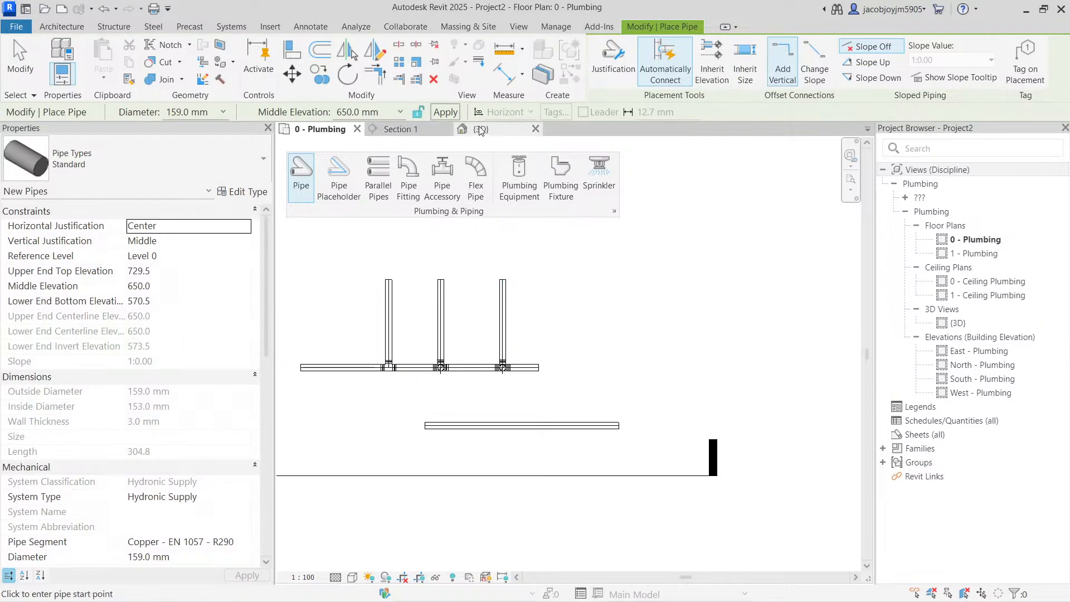
# - Examine the third branch's size and connection to the main pipe in 3D, and return to the 0 - Plumbing floor plan
pyautogui.click(481, 129)
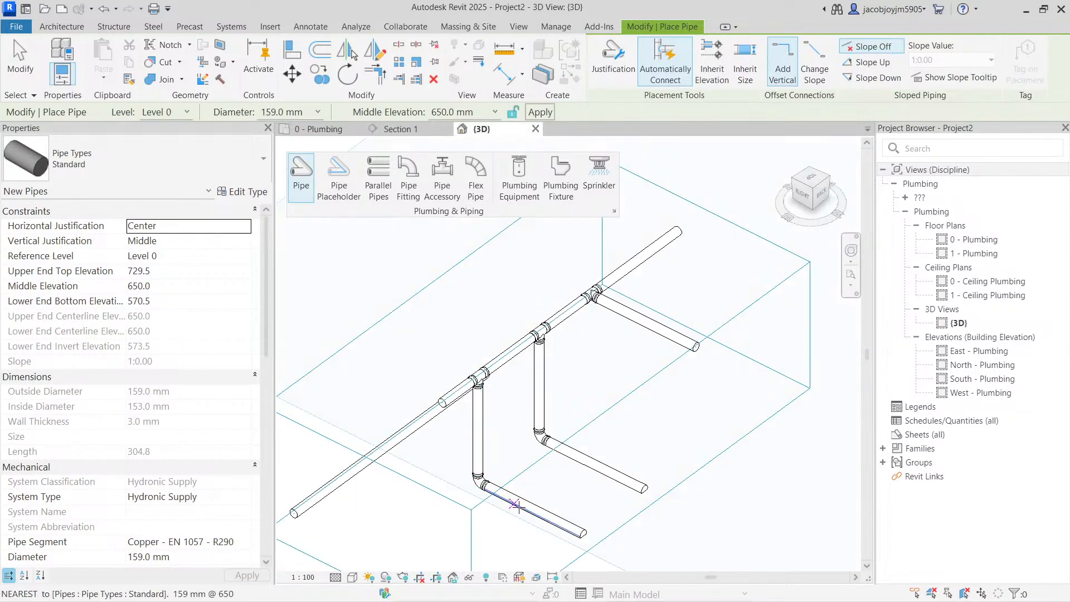
pyautogui.keyDown('shift'); pyautogui.moveTo(527, 397); pyautogui.dragTo(593, 439, button='middle'); pyautogui.keyUp('shift')
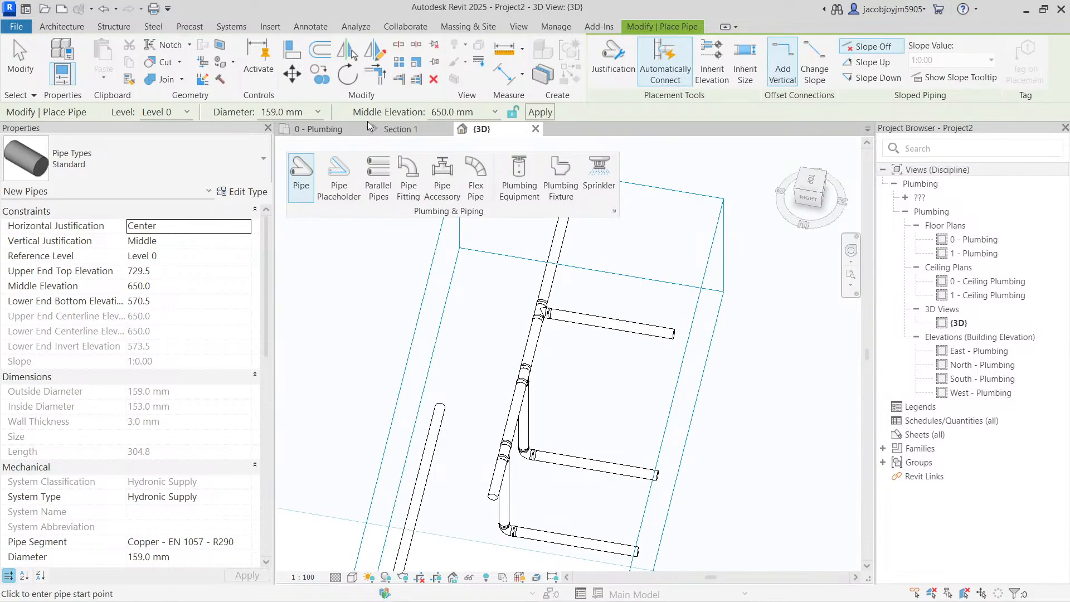
pyautogui.click(334, 128)
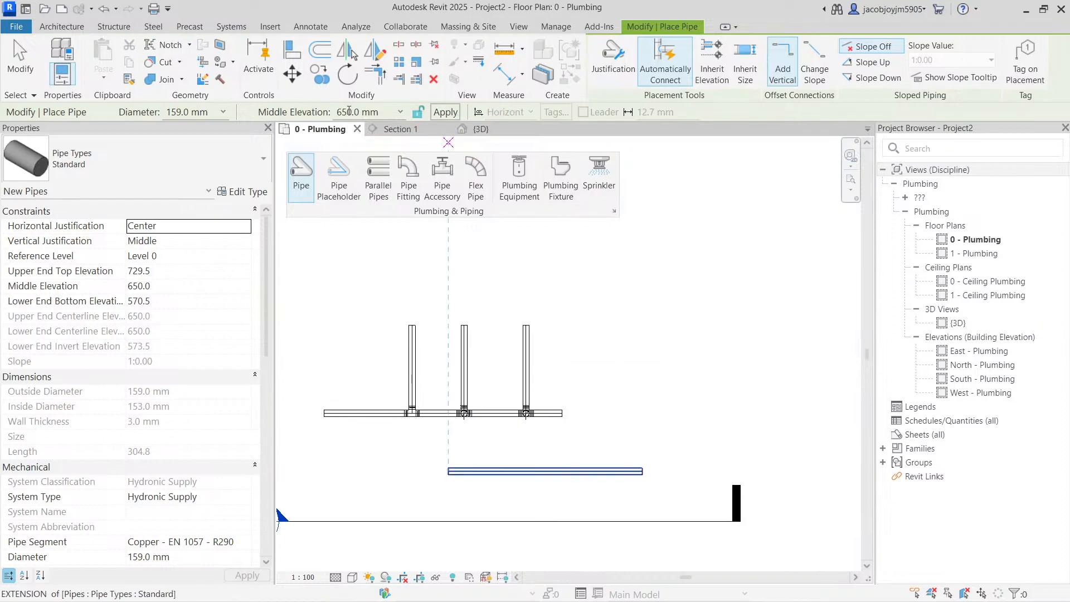
# - With Inherit Size off, draw an 18 mm diameter branch at 650 mm middle elevation from the free left end area of the main pipe
pyautogui.click(216, 112)
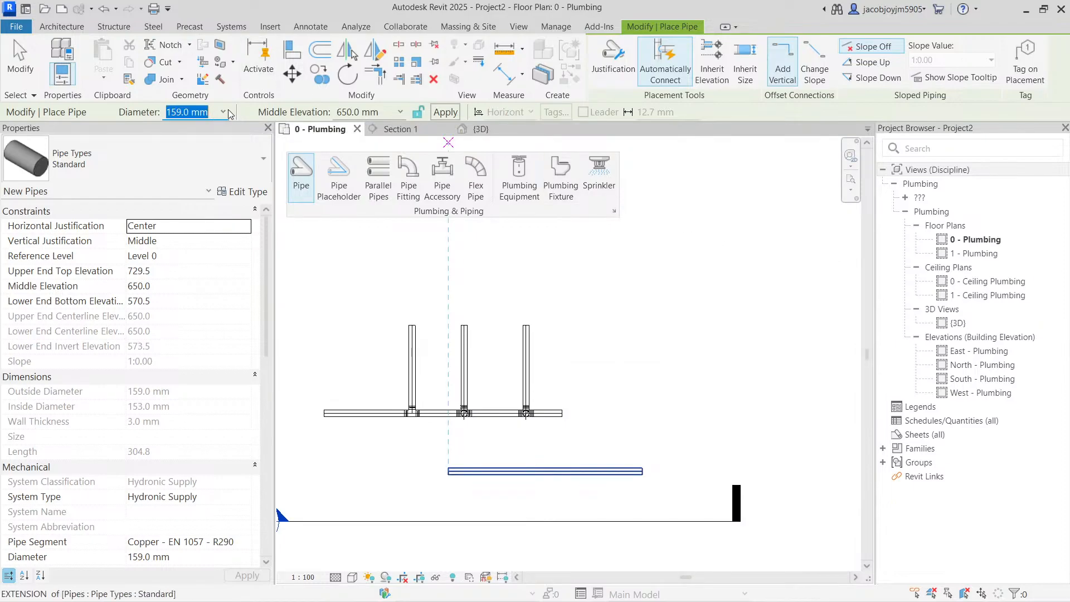
pyautogui.click(224, 112)
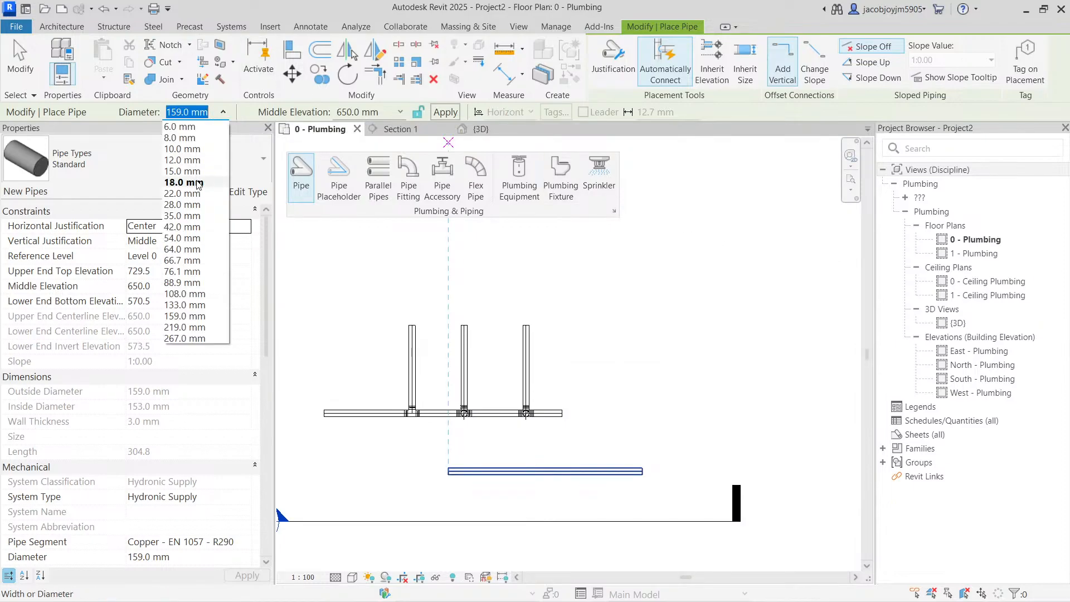
pyautogui.click(199, 184)
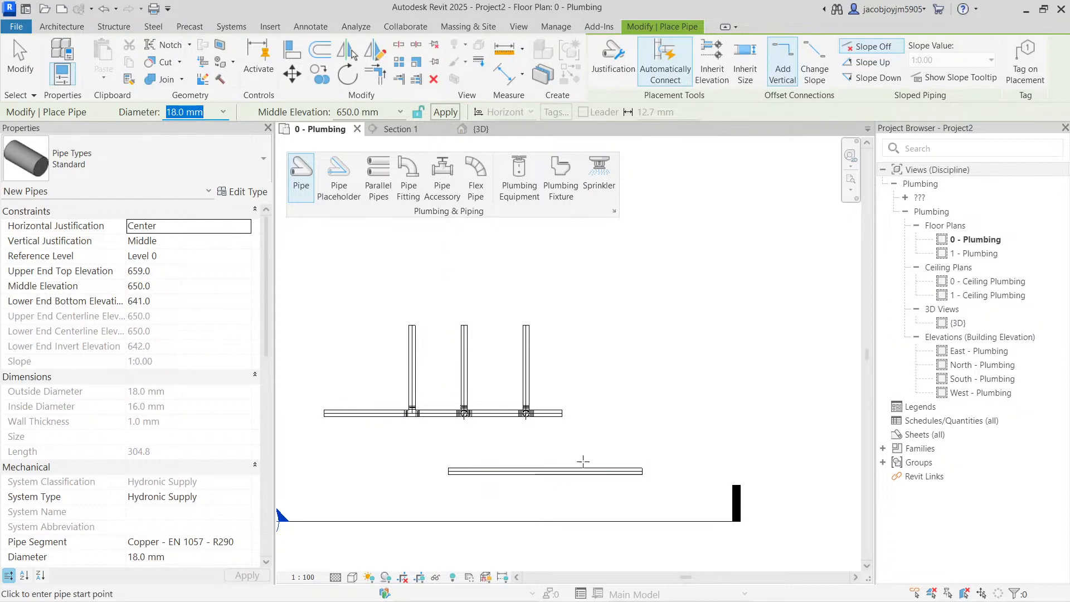
pyautogui.click(348, 413)
pyautogui.click(348, 333)
# - Examine in 3D how the 18 mm branch drops from the main pipe, comparing its size with the larger branches
pyautogui.click(482, 130)
pyautogui.keyDown('shift'); pyautogui.moveTo(491, 334); pyautogui.dragTo(475, 358, button='middle'); pyautogui.keyUp('shift')
pyautogui.moveTo(653, 452); pyautogui.dragTo(486, 392, button='middle')
pyautogui.scroll(4, 629, 372)
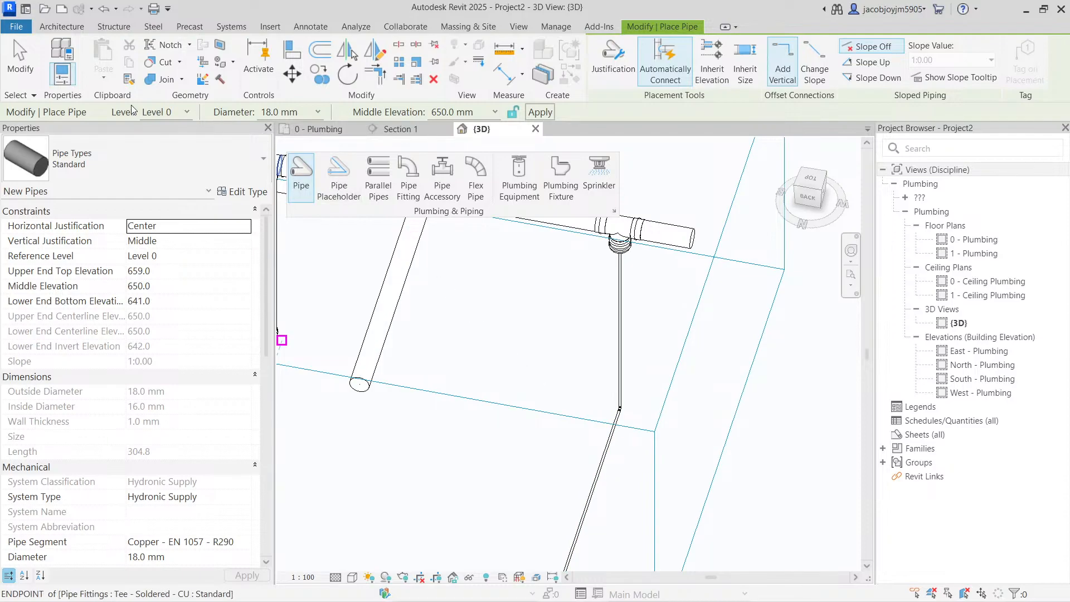
pyautogui.scroll(-2, 544, 371)
pyautogui.press('Escape')
pyautogui.click(601, 329)
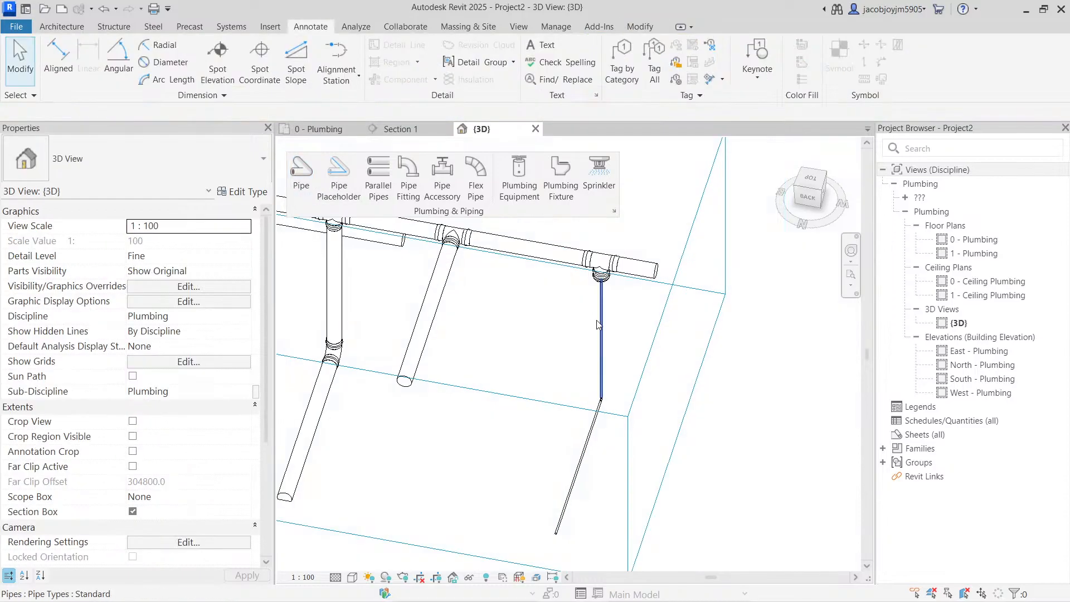
pyautogui.keyDown('shift'); pyautogui.moveTo(509, 334); pyautogui.dragTo(691, 378, button='middle'); pyautogui.keyUp('shift')
pyautogui.click(633, 330)
pyautogui.moveTo(622, 383)
pyautogui.keyDown('shift'); pyautogui.mouseDown(button='middle')
pyautogui.moveTo(613, 348)
pyautogui.moveTo(633, 245)
pyautogui.mouseUp(button='middle'); pyautogui.keyUp('shift')
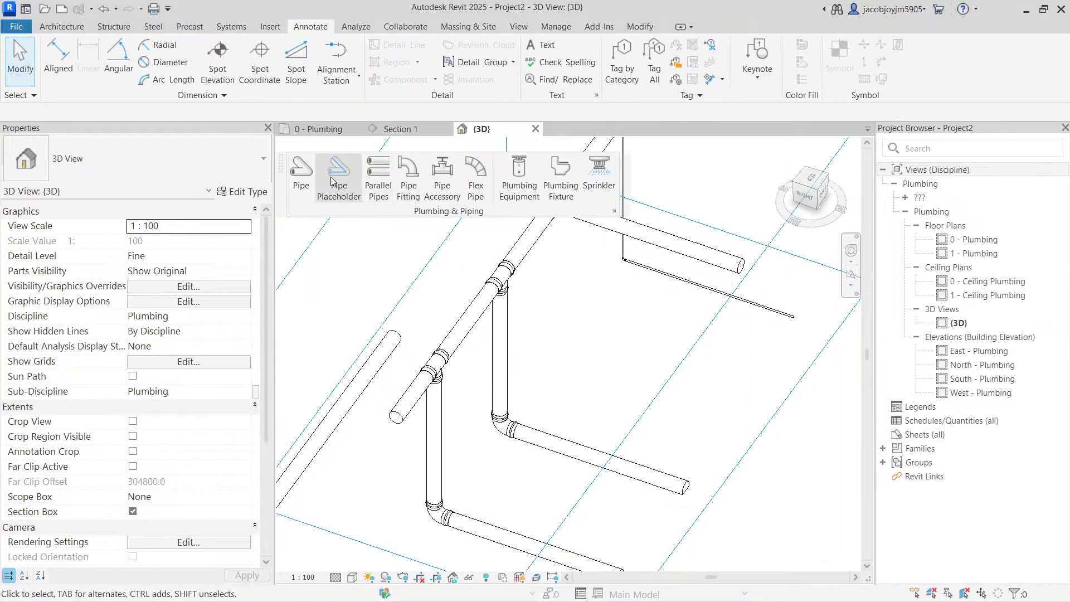
pyautogui.scroll(-2, 498, 357)
# - In the 0 - Plumbing plan, draw another 18 mm branch with Add Vertical at 650 mm middle elevation near the main pipe's right end
pyautogui.click(315, 129)
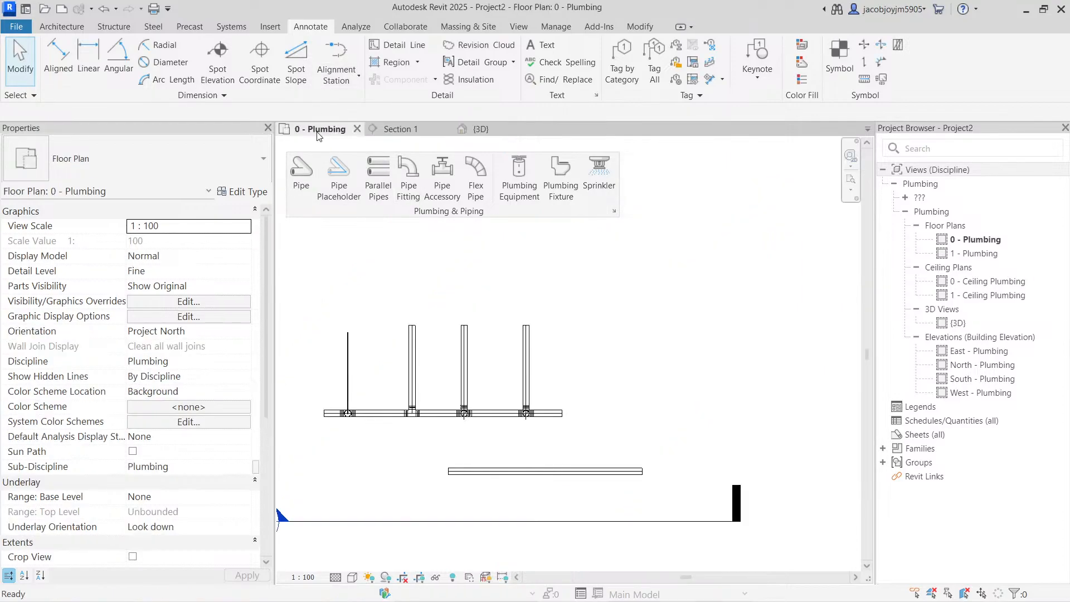
pyautogui.click(306, 183)
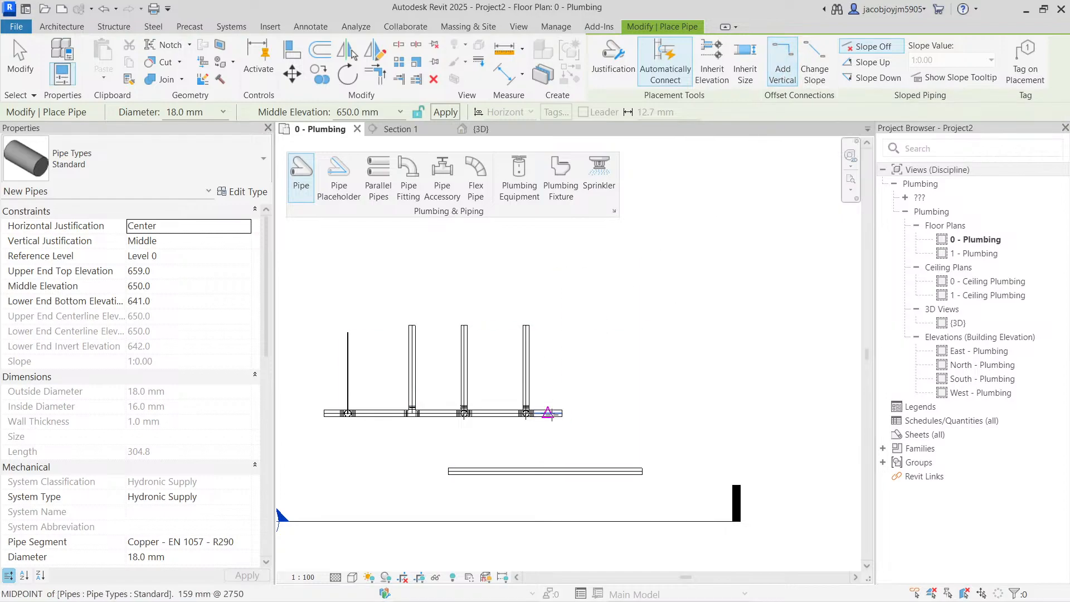
pyautogui.click(548, 413)
pyautogui.click(548, 346)
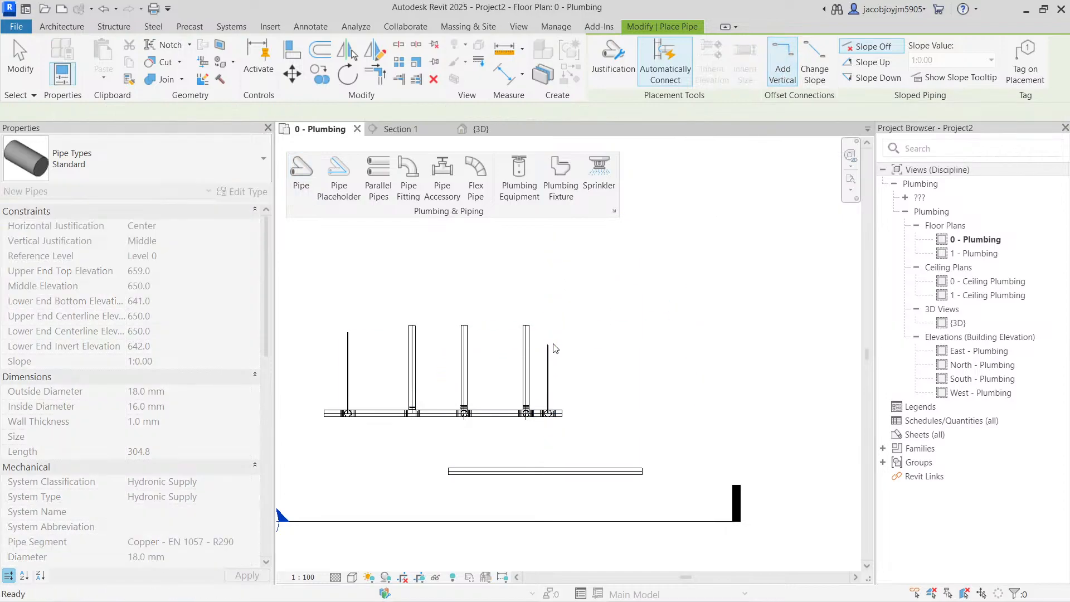
pyautogui.press('Escape')
# - Examine the new 18 mm branch's vertical drop in 3D, and return to the 0 - Plumbing floor plan
pyautogui.click(480, 129)
pyautogui.keyDown('shift'); pyautogui.moveTo(564, 327); pyautogui.dragTo(386, 419, button='middle'); pyautogui.keyUp('shift')
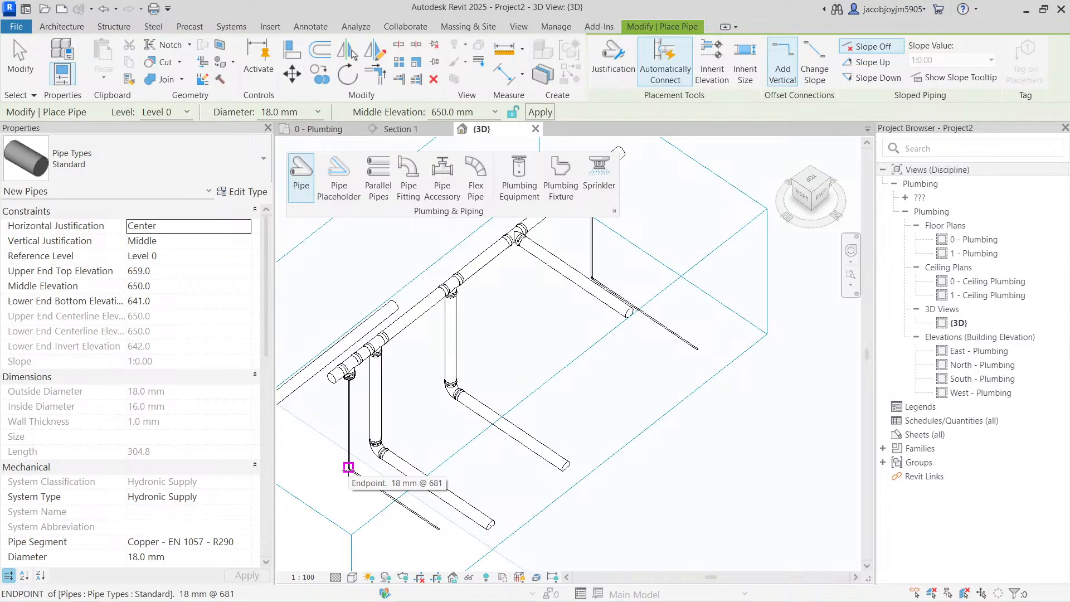
pyautogui.click(318, 128)
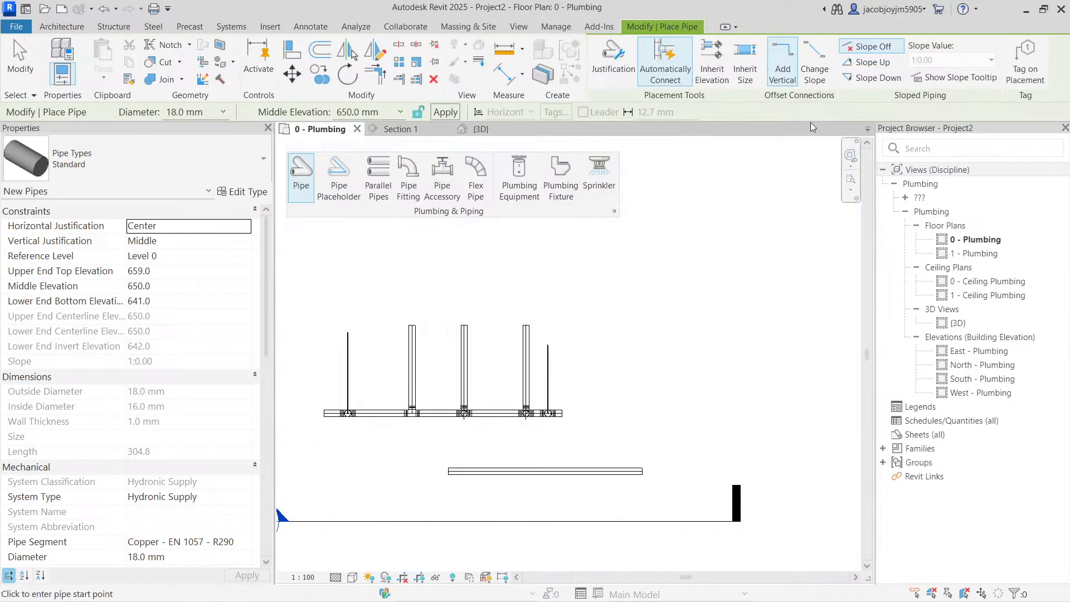
# - With Change Slope on, draw an 18 mm branch at 650 mm middle elevation perpendicular to the 1000 mm pipe in plan
pyautogui.click(816, 70)
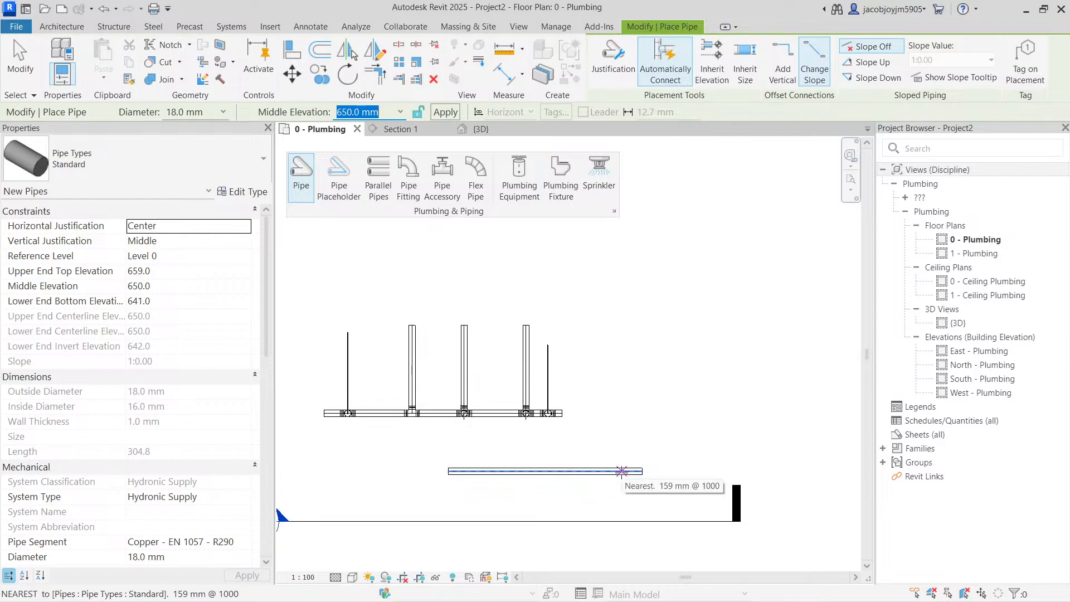
pyautogui.scroll(2, 622, 471)
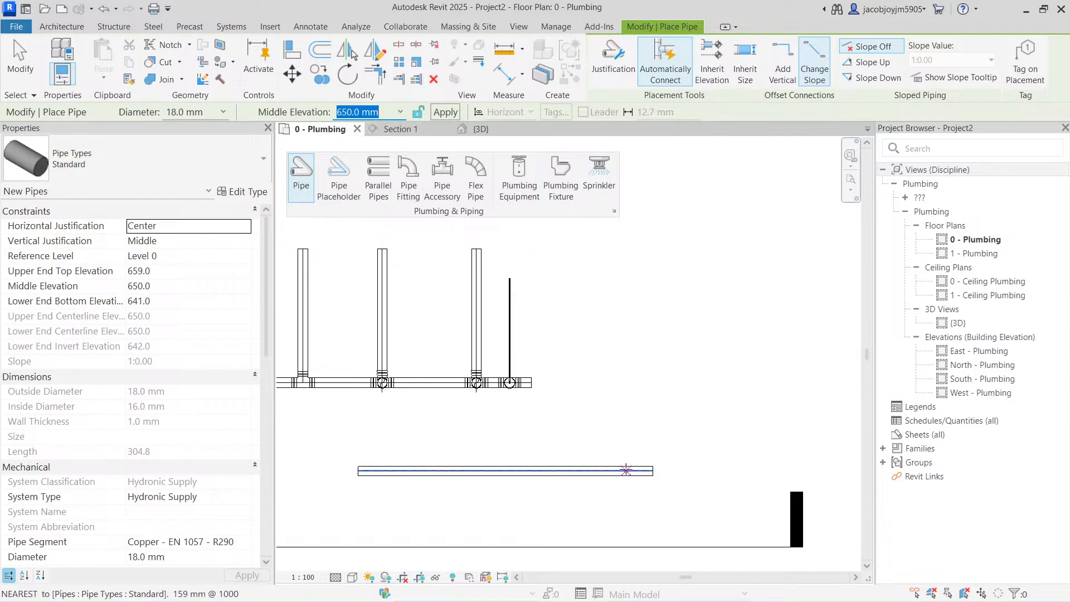
pyautogui.click(627, 475)
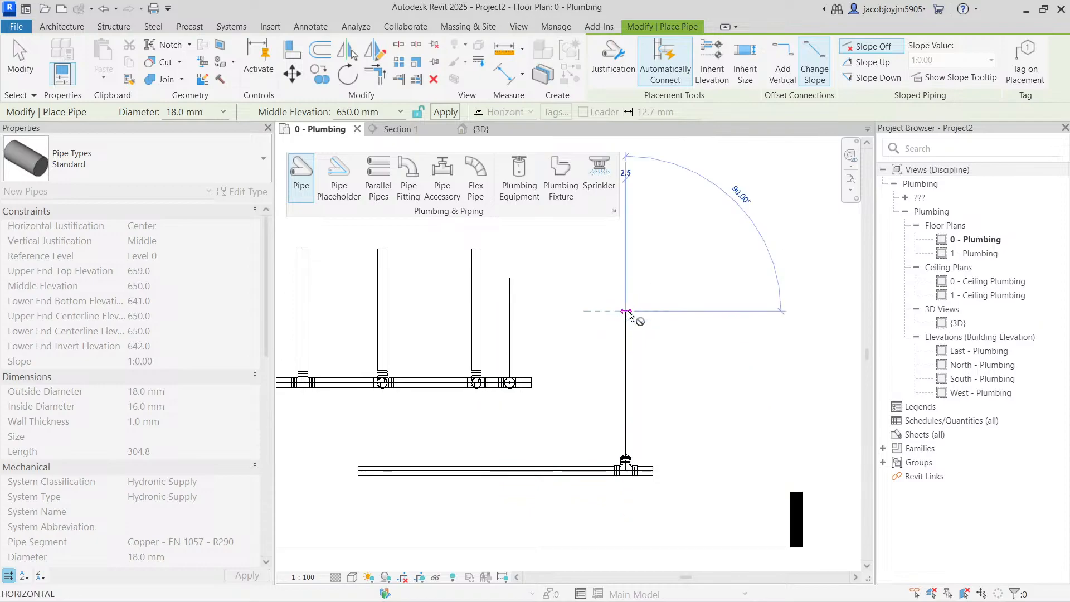
pyautogui.click(626, 311)
pyautogui.press('Escape')
pyautogui.press('Escape')
# - Create a section similar to the existing one beside the sloped branch, limit its view depth to about 1275 mm, and open its view
pyautogui.scroll(-3, 626, 329)
pyautogui.click(558, 456)
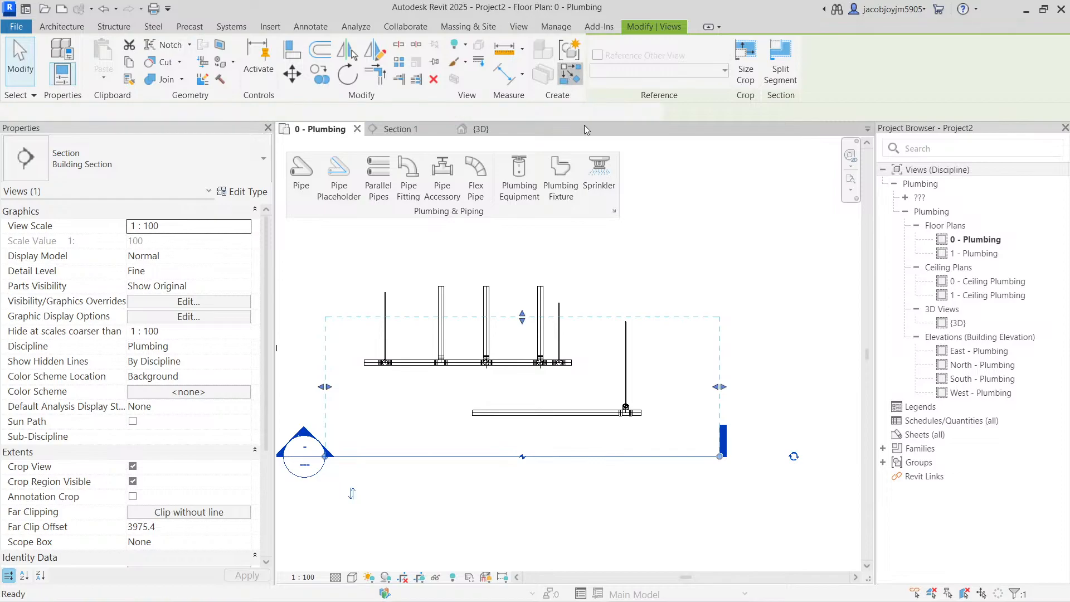
pyautogui.click(650, 285)
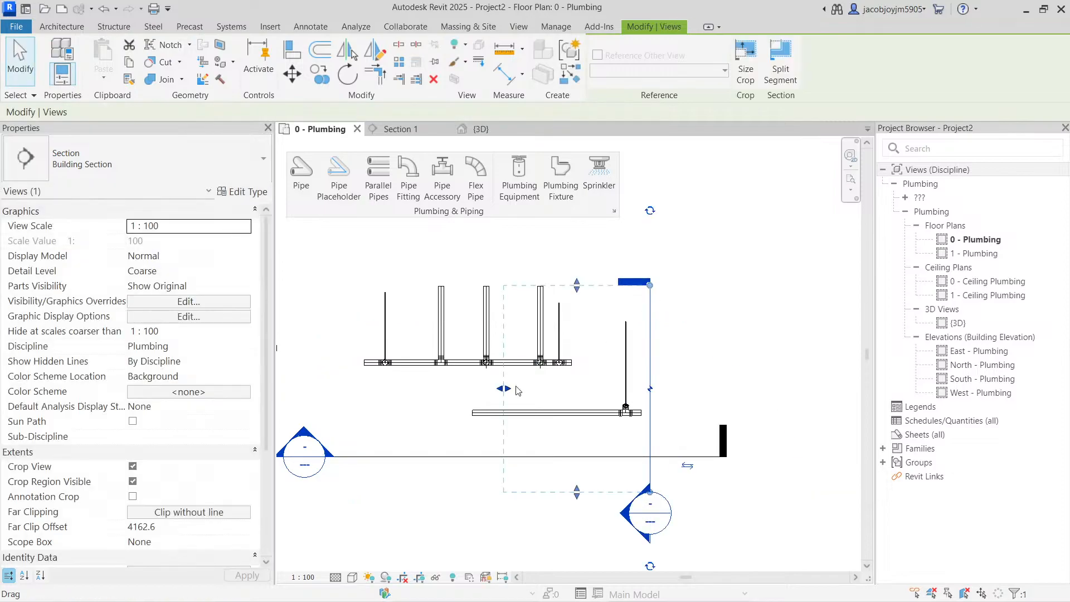
pyautogui.moveTo(507, 389); pyautogui.dragTo(608, 389)
pyautogui.rightClick(650, 362)
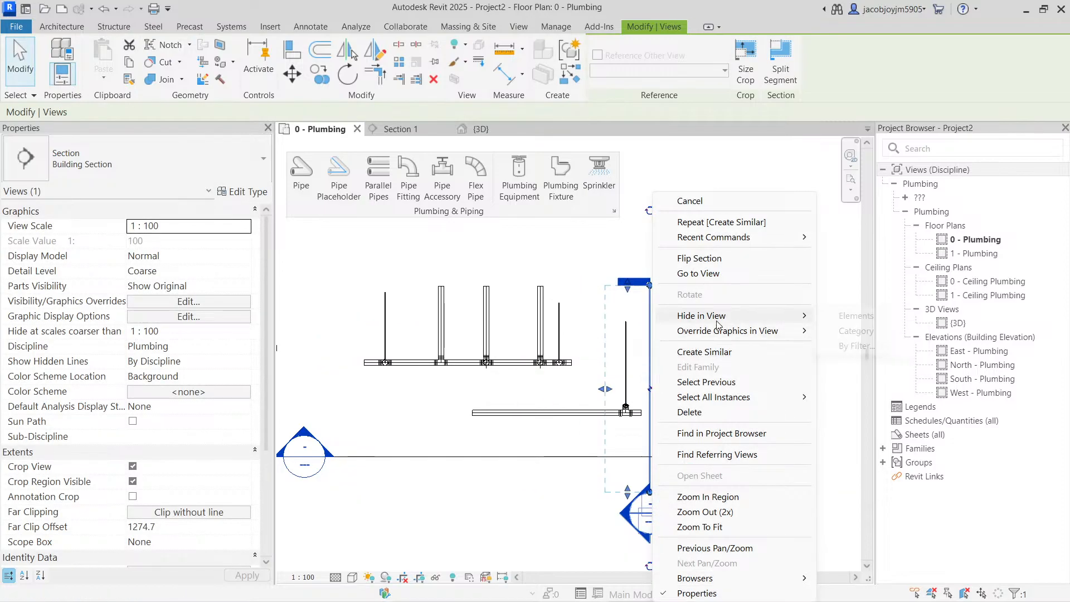
pyautogui.click(716, 278)
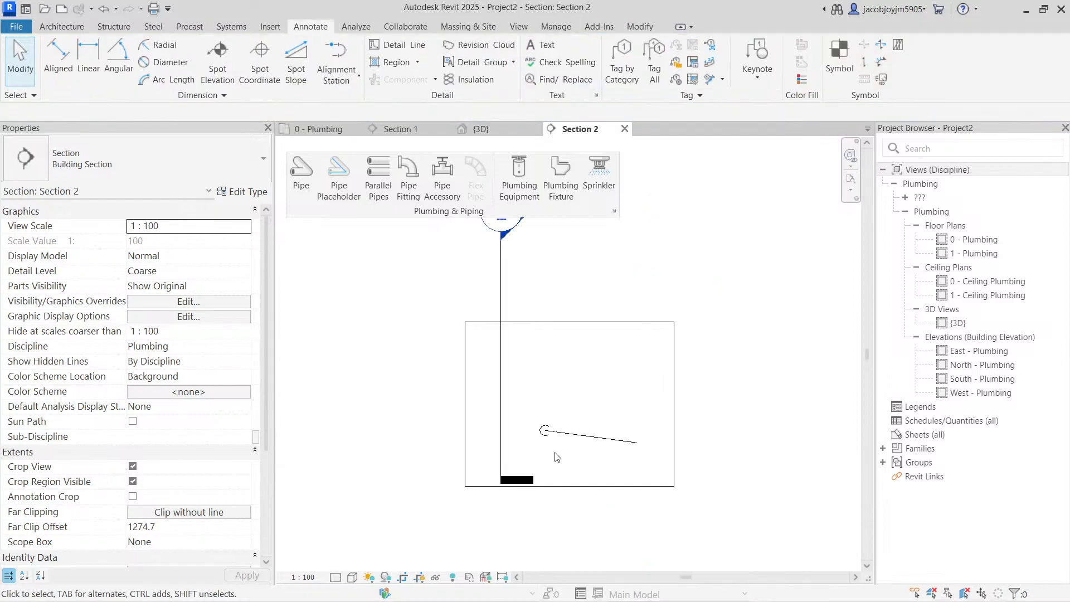
# - Inspect the sloped branch in the section, show it in fine detail, and extend the crop region further down
pyautogui.scroll(3, 556, 457)
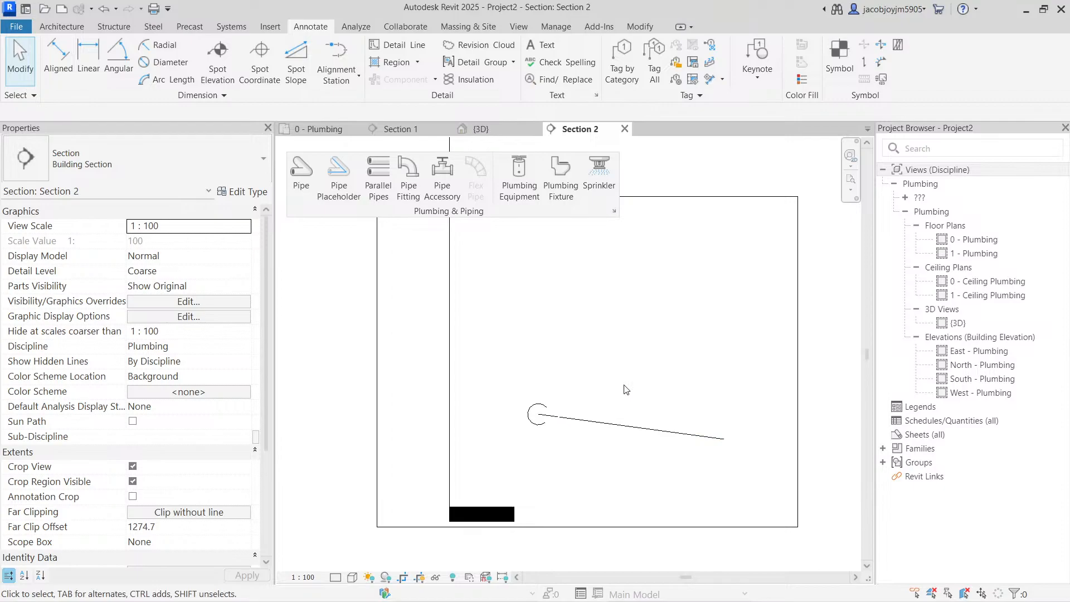
pyautogui.scroll(-3, 627, 389)
pyautogui.click(610, 526)
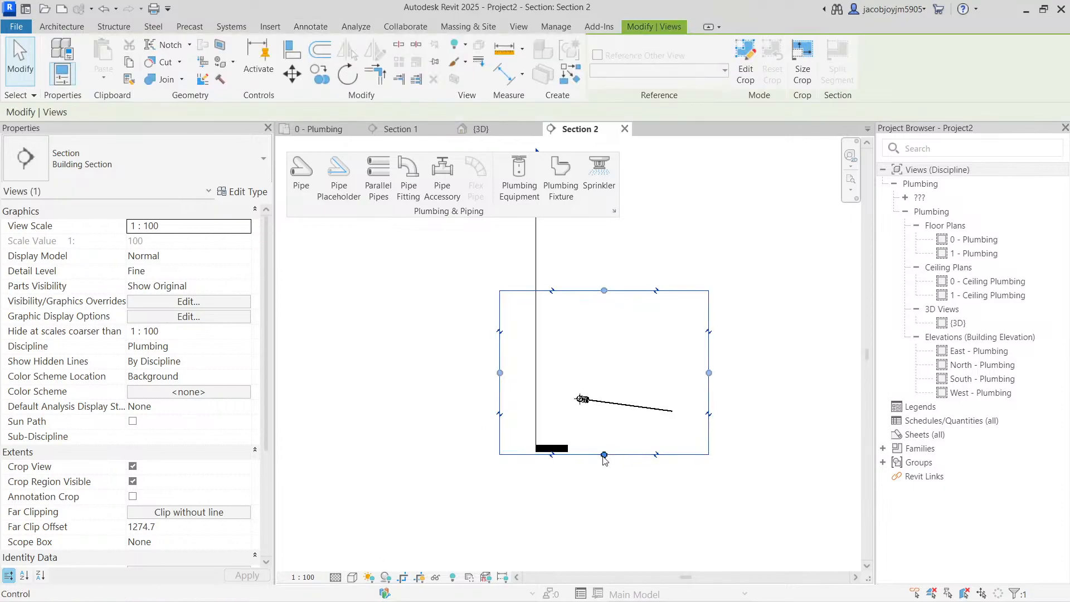
pyautogui.click(613, 476)
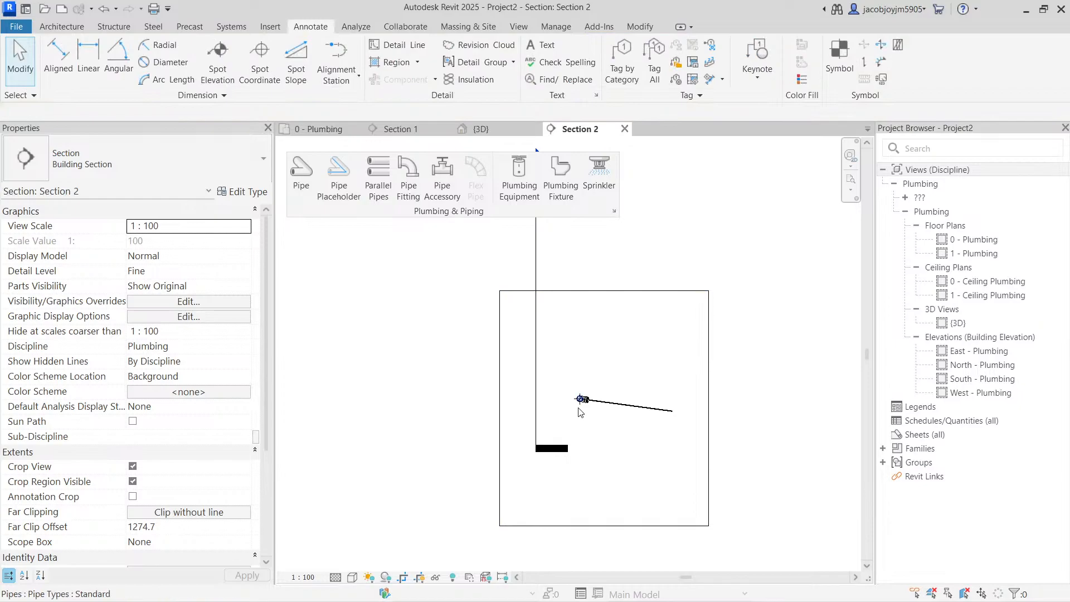
pyautogui.scroll(-3, 582, 402)
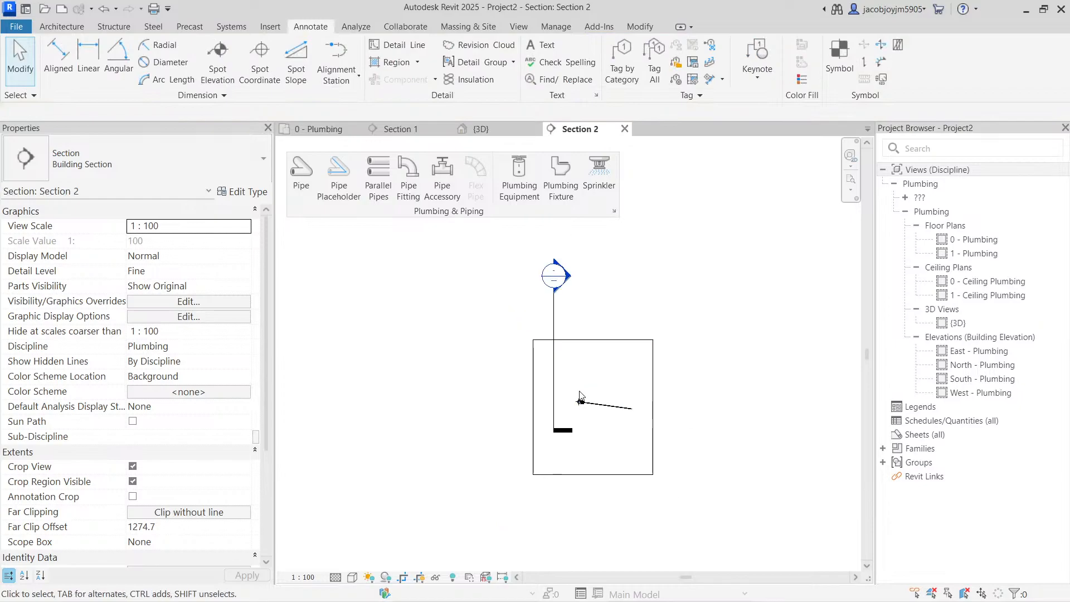
# - Examine the sloped branch alongside the vertical-drop branches in 3D
pyautogui.click(462, 128)
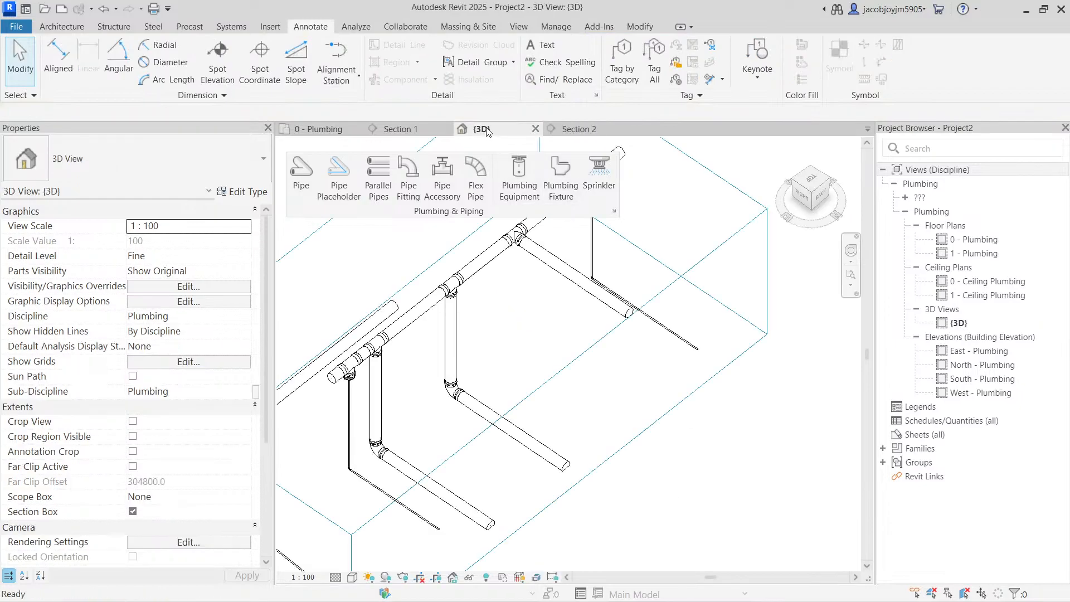
pyautogui.scroll(-3, 626, 368)
pyautogui.keyDown('shift'); pyautogui.moveTo(627, 368); pyautogui.dragTo(645, 379, button='middle'); pyautogui.keyUp('shift')
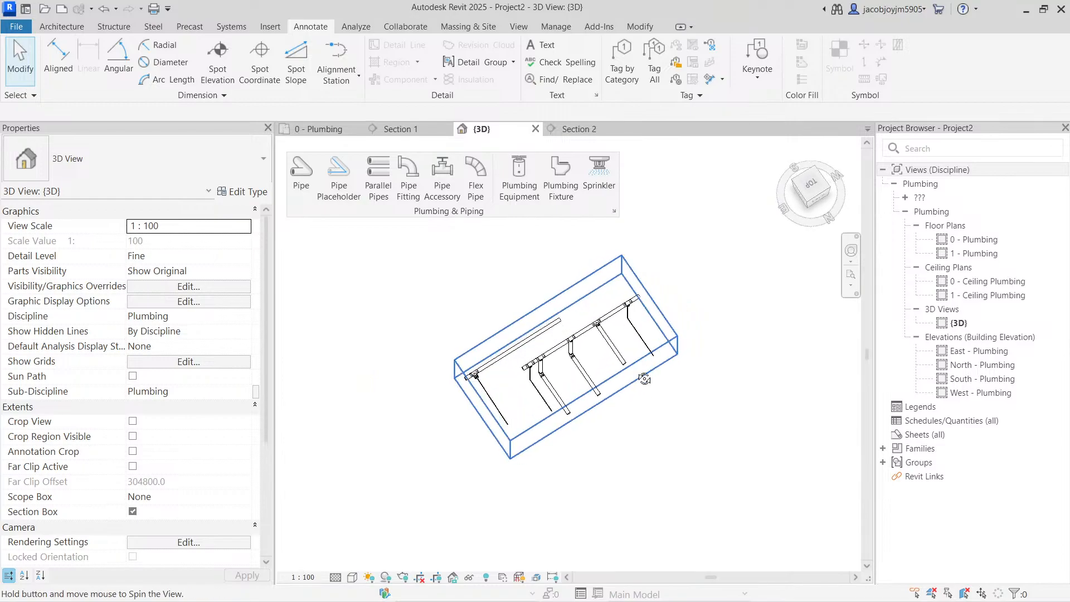
# - In the 0 - Plumbing plan, extend the new section's far clip to about 27629 mm across the other pipes, and reopen its view
pyautogui.scroll(-4, 606, 313)
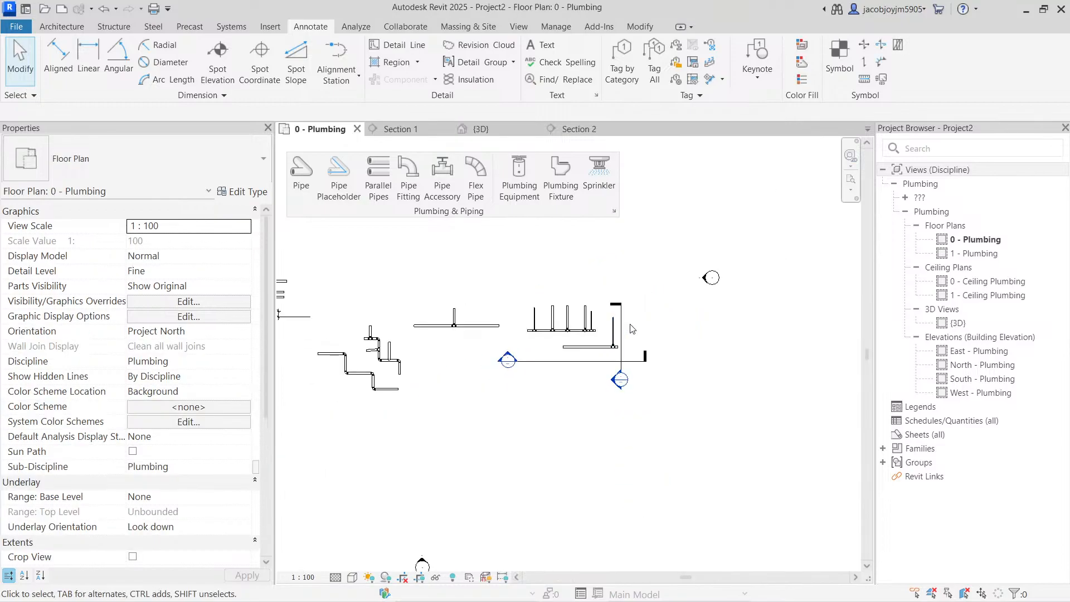
pyautogui.click(622, 335)
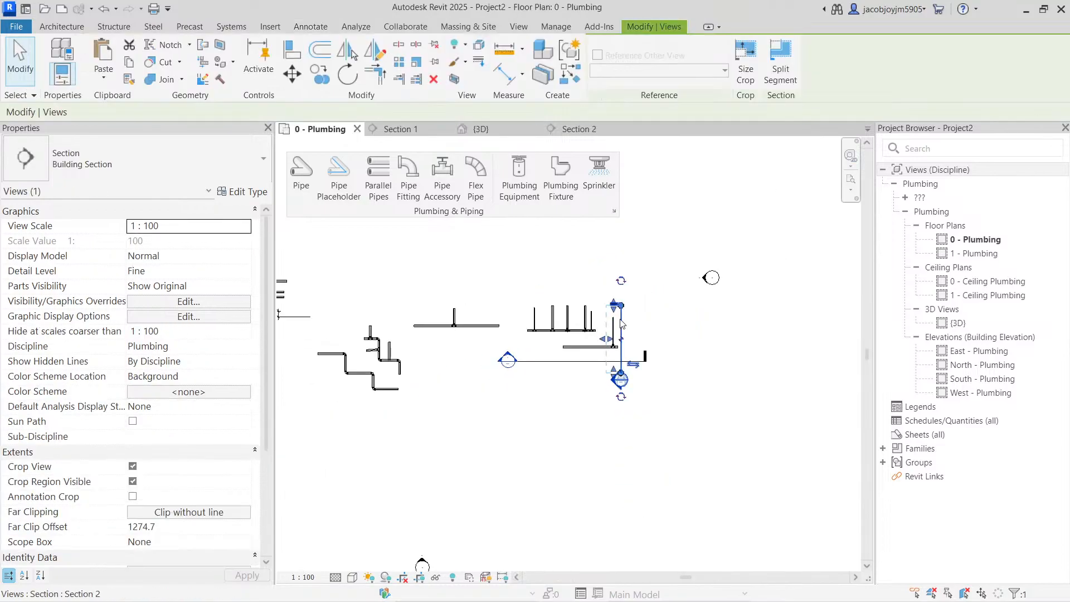
pyautogui.scroll(-2, 631, 344)
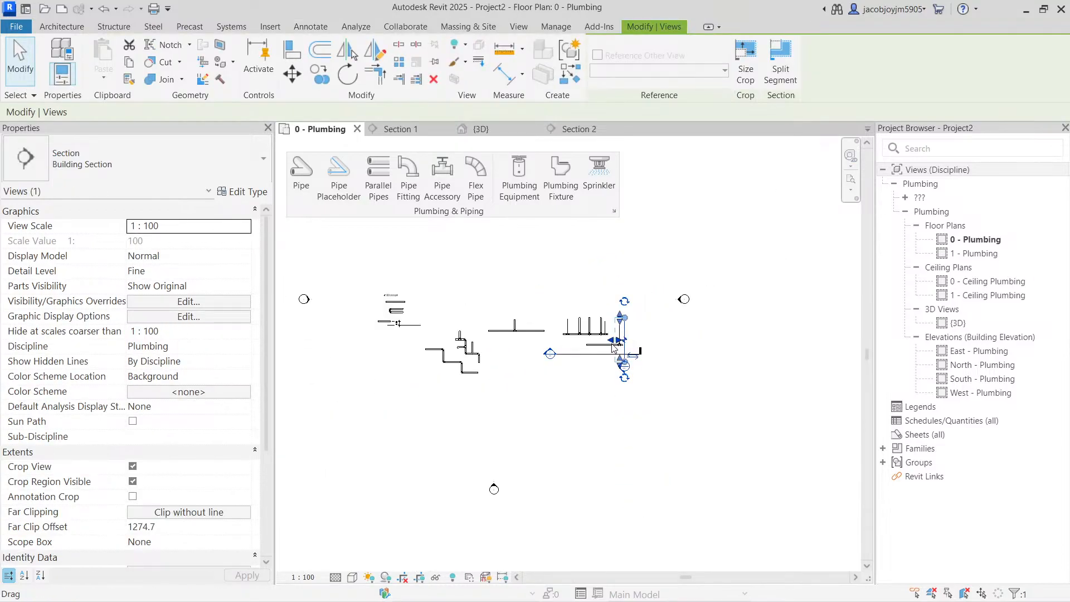
pyautogui.moveTo(614, 348); pyautogui.dragTo(615, 347)
pyautogui.scroll(4, 624, 346)
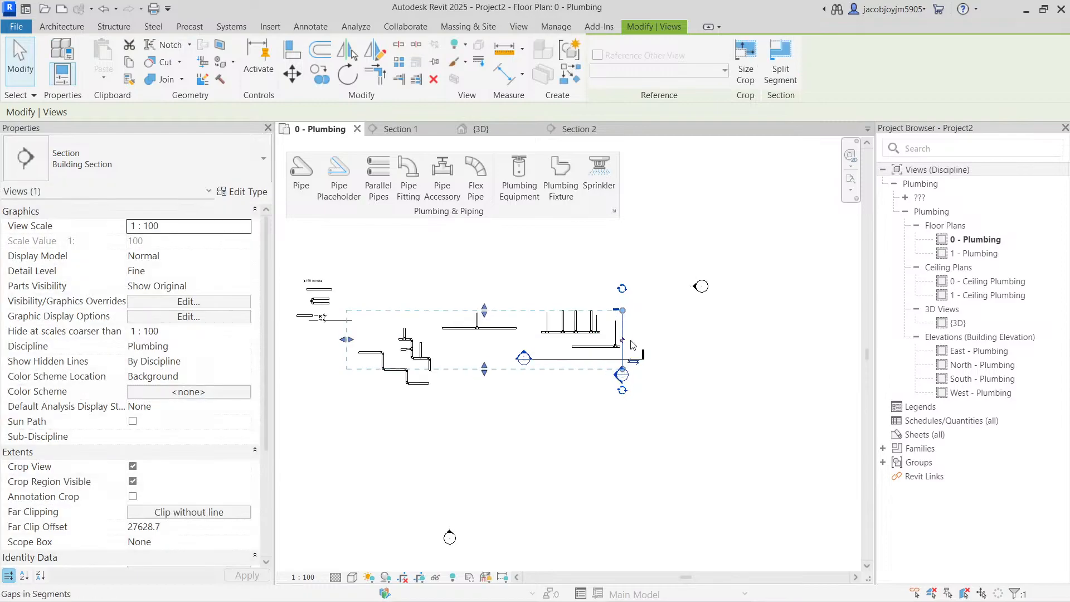
pyautogui.scroll(2, 628, 344)
pyautogui.click(574, 129)
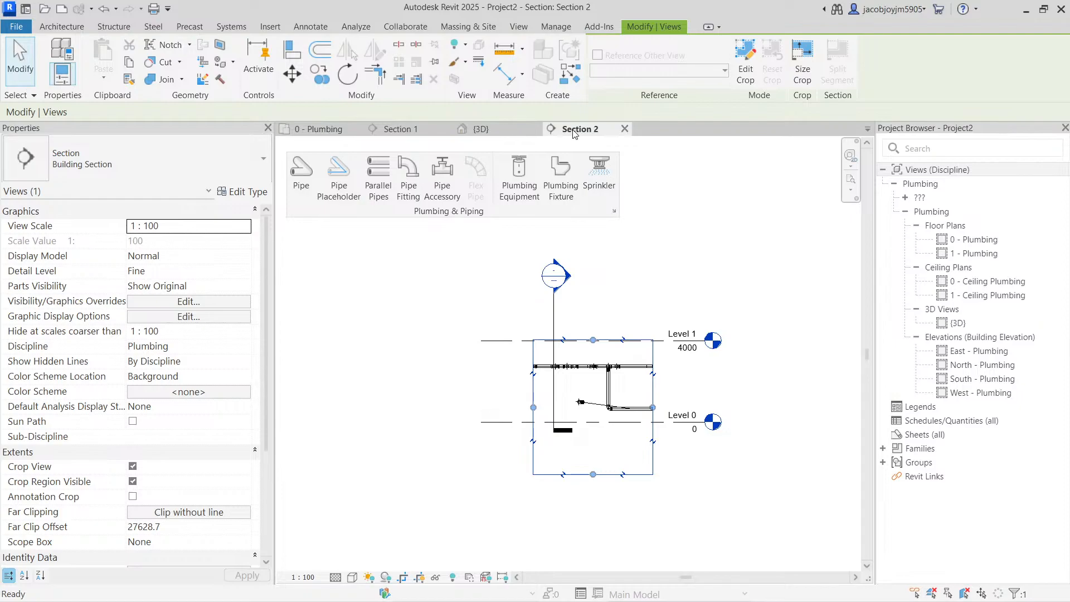
# - Temporarily hide the vertical-drop pipe network and the connected elbow run along the upper main in the section view
pyautogui.scroll(2, 607, 415)
pyautogui.press('Tab')
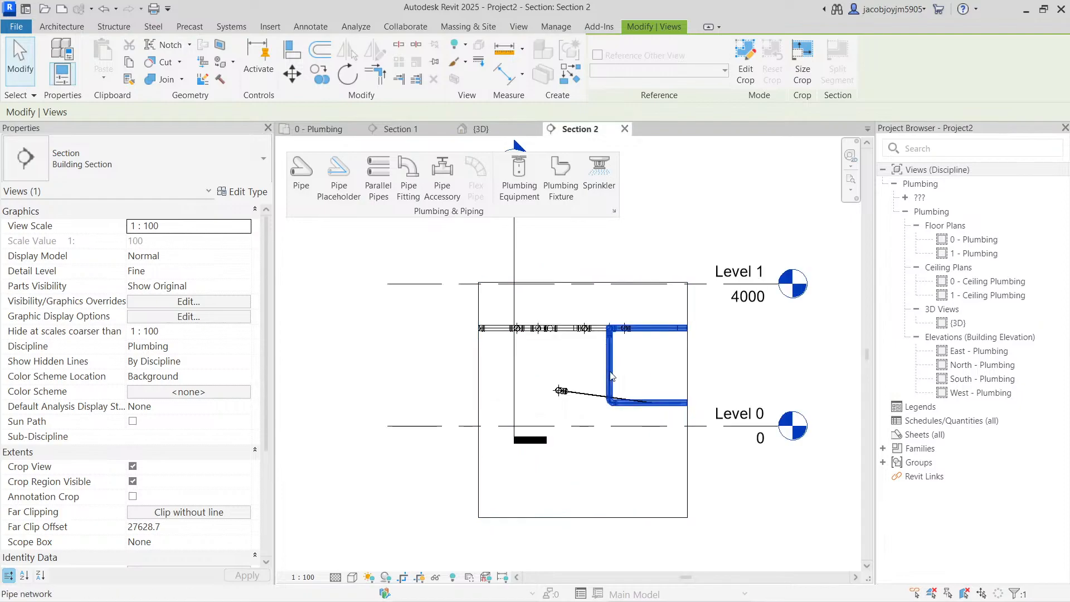
pyautogui.click(609, 390)
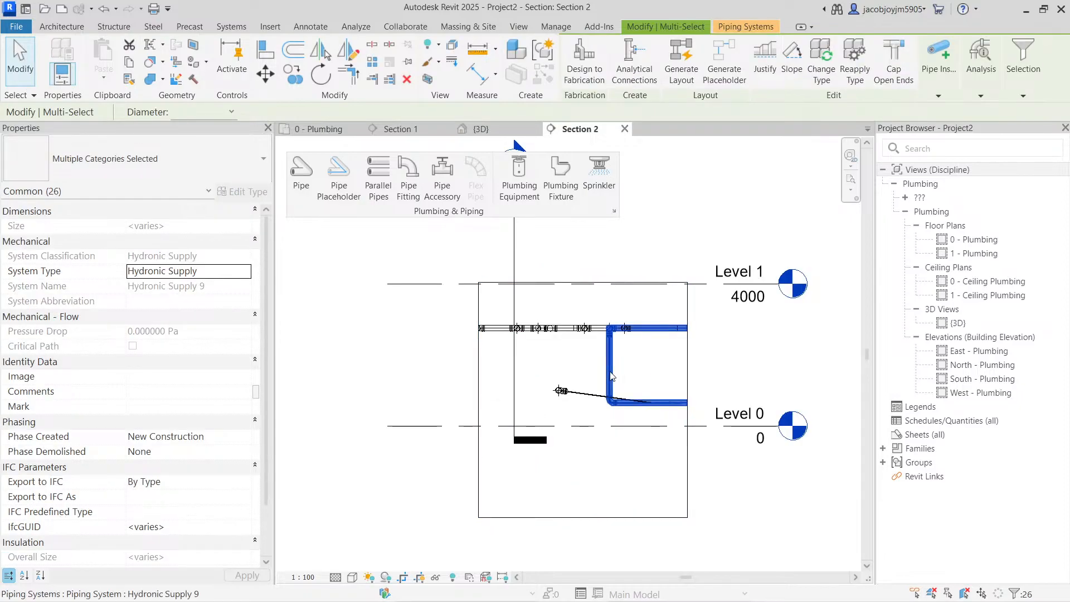
pyautogui.press('h')
pyautogui.press('h')
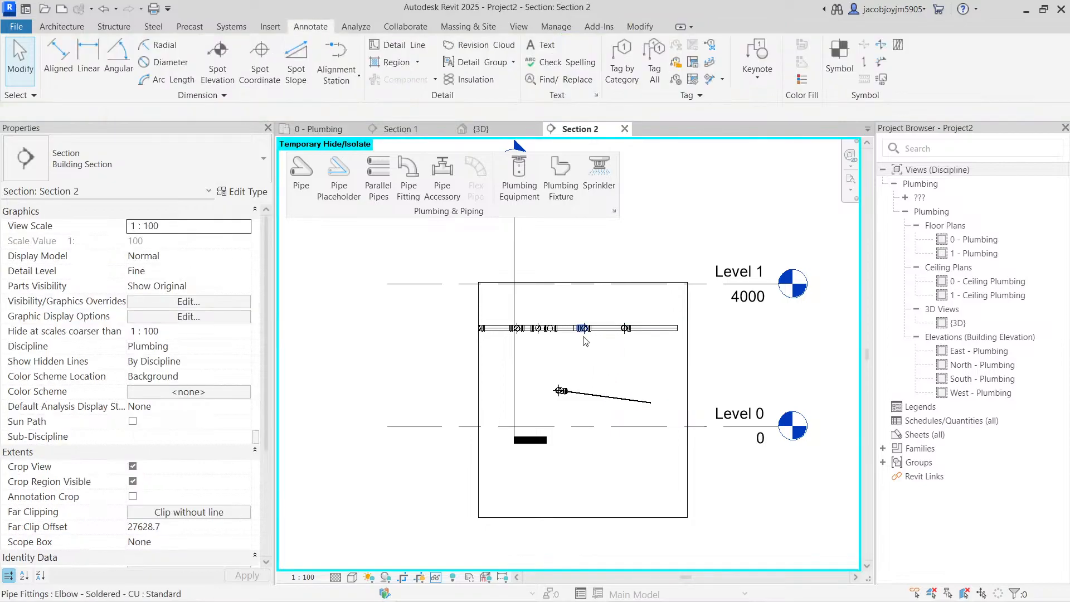
pyautogui.press('h')
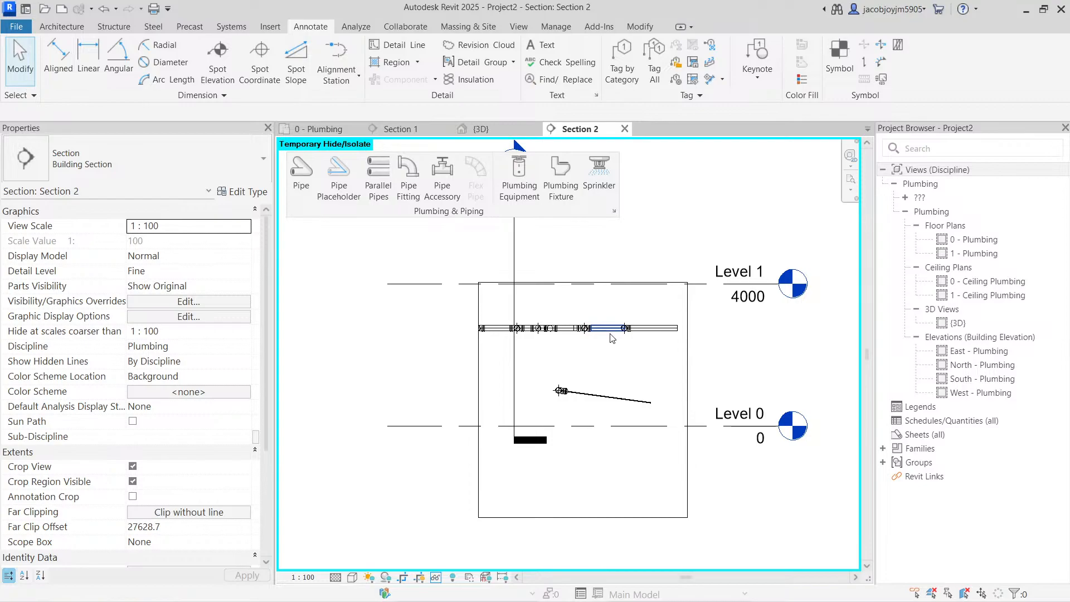
pyautogui.press('Tab')
pyautogui.click(612, 339)
pyautogui.press('Escape')
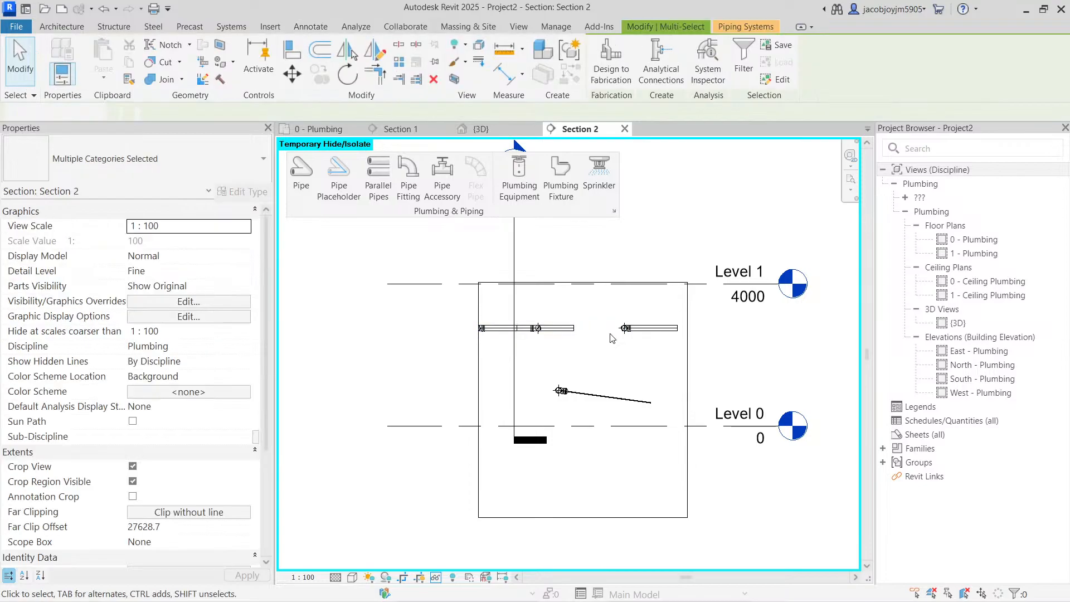
# - Dimension the heights of both ends of the sloped branch above Level 0 with aligned dimensions
pyautogui.scroll(4, 610, 399)
pyautogui.moveTo(612, 415); pyautogui.dragTo(566, 353, button='middle')
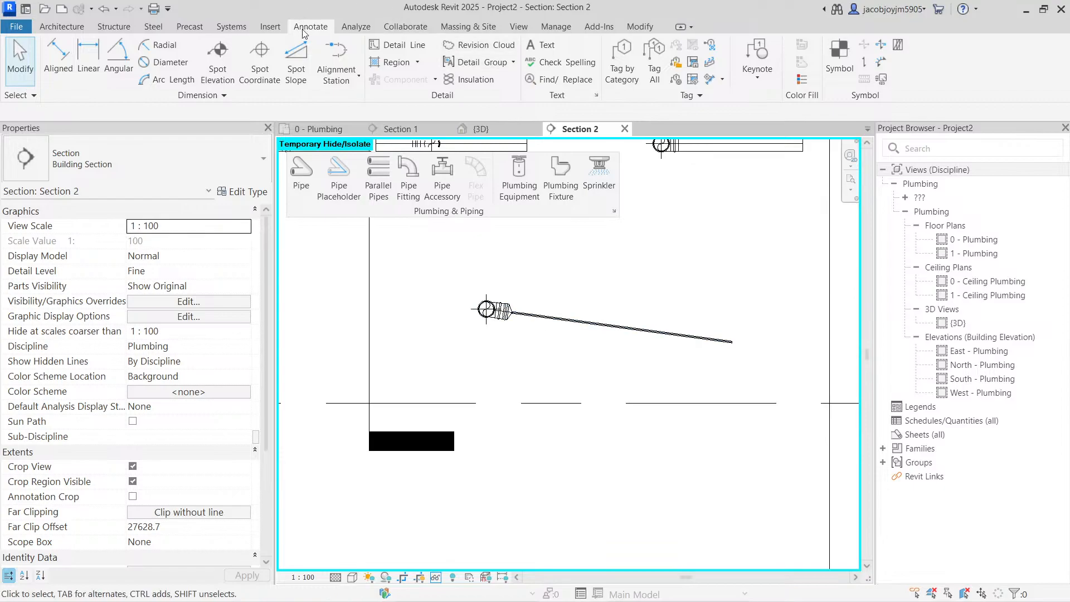
pyautogui.press('d')
pyautogui.press('i')
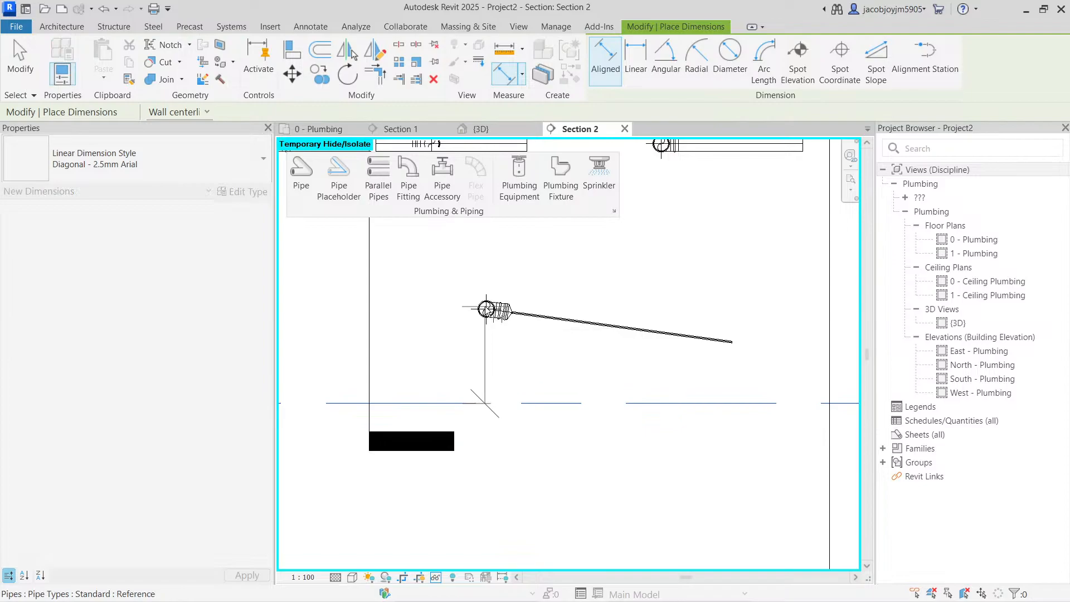
pyautogui.click(485, 310)
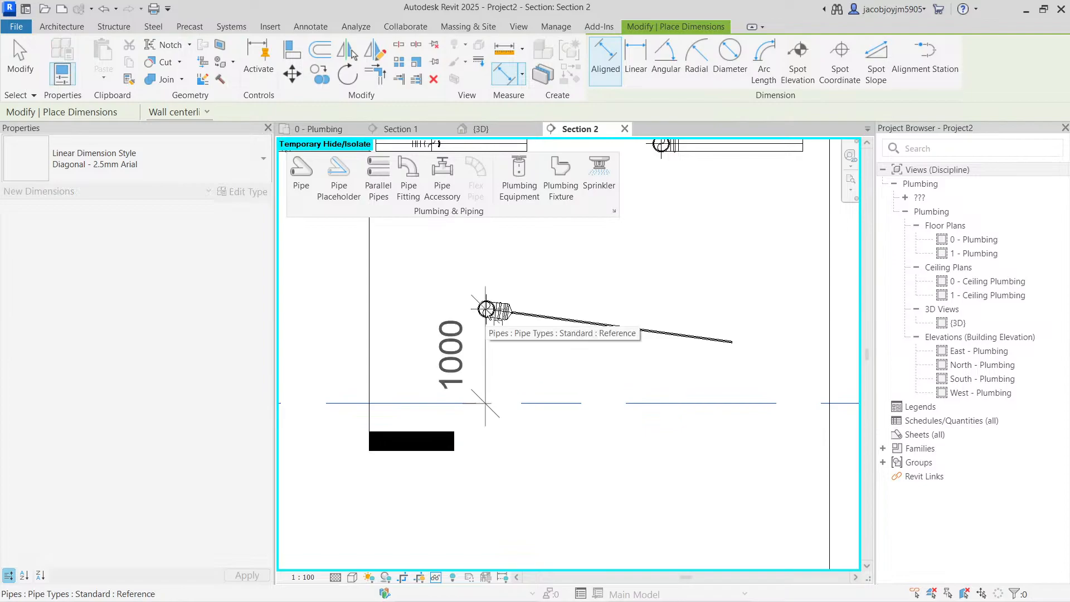
pyautogui.click(445, 357)
pyautogui.click(734, 403)
pyautogui.click(733, 343)
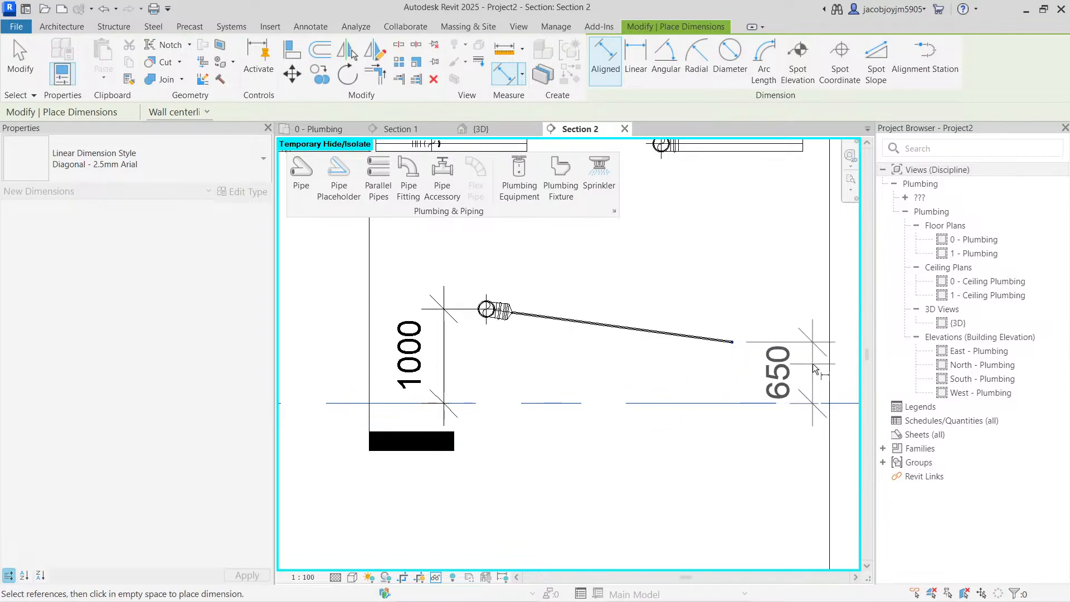
pyautogui.click(810, 364)
pyautogui.press('Escape')
pyautogui.press('Escape')
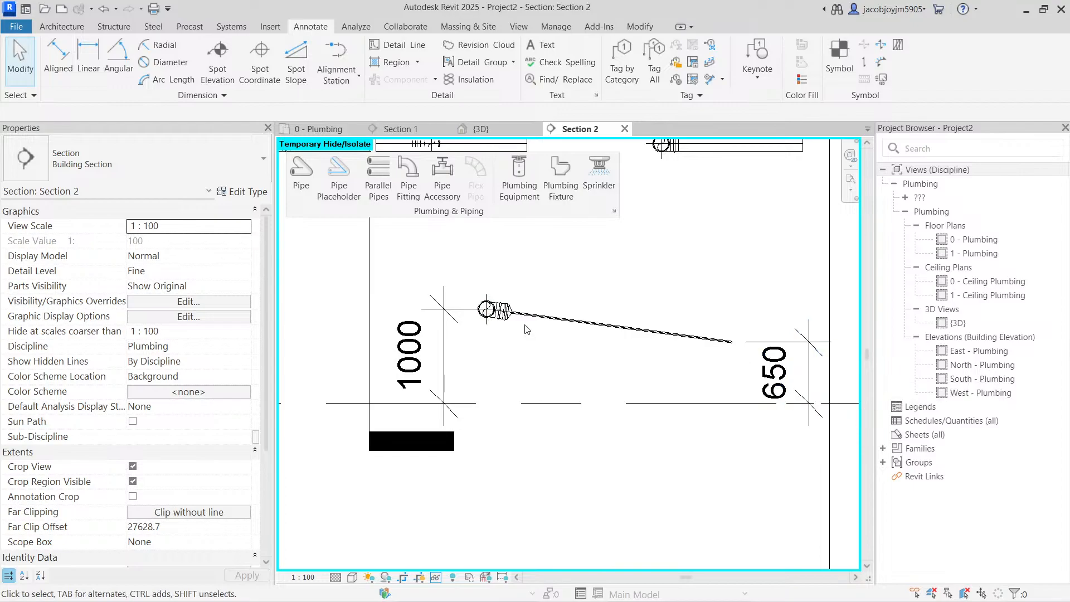
# - In the 0 - Plumbing plan, delete all sample pipes and both section marks, accepting the removal of their views
pyautogui.click(318, 129)
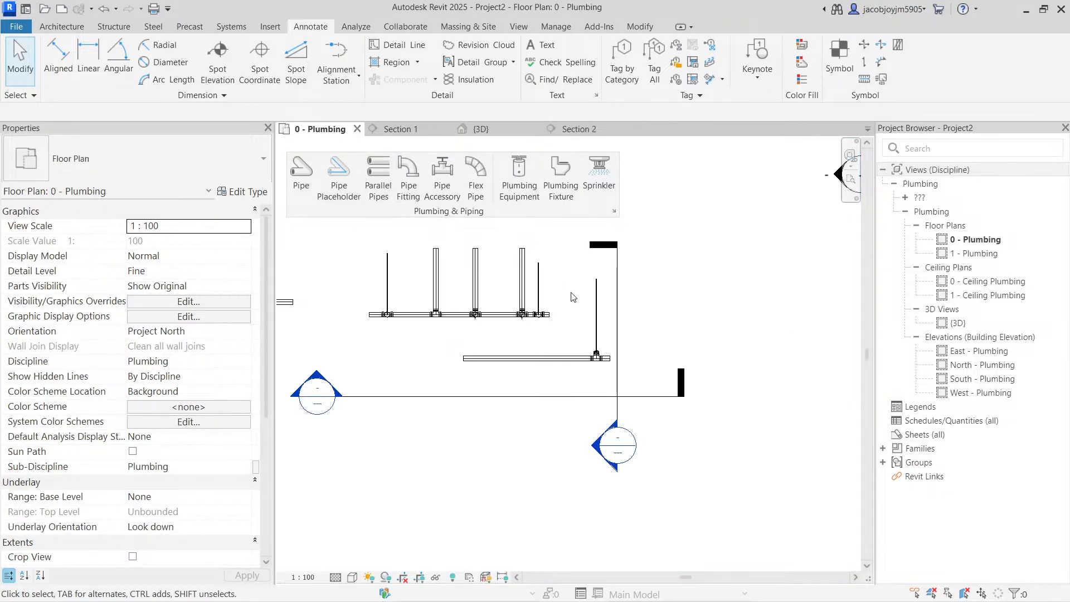
pyautogui.moveTo(571, 293); pyautogui.dragTo(601, 342, button='middle')
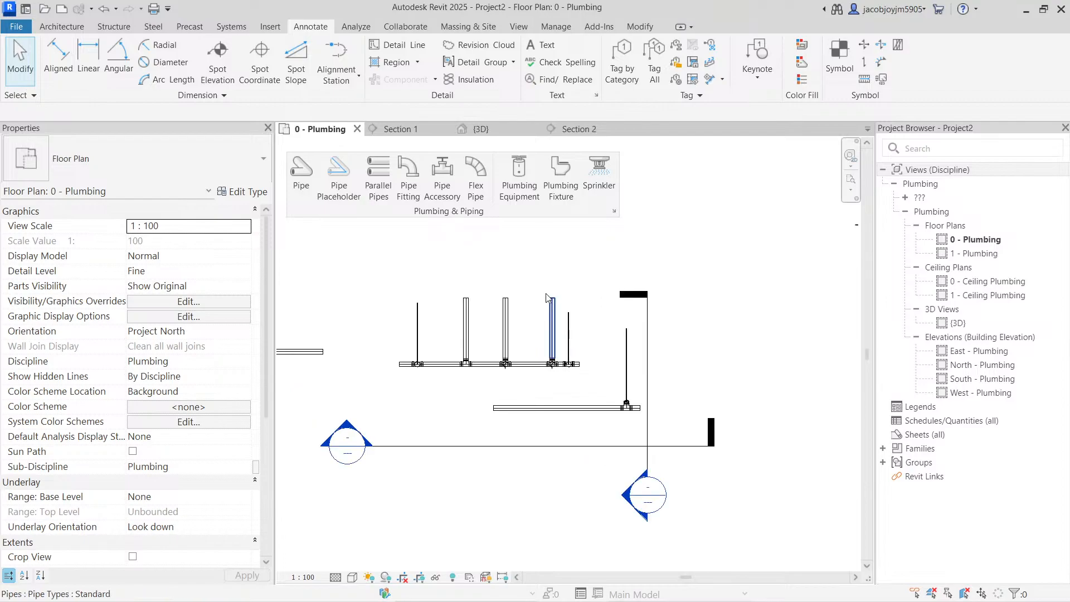
pyautogui.press('p')
pyautogui.press('i')
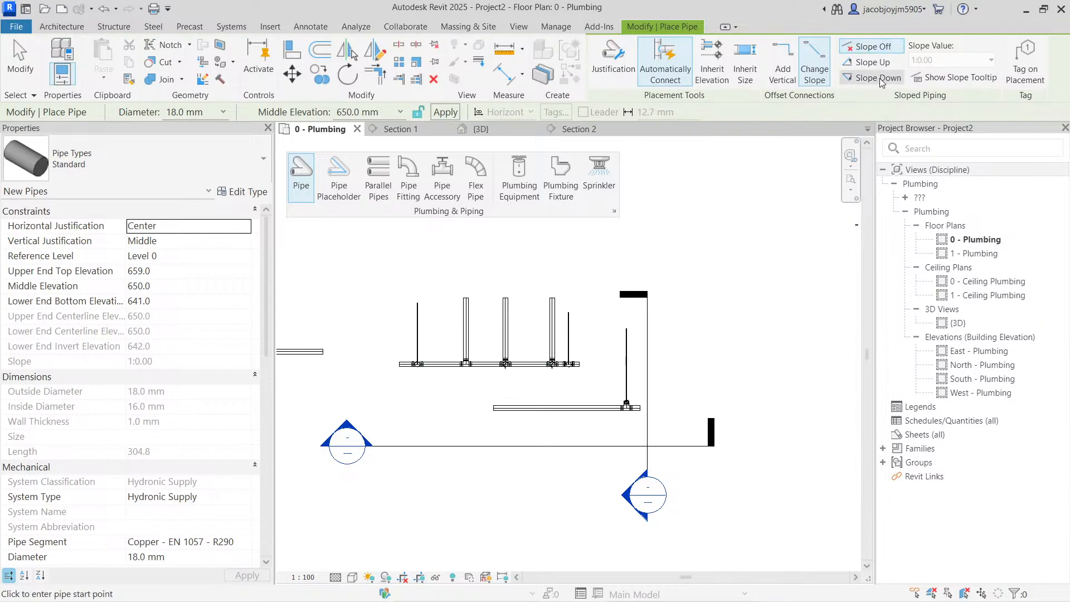
pyautogui.scroll(-2, 673, 280)
pyautogui.moveTo(574, 371); pyautogui.dragTo(633, 286, button='middle')
pyautogui.scroll(-3, 525, 406)
pyautogui.press('Escape')
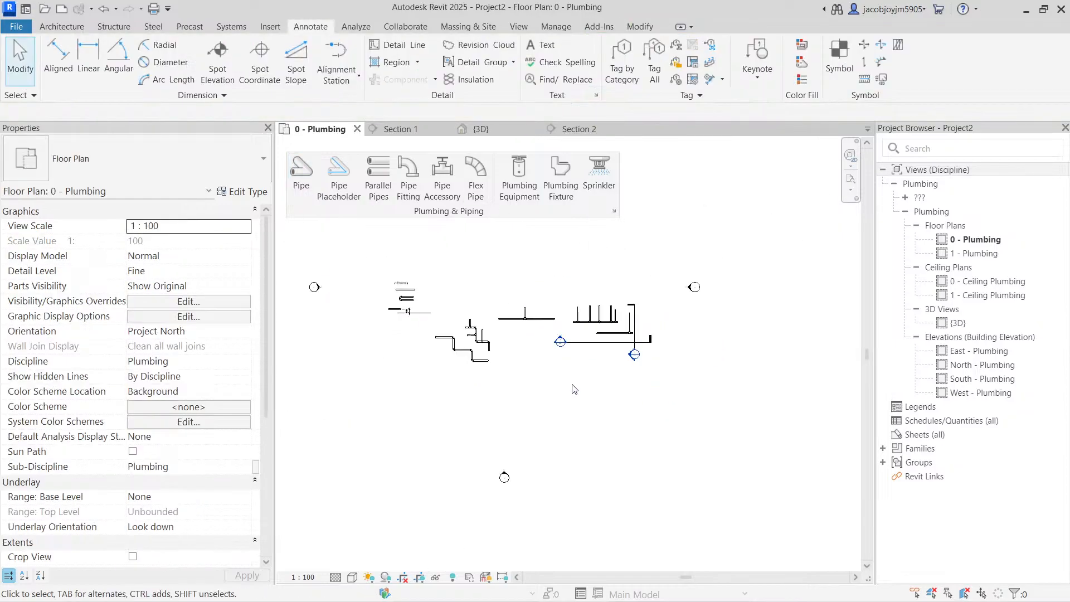
pyautogui.moveTo(357, 261); pyautogui.dragTo(670, 422)
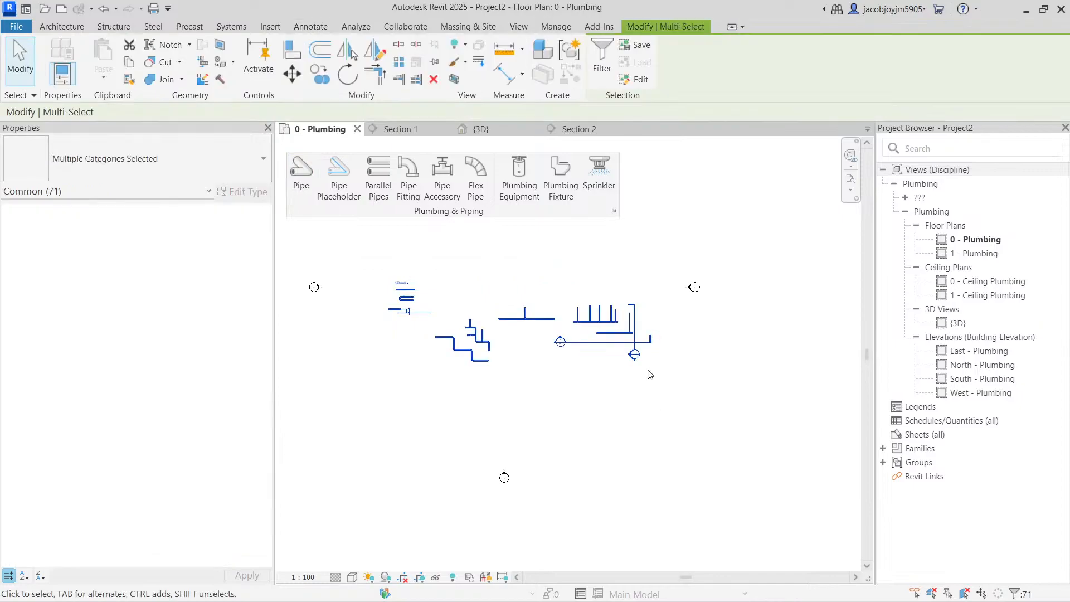
pyautogui.click(435, 82)
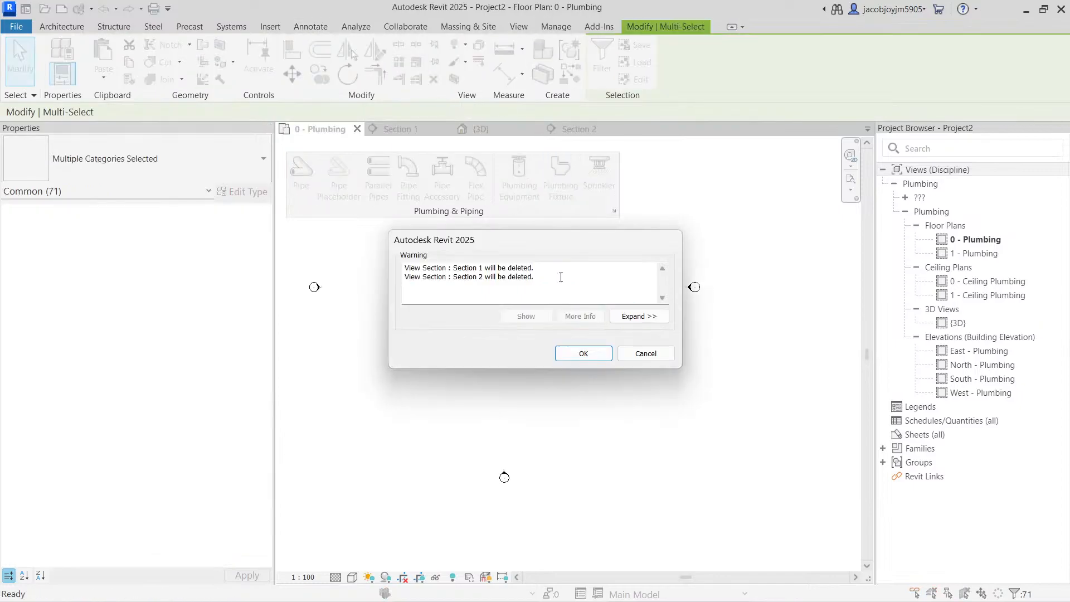
pyautogui.click(581, 354)
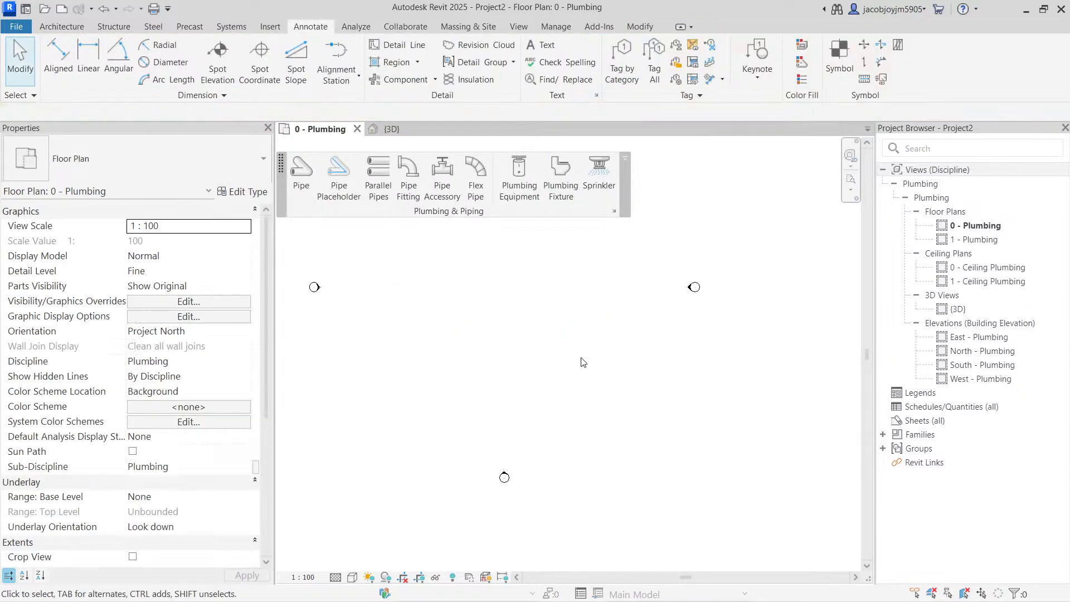
pyautogui.moveTo(582, 359); pyautogui.dragTo(663, 489, button='middle')
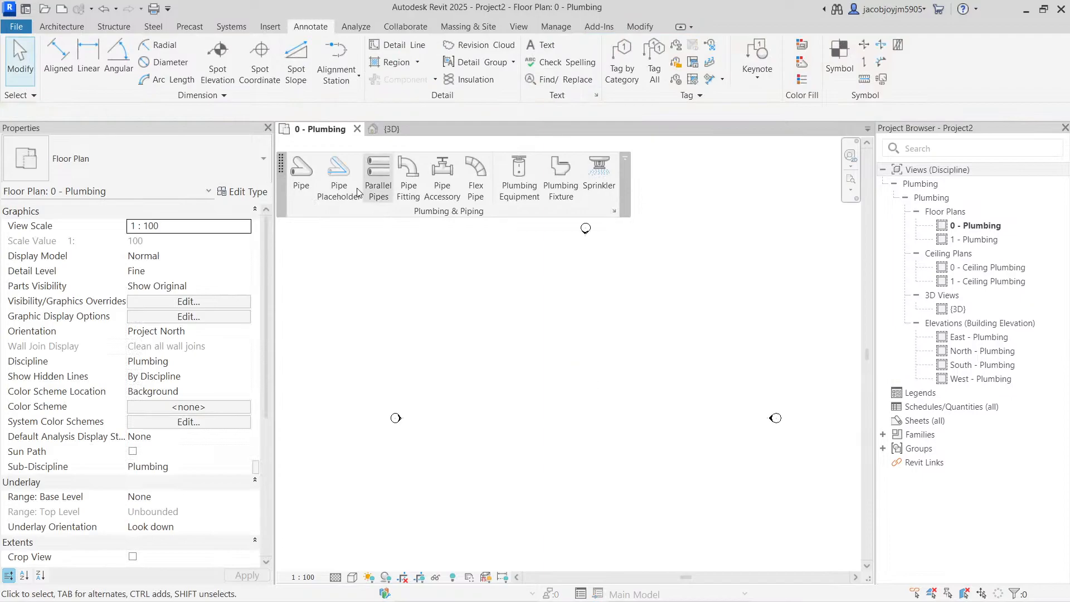
pyautogui.click(301, 188)
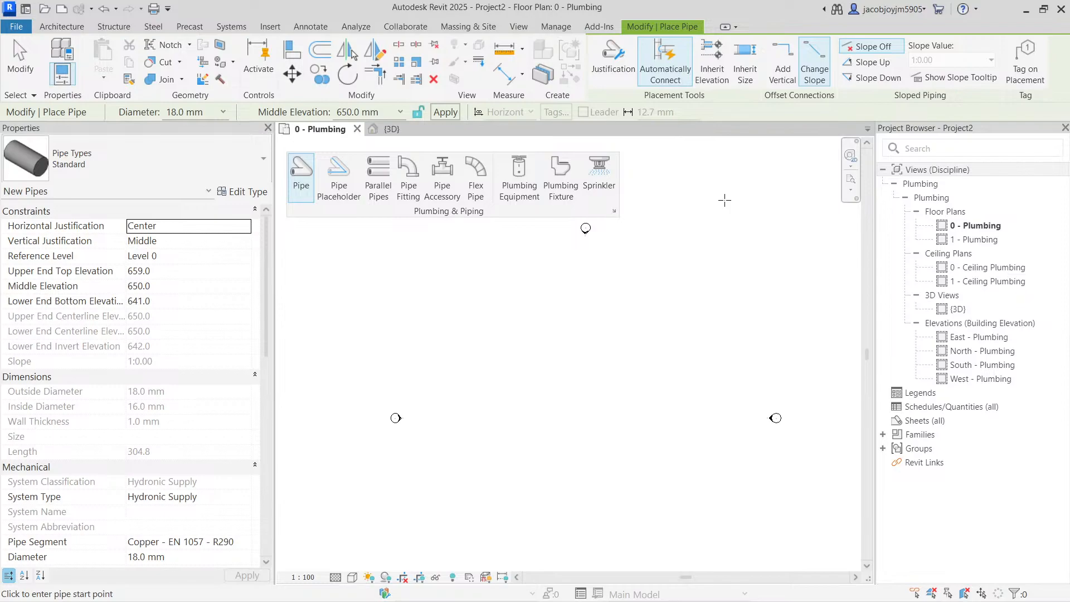
pyautogui.click(529, 361)
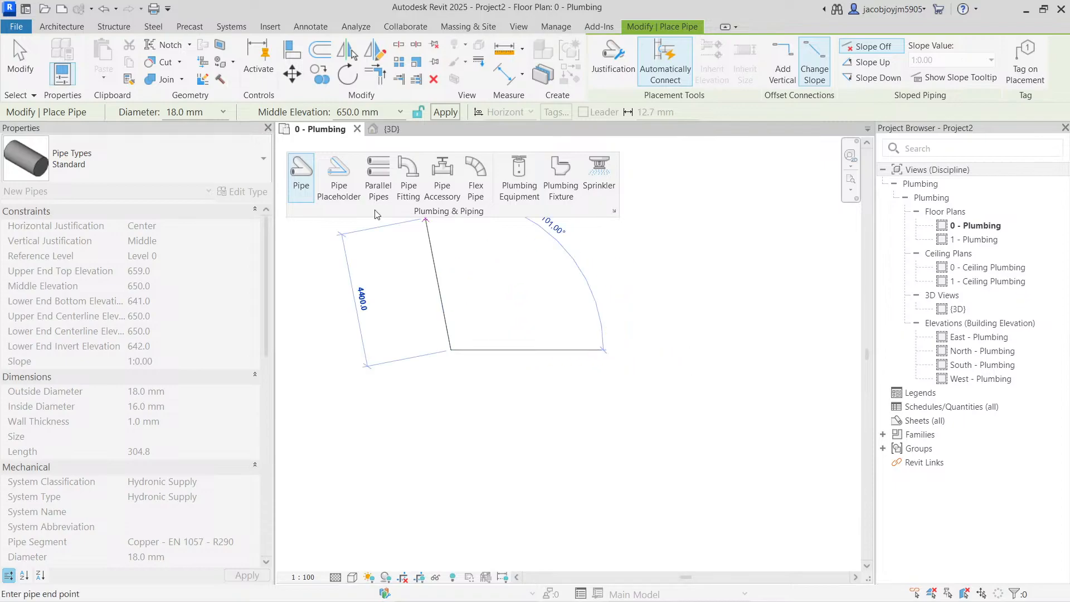
pyautogui.press('Escape')
pyautogui.press('Escape')
# - Draw a horizontal pipe of 66.7 mm diameter about 5500 mm long with slope off, and annotate it with a spot slope
pyautogui.press('p')
pyautogui.press('i')
pyautogui.click(207, 113)
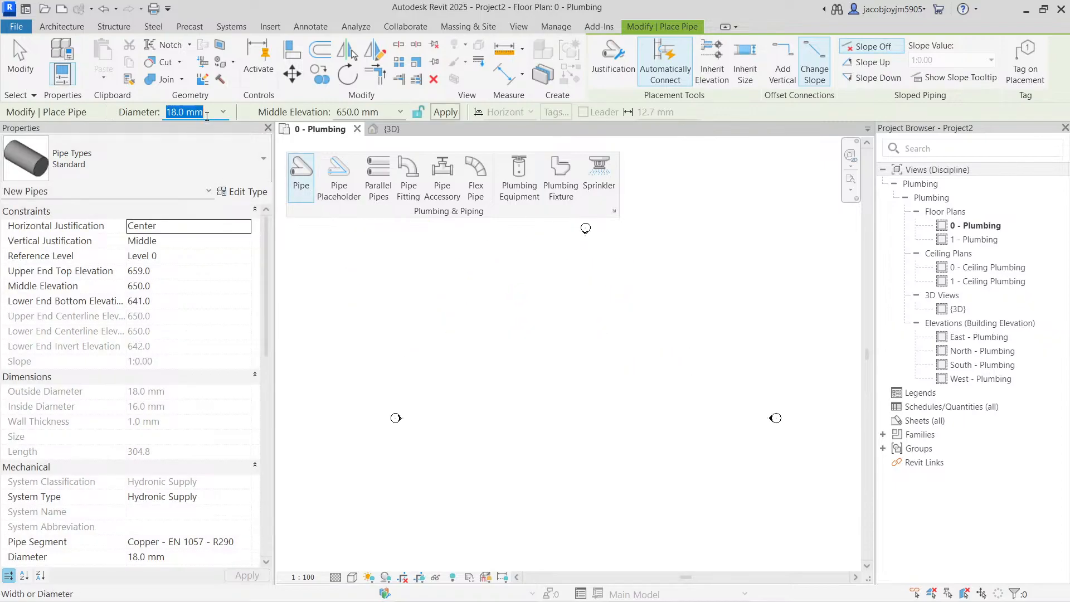
pyautogui.click(223, 112)
pyautogui.click(184, 256)
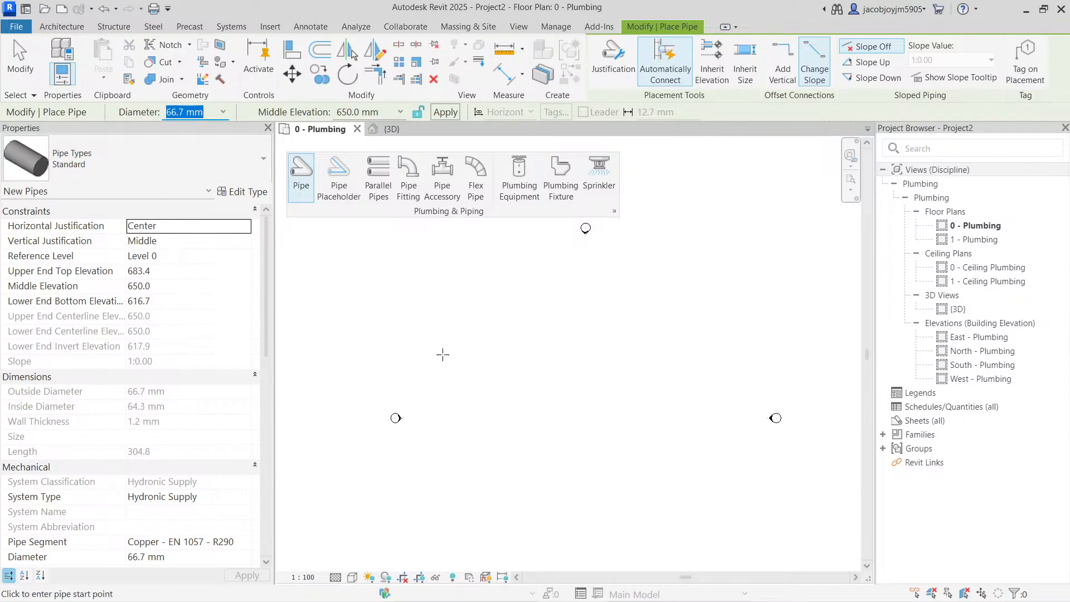
pyautogui.click(483, 357)
pyautogui.scroll(3, 507, 357)
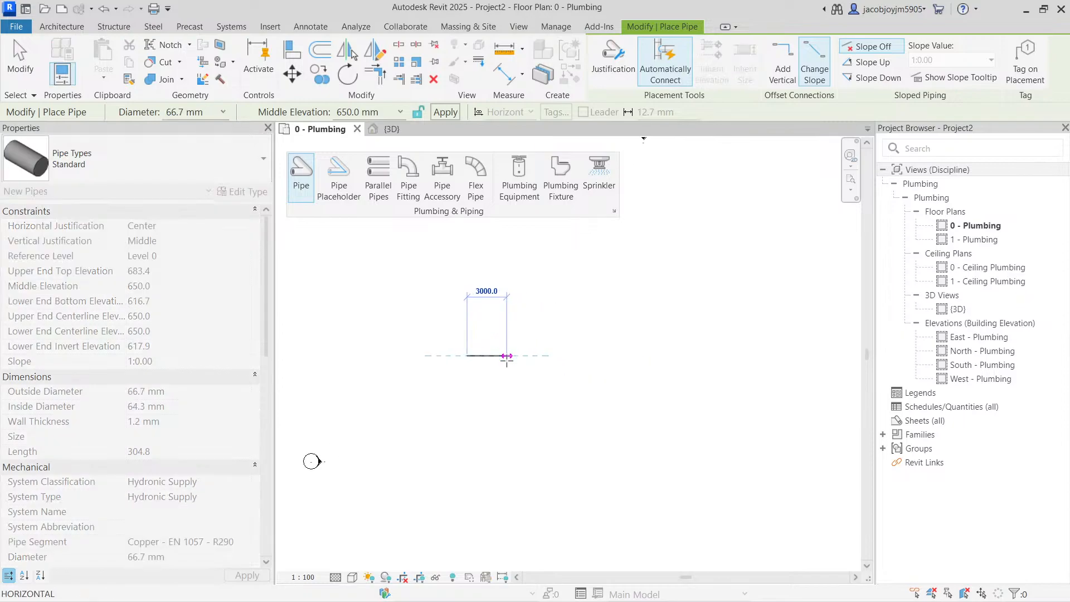
pyautogui.scroll(3, 507, 357)
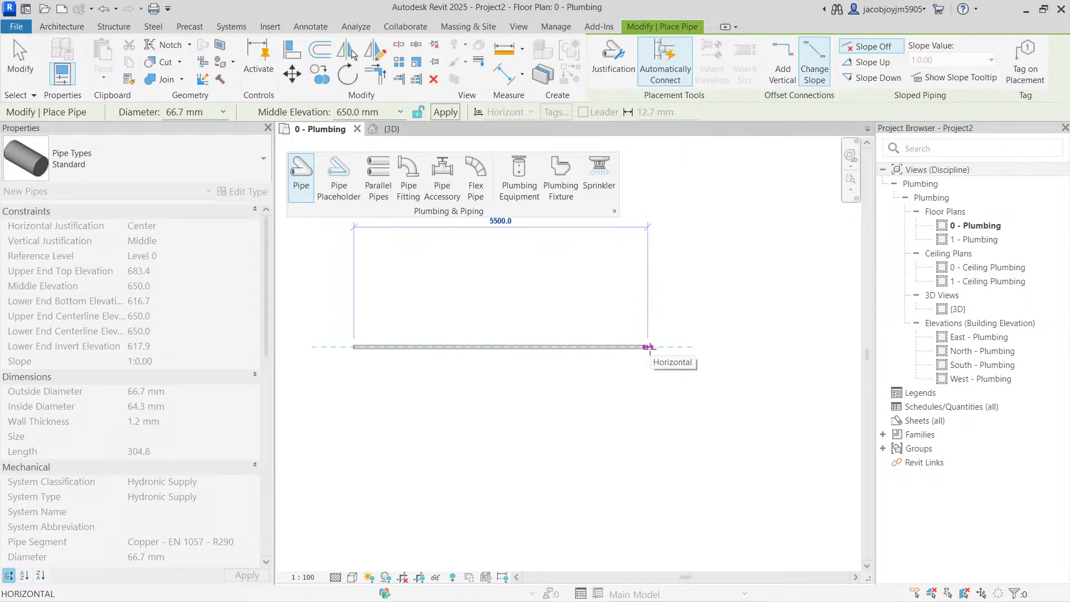
pyautogui.click(648, 347)
pyautogui.press('Escape')
pyautogui.press('Escape')
pyautogui.click(309, 26)
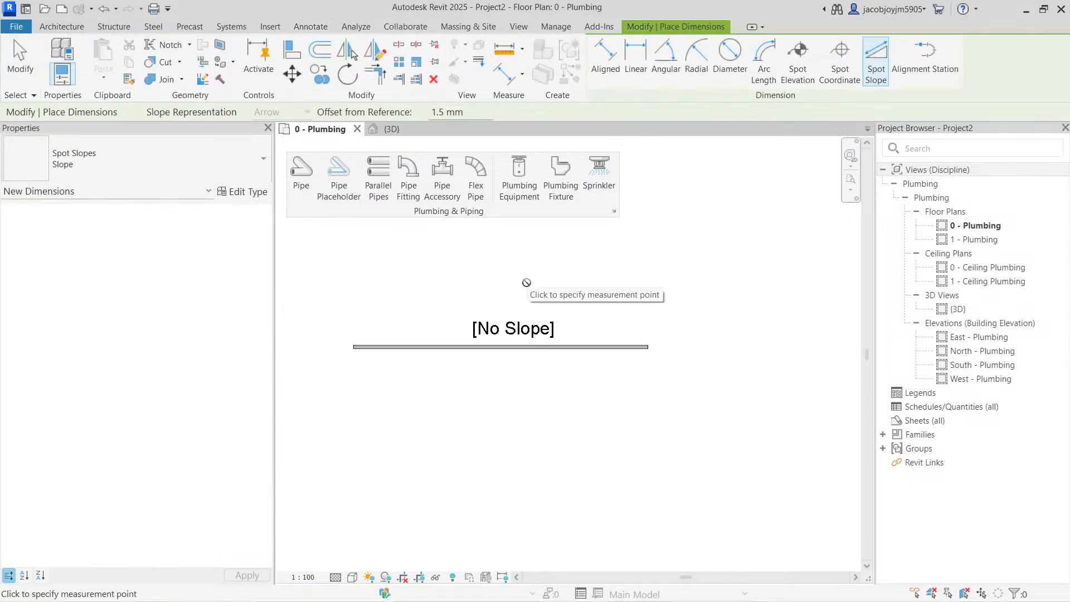
pyautogui.press('Escape')
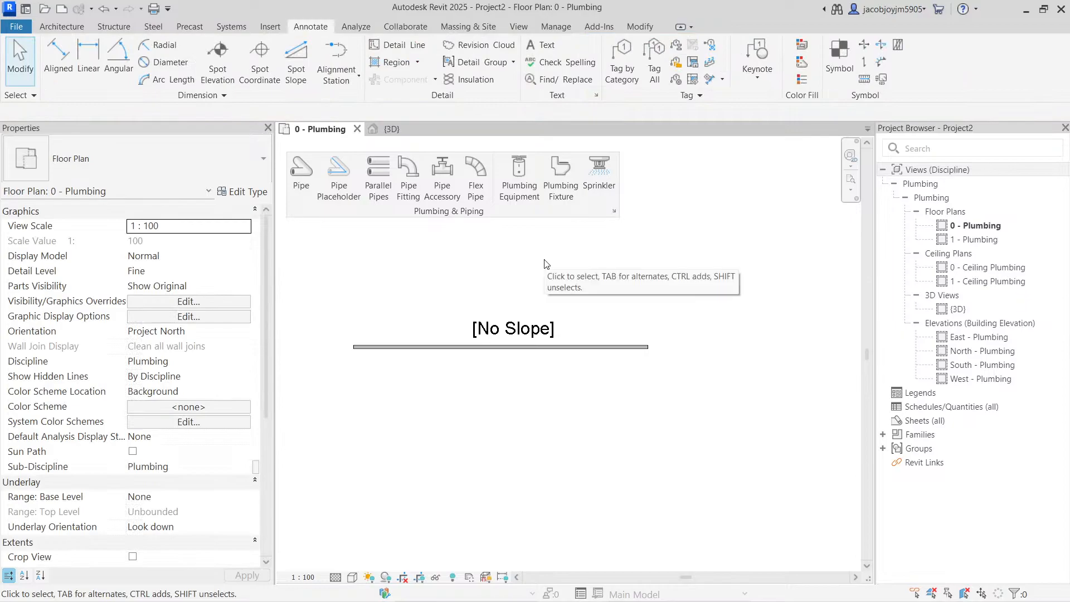
# - Draw a second horizontal pipe below the first, sloping down at 1:40
pyautogui.click(301, 173)
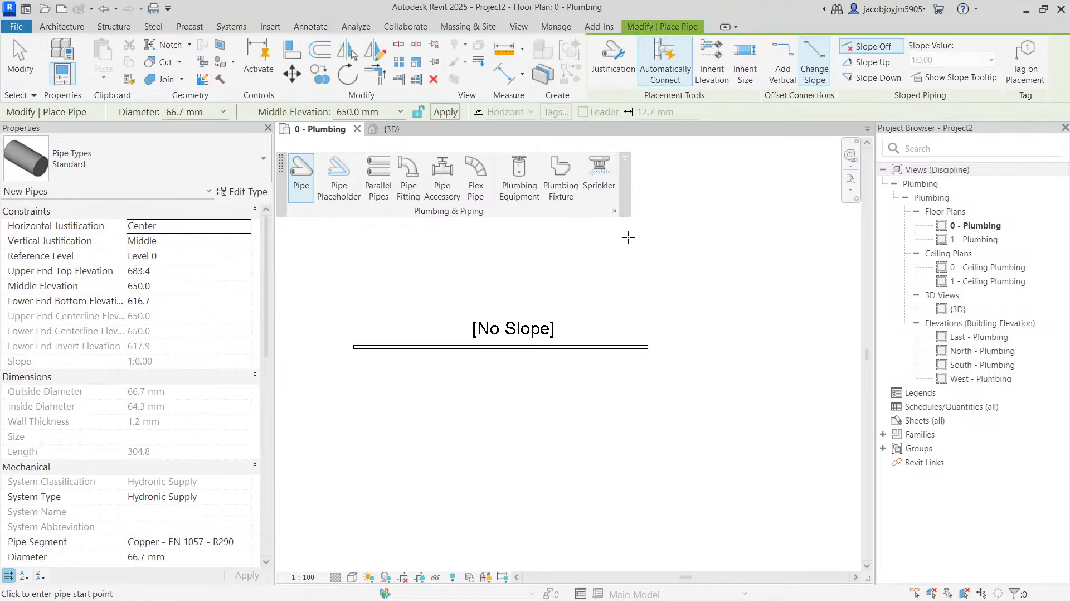
pyautogui.click(879, 77)
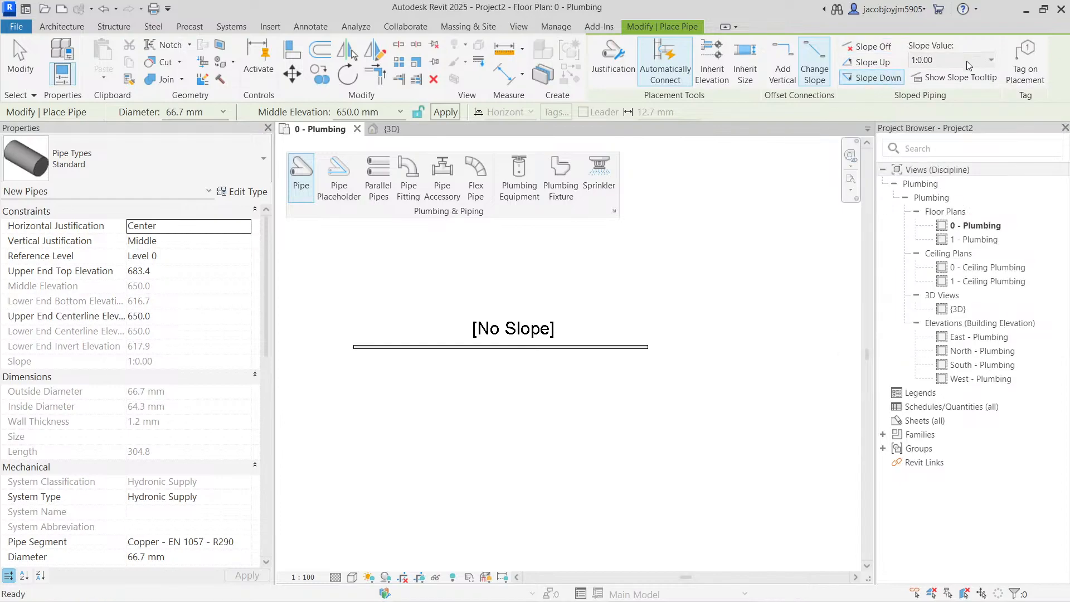
pyautogui.click(990, 62)
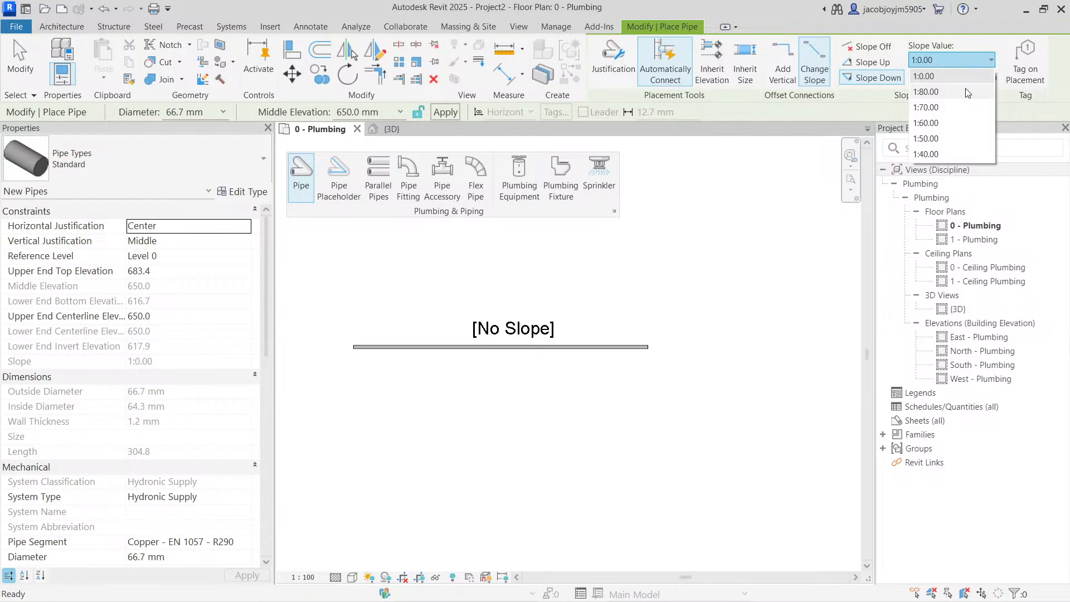
pyautogui.click(925, 154)
pyautogui.click(392, 429)
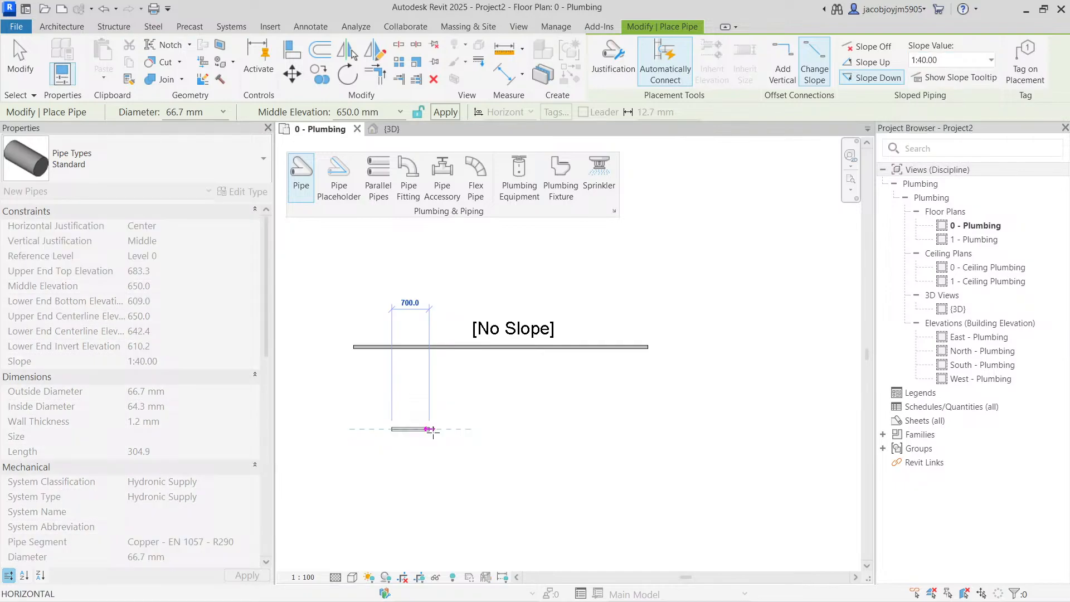
pyautogui.click(645, 429)
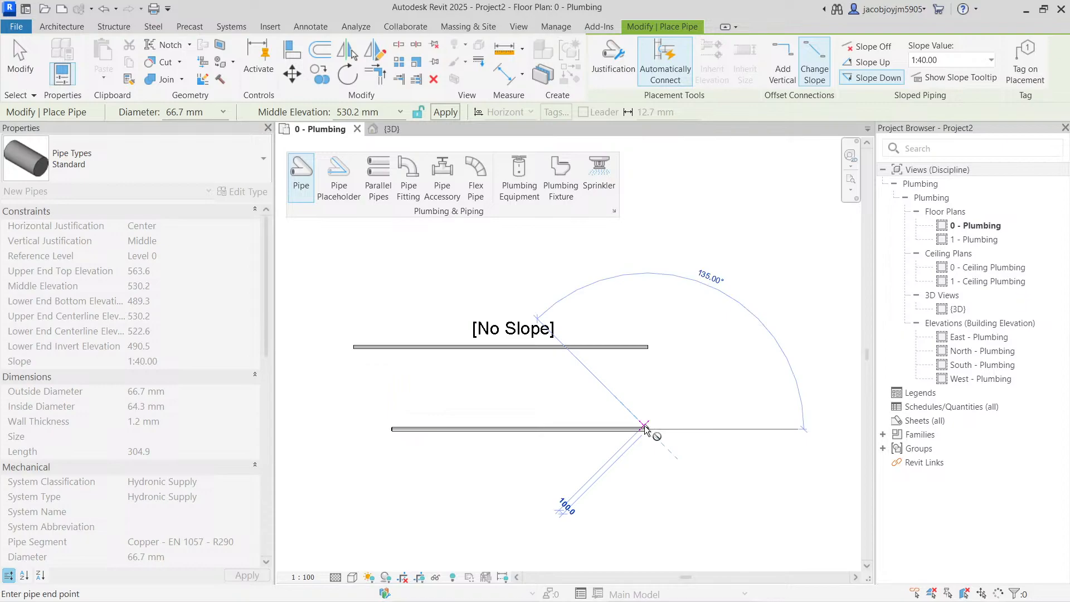
# - Annotate the sloped lower pipe with a spot slope above it
pyautogui.click(310, 26)
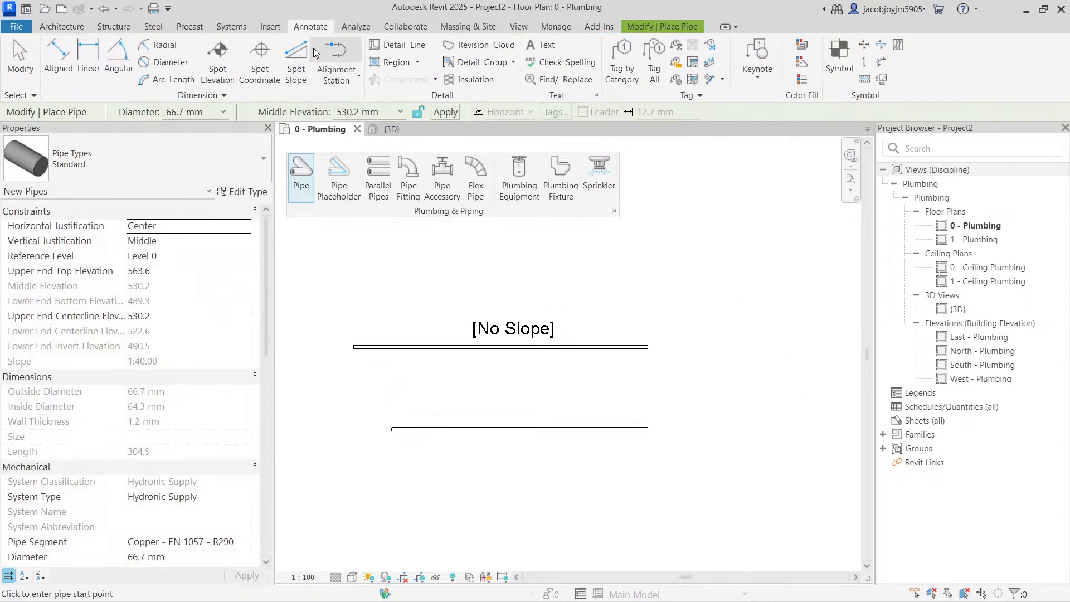
pyautogui.click(296, 61)
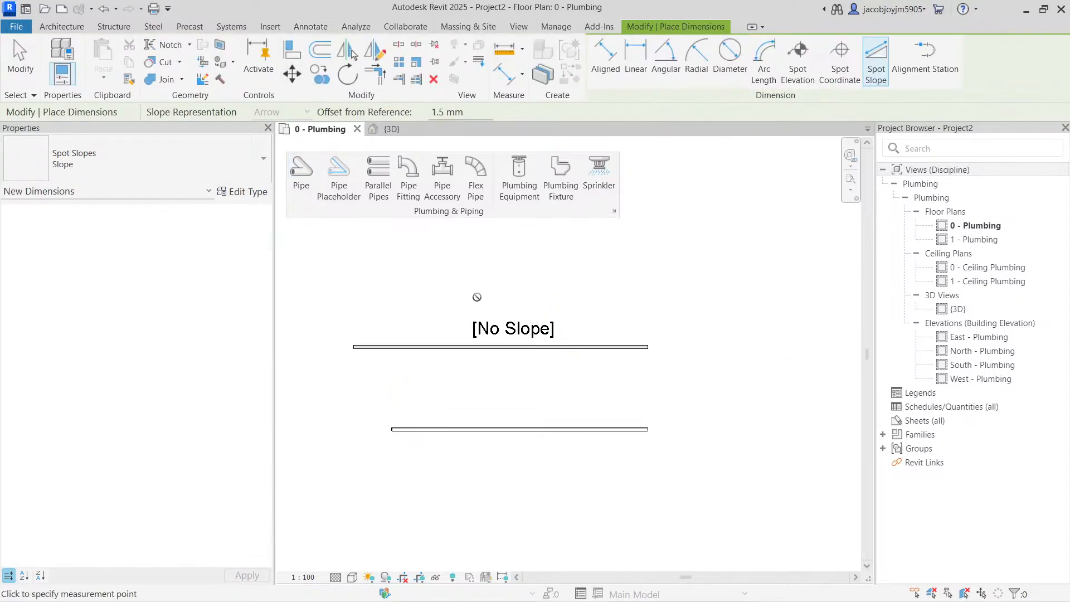
pyautogui.click(503, 424)
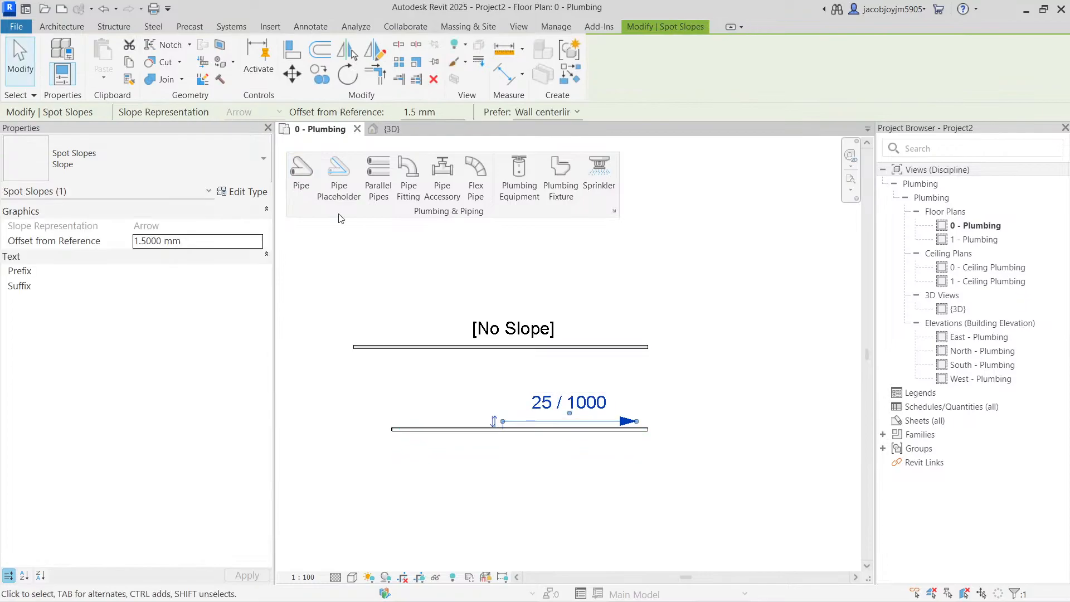
# - Change the spot slope type's primary units format to 1 : Ratio with 0 decimal places and the unit symbol 1:
pyautogui.click(244, 192)
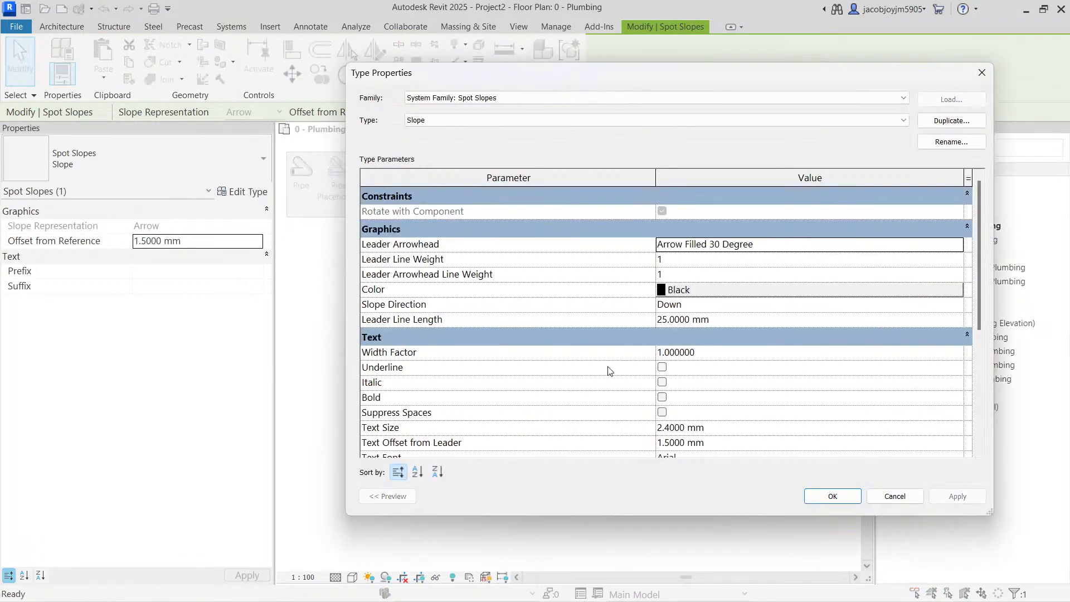
pyautogui.scroll(-4, 609, 371)
pyautogui.click(811, 346)
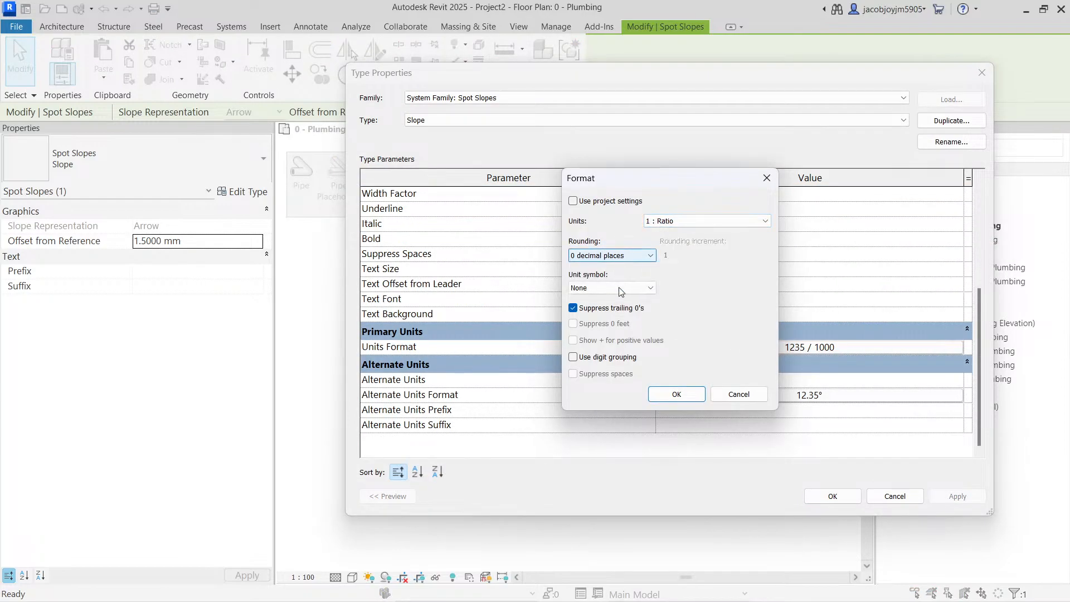
pyautogui.click(605, 287)
pyautogui.click(604, 306)
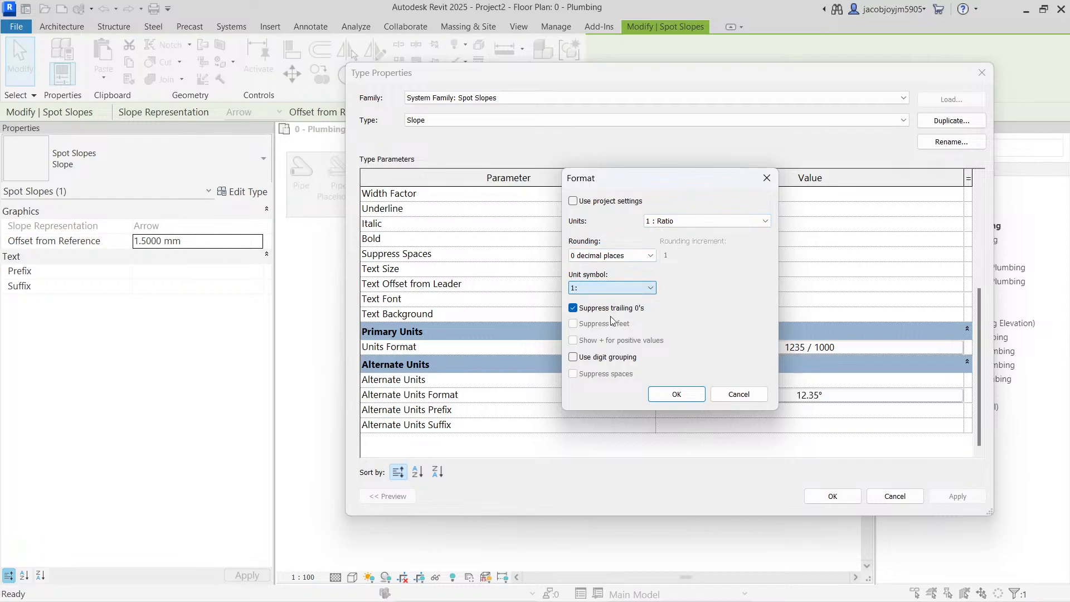
pyautogui.click(677, 394)
pyautogui.click(833, 497)
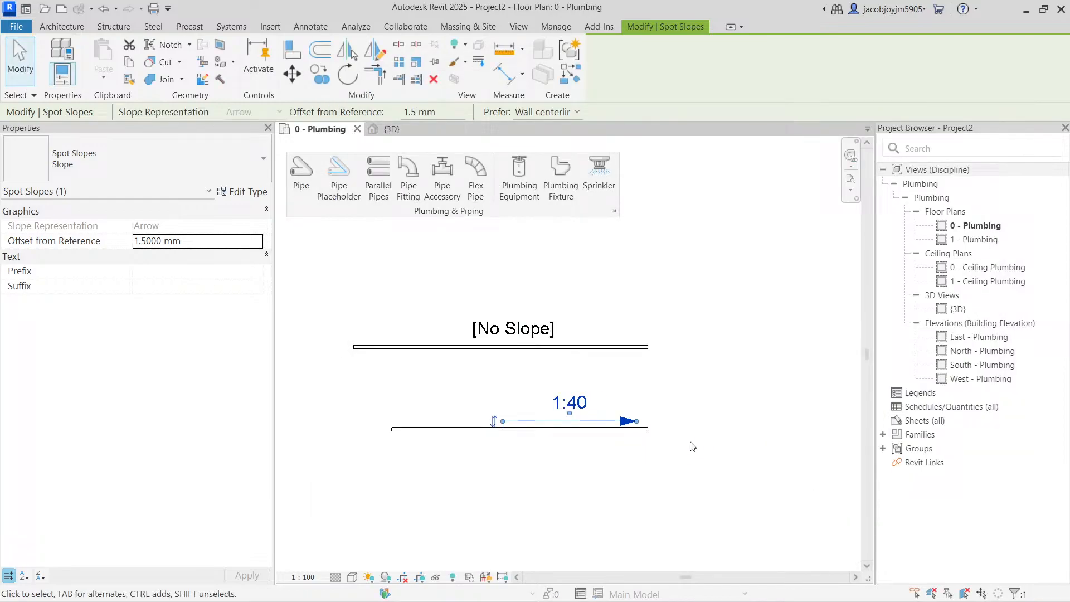
pyautogui.click(692, 447)
pyautogui.scroll(1, 580, 383)
pyautogui.scroll(-1, 580, 384)
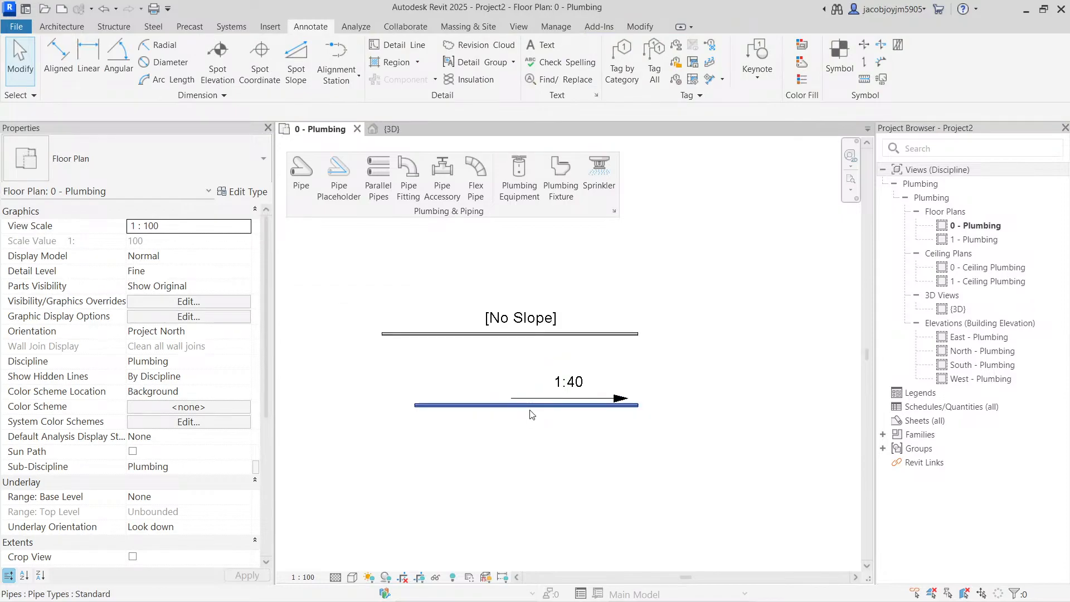
# - Examine the flow direction of the sloped lower pipe with the System Inspector, and leave the inspection without changes
pyautogui.click(533, 415)
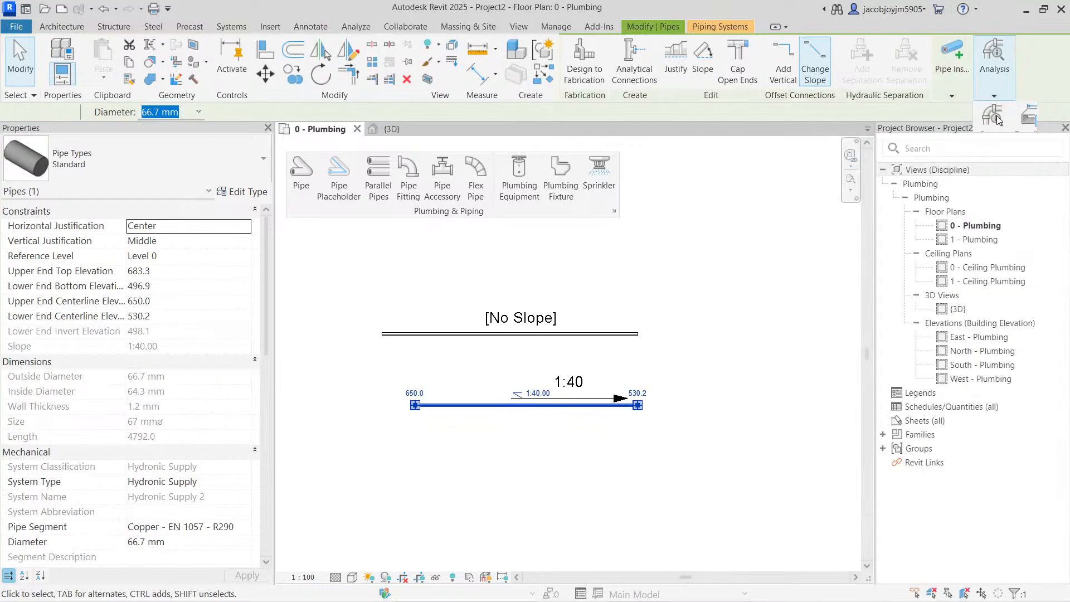
pyautogui.click(997, 120)
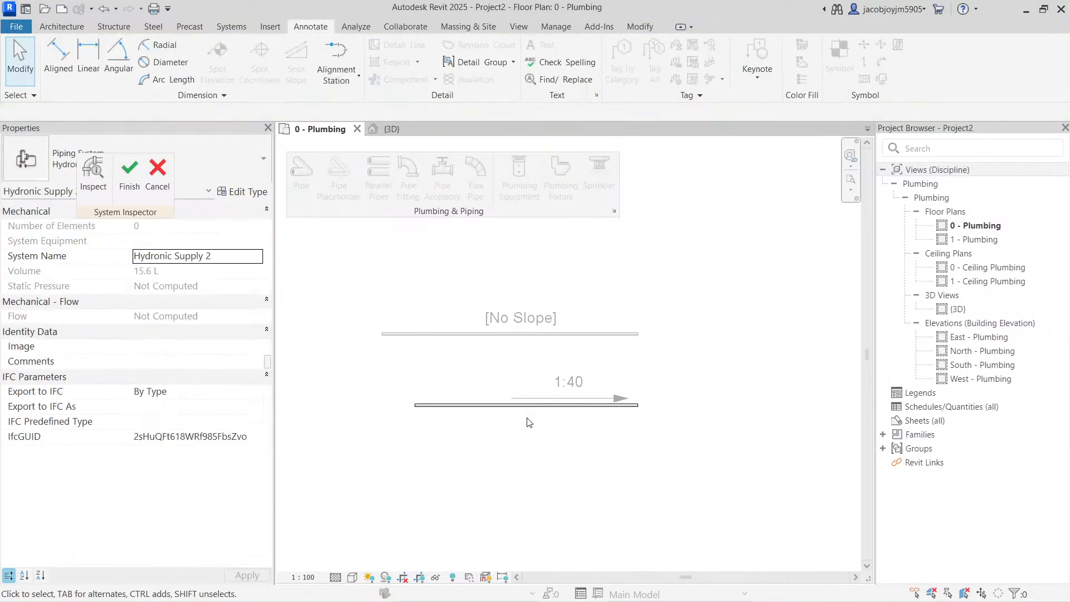
pyautogui.click(93, 177)
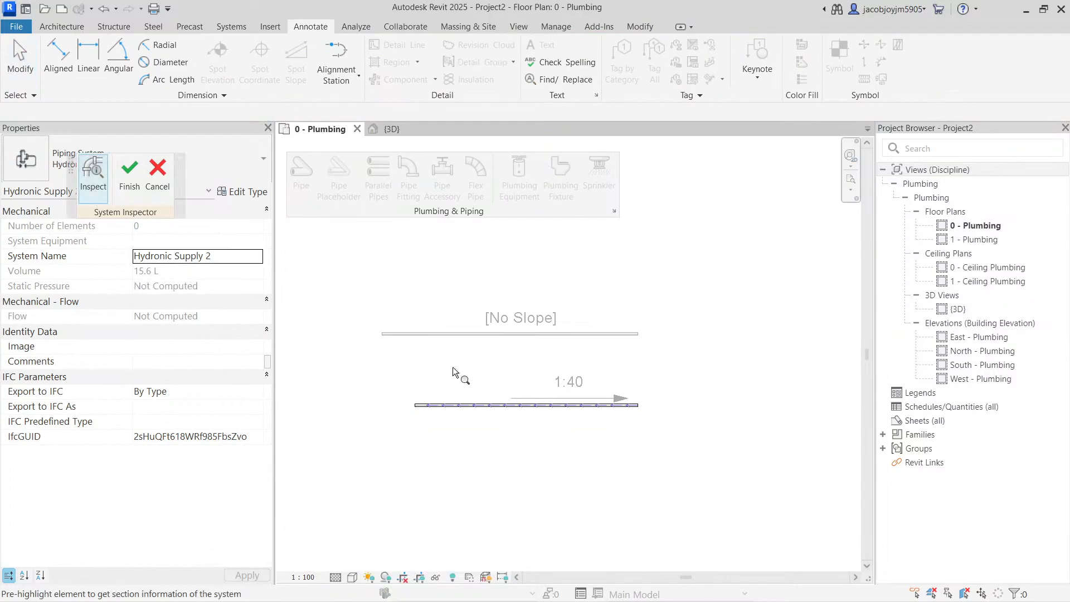
pyautogui.scroll(3, 489, 407)
pyautogui.moveTo(558, 407)
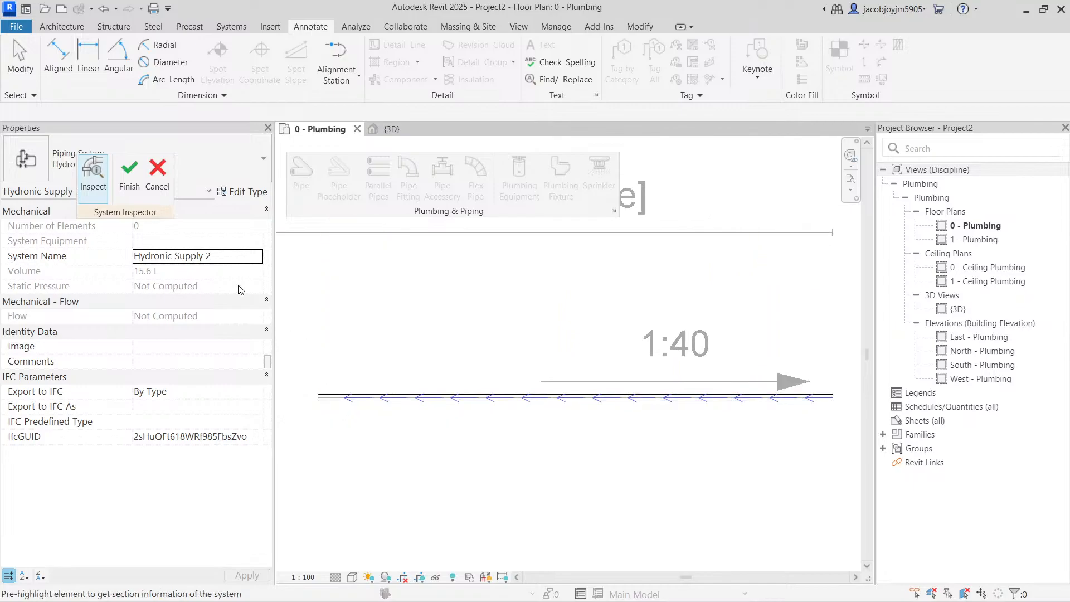
pyautogui.click(157, 178)
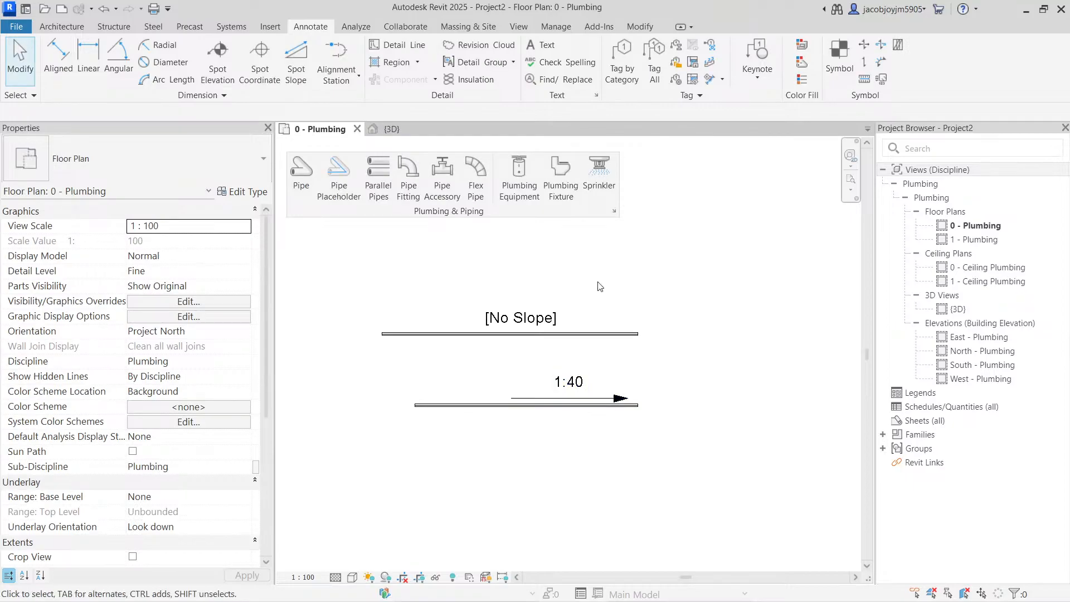
# - From the unsloped pipe, draw a perpendicular branch at 300 mm middle elevation sloping down 1:40, 2500 mm long, and continue it with a second segment in line
pyautogui.scroll(-2, 597, 485)
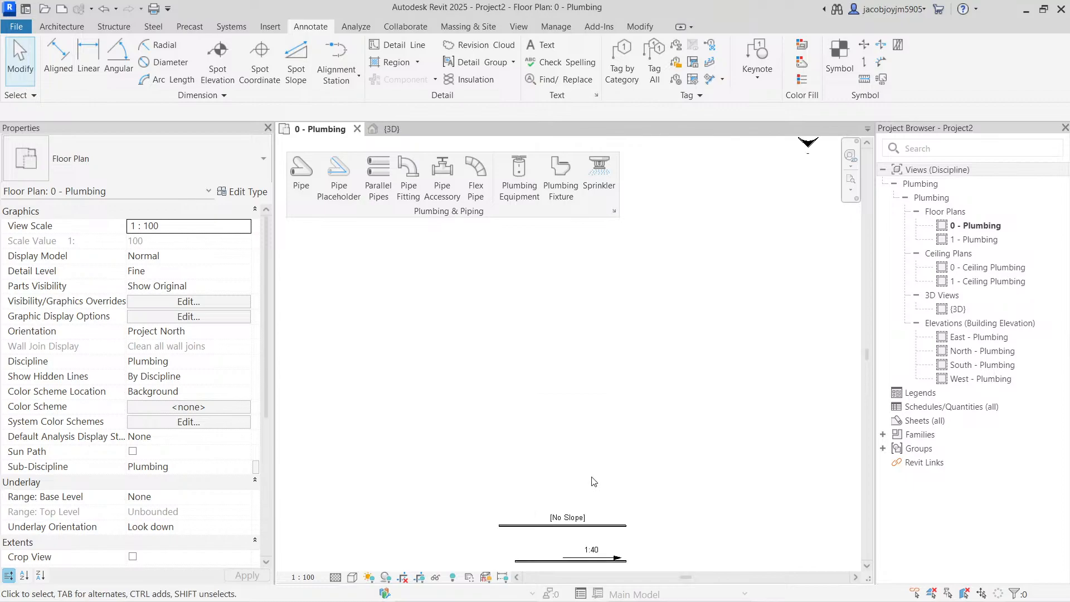
pyautogui.click(301, 183)
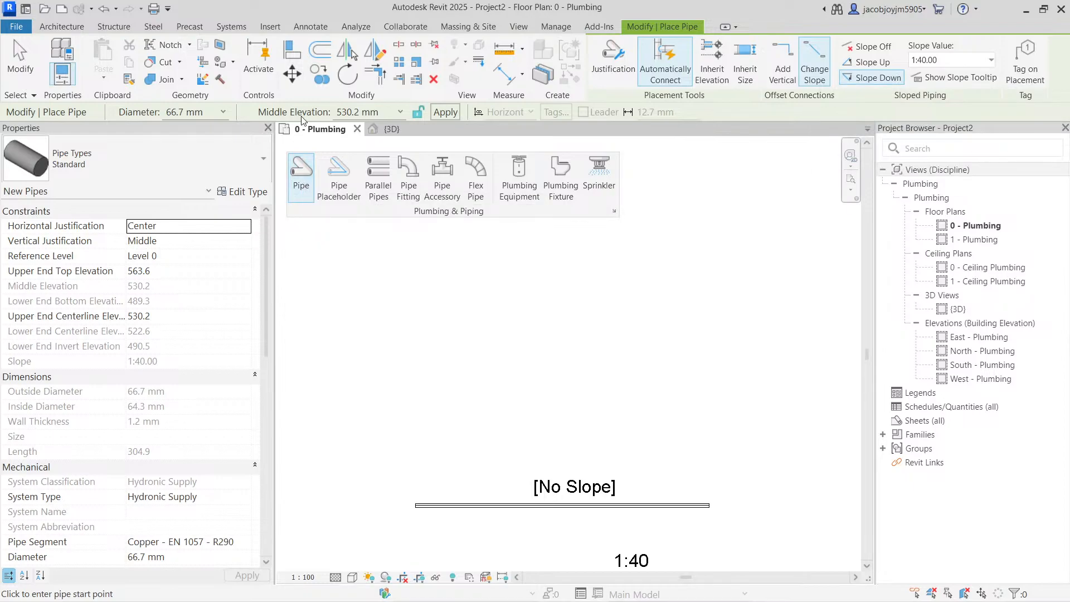
pyautogui.click(383, 113)
pyautogui.write('300')
pyautogui.press('Return')
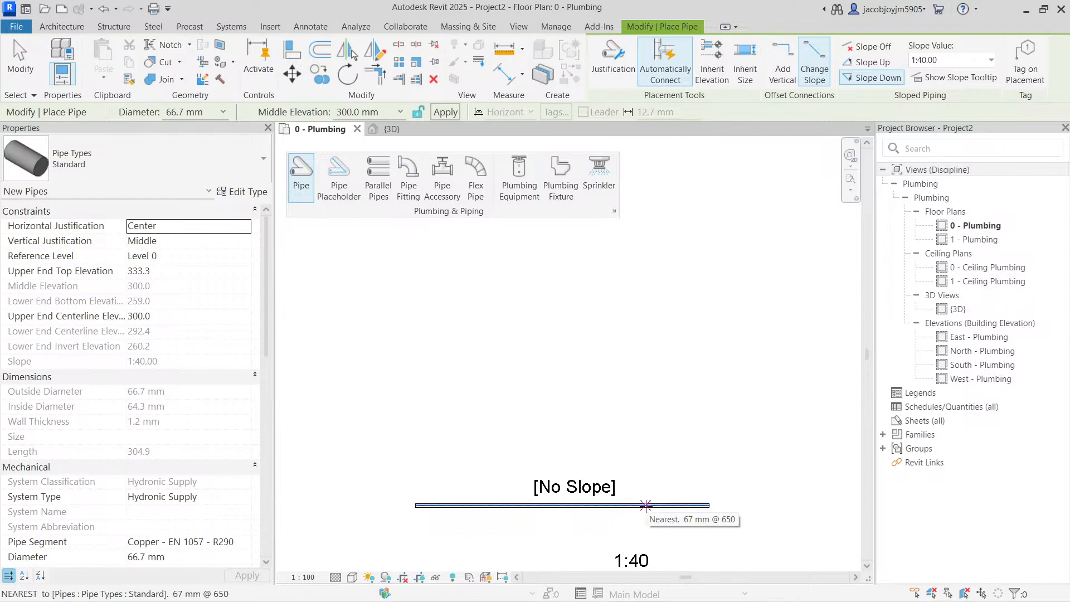
pyautogui.click(646, 505)
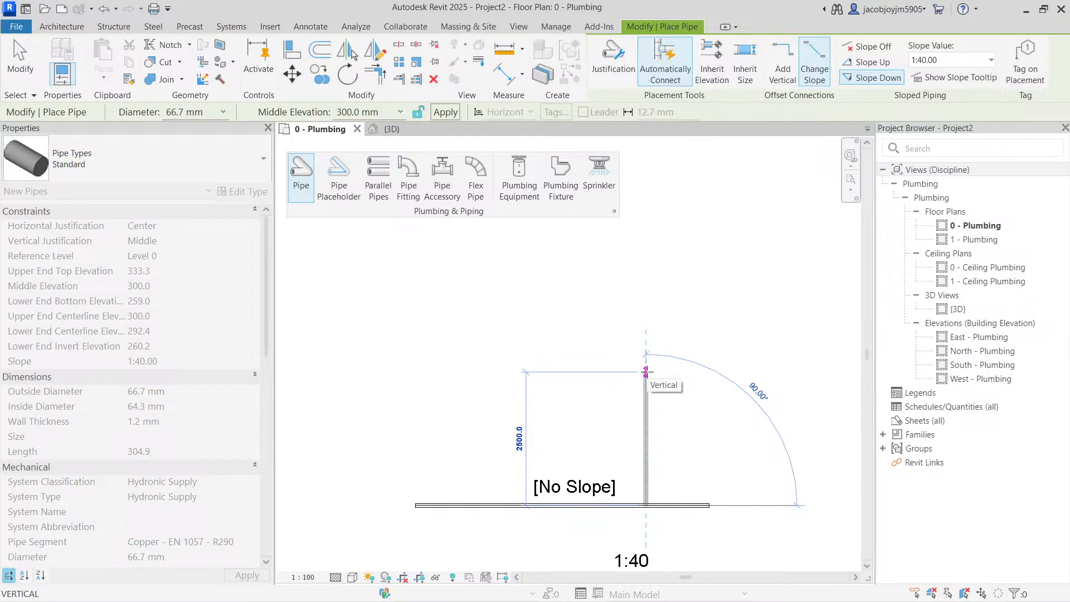
pyautogui.click(646, 372)
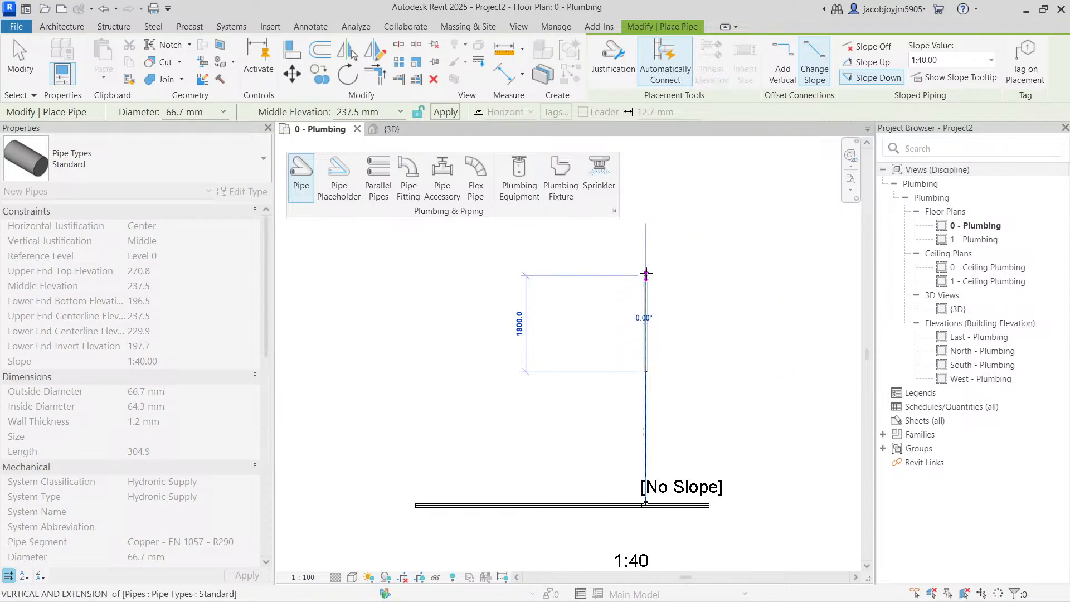
pyautogui.click(646, 243)
pyautogui.press('Escape')
pyautogui.press('Escape')
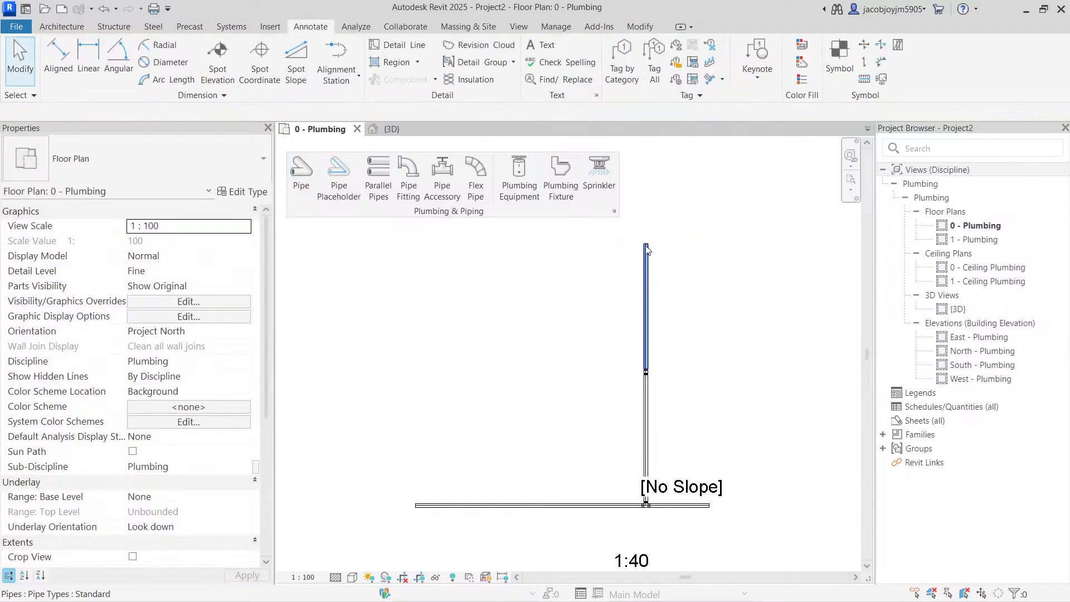
# - Create a section alongside the new branch pipes, looking towards them, and open its view
pyautogui.click(519, 27)
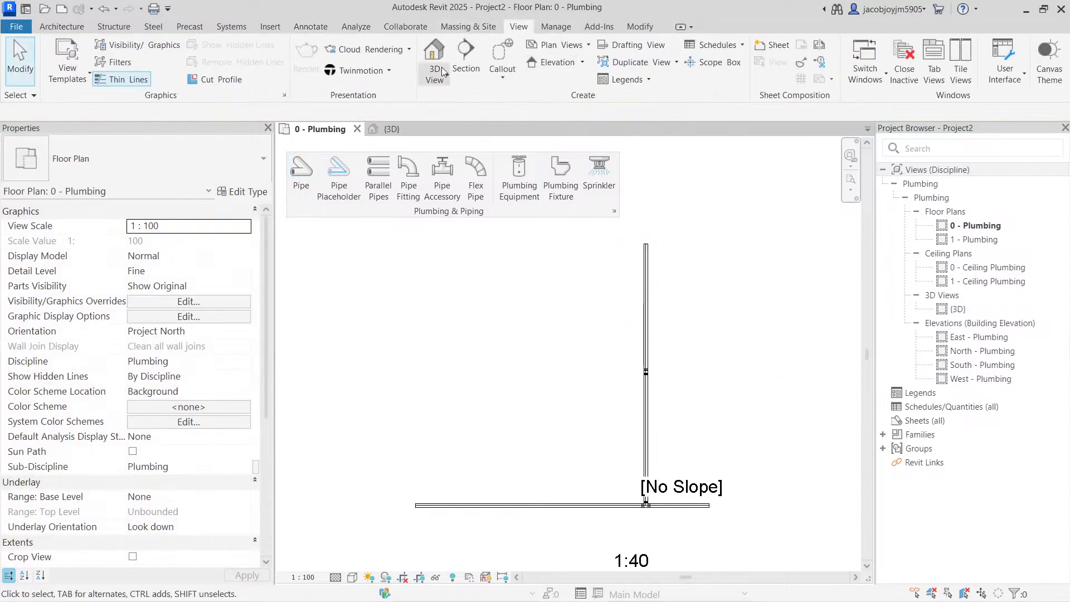
pyautogui.click(466, 56)
pyautogui.scroll(-1, 665, 293)
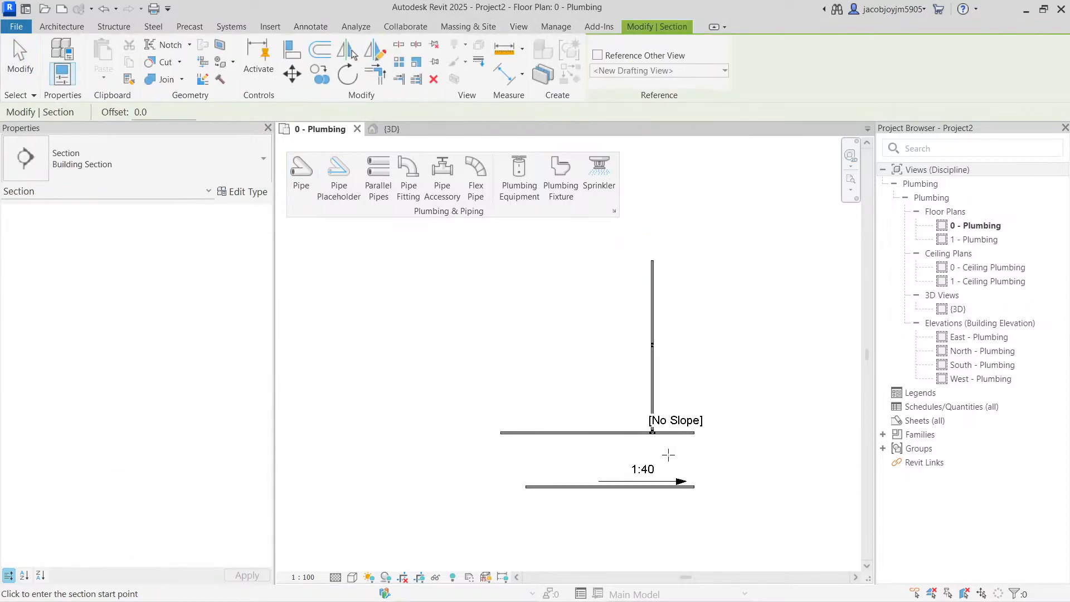
pyautogui.click(669, 455)
pyautogui.click(668, 241)
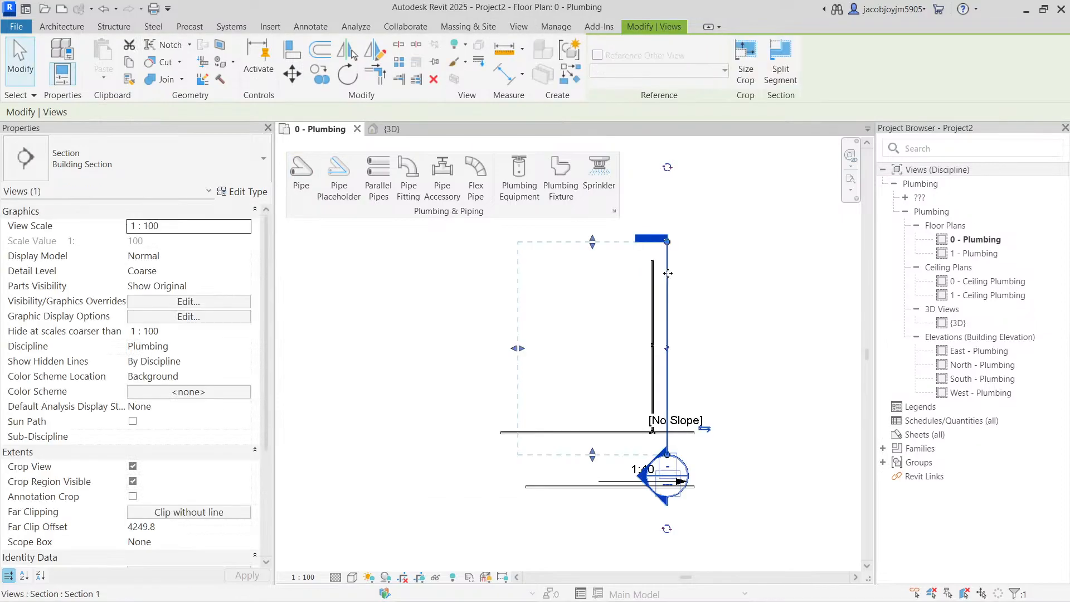
pyautogui.rightClick(668, 273)
pyautogui.click(719, 206)
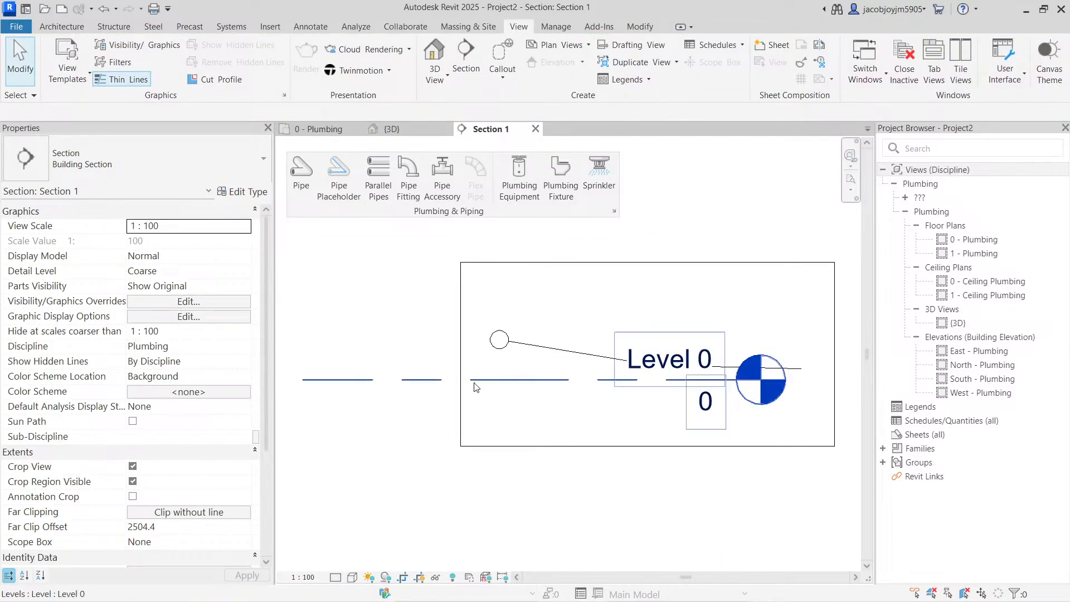
# - Set the section view's detail level to Fine and check the branch connection and the joint between its two segments
pyautogui.scroll(3, 566, 380)
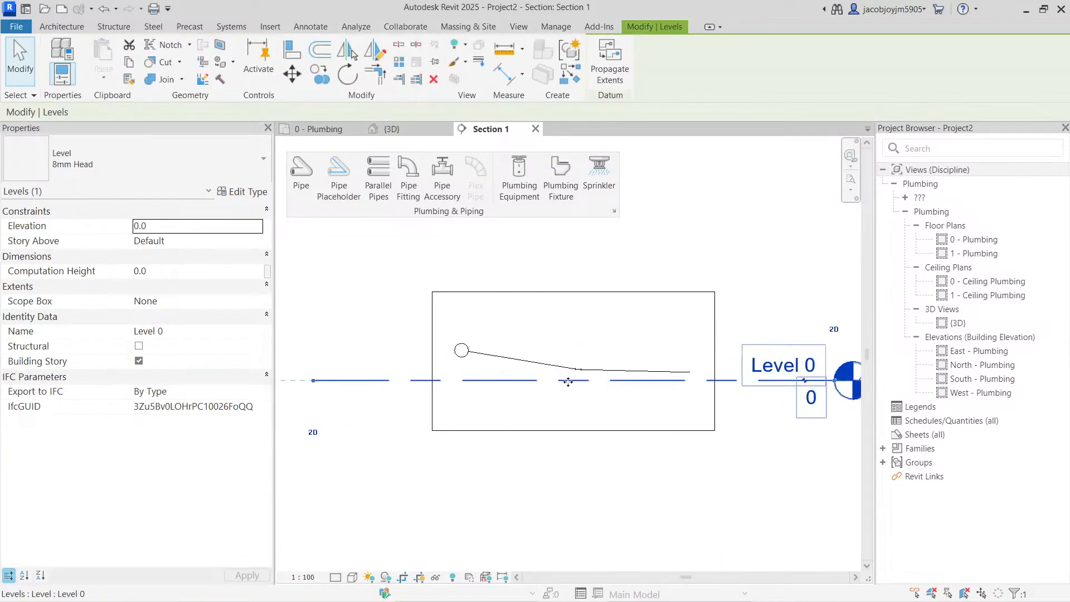
pyautogui.click(531, 373)
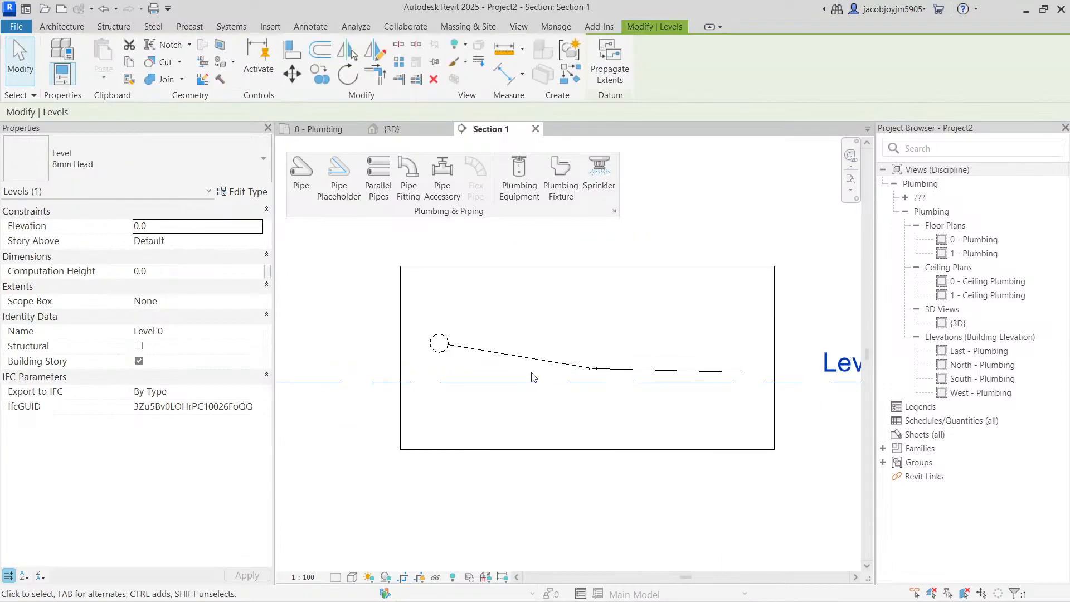
pyautogui.click(335, 577)
pyautogui.click(338, 563)
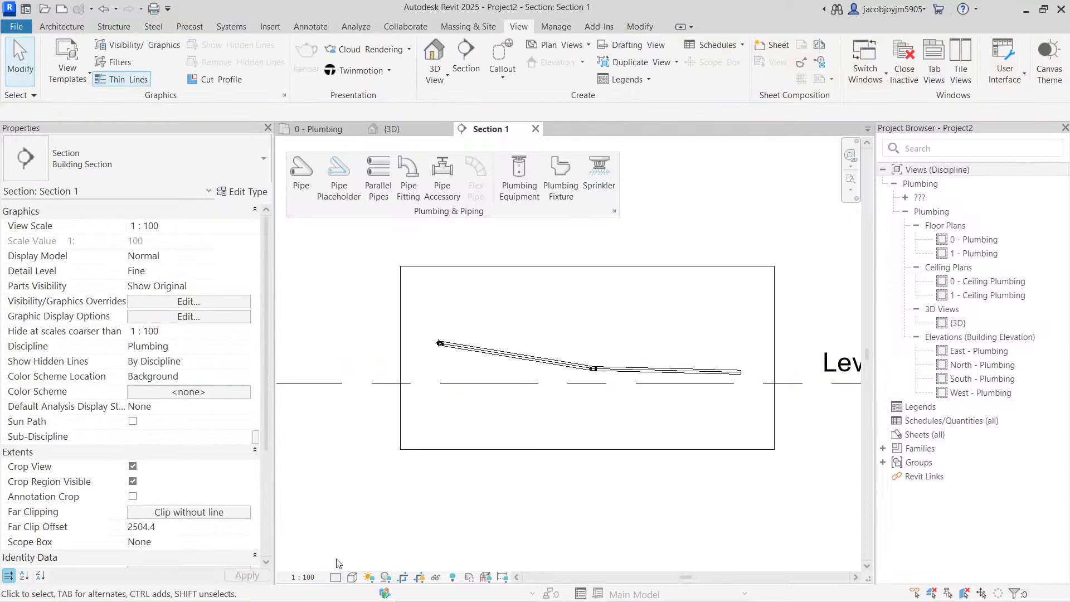
pyautogui.scroll(3, 467, 347)
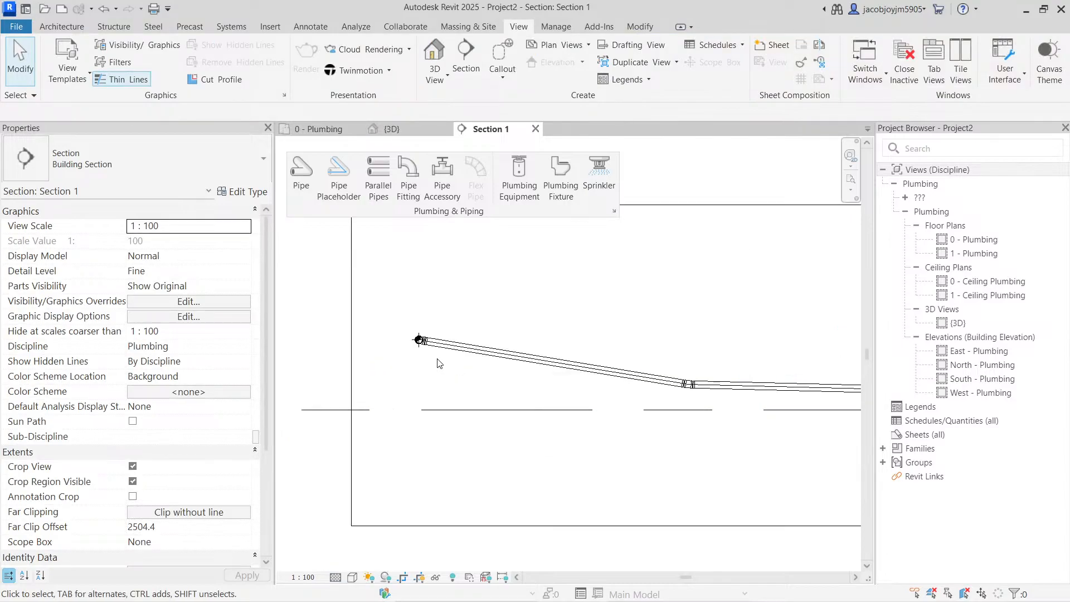
pyautogui.scroll(-2, 439, 371)
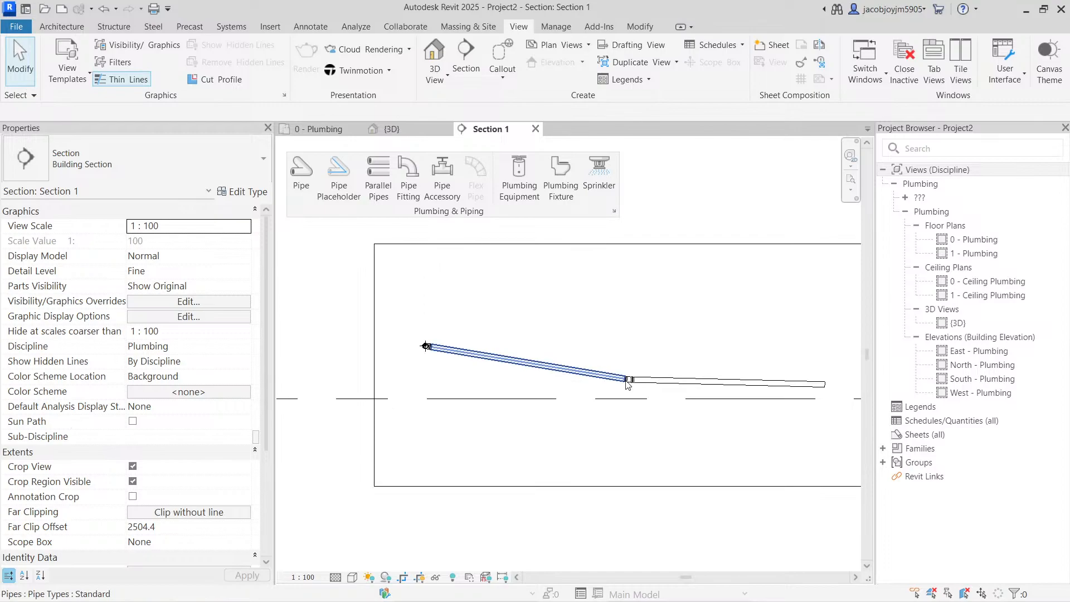
# - Annotate both branch pipe segments in the section with spot slopes placed above them
pyautogui.click(306, 26)
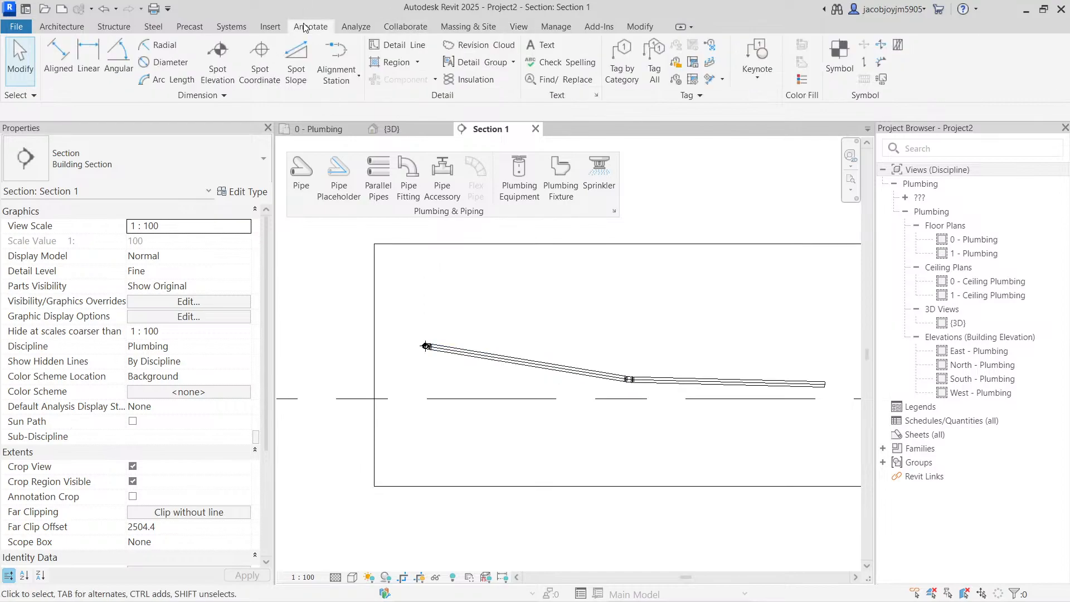
pyautogui.click(296, 61)
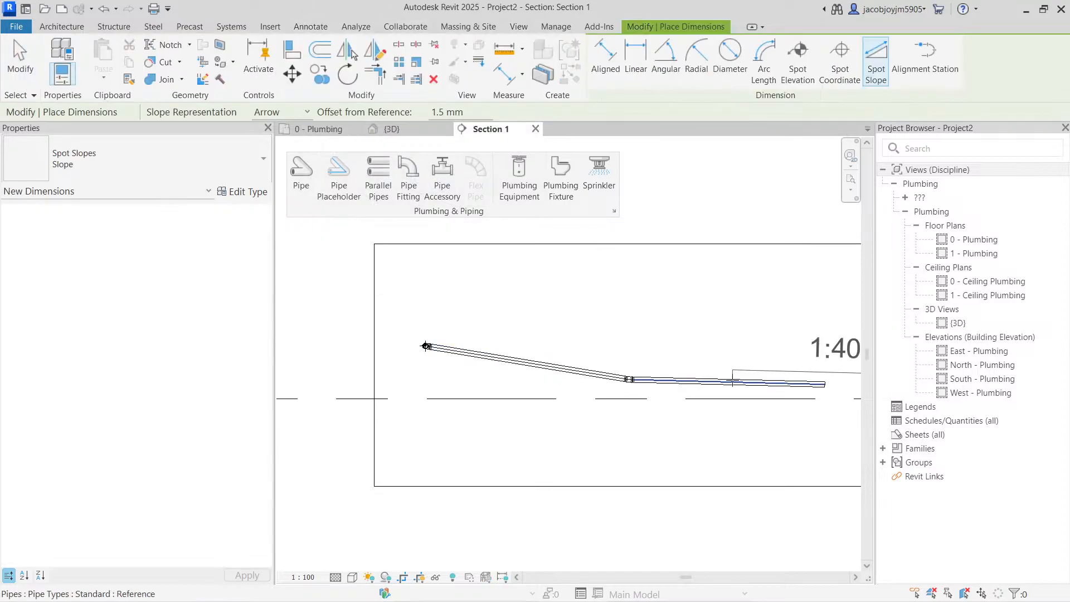
pyautogui.click(732, 382)
pyautogui.scroll(-1, 567, 330)
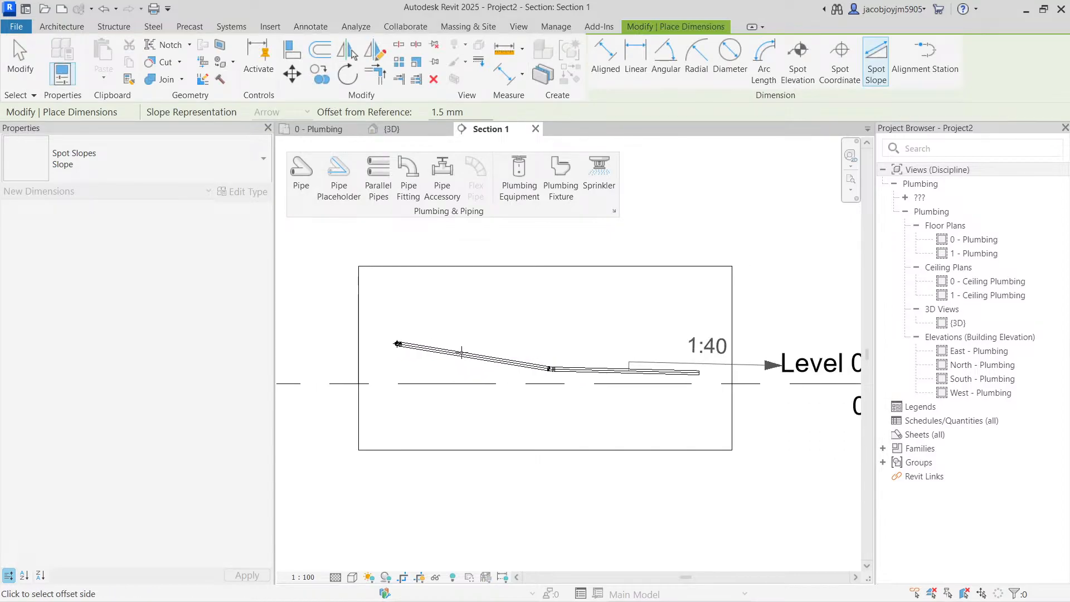
pyautogui.scroll(2, 462, 353)
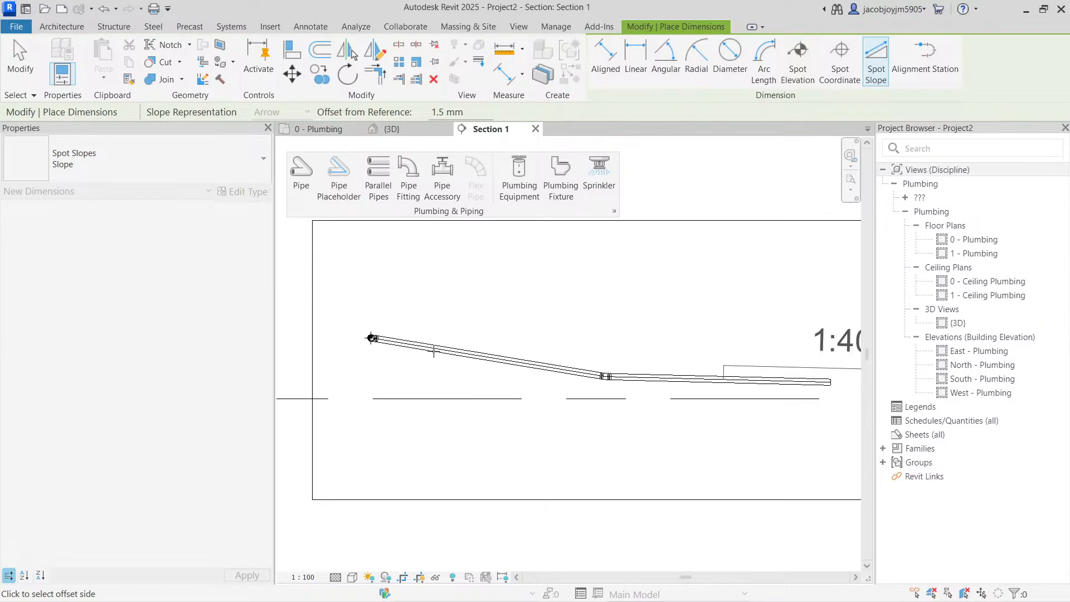
pyautogui.press('Escape')
pyautogui.scroll(-1, 434, 351)
pyautogui.moveTo(434, 351); pyautogui.dragTo(476, 357, button='middle')
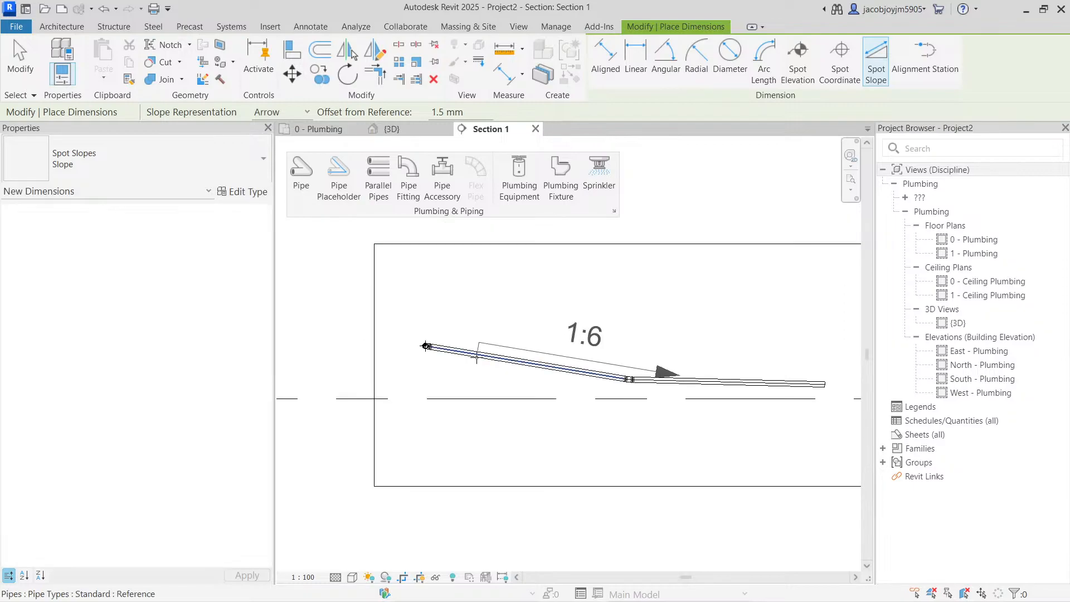
pyautogui.click(734, 377)
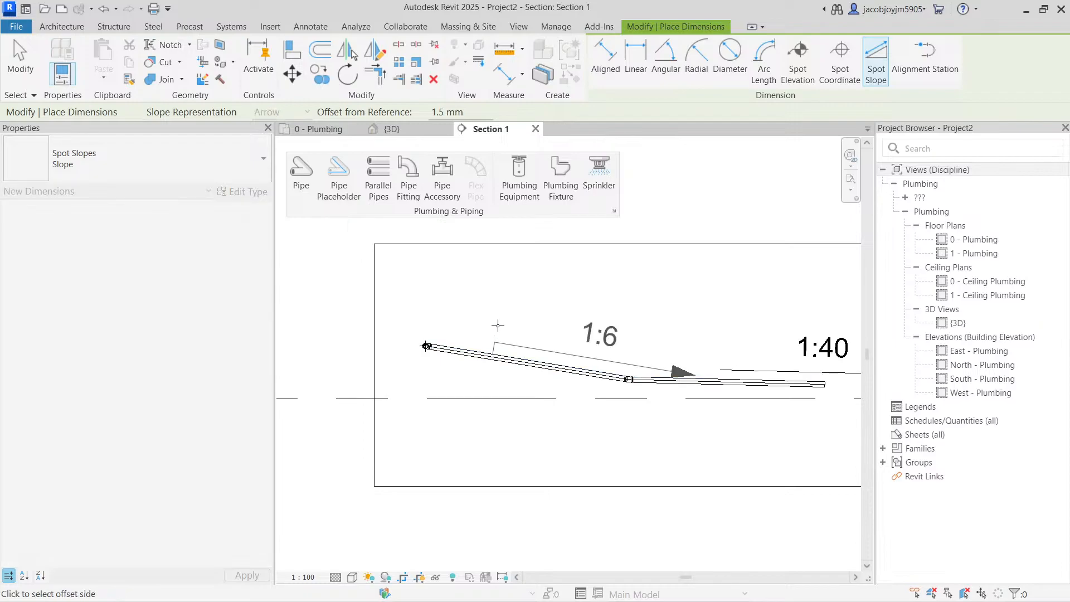
pyautogui.click(498, 326)
pyautogui.press('Escape')
pyautogui.press('Escape')
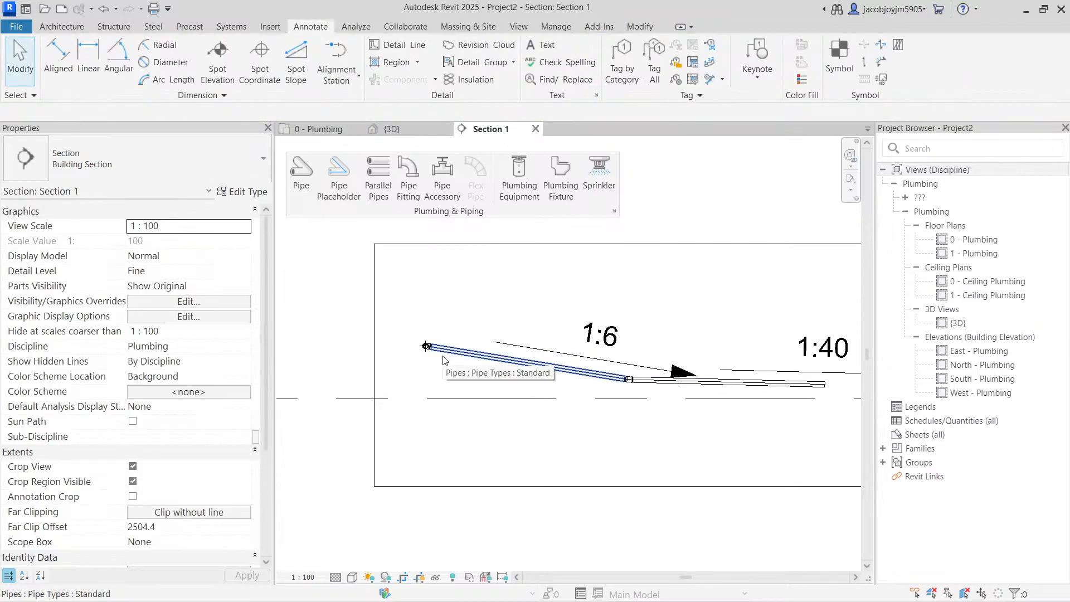
pyautogui.scroll(1, 445, 359)
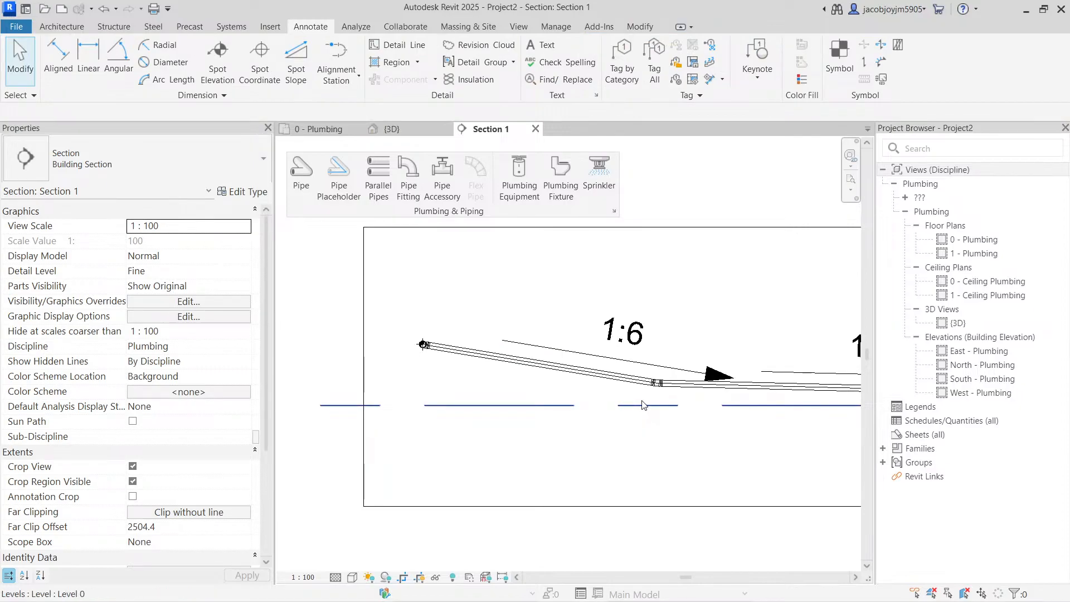
pyautogui.moveTo(646, 401)
pyautogui.mouseDown(button='middle')
pyautogui.moveTo(556, 383)
pyautogui.moveTo(726, 408)
pyautogui.mouseUp(button='middle')
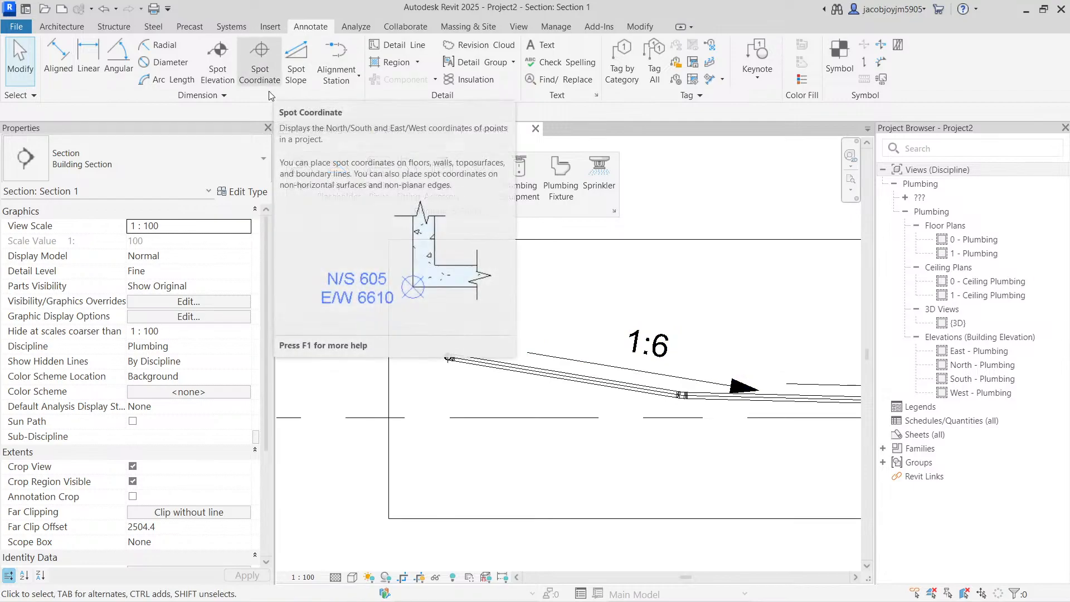
pyautogui.click(57, 66)
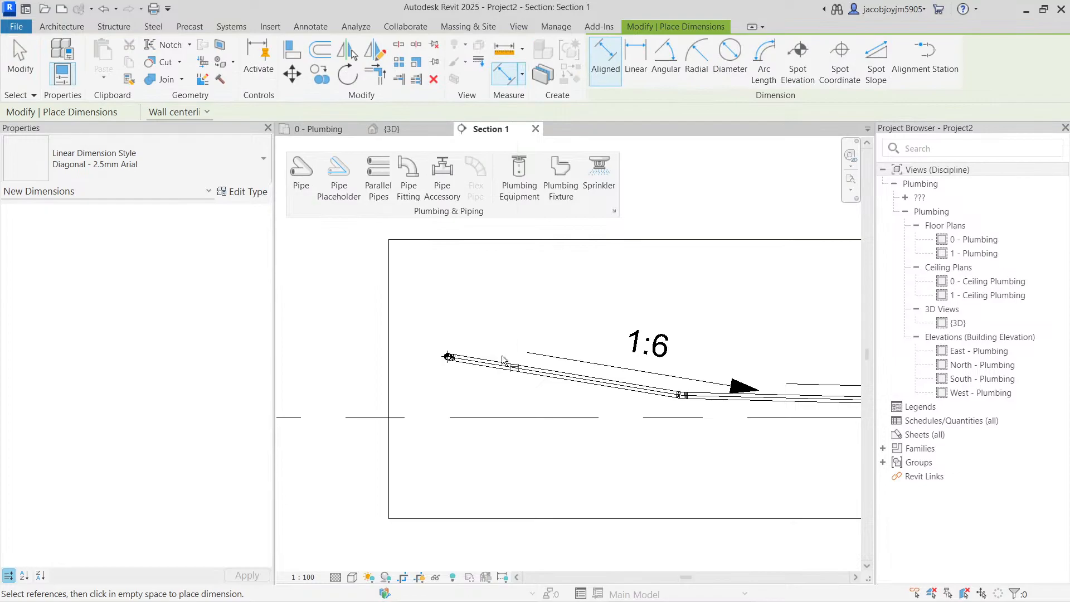
pyautogui.scroll(2, 504, 359)
pyautogui.scroll(-2, 387, 370)
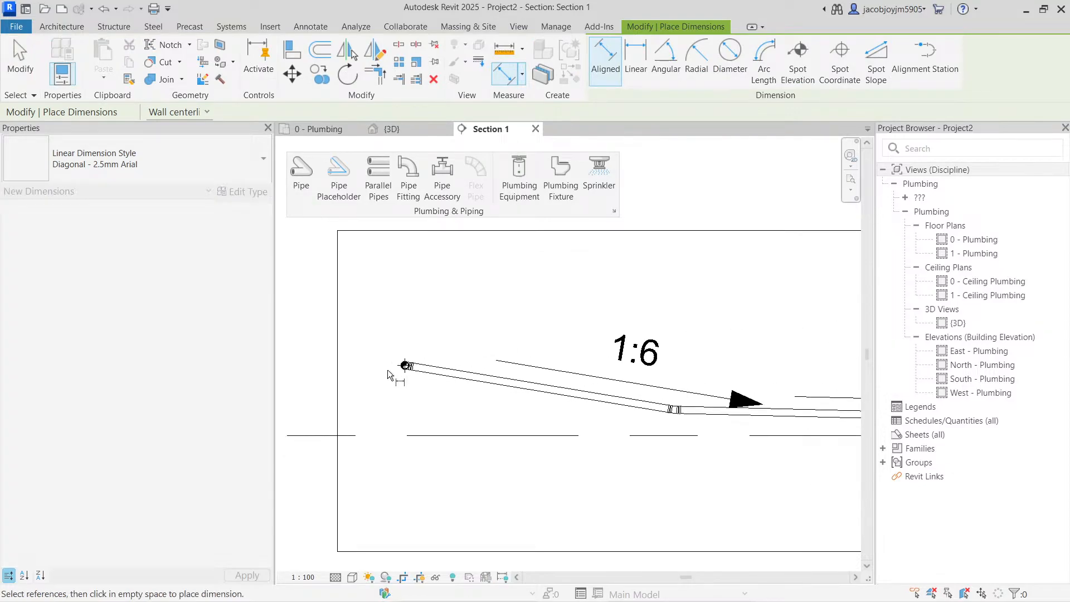
pyautogui.scroll(1, 640, 407)
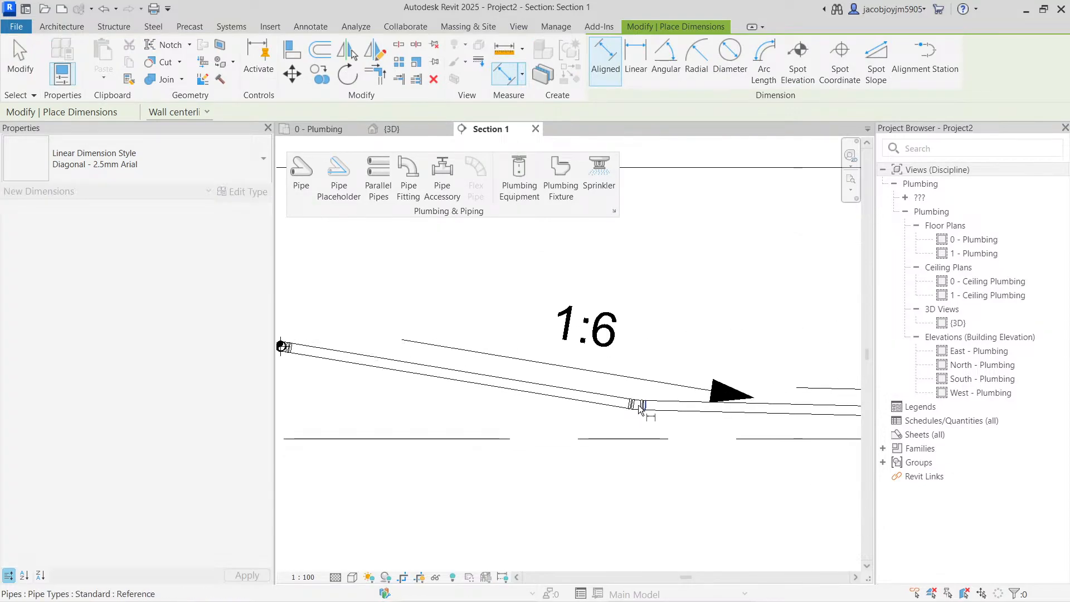
pyautogui.scroll(2, 642, 402)
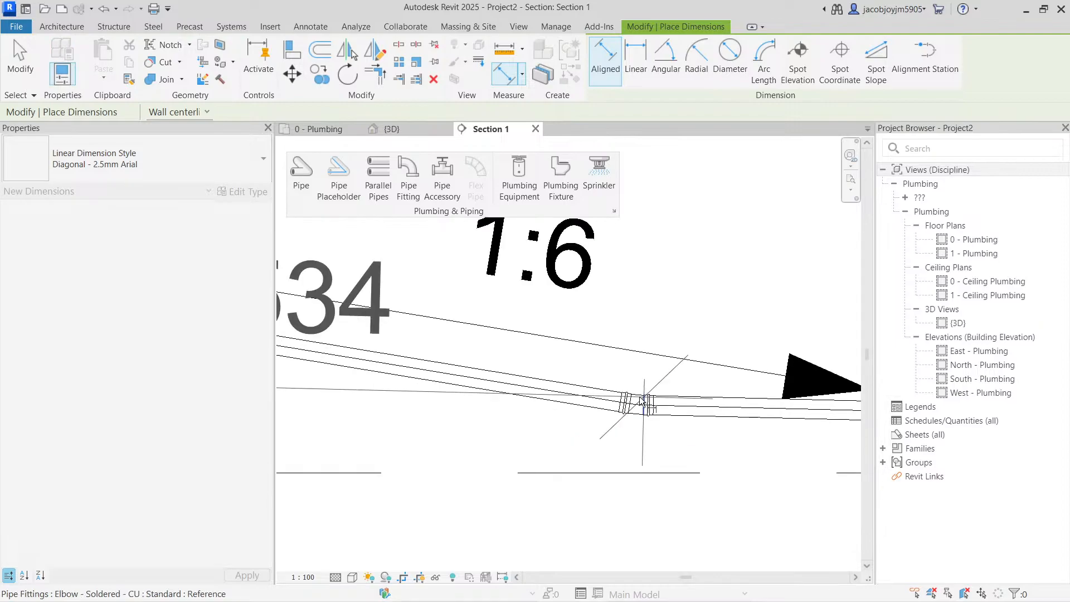
pyautogui.scroll(-3, 640, 398)
pyautogui.moveTo(640, 401); pyautogui.dragTo(635, 274, button='middle')
pyautogui.press('Escape')
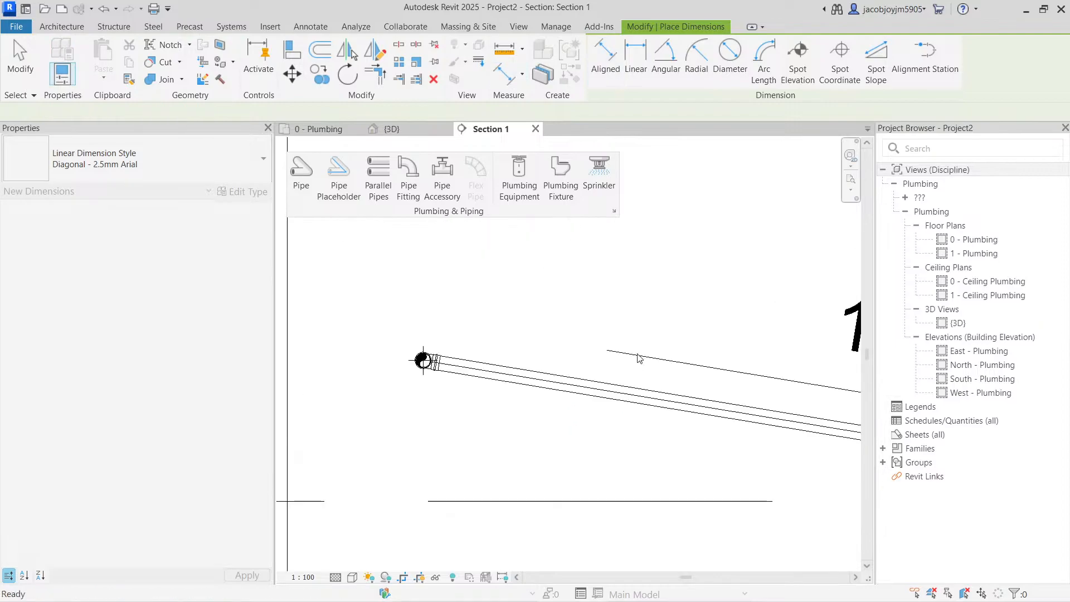
pyautogui.scroll(-2, 502, 377)
pyautogui.moveTo(741, 410); pyautogui.dragTo(623, 413, button='middle')
pyautogui.press('Escape')
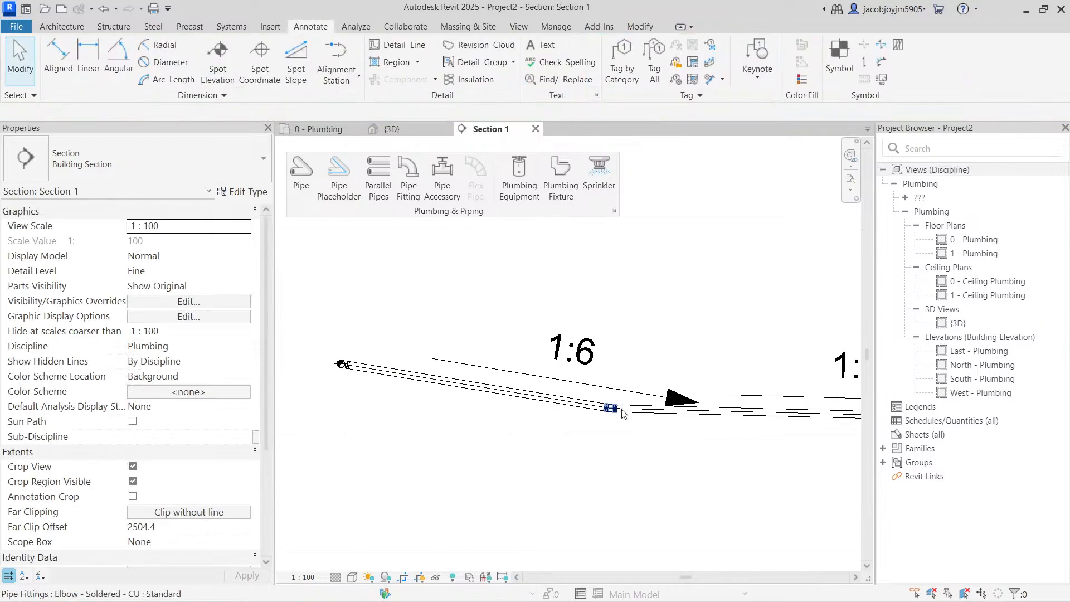
# - Draw short detail lines along the centrelines of both branch segments at the elbow and trim them to a corner
pyautogui.press('d')
pyautogui.press('l')
pyautogui.scroll(2, 623, 413)
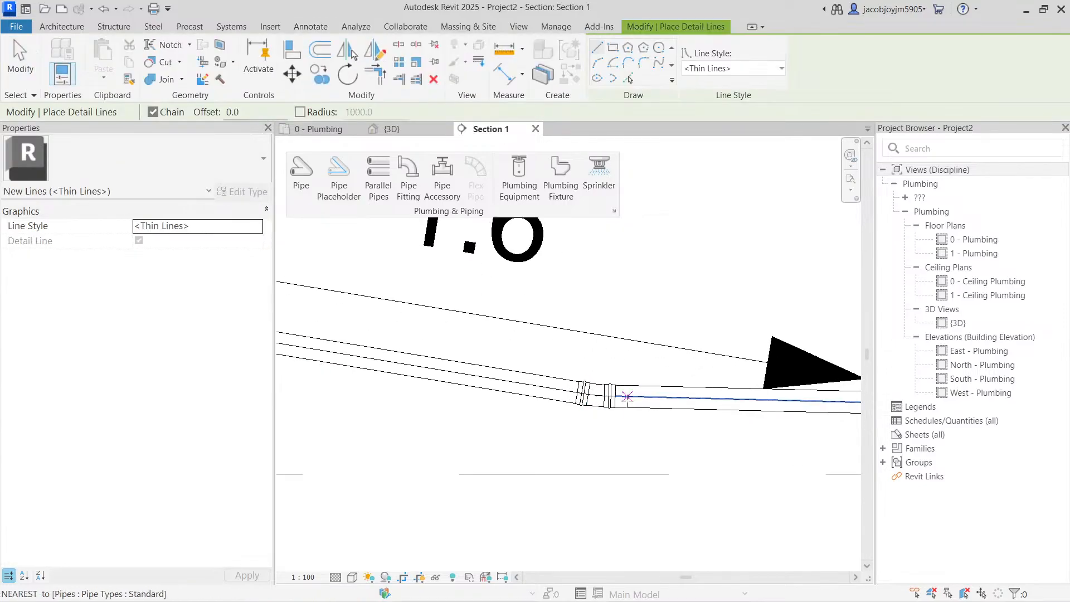
pyautogui.scroll(2, 627, 397)
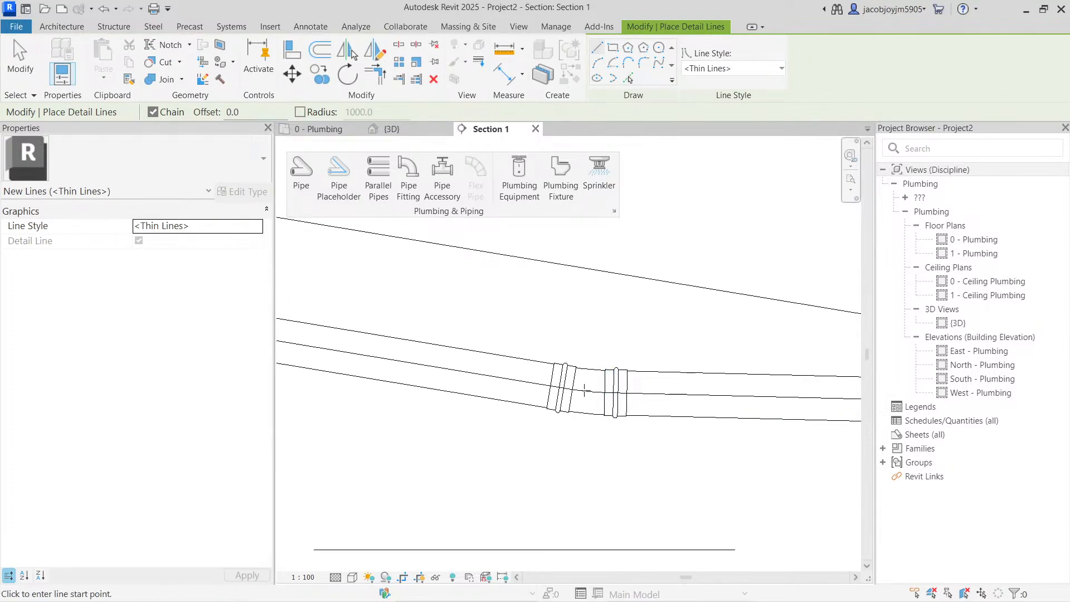
pyautogui.click(653, 394)
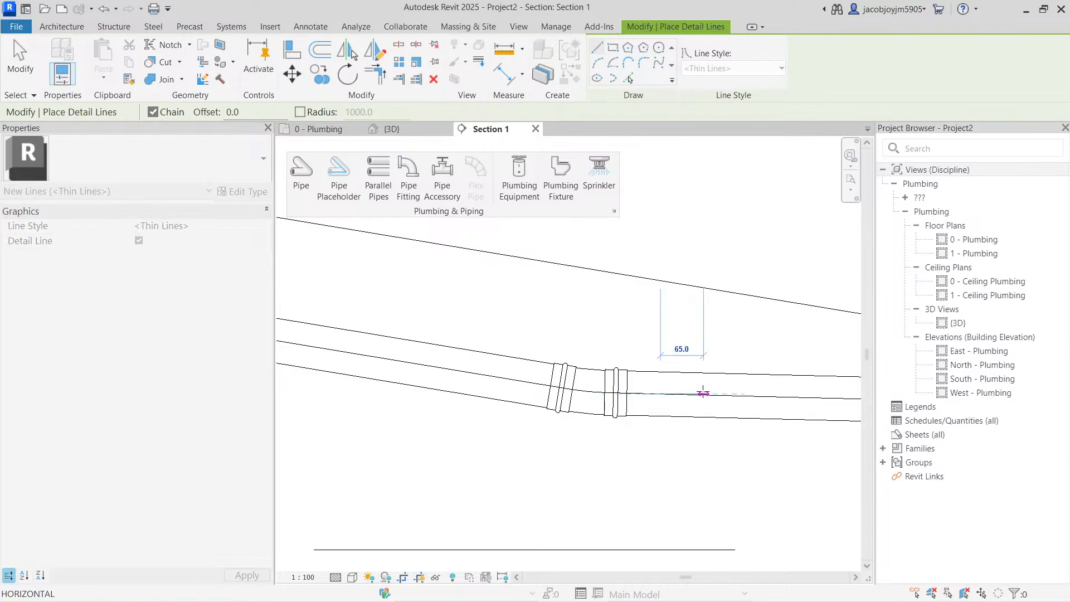
pyautogui.press('Escape')
pyautogui.click(518, 381)
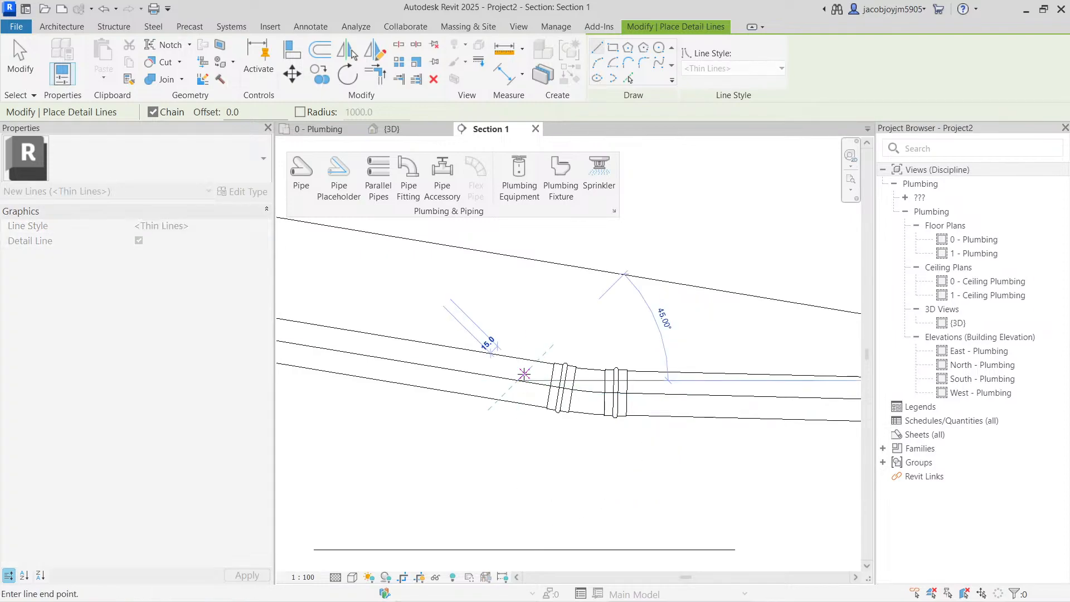
pyautogui.press('Escape')
pyautogui.press('Escape')
pyautogui.press('t')
pyautogui.press('r')
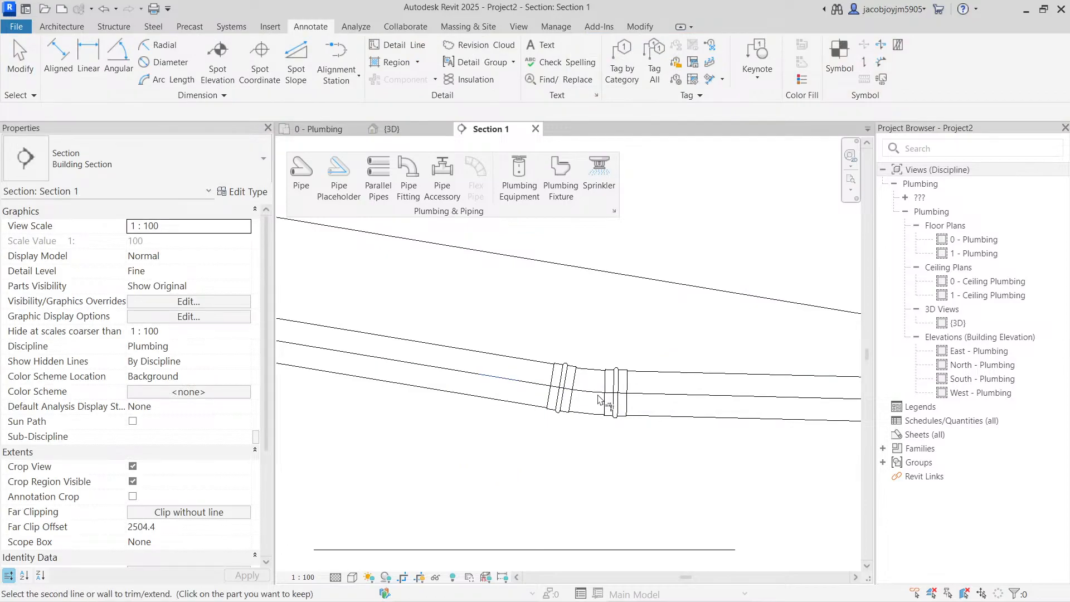
pyautogui.press('Escape')
pyautogui.press('Escape')
# - Draw a short detail line upward from the point where the two segments' centrelines meet inside the elbow
pyautogui.press('d')
pyautogui.press('l')
pyautogui.scroll(1, 590, 393)
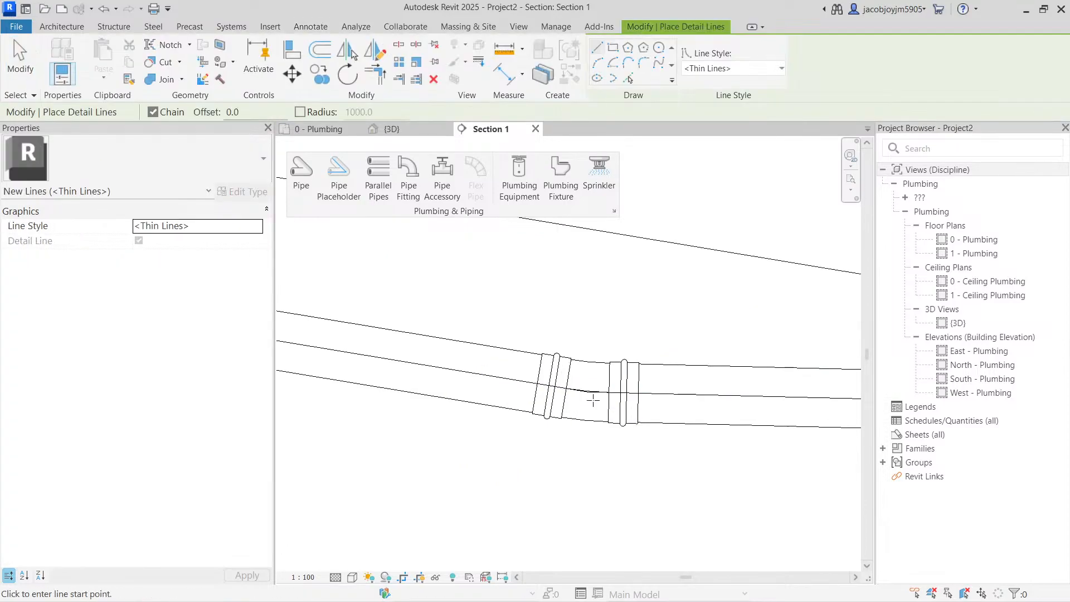
pyautogui.click(588, 392)
pyautogui.click(588, 392)
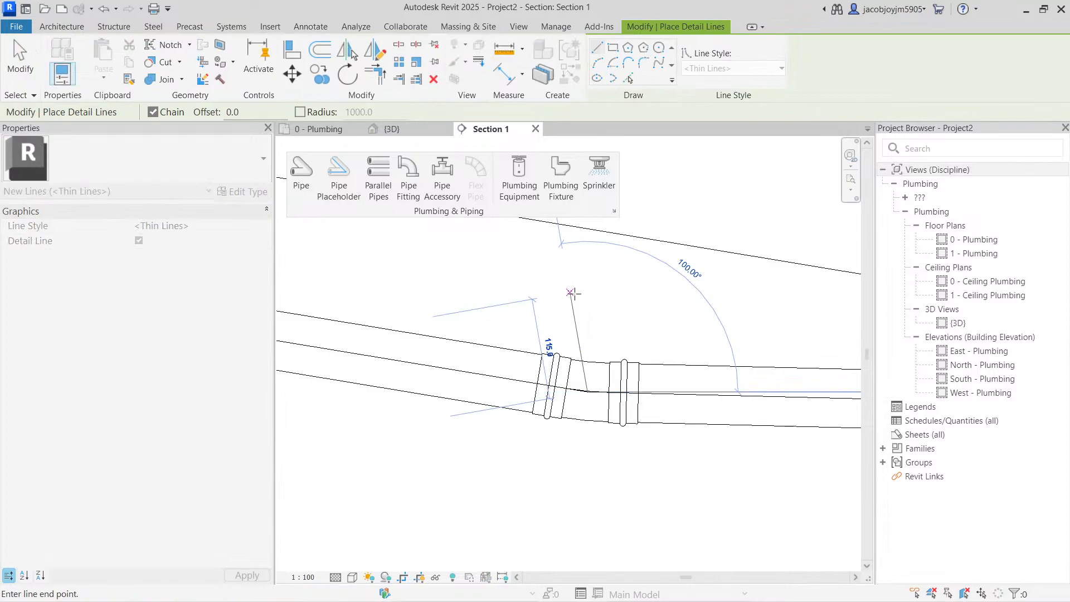
pyautogui.press('Escape')
pyautogui.press('Escape')
# - Place an aligned dimension above the first branch segment, from its connection to the main pipe to the vertical detail line at the elbow
pyautogui.scroll(-3, 675, 379)
pyautogui.press('d')
pyautogui.press('i')
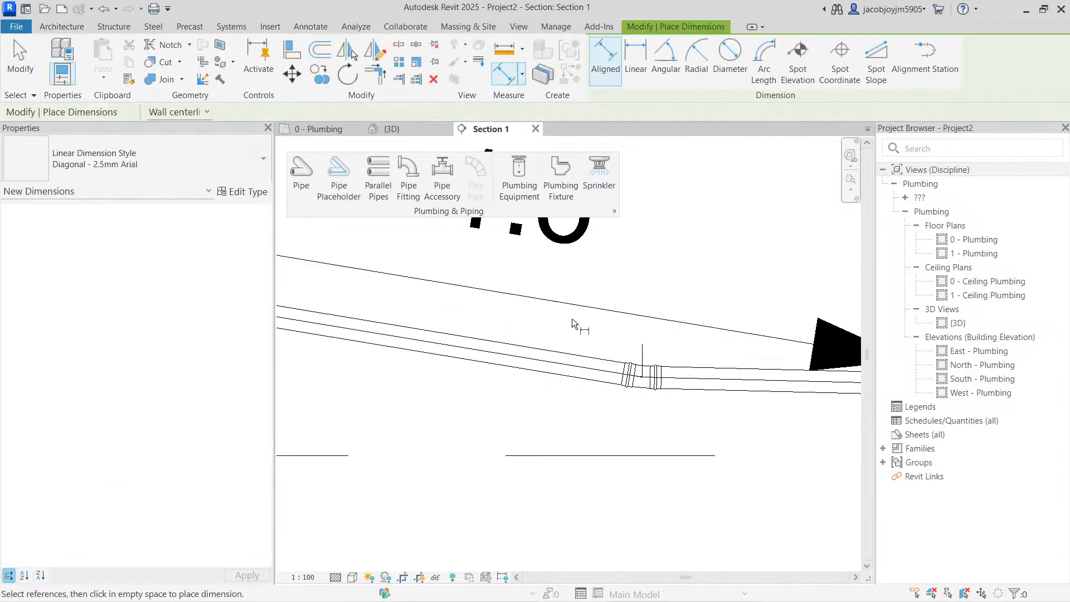
pyautogui.scroll(-3, 724, 397)
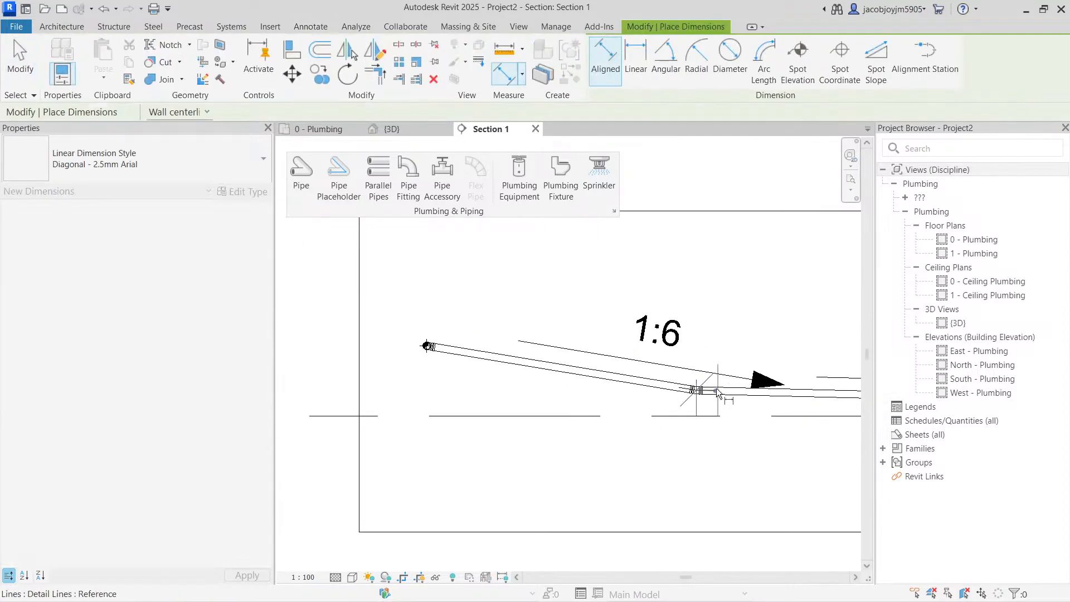
pyautogui.scroll(2, 429, 347)
pyautogui.click(421, 369)
pyautogui.scroll(-3, 423, 392)
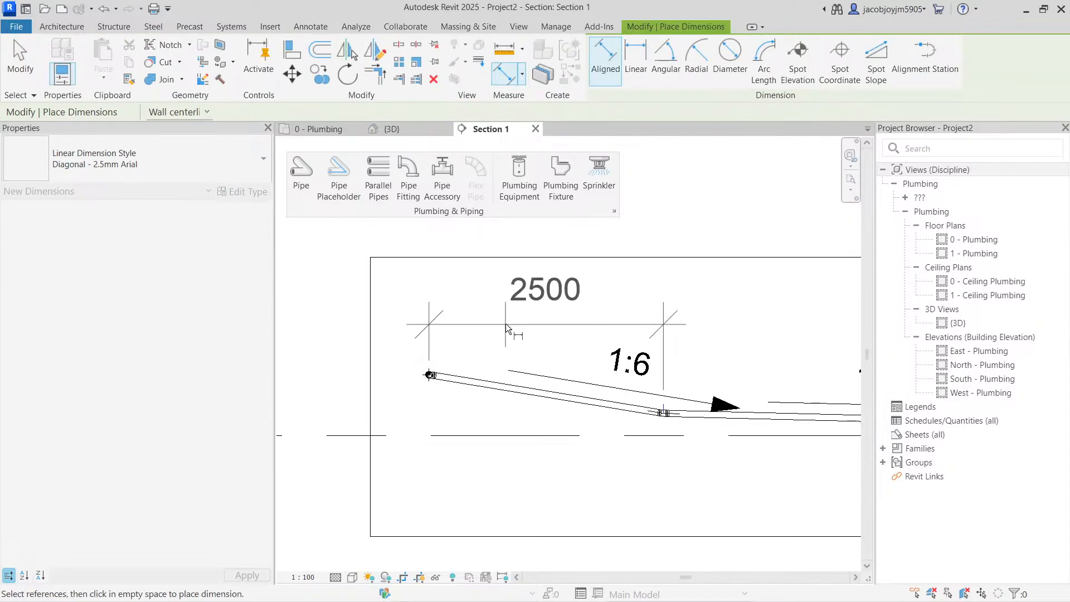
pyautogui.click(506, 325)
pyautogui.press('Escape')
pyautogui.press('Escape')
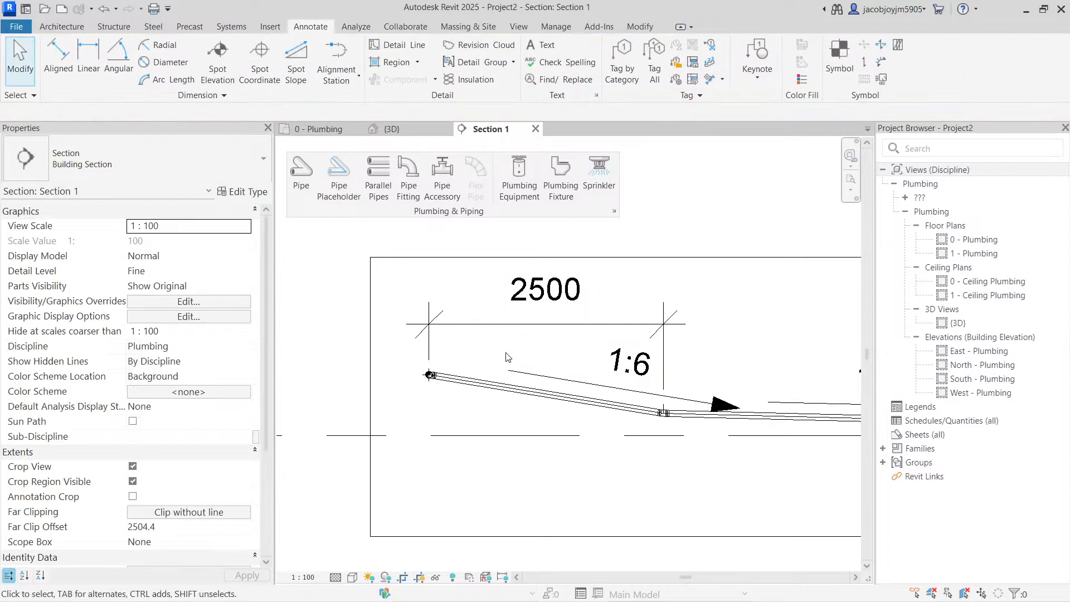
pyautogui.scroll(-1, 507, 355)
pyautogui.moveTo(648, 363); pyautogui.dragTo(597, 362, button='middle')
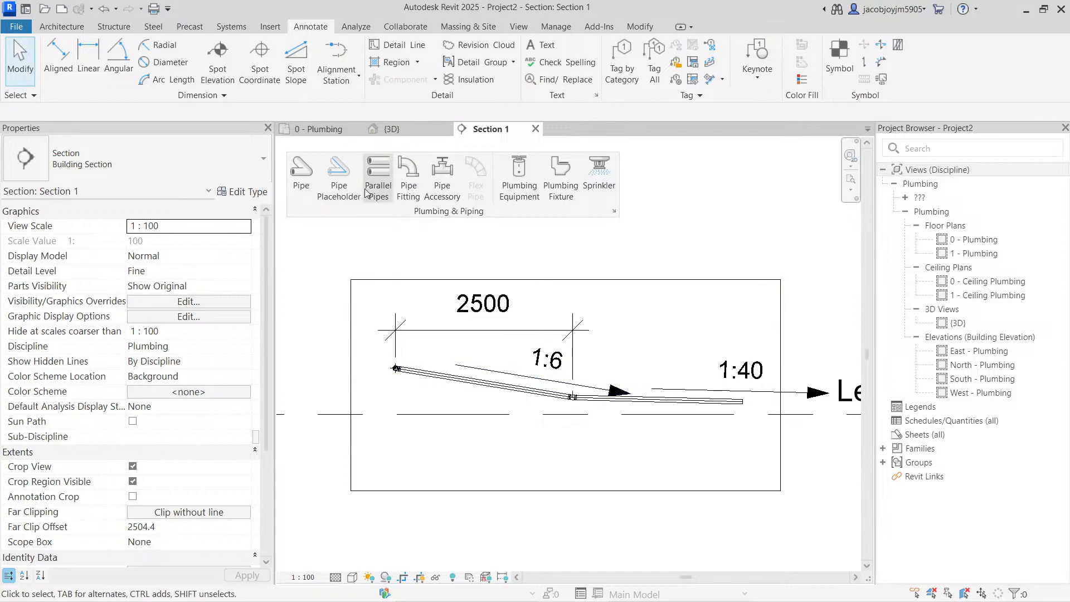
# - In the 0 - Plumbing floor plan, add a detail line offset 2500 mm from the unsloped pipe, crossing the joint of the branch segments
pyautogui.click(325, 136)
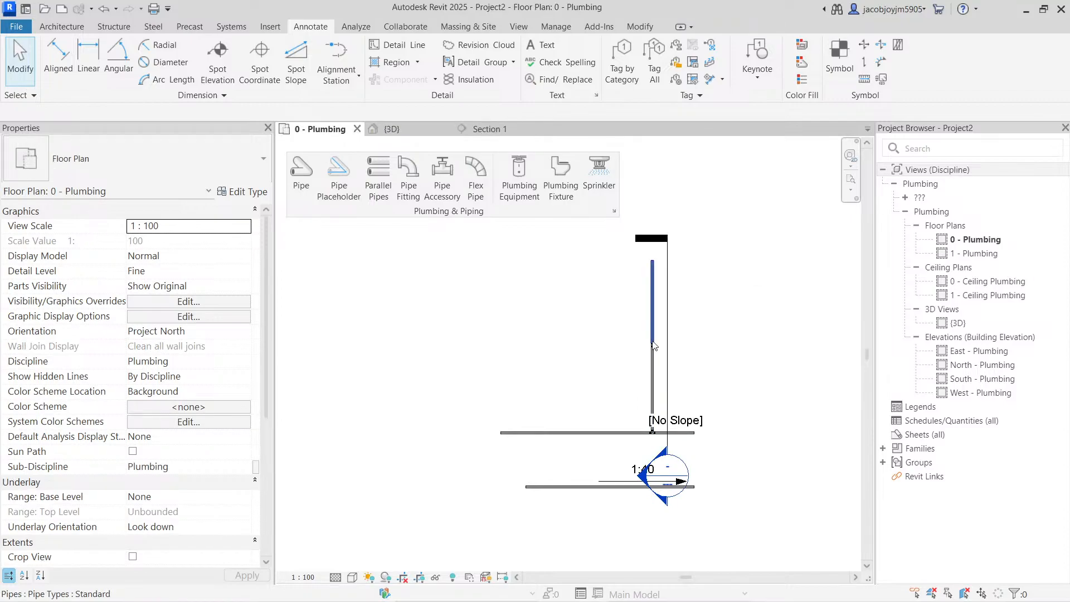
pyautogui.click(308, 183)
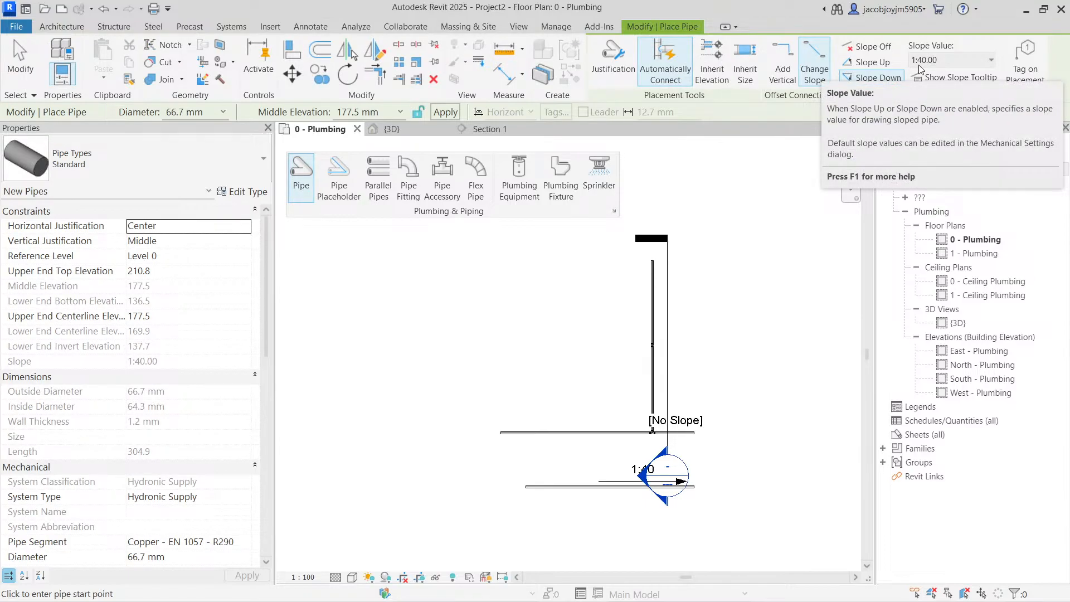
pyautogui.press('Escape')
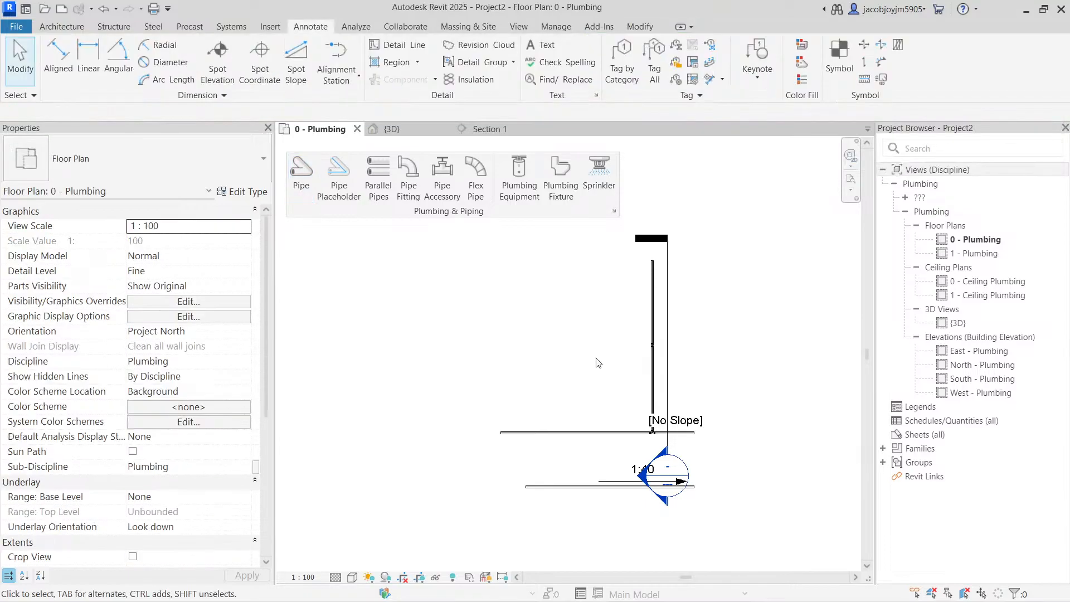
pyautogui.press('l')
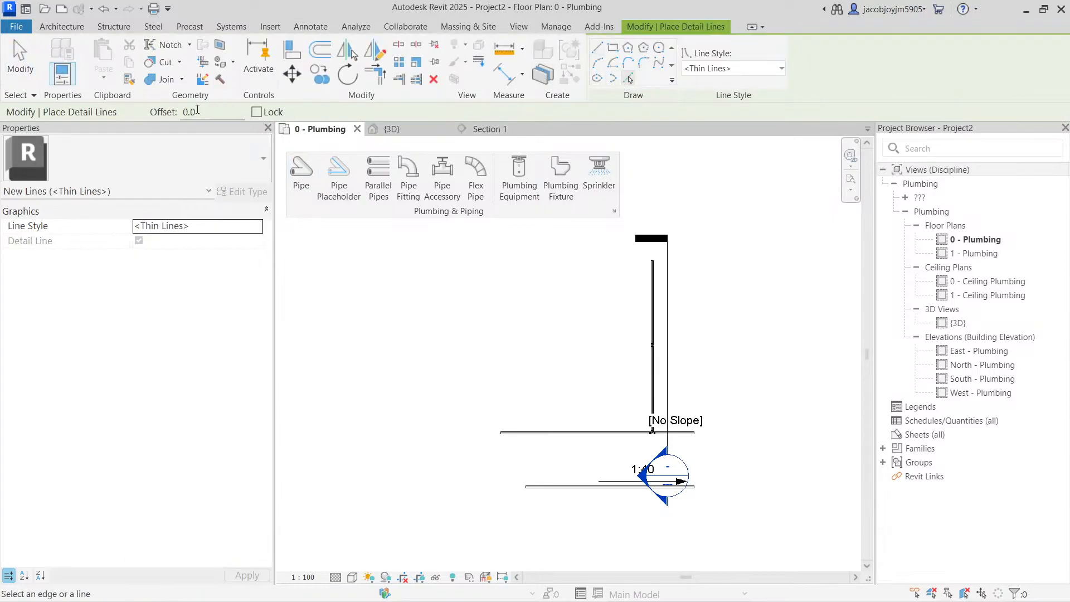
pyautogui.doubleClick(197, 110)
pyautogui.write('2500')
pyautogui.press('Return')
pyautogui.click(587, 434)
pyautogui.press('Escape')
pyautogui.press('Escape')
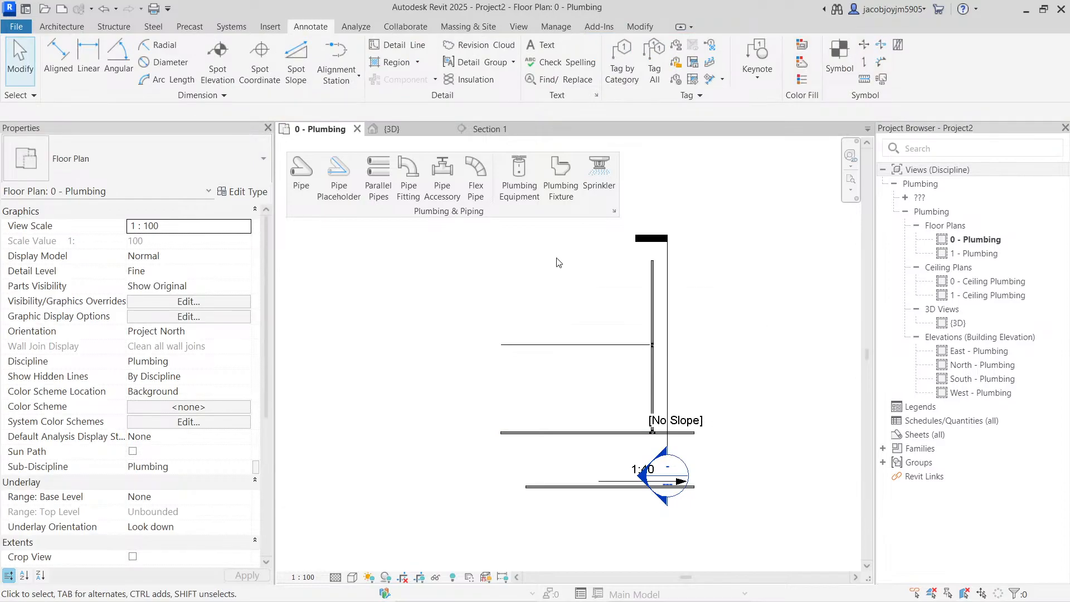
# - From the unsloped pipe, draw another perpendicular branch sloping down 1:40 from 177.5 mm middle elevation to the detail line, then continue it in line
pyautogui.click(313, 183)
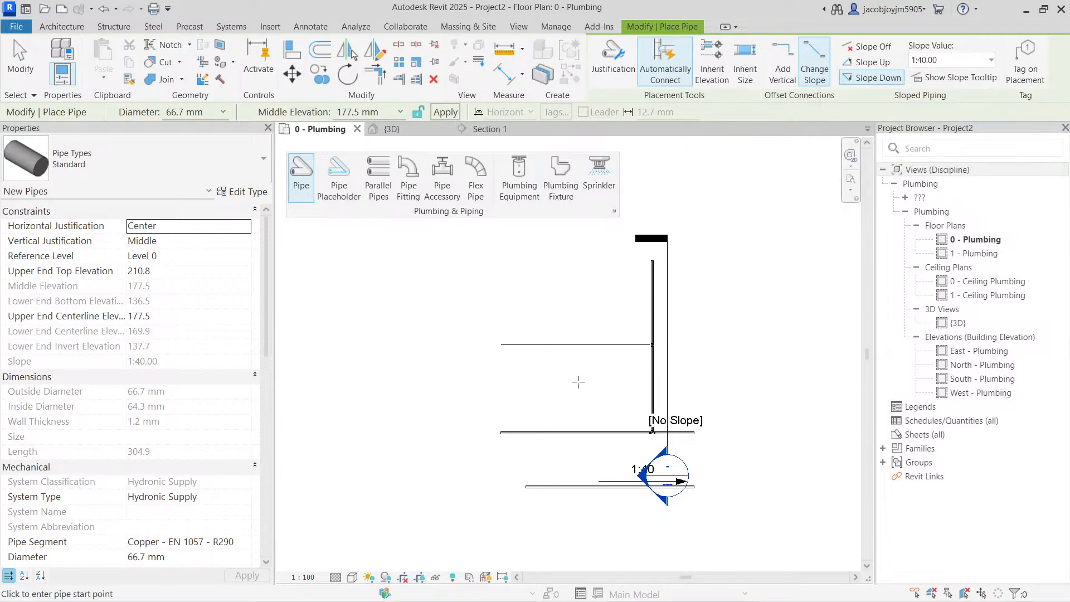
pyautogui.scroll(2, 577, 384)
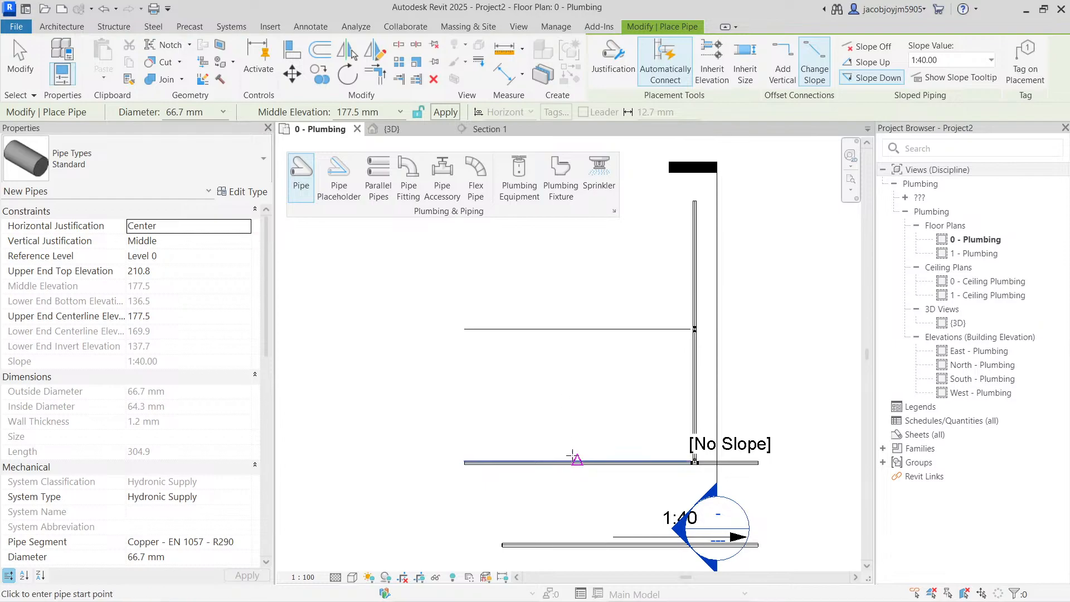
pyautogui.scroll(1, 566, 462)
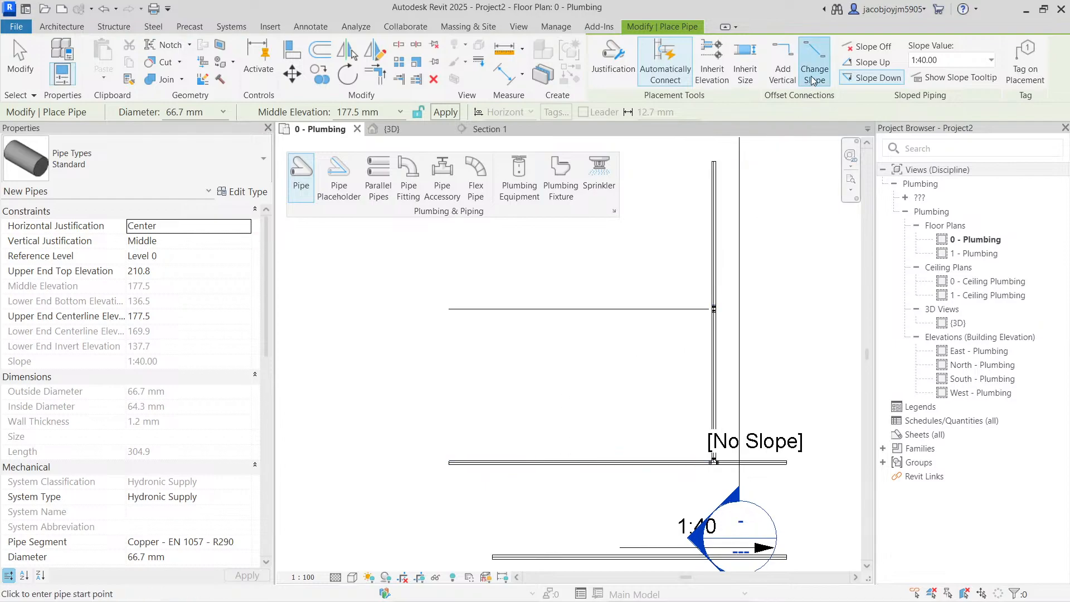
pyautogui.click(553, 462)
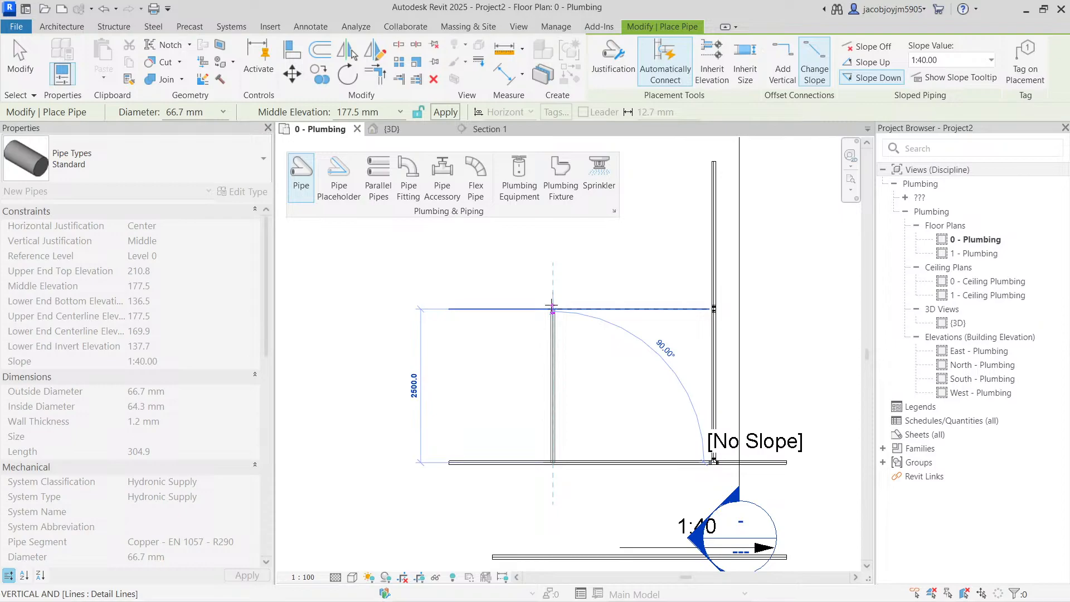
pyautogui.scroll(-2, 551, 307)
pyautogui.click(551, 225)
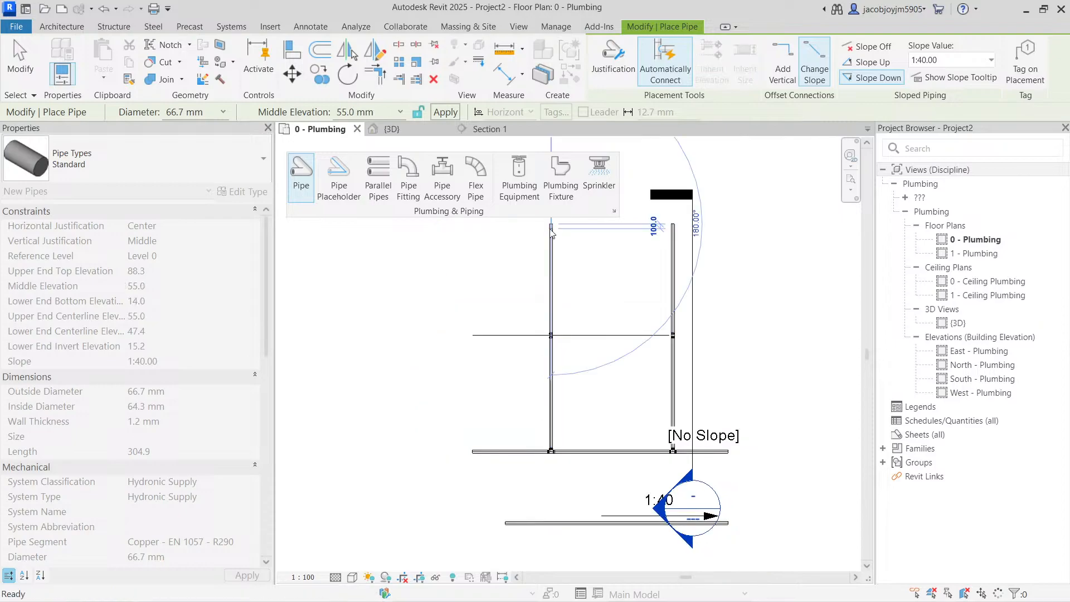
pyautogui.press('Escape')
pyautogui.press('Escape')
# - Move the section line between the two branches, check the new branch in the section view, and return to the 0 - Plumbing floor plan
pyautogui.click(693, 351)
pyautogui.moveTo(694, 351); pyautogui.dragTo(583, 352)
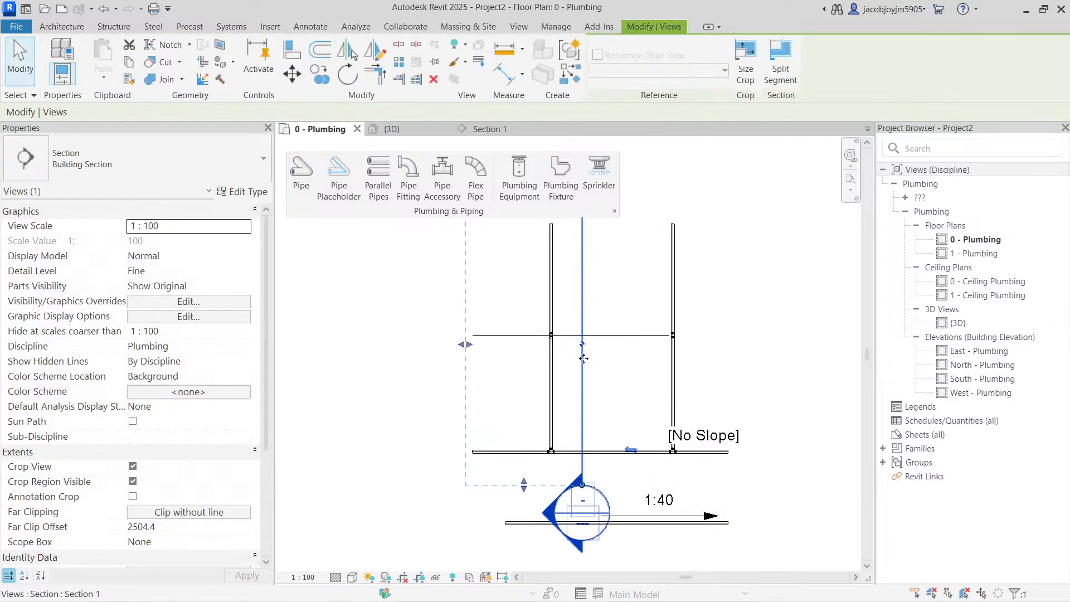
pyautogui.rightClick(584, 352)
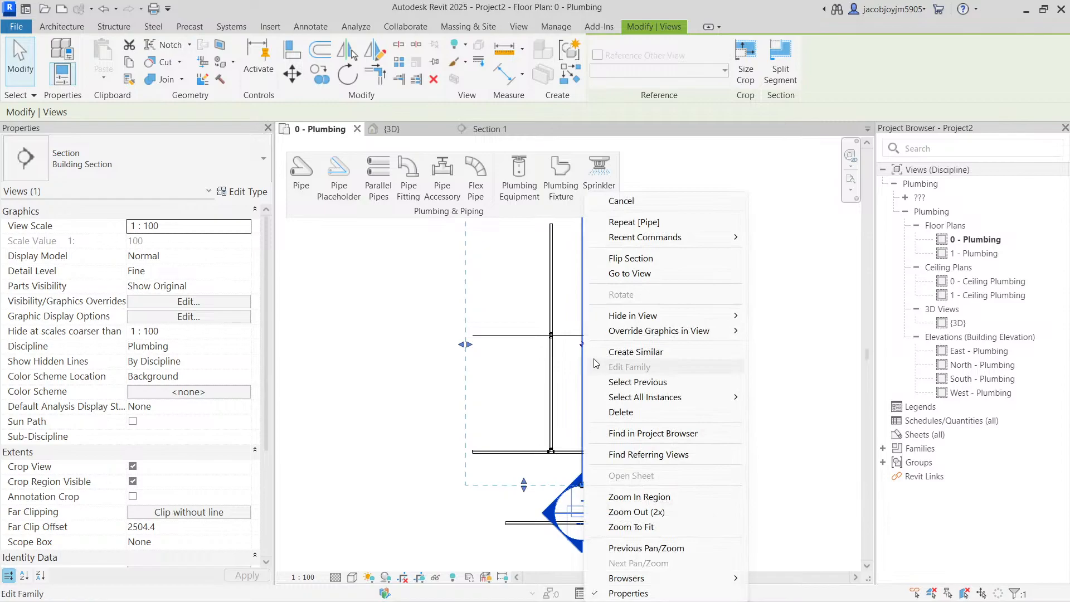
pyautogui.click(631, 274)
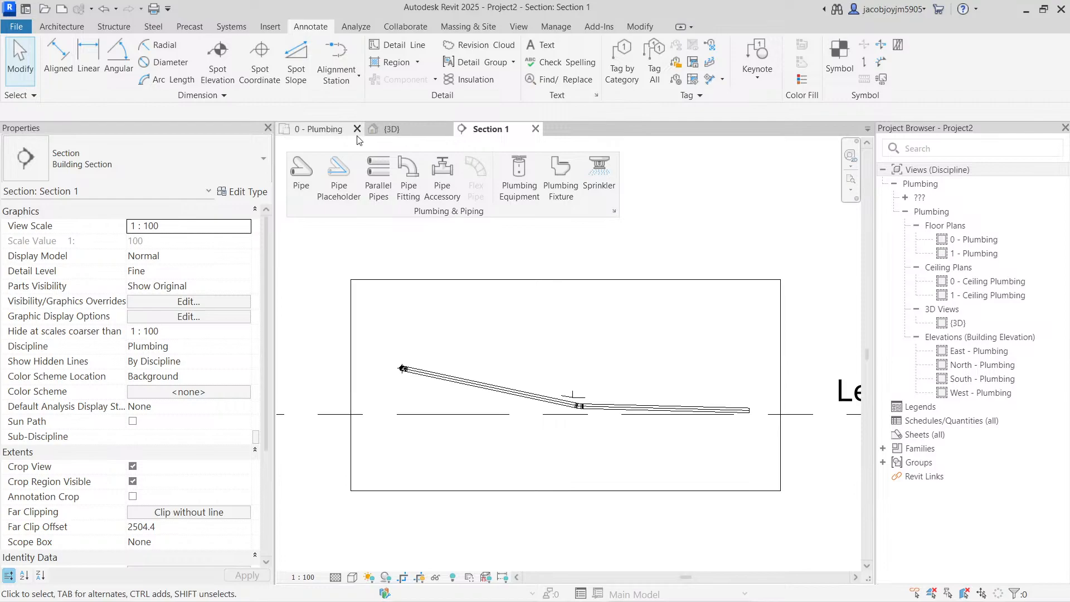
pyautogui.click(351, 132)
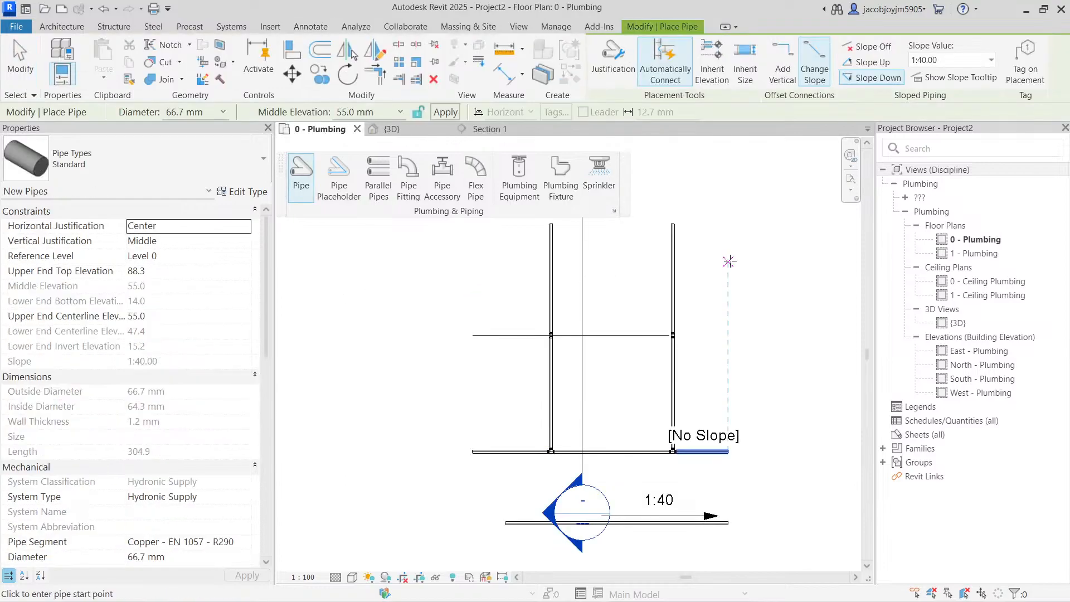
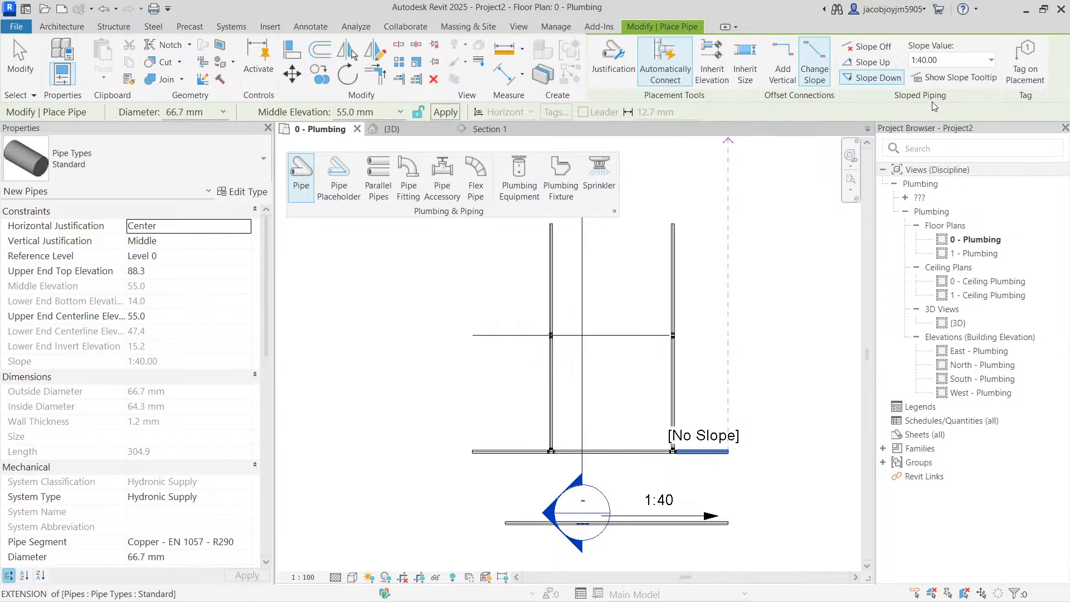
# - Turn on Tag on Placement and draw a pipe run beside the right branch: horizontal, about 1500 mm downward in plan, and horizontal again
pyautogui.click(1020, 70)
pyautogui.moveTo(649, 282); pyautogui.dragTo(527, 317, button='middle')
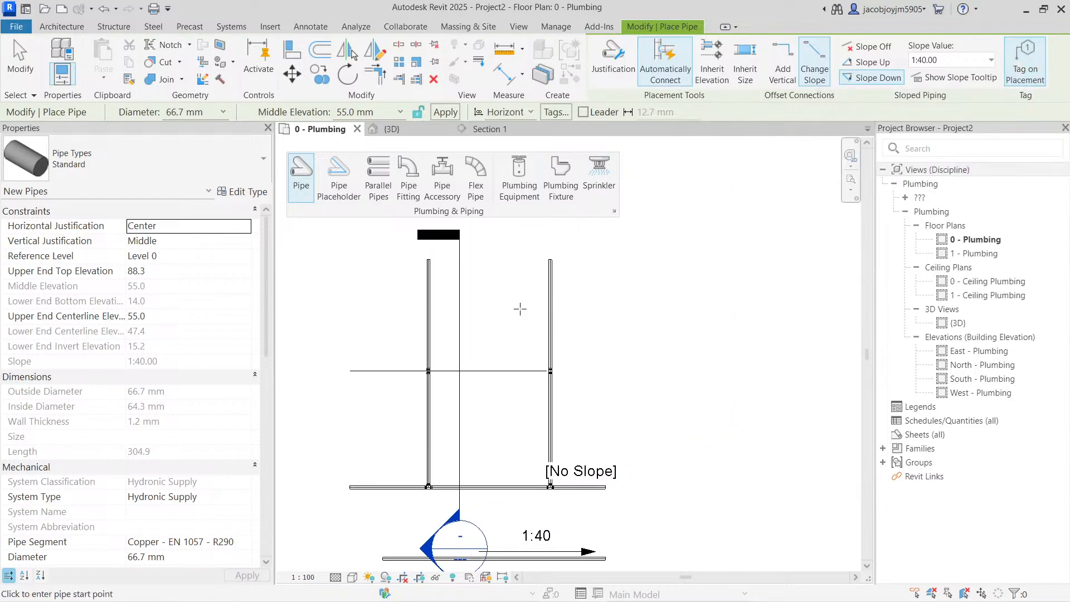
pyautogui.click(590, 293)
pyautogui.click(710, 293)
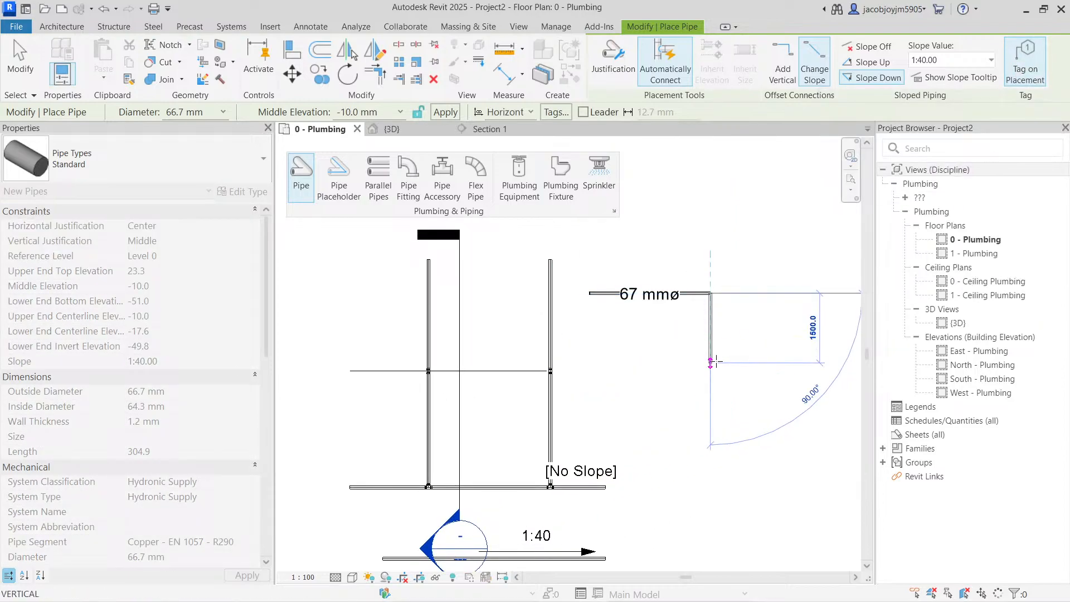
pyautogui.click(709, 363)
pyautogui.click(822, 360)
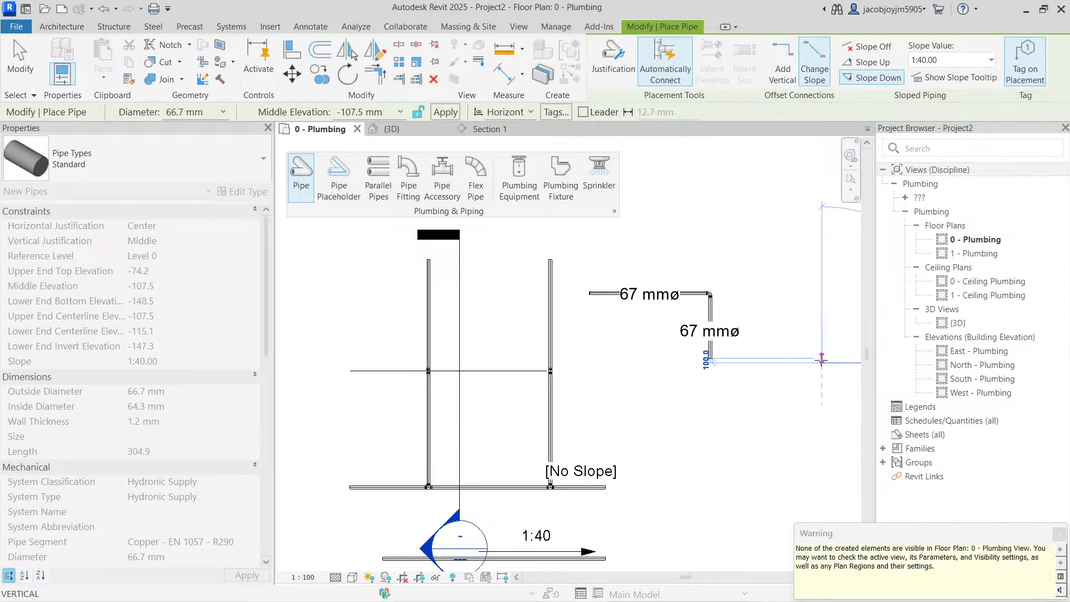
pyautogui.press('Escape')
pyautogui.press('Escape')
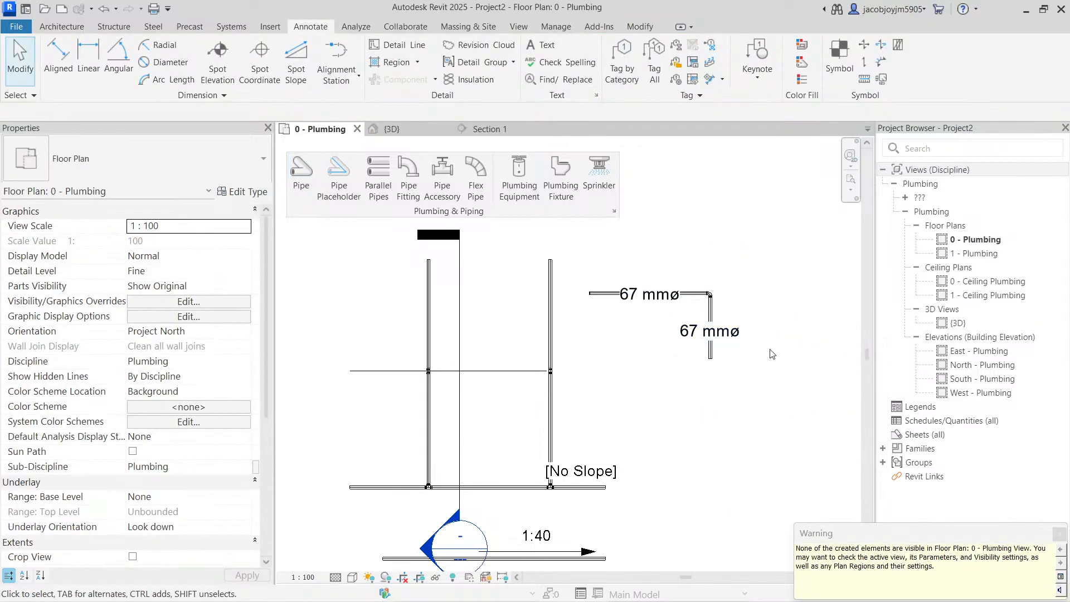
# - Move the size tag of the new run's vertical segment off the pipe, to its right side
pyautogui.scroll(-5, 54, 486)
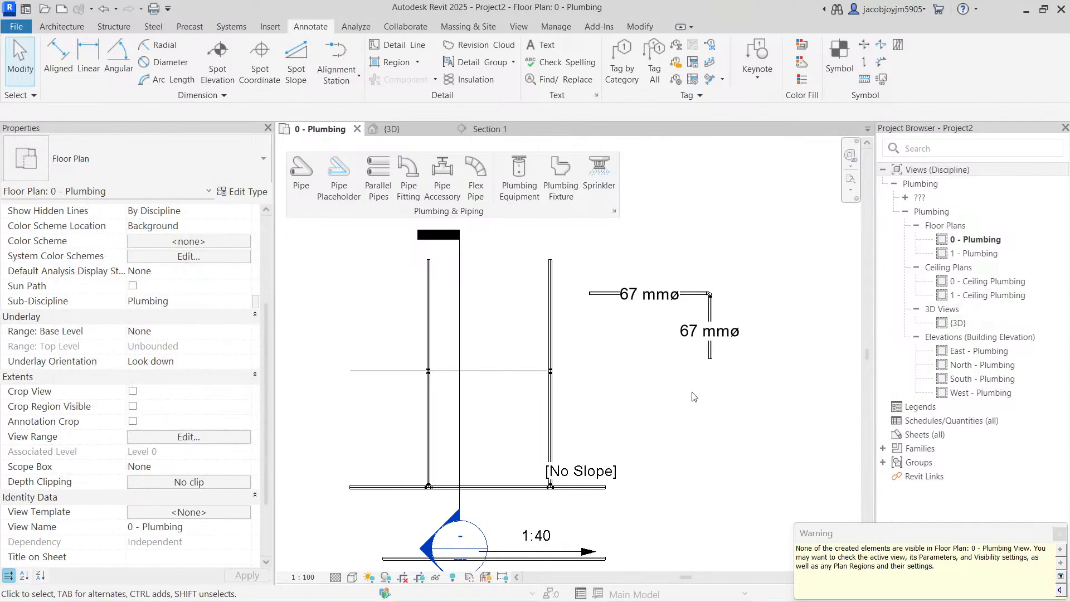
pyautogui.moveTo(721, 342); pyautogui.dragTo(547, 377, button='middle')
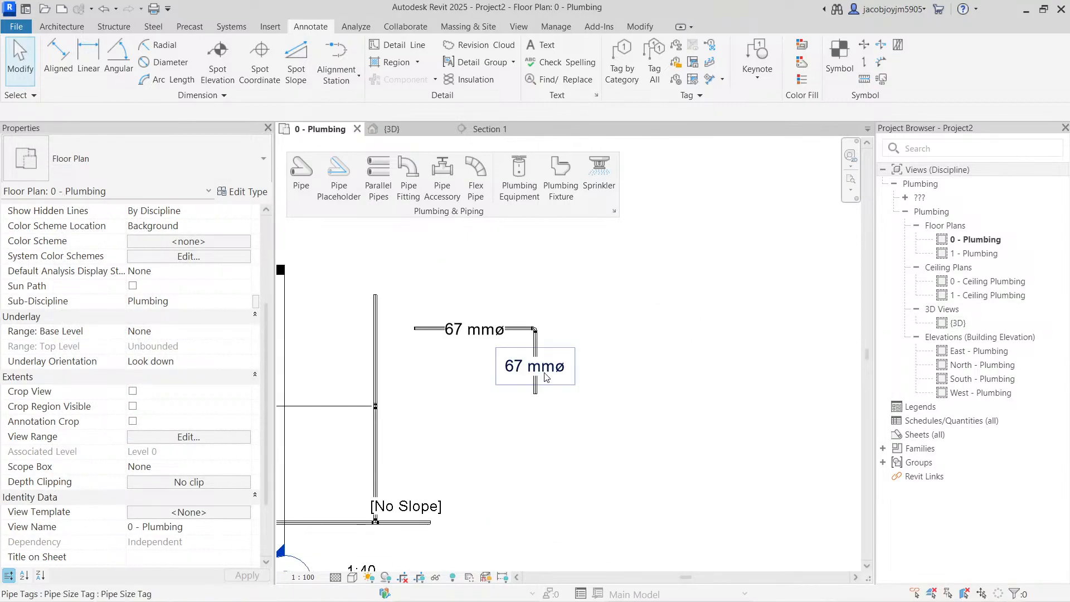
pyautogui.moveTo(546, 377); pyautogui.dragTo(582, 372)
pyautogui.press('Escape')
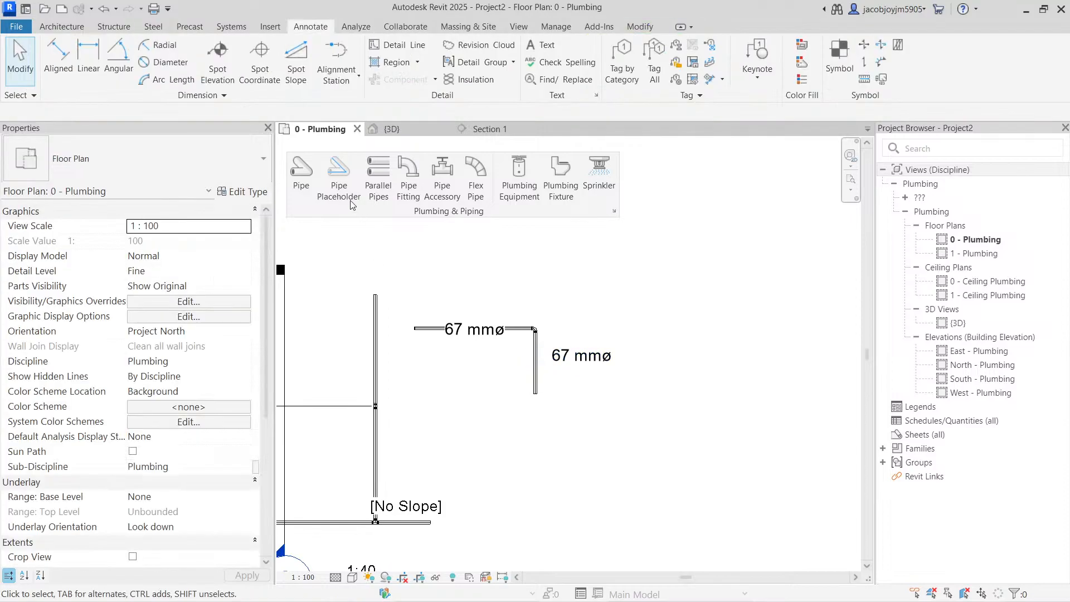
pyautogui.click(297, 176)
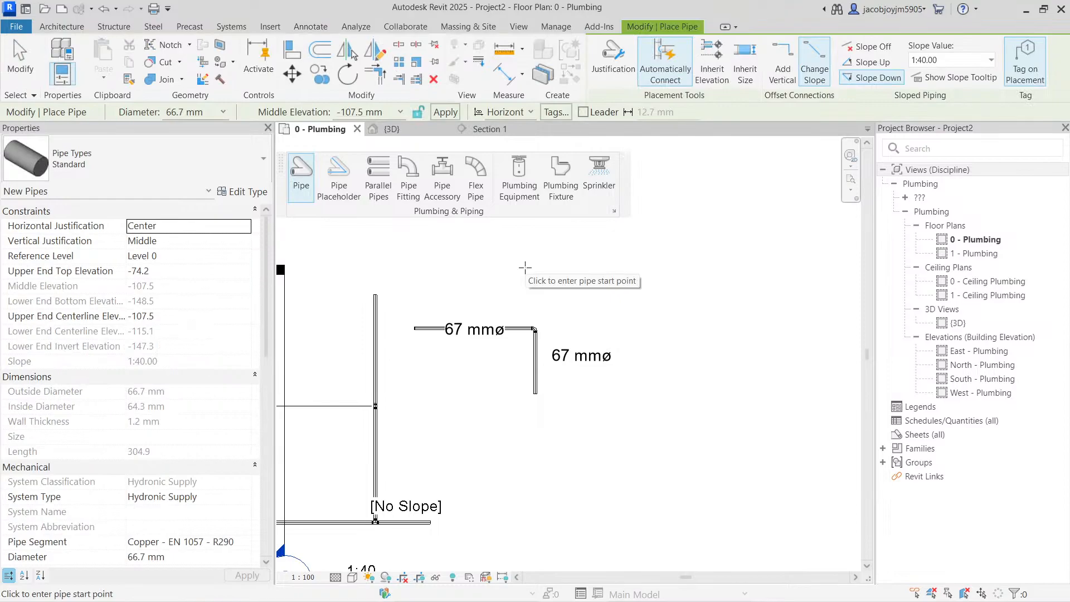
pyautogui.click(508, 455)
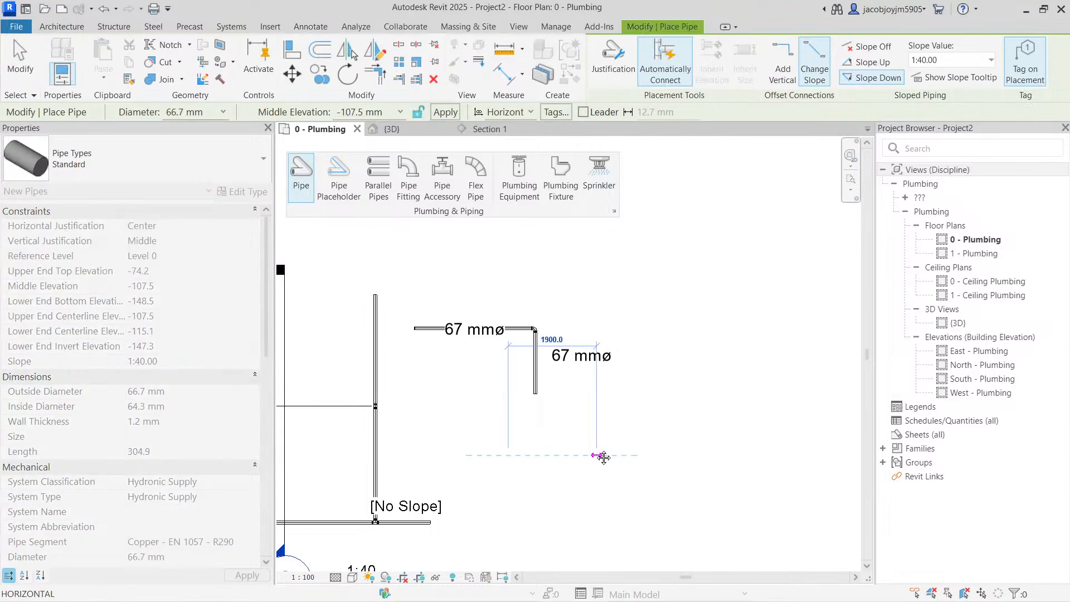
pyautogui.moveTo(595, 452); pyautogui.dragTo(765, 378, button='middle')
pyautogui.scroll(-3, 762, 380)
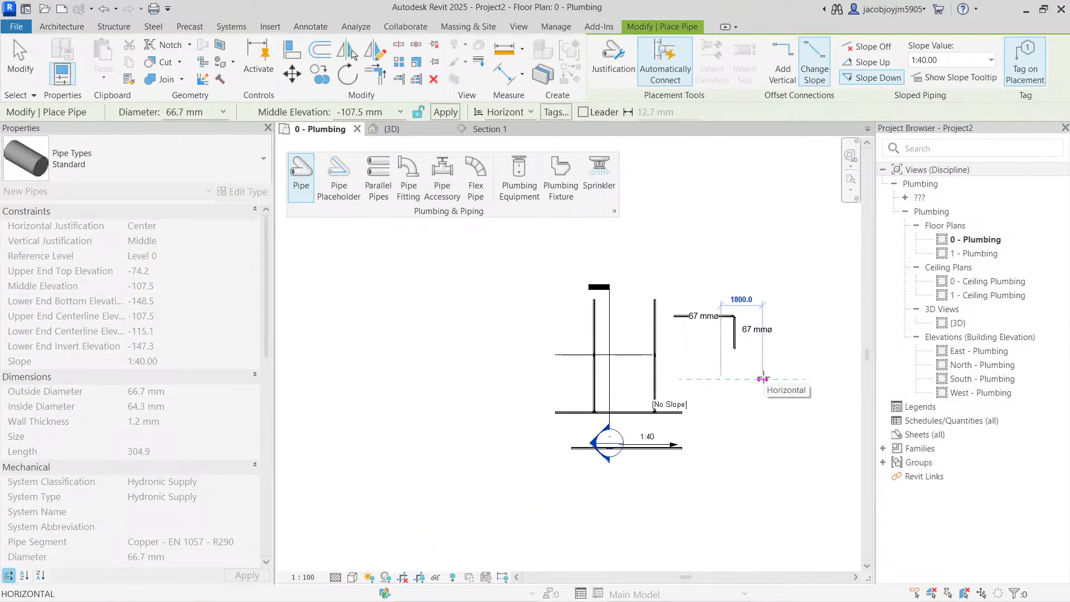
pyautogui.scroll(3, 674, 379)
pyautogui.press('Escape')
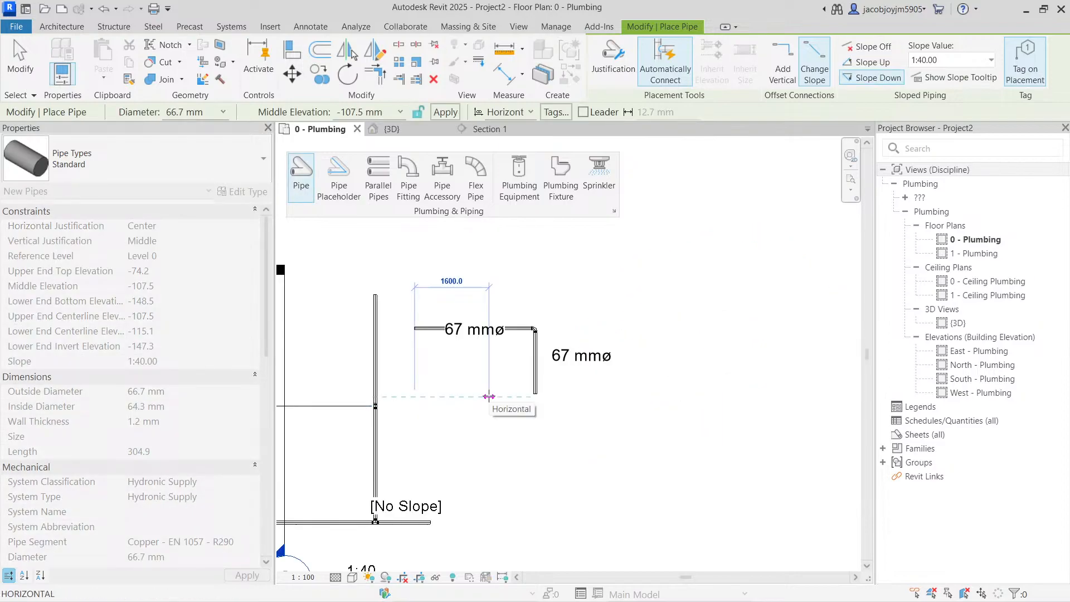
# - Set the middle elevation to 300 mm and draw a tagged three-segment stepped pipe below the previous run, with a vertical segment about 1600 mm long
pyautogui.scroll(-2, 571, 346)
pyautogui.moveTo(571, 346); pyautogui.dragTo(676, 330, button='middle')
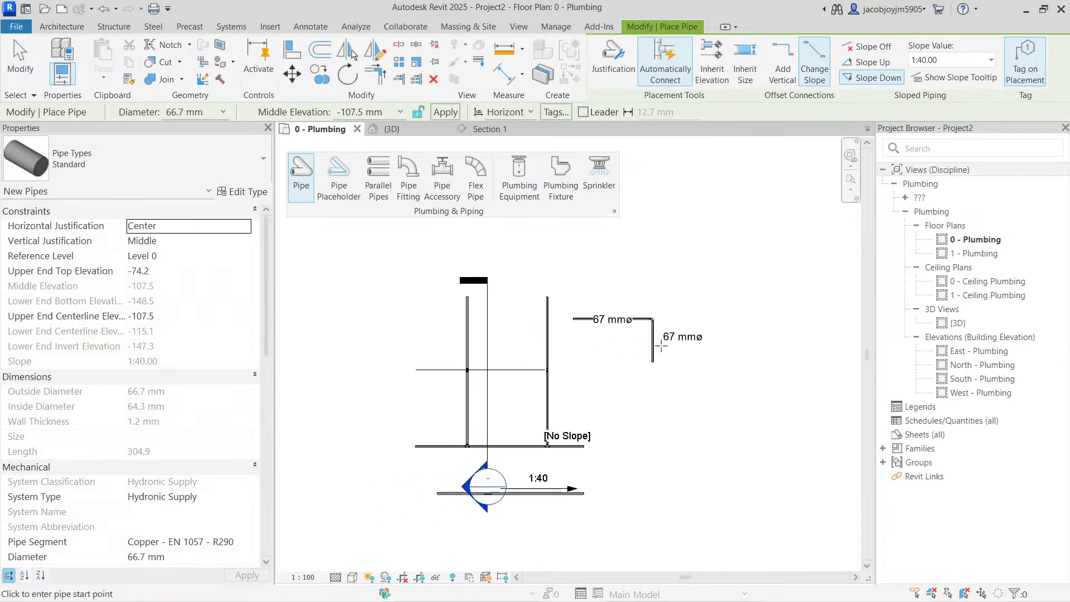
pyautogui.click(401, 112)
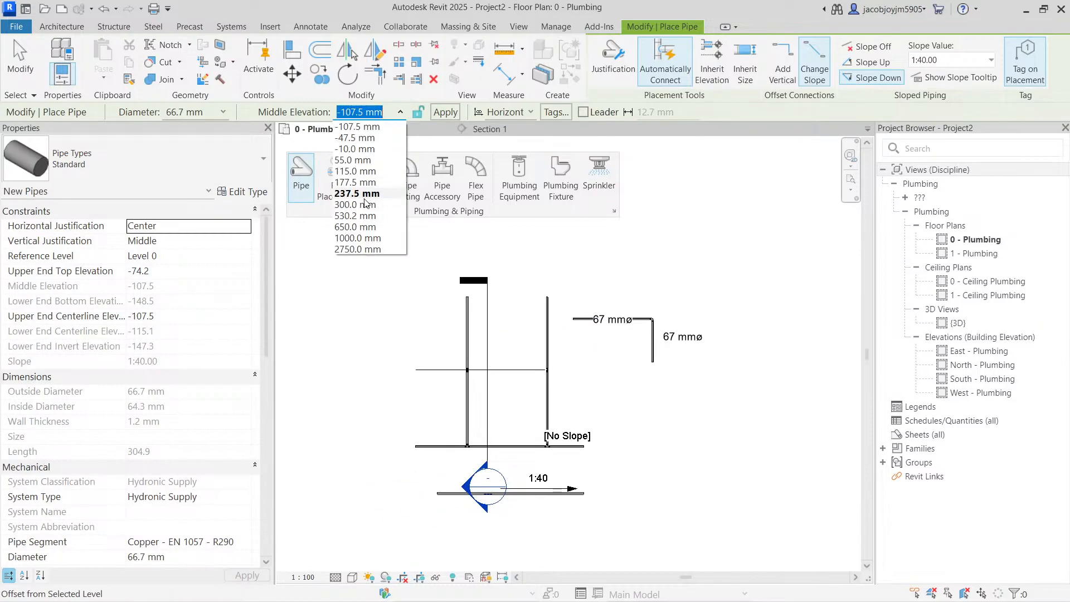
pyautogui.click(362, 204)
pyautogui.scroll(2, 595, 369)
pyautogui.click(567, 363)
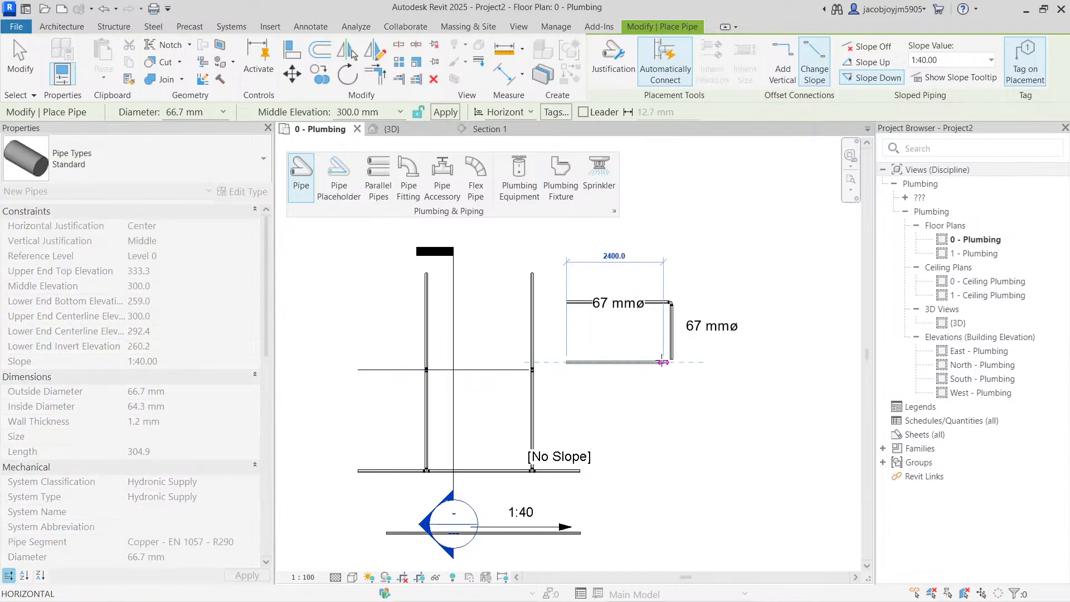
pyautogui.click(632, 363)
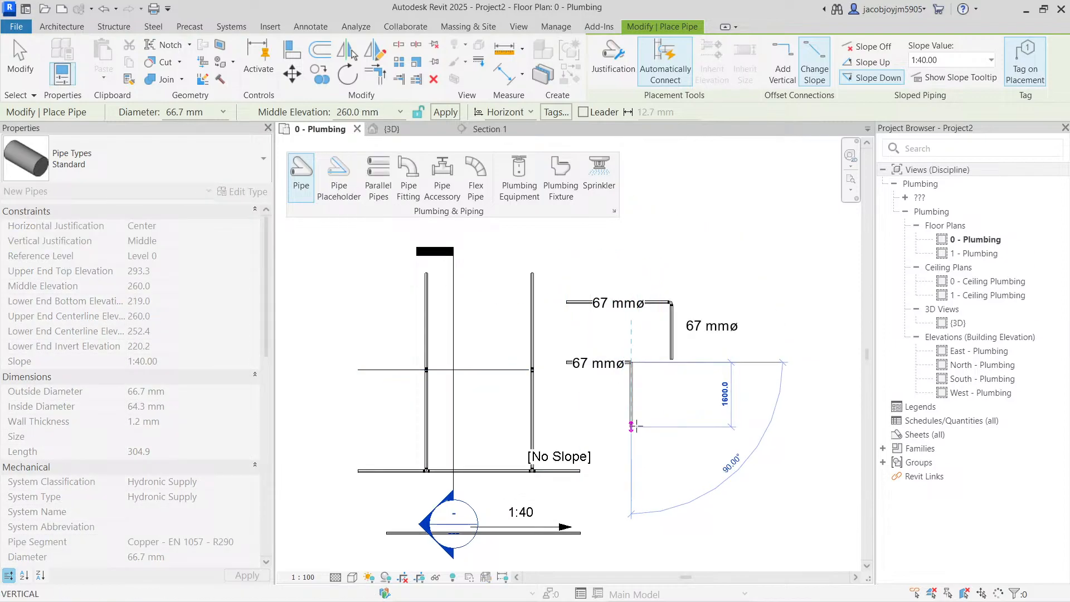
pyautogui.click(631, 427)
pyautogui.click(718, 427)
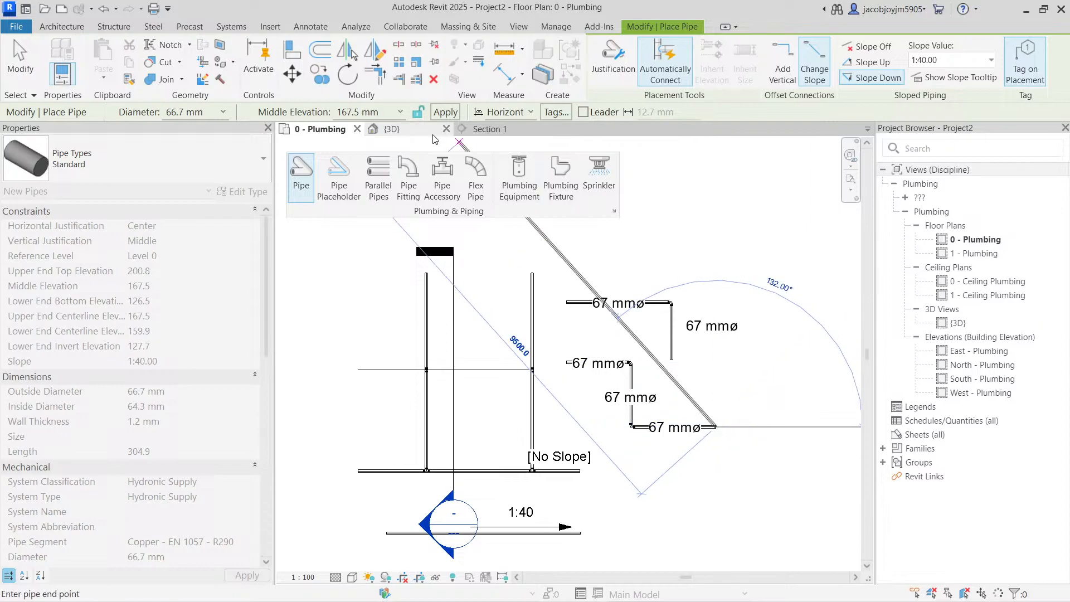
pyautogui.press('Escape')
# - In the loaded tags settings, set the Analytical Pipe Connections tag to Piping System Abbreviation Tag and accept
pyautogui.moveTo(653, 369); pyautogui.dragTo(609, 344, button='middle')
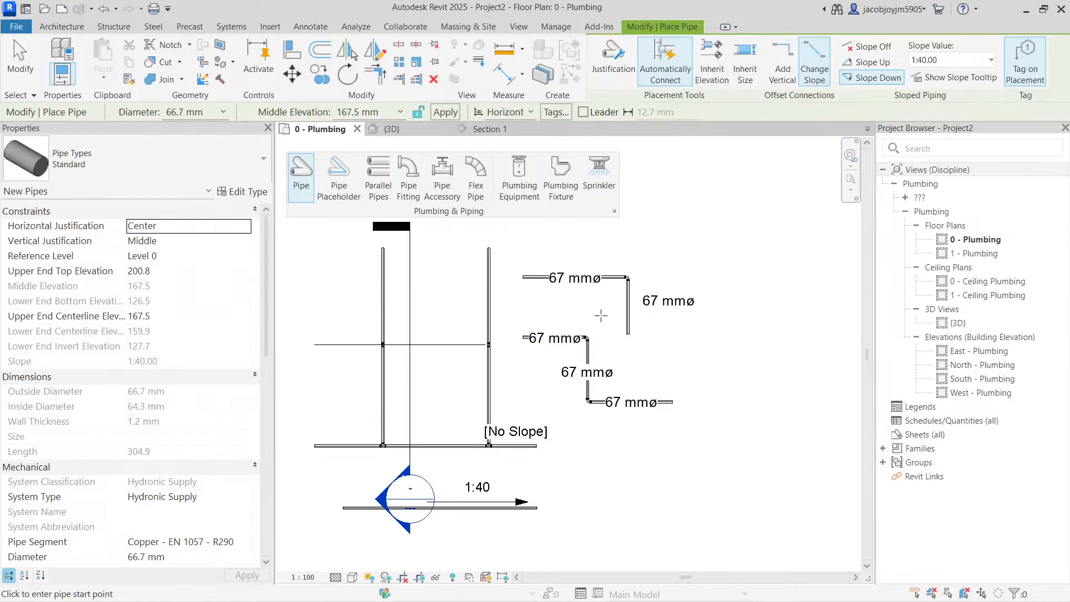
pyautogui.moveTo(601, 317); pyautogui.dragTo(631, 377, button='middle')
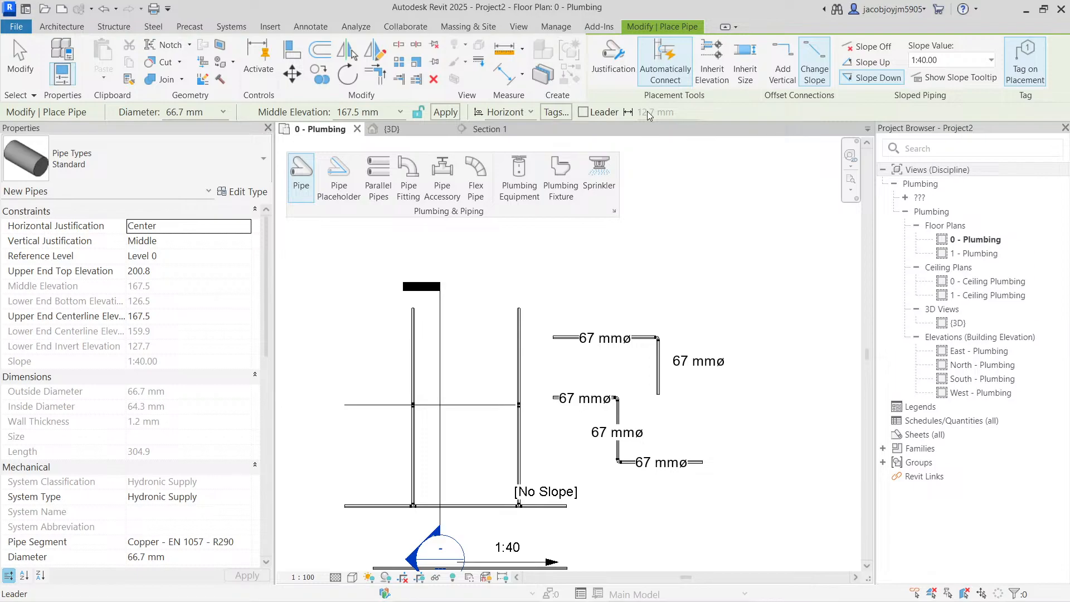
pyautogui.click(562, 114)
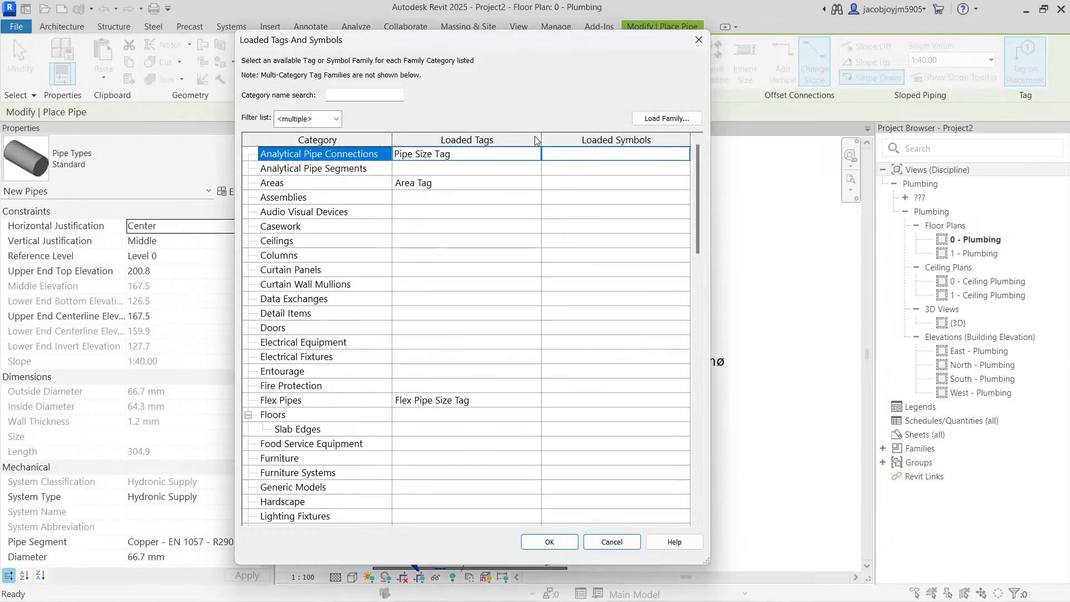
pyautogui.click(538, 154)
pyautogui.click(534, 155)
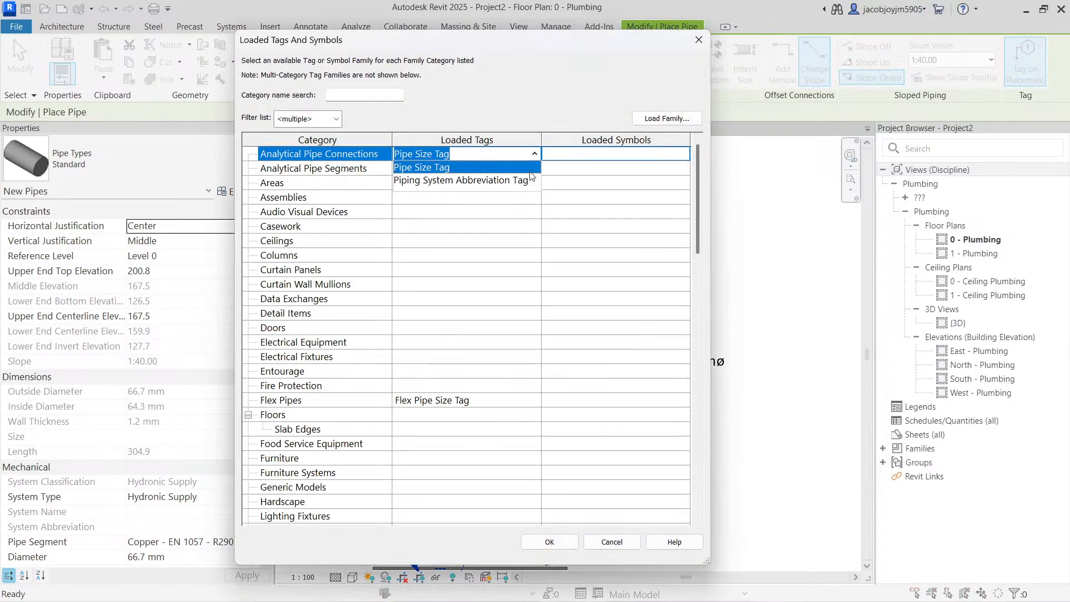
pyautogui.click(530, 178)
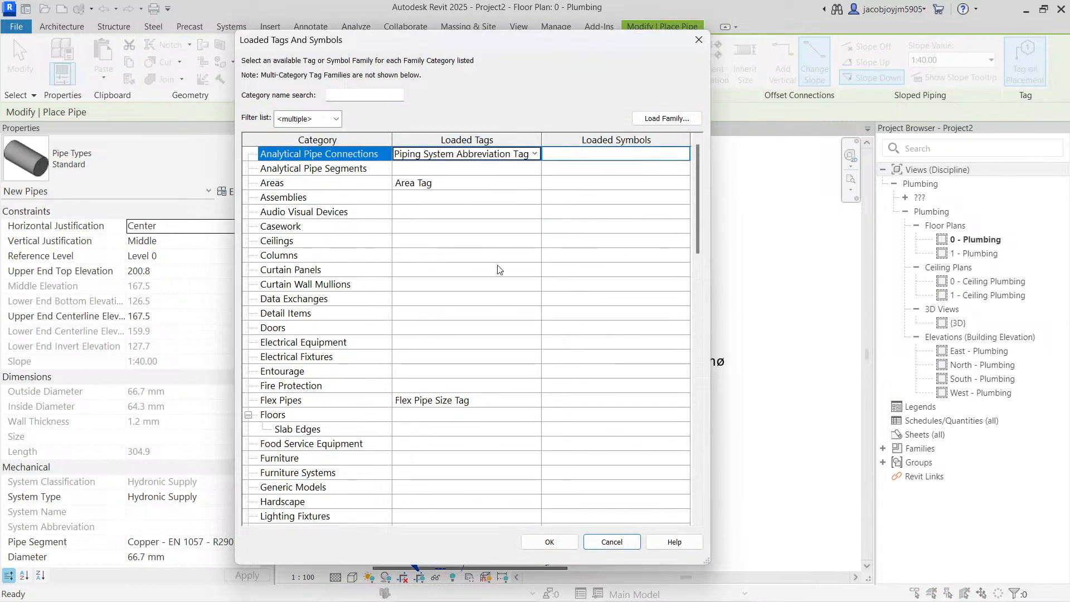
pyautogui.click(550, 542)
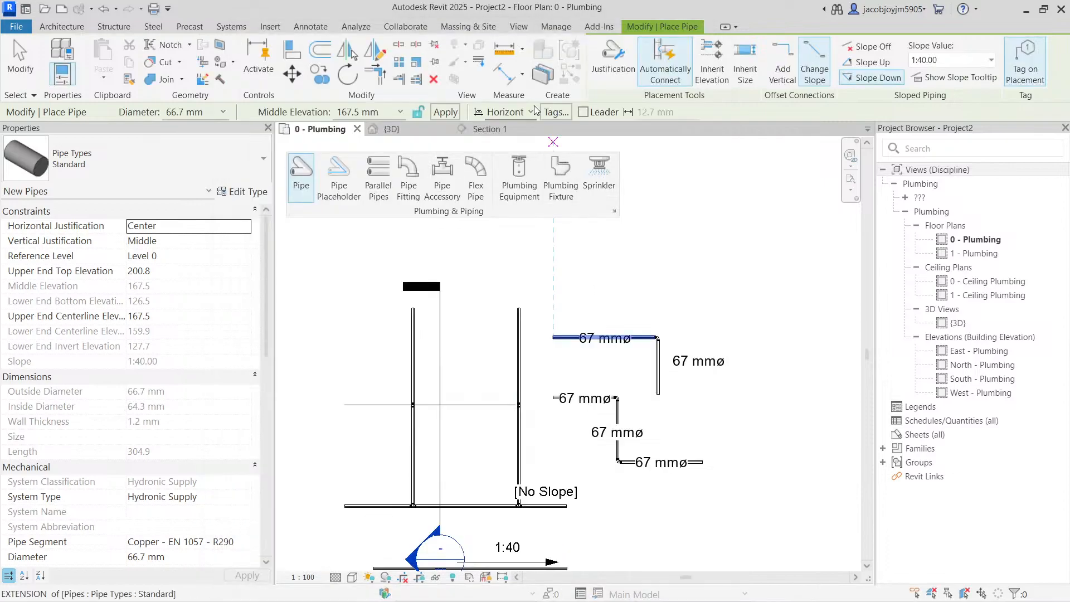
# - Draw a short horizontal pipe above the tagged runs to test the system abbreviation tag
pyautogui.click(567, 274)
pyautogui.click(660, 275)
pyautogui.scroll(3, 627, 291)
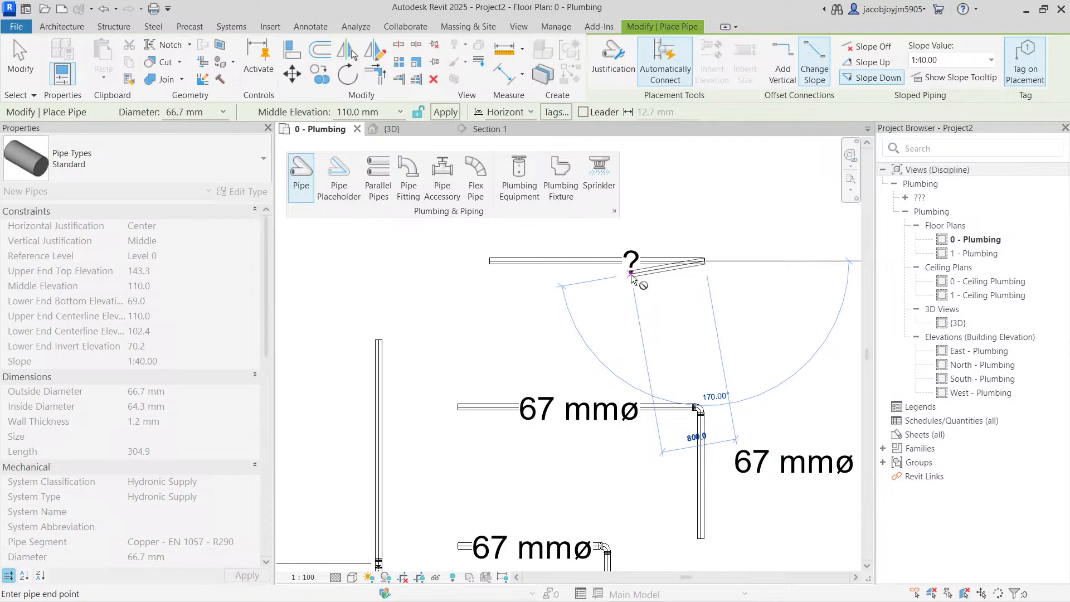
pyautogui.press('Escape')
pyautogui.scroll(-3, 663, 229)
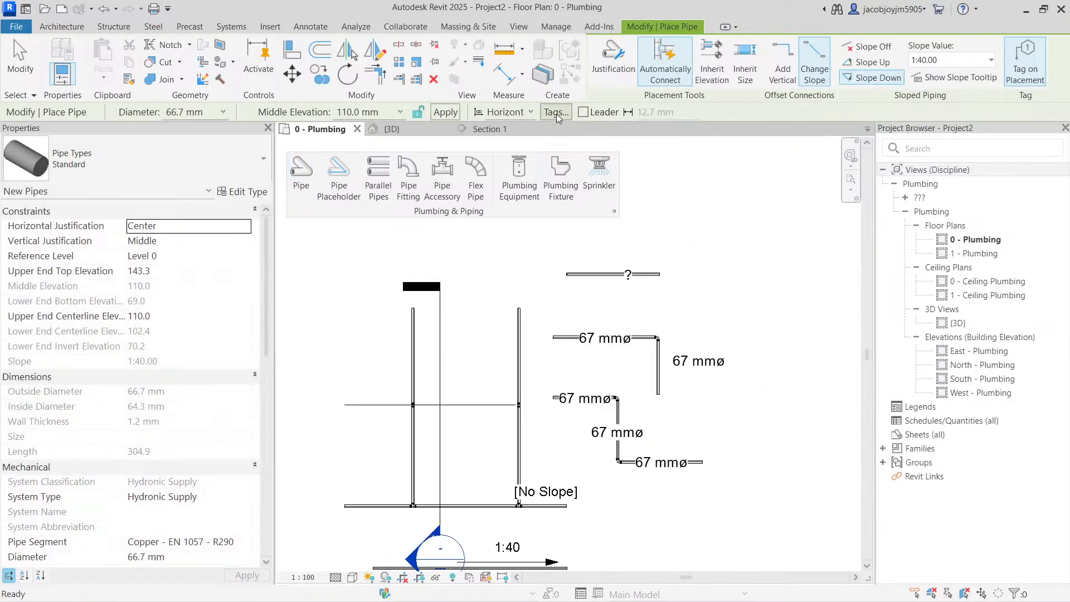
# - Set the Analytical Pipe Connections tag back to Pipe Size Tag in the loaded tags settings
pyautogui.click(557, 113)
pyautogui.click(523, 155)
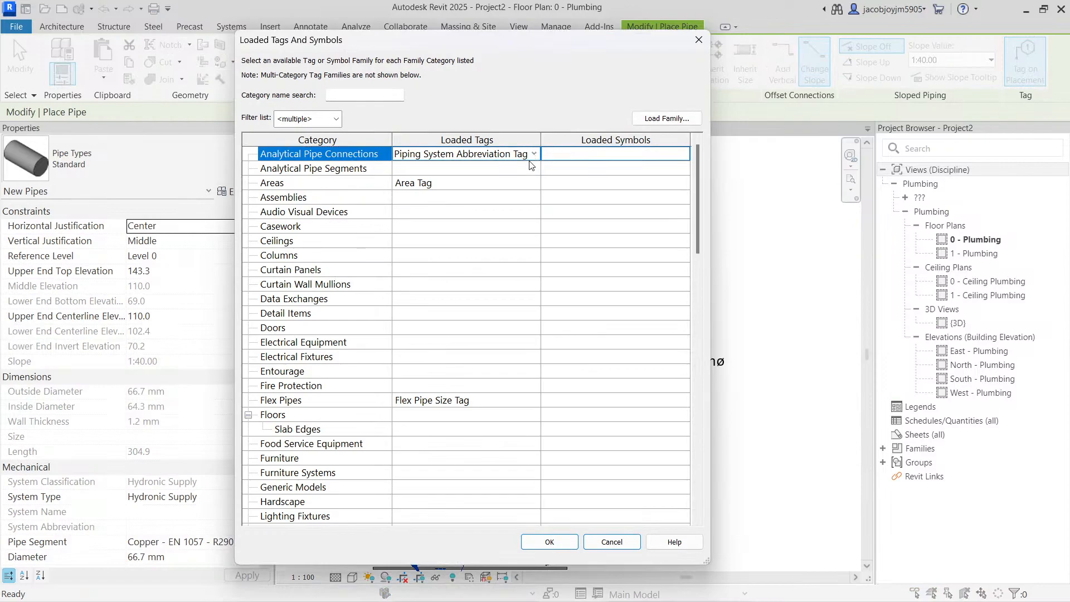
pyautogui.click(534, 155)
pyautogui.click(481, 169)
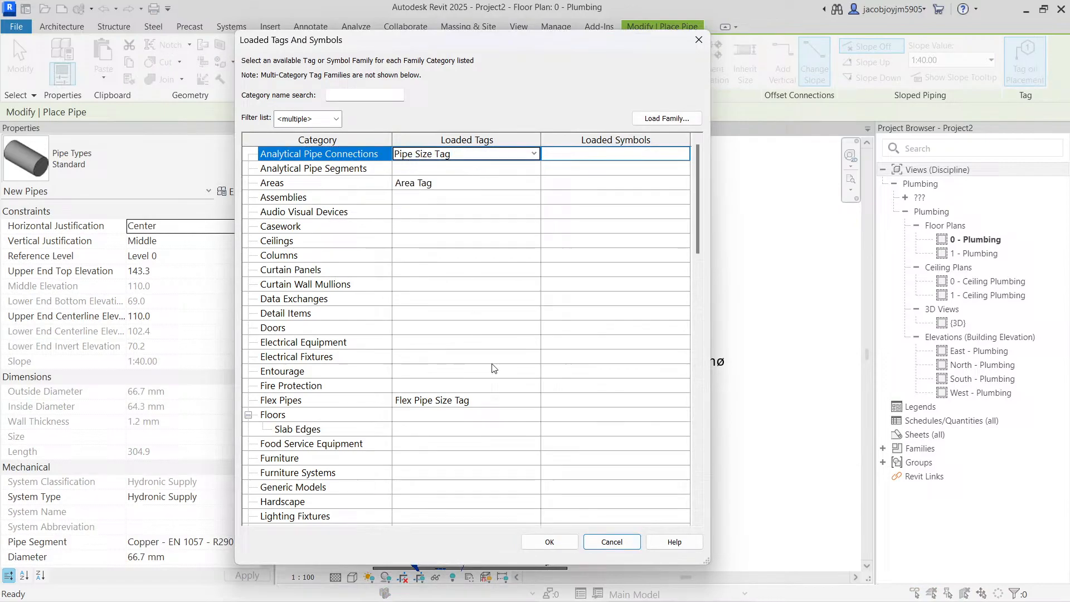
pyautogui.click(558, 543)
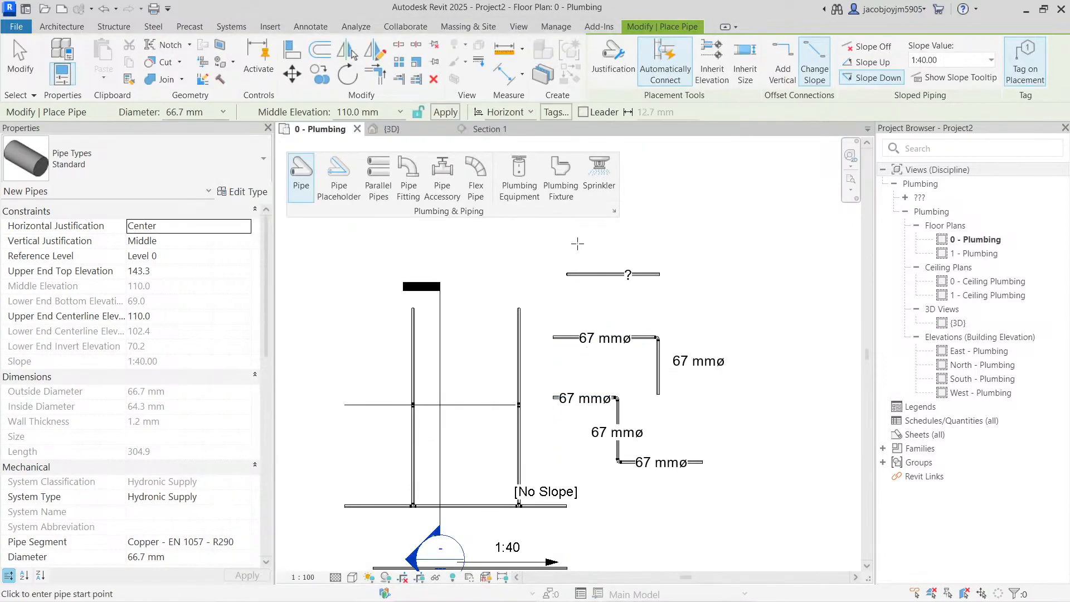
# - Draw another short horizontal pipe with a size tag just above the abbreviation-tagged pipe
pyautogui.click(579, 244)
pyautogui.click(657, 244)
pyautogui.press('Escape')
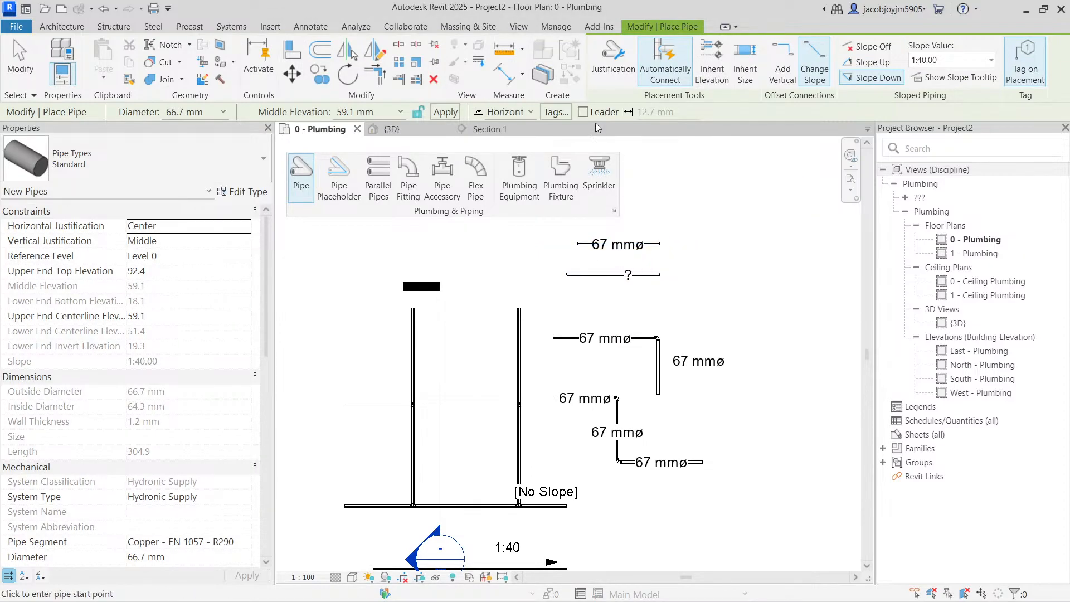
# - Set the tag orientation to Model and draw a three-segment stepped pipe above the section line, ending with a horizontal segment about 1600 mm long
pyautogui.click(524, 116)
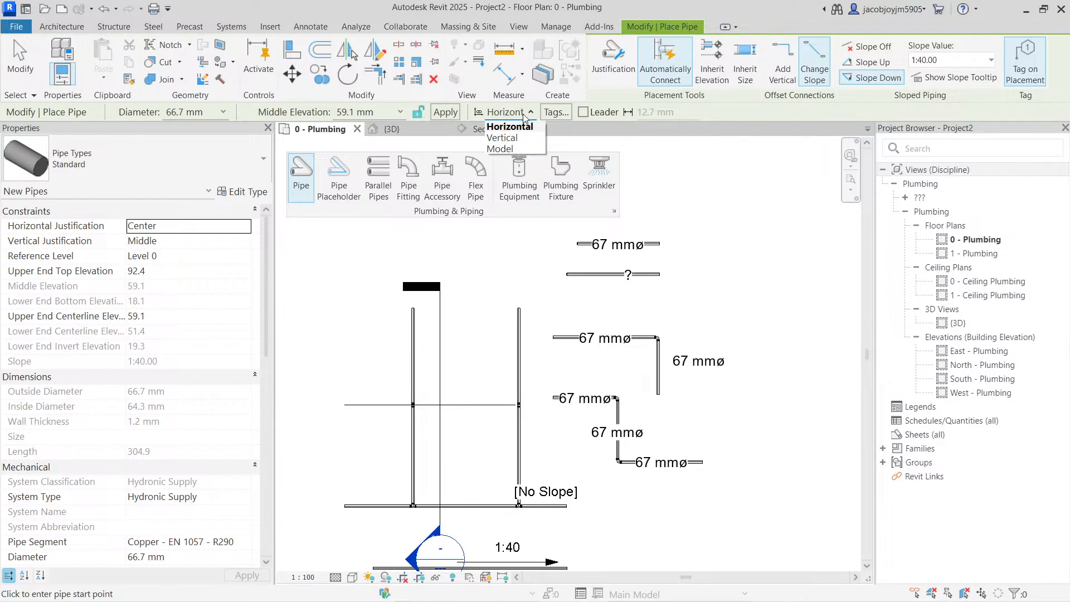
pyautogui.click(516, 146)
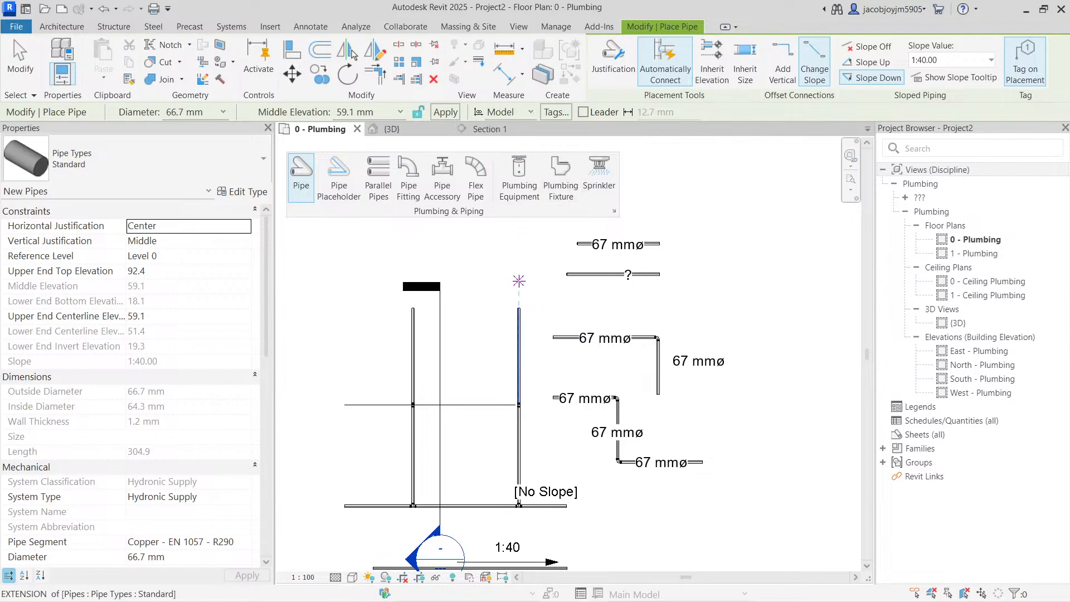
pyautogui.moveTo(518, 274); pyautogui.dragTo(655, 452, button='middle')
pyautogui.click(597, 355)
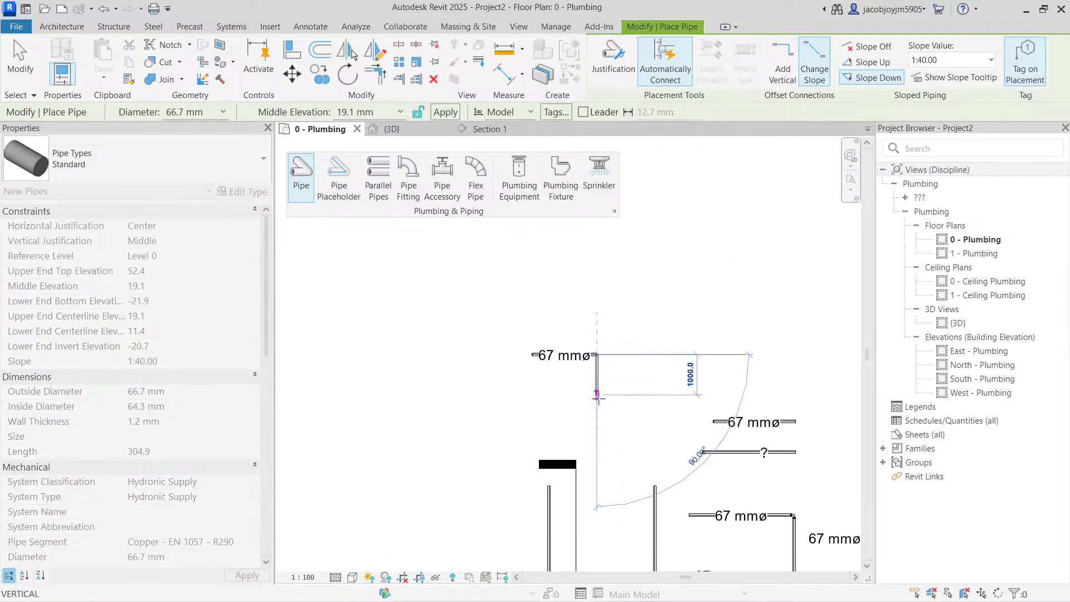
pyautogui.click(597, 431)
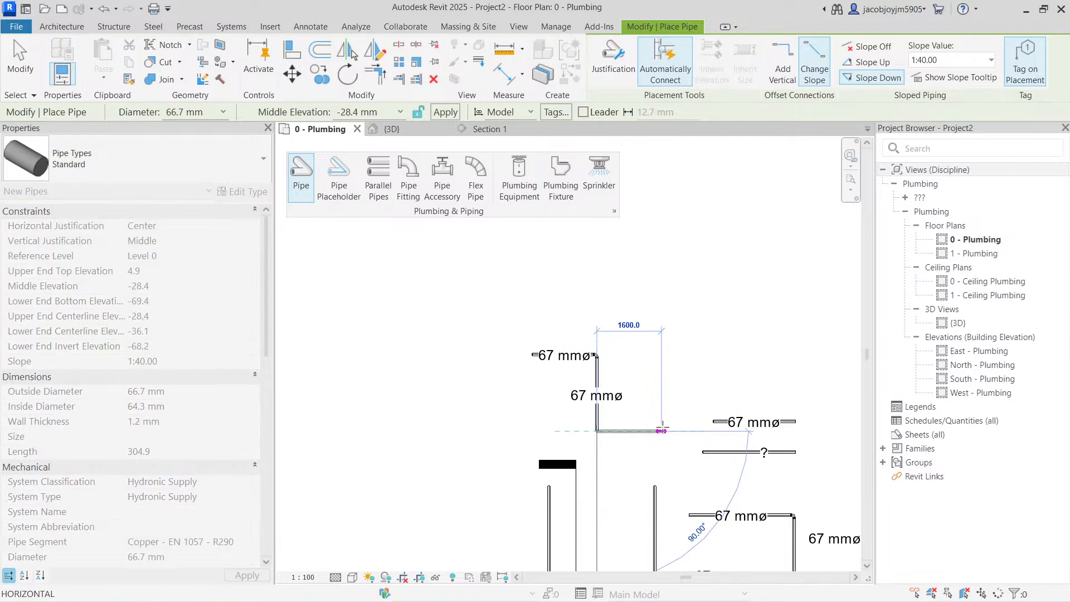
pyautogui.click(662, 430)
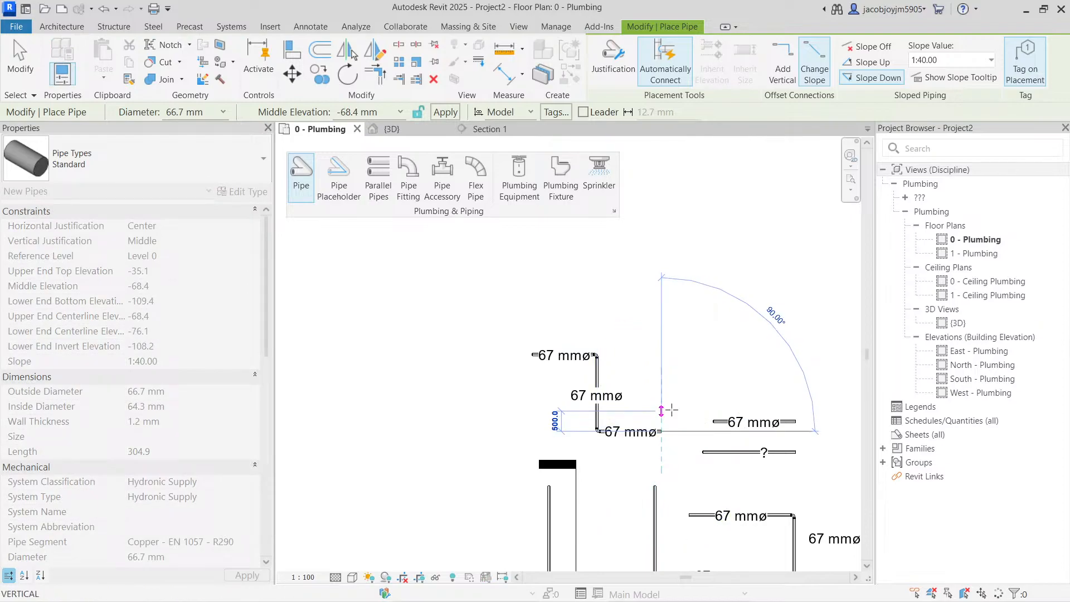
pyautogui.press('Escape')
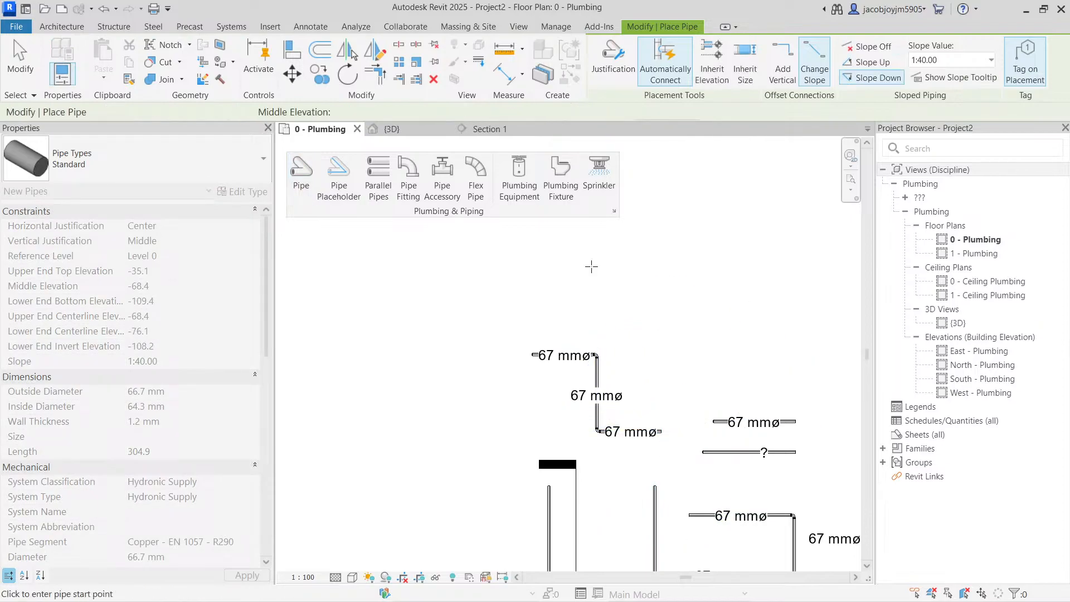
# - Set the middle elevation to 167.5 mm and draw a tagged diagonal pipe to the right of the stepped run
pyautogui.click(400, 112)
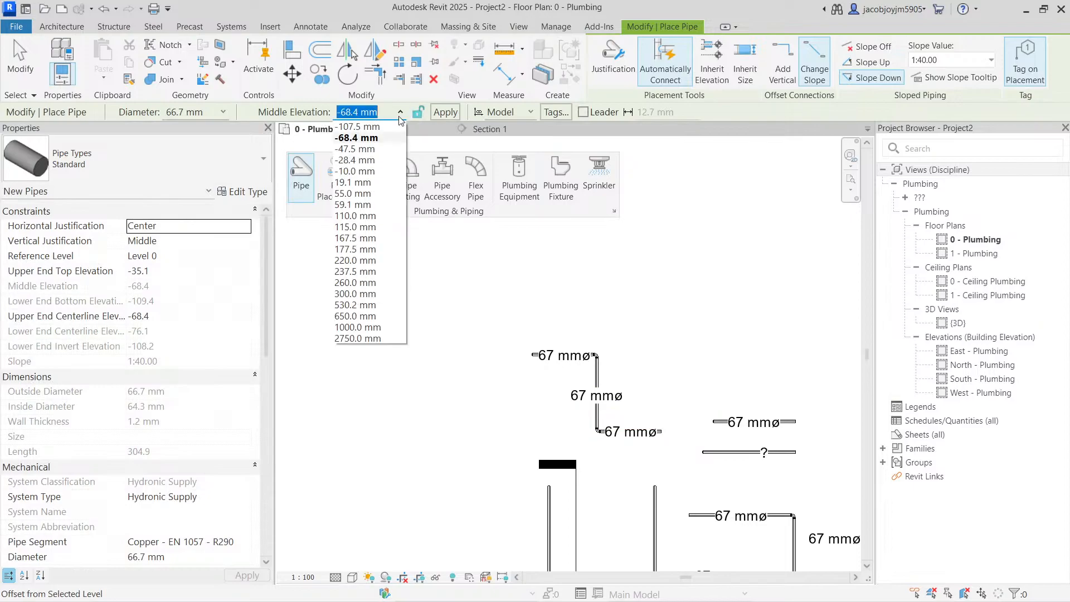
pyautogui.click(359, 238)
pyautogui.click(655, 388)
pyautogui.click(714, 319)
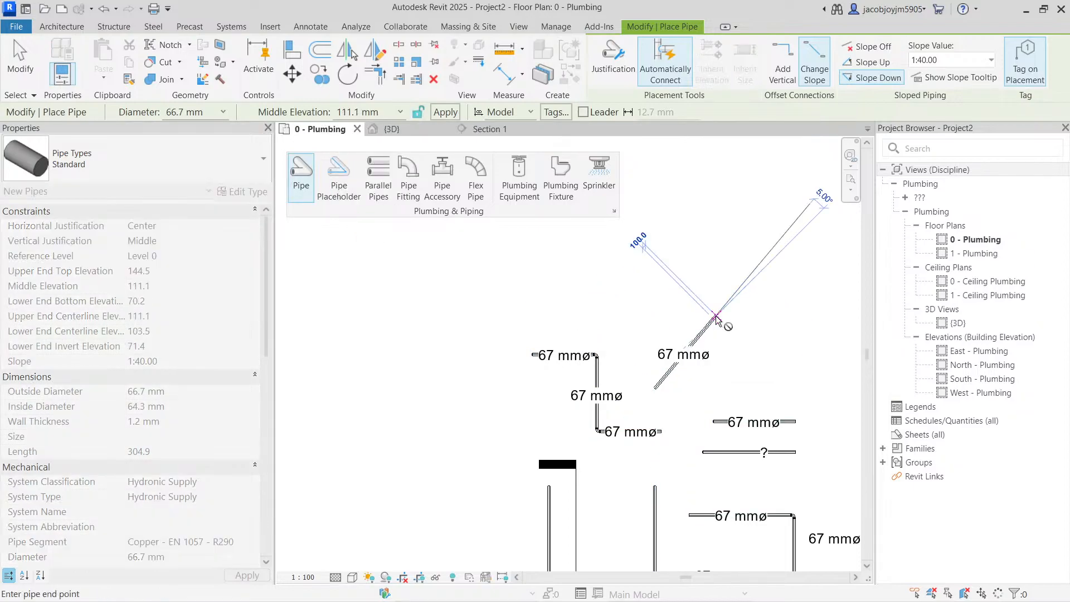
pyautogui.press('Escape')
pyautogui.press('Escape')
# - Open the Pipe Size Tag family for editing and turn off Keep Readable for its Size label
pyautogui.click(707, 362)
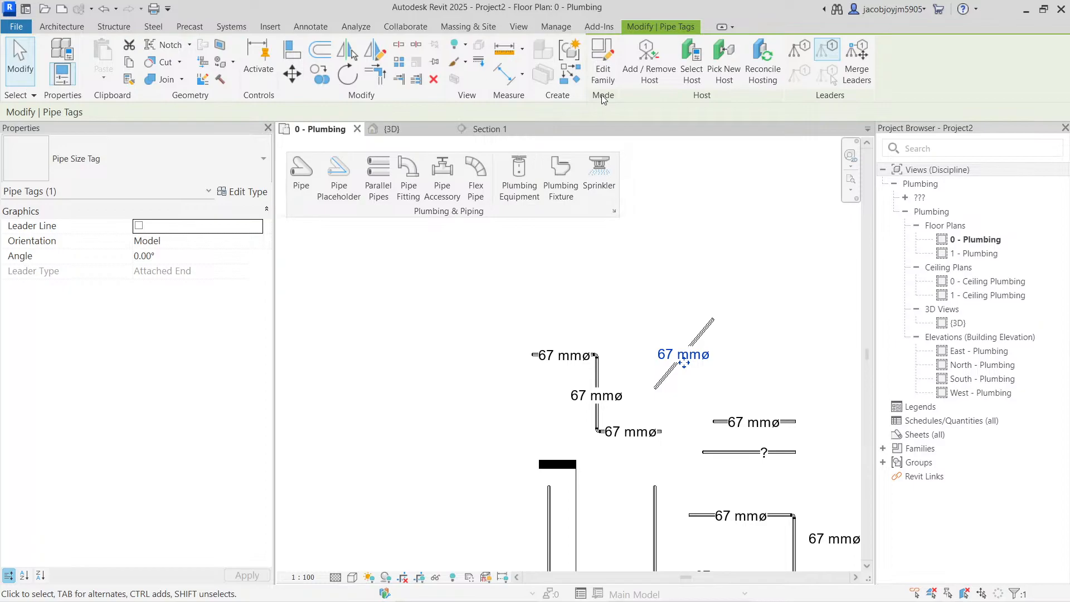
pyautogui.click(243, 192)
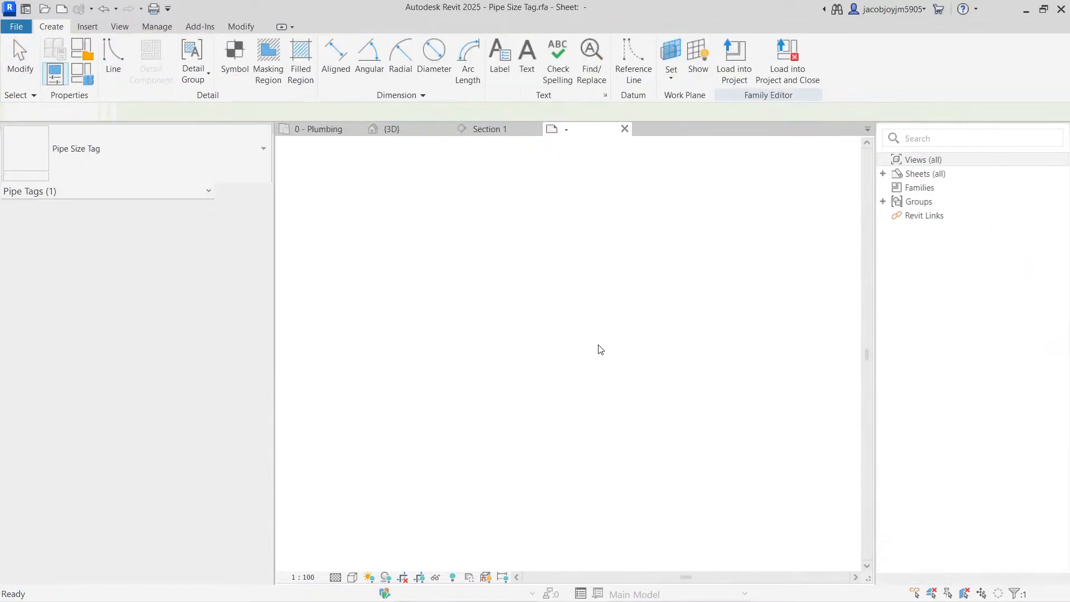
pyautogui.click(599, 349)
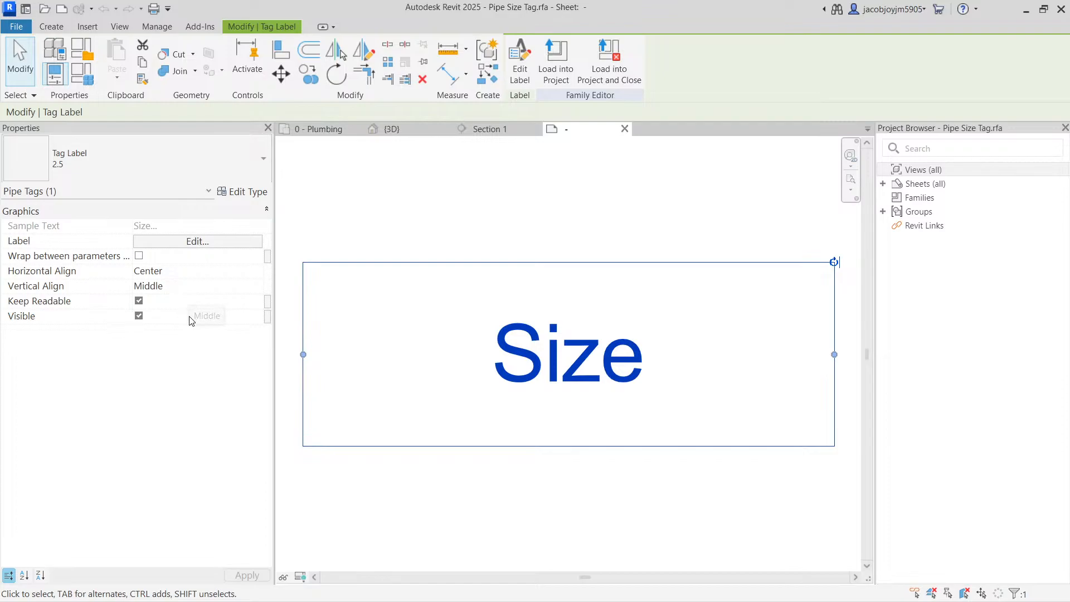
pyautogui.click(139, 301)
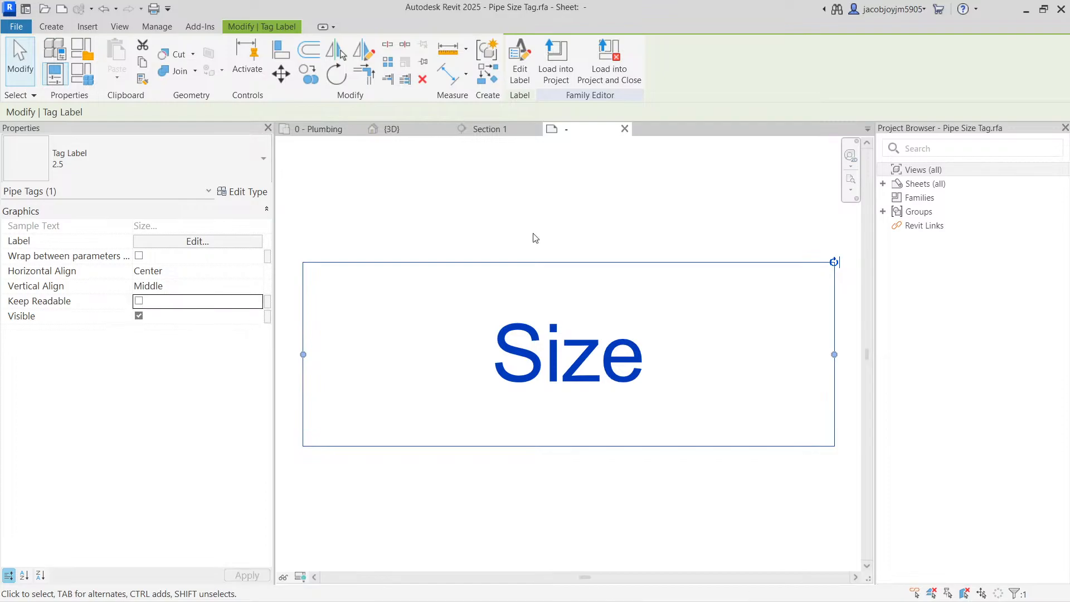
# - Load the edited tag family into the project without saving it, overwriting the existing version and its parameter values
pyautogui.click(608, 75)
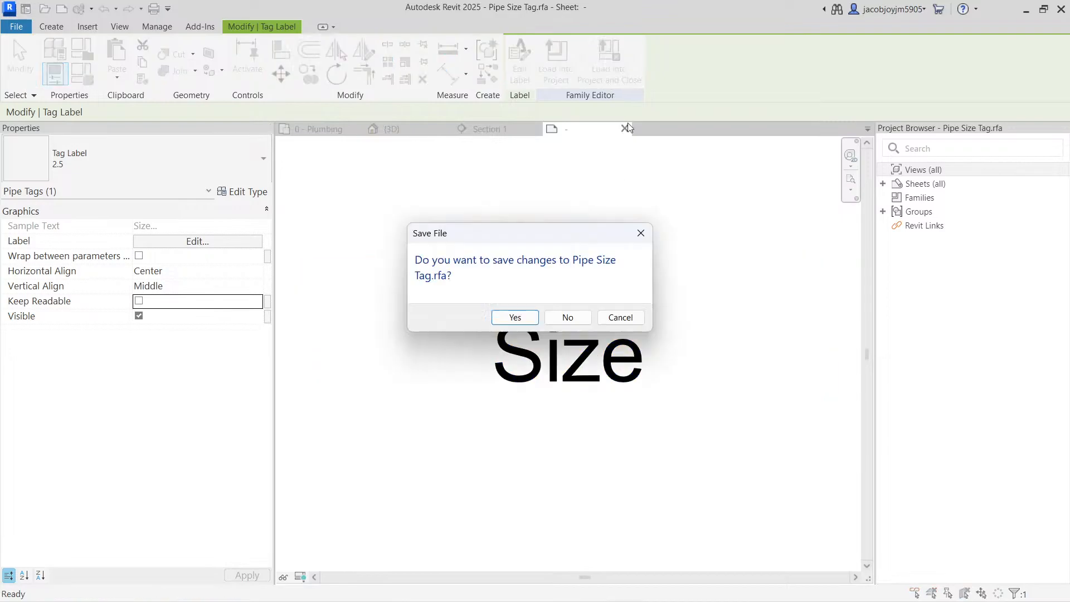
pyautogui.click(574, 316)
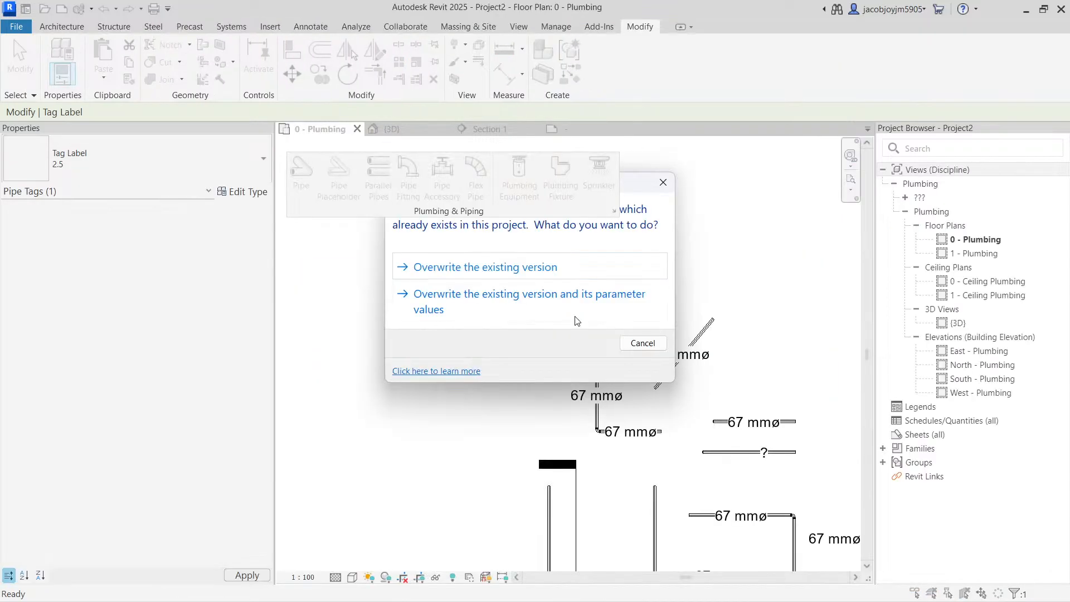
pyautogui.click(523, 301)
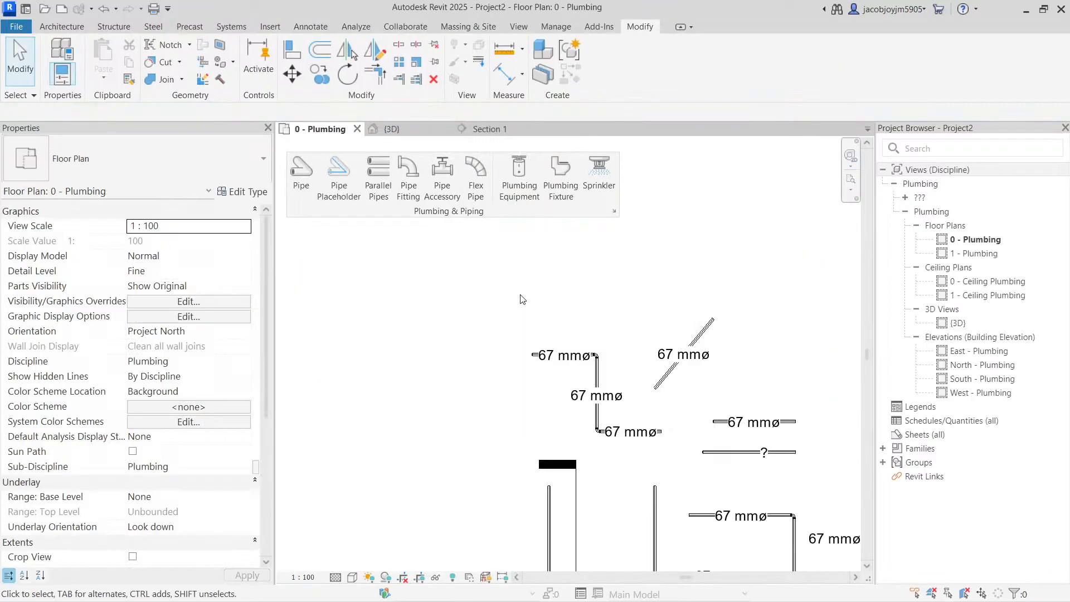
# - Draw a two-segment angled pipe above the stepped run and move the second segment's size tag just above the pipe
pyautogui.click(301, 178)
pyautogui.moveTo(478, 275); pyautogui.dragTo(490, 357, button='middle')
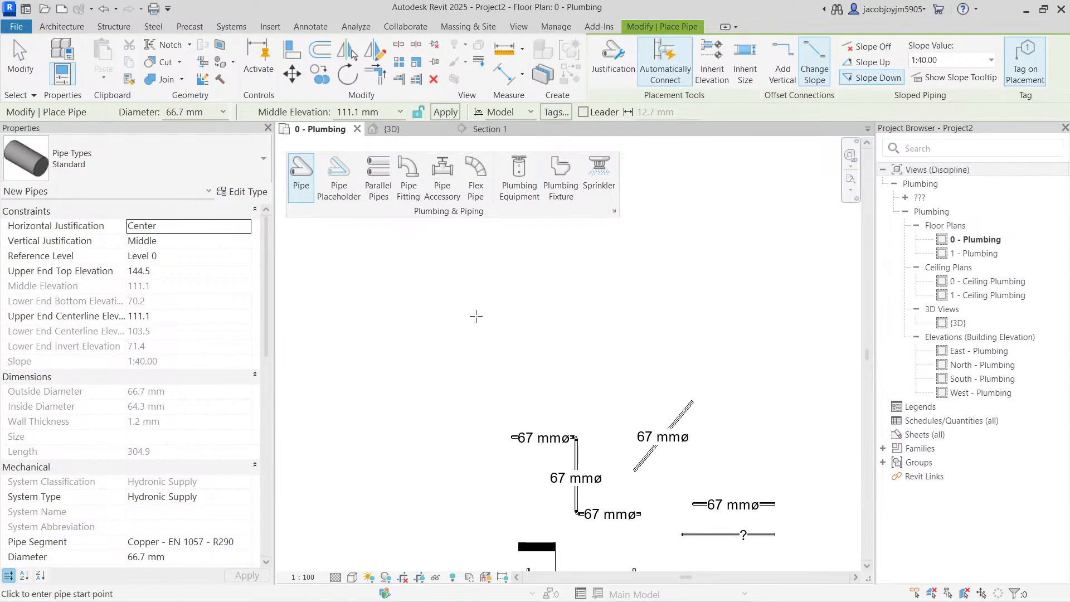
pyautogui.click(484, 317)
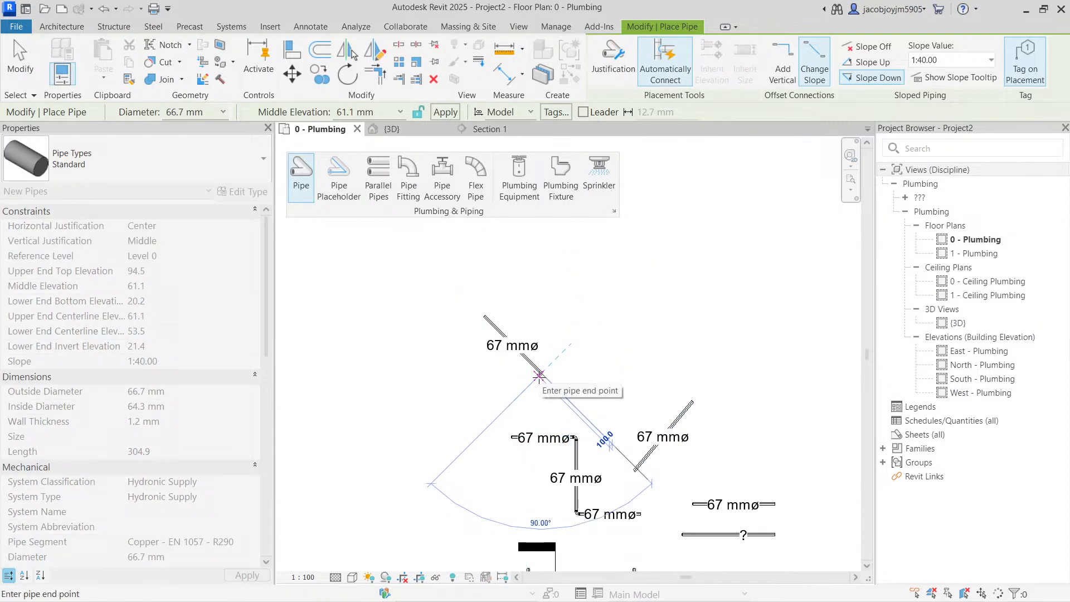
pyautogui.click(539, 375)
pyautogui.click(627, 351)
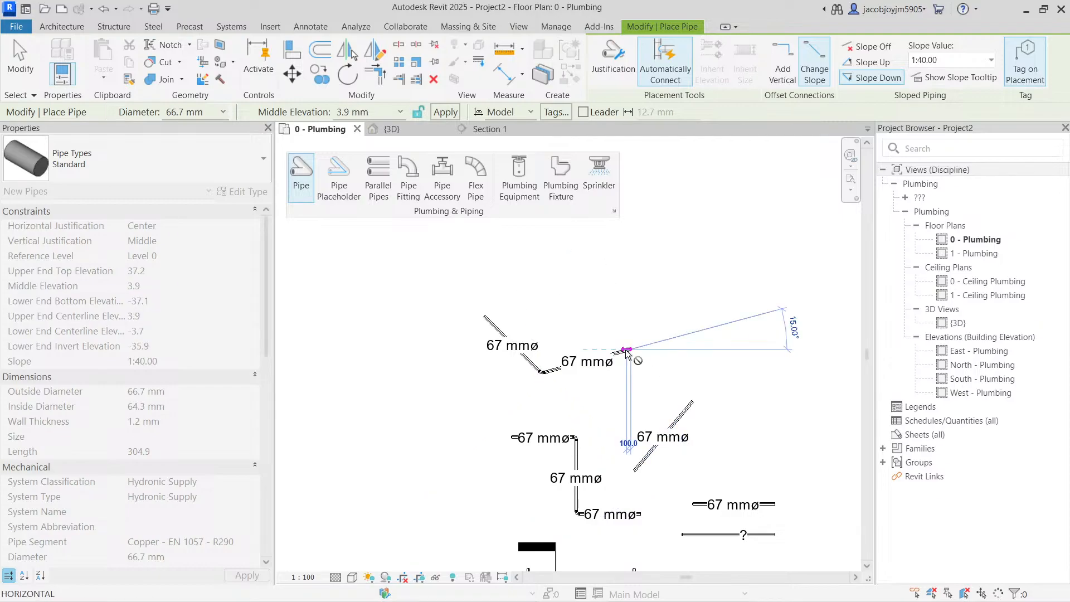
pyautogui.press('Escape')
pyautogui.press('Escape')
pyautogui.click(587, 363)
pyautogui.moveTo(587, 362); pyautogui.dragTo(584, 351)
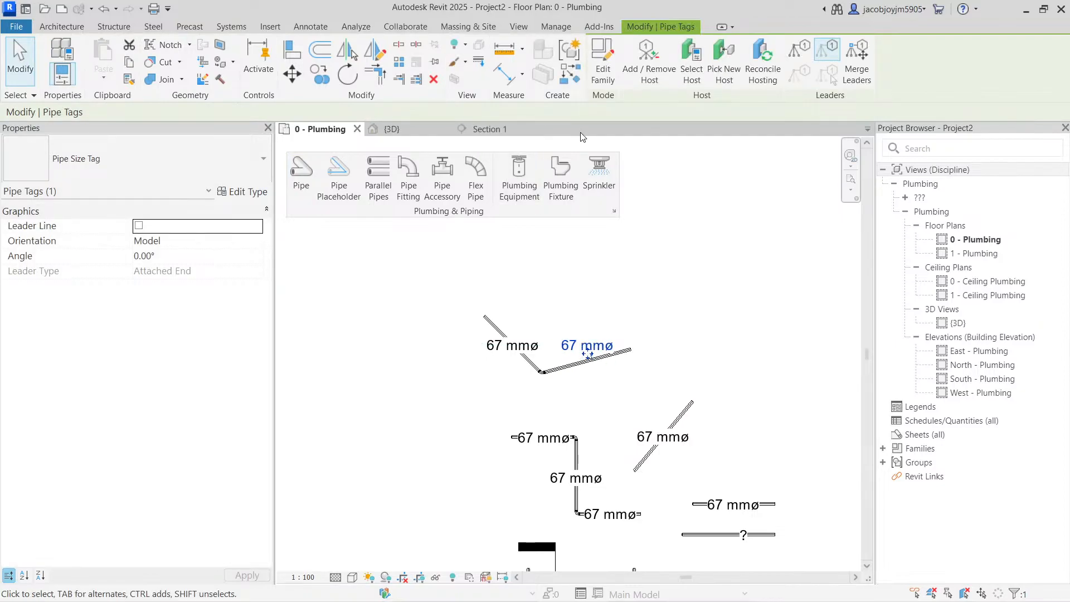
# - Set the tag orientation to Vertical and draw an L-shaped pipe above the angled run, going down and across to the right
pyautogui.press('p')
pyautogui.press('i')
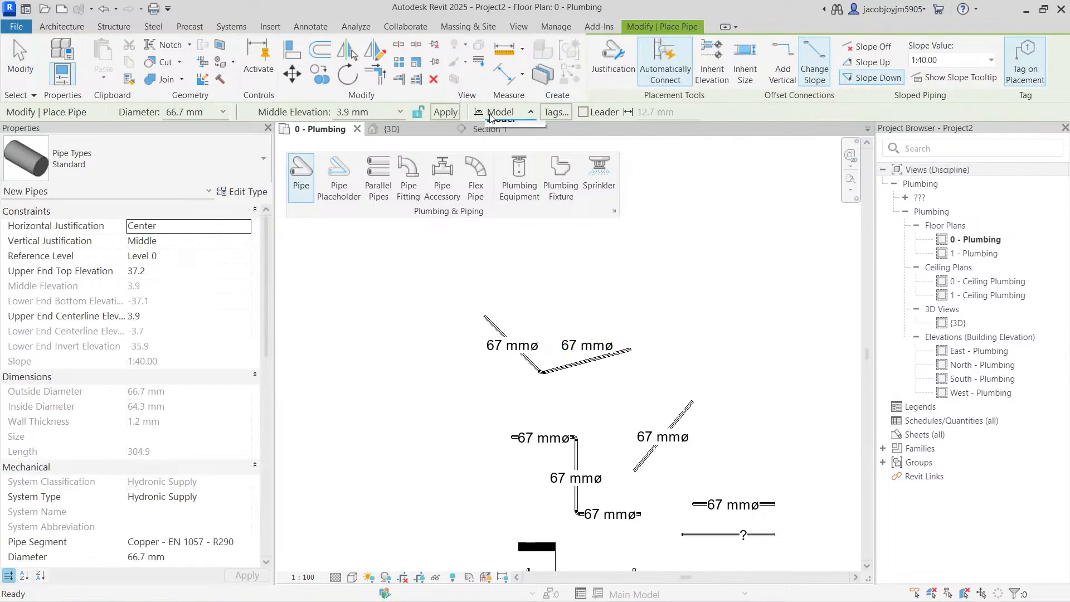
pyautogui.click(605, 301)
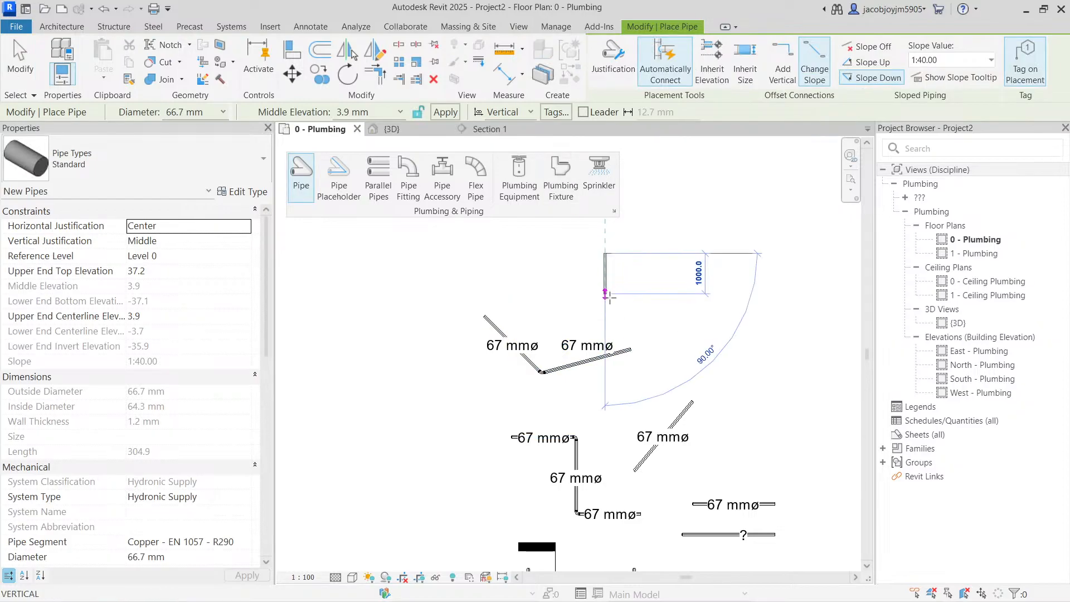
pyautogui.click(693, 302)
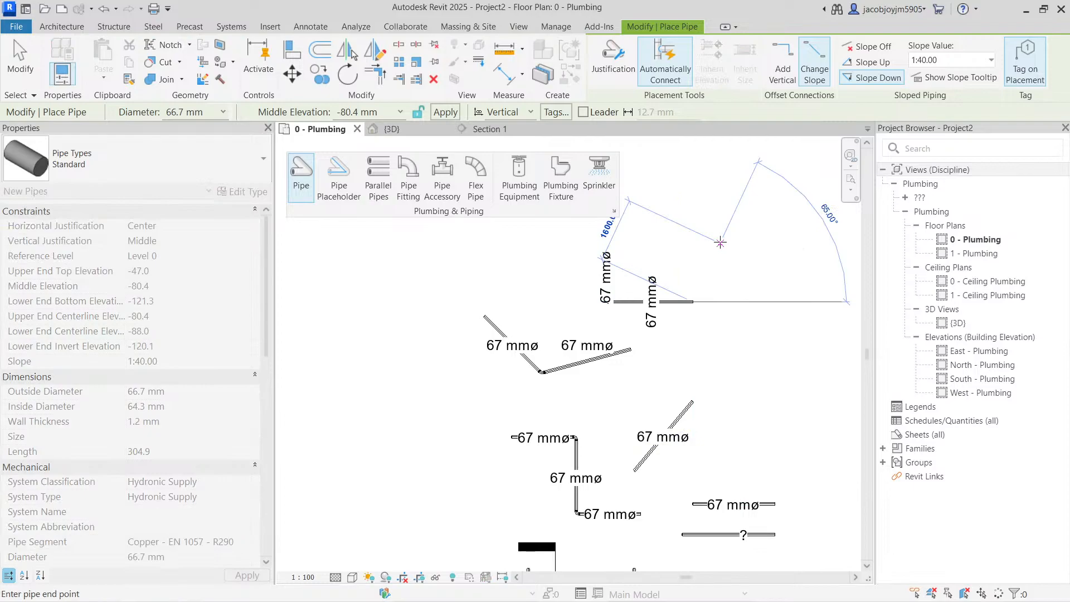
pyautogui.press('Escape')
pyautogui.press('Escape')
# - Turn on the leader for pipe placement tags and set the leader length to 15 mm
pyautogui.press('p')
pyautogui.press('i')
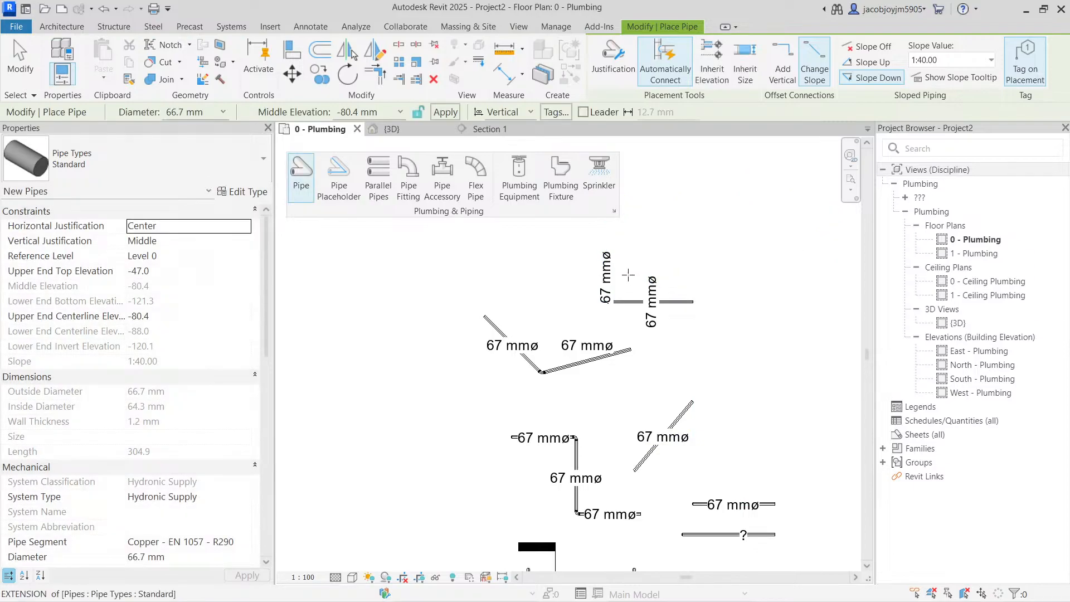
pyautogui.moveTo(628, 274); pyautogui.dragTo(529, 261, button='middle')
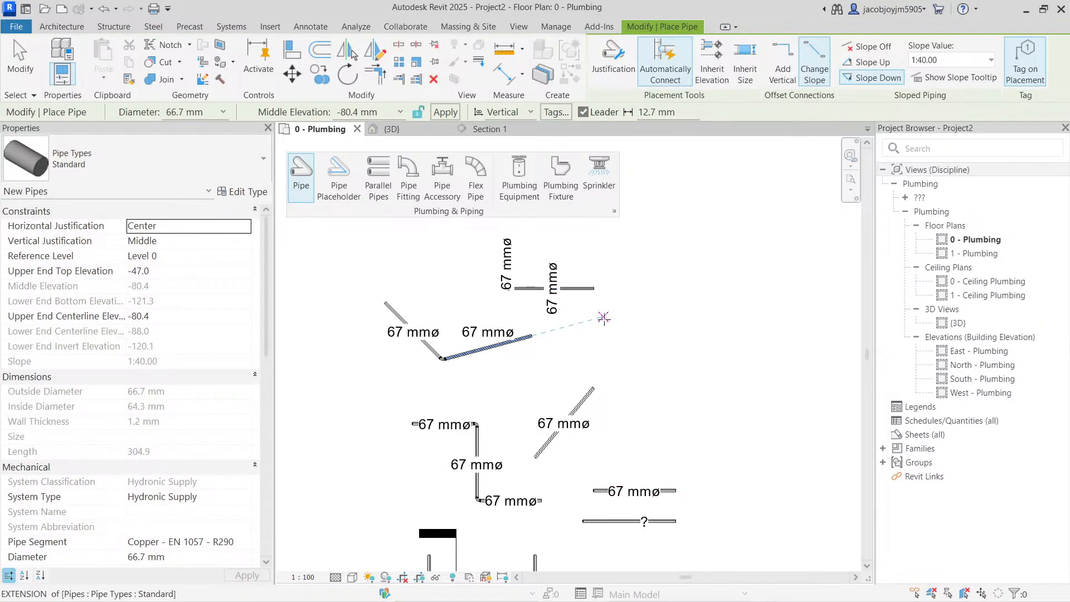
pyautogui.click(649, 112)
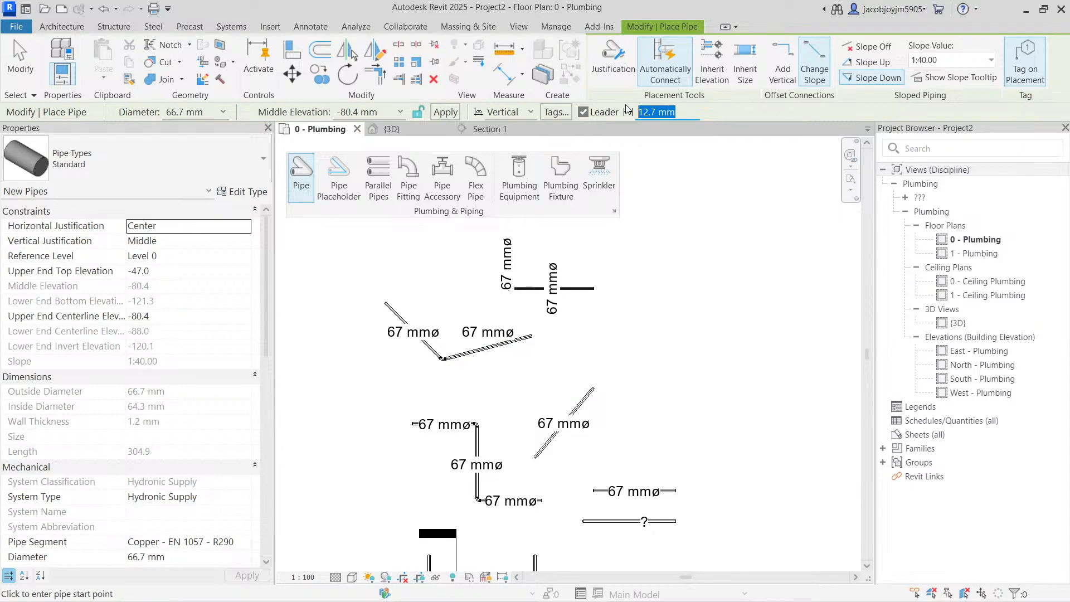
pyautogui.click(571, 335)
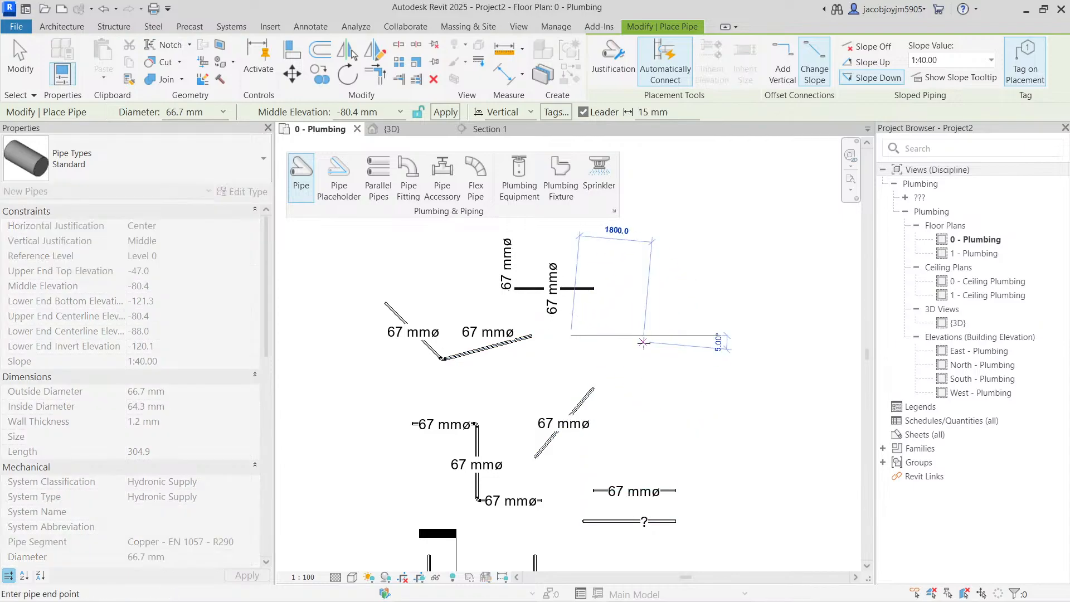
pyautogui.press('Escape')
pyautogui.press('Escape')
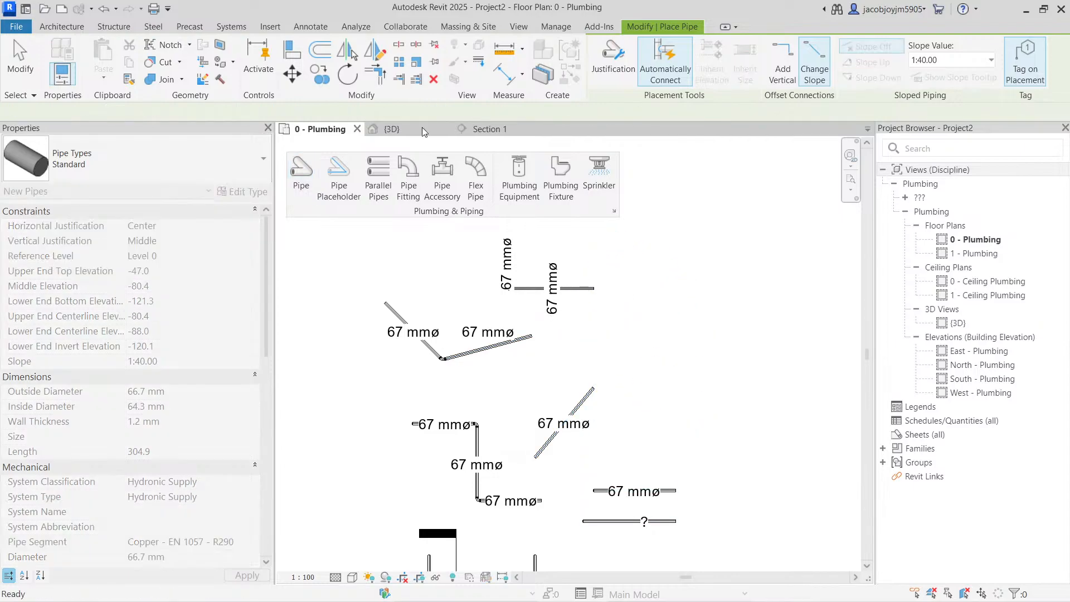
# - Set the middle elevation to 110 mm and draw a horizontal pipe in the empty area right of the tagged pipes
pyautogui.click(400, 112)
pyautogui.click(370, 260)
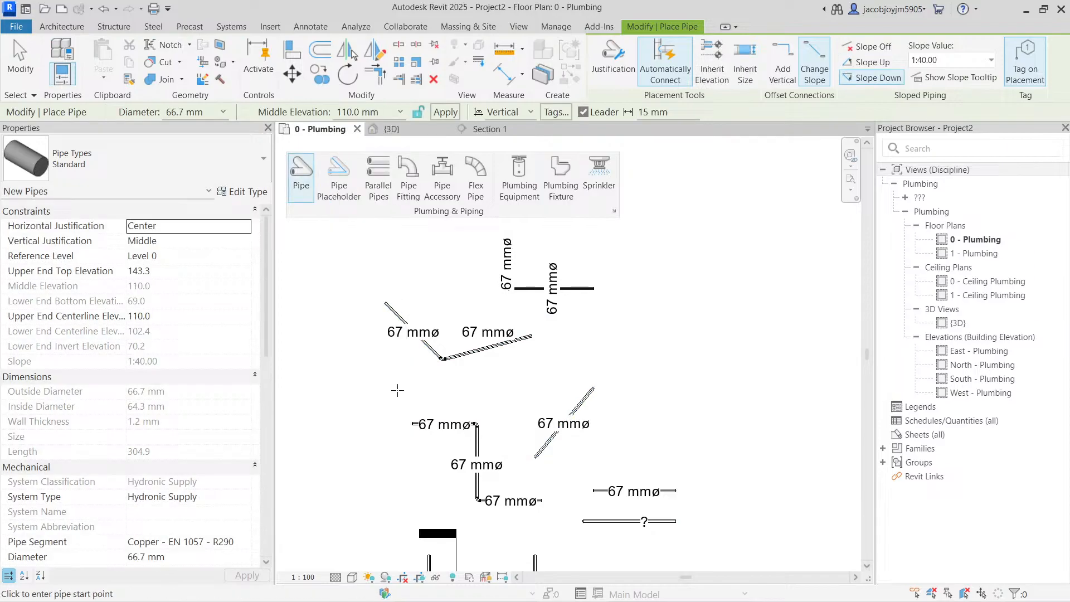
pyautogui.scroll(-2, 483, 343)
pyautogui.moveTo(503, 465); pyautogui.dragTo(341, 445, button='middle')
pyautogui.scroll(2, 504, 363)
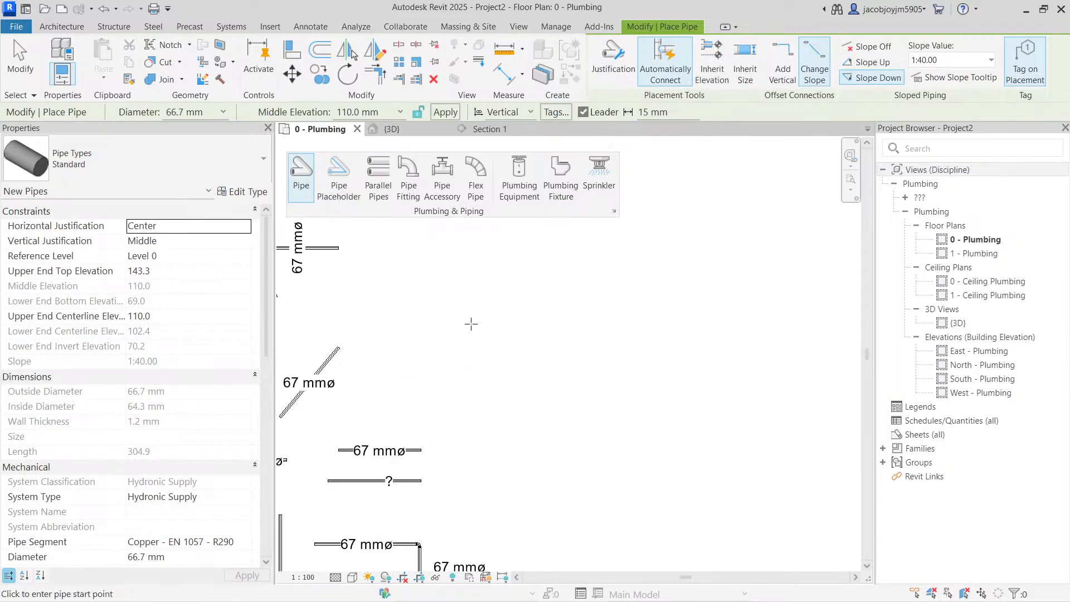
pyautogui.click(471, 323)
pyautogui.click(684, 322)
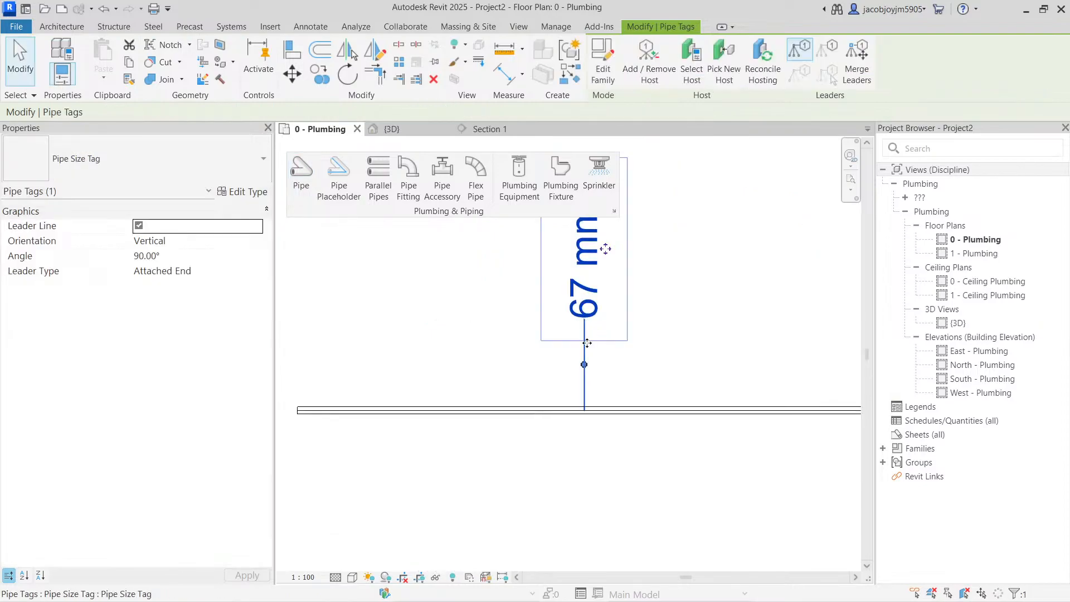
# - Examine the leader and its drag handle on the new horizontal pipe's vertical size tag
pyautogui.click(585, 363)
pyautogui.click(585, 364)
pyautogui.scroll(-2, 584, 363)
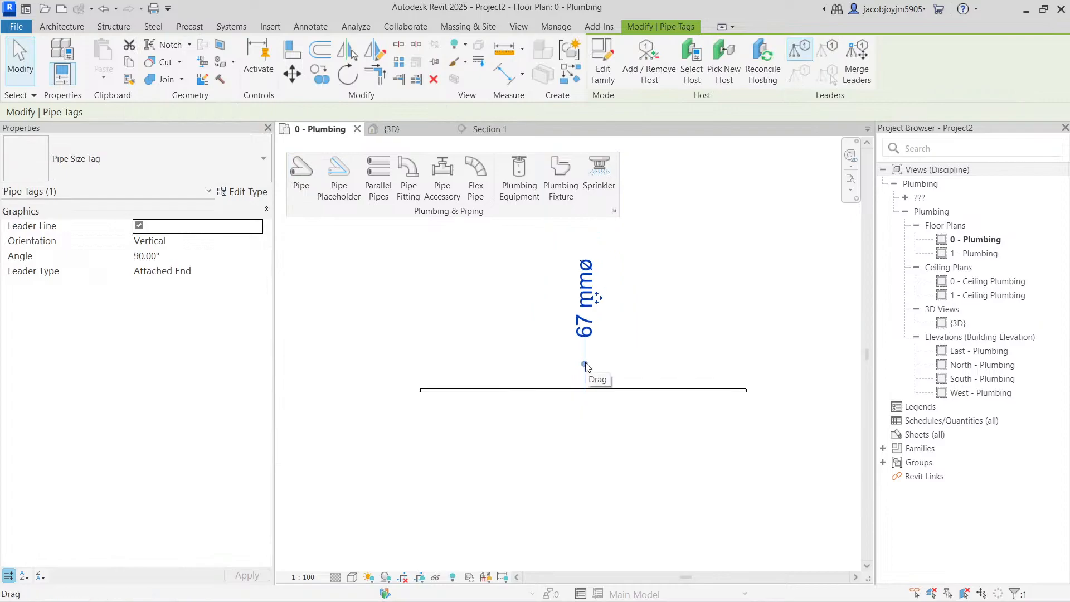
pyautogui.click(631, 282)
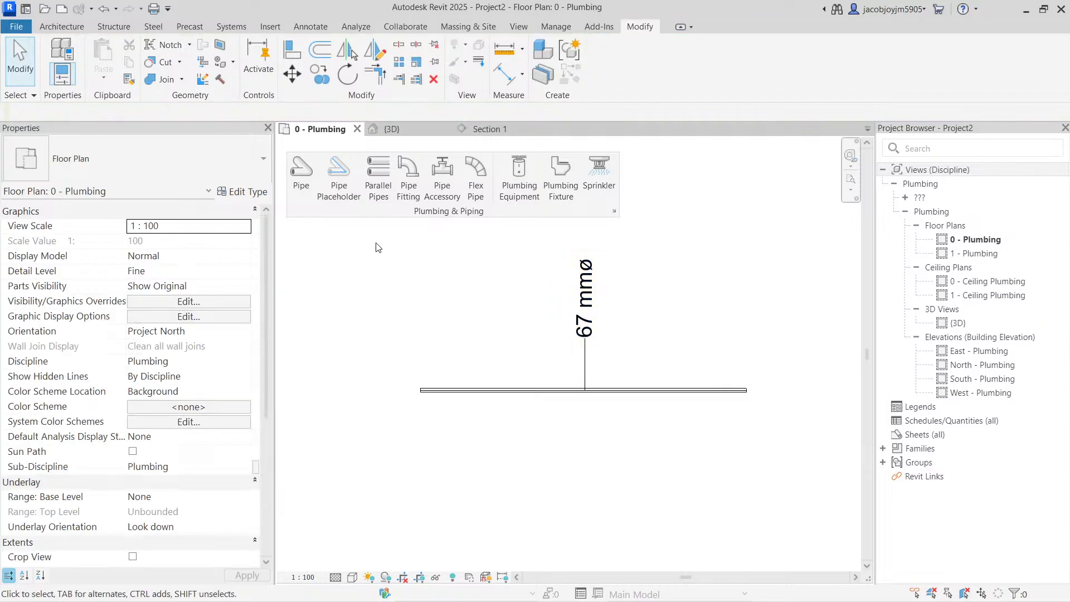
# - Start placing another pipe, turning Tag on Placement off and back on
pyautogui.press('p')
pyautogui.press('i')
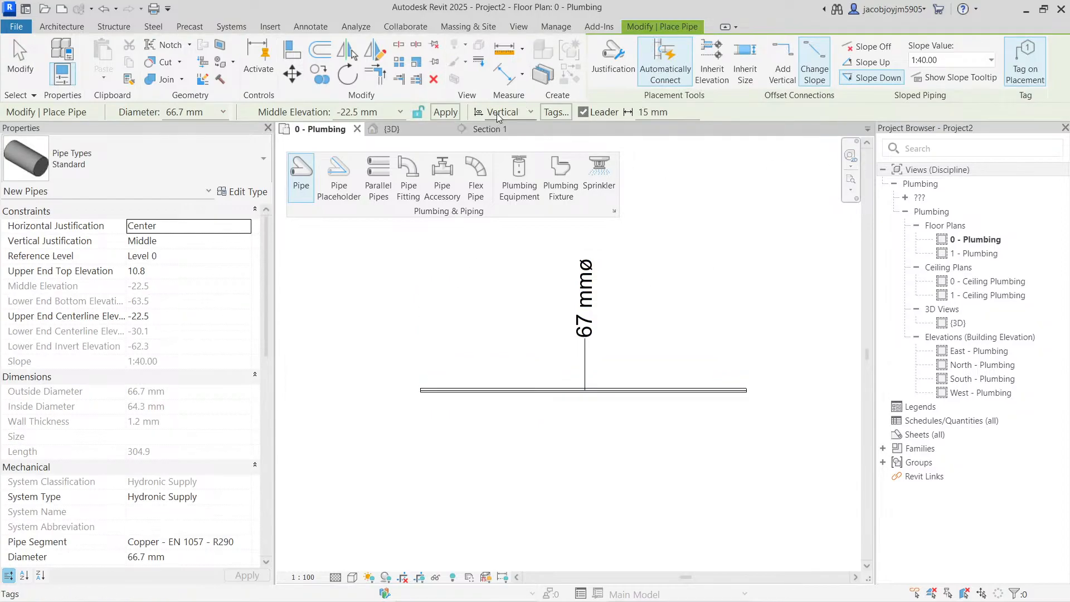
pyautogui.click(1027, 76)
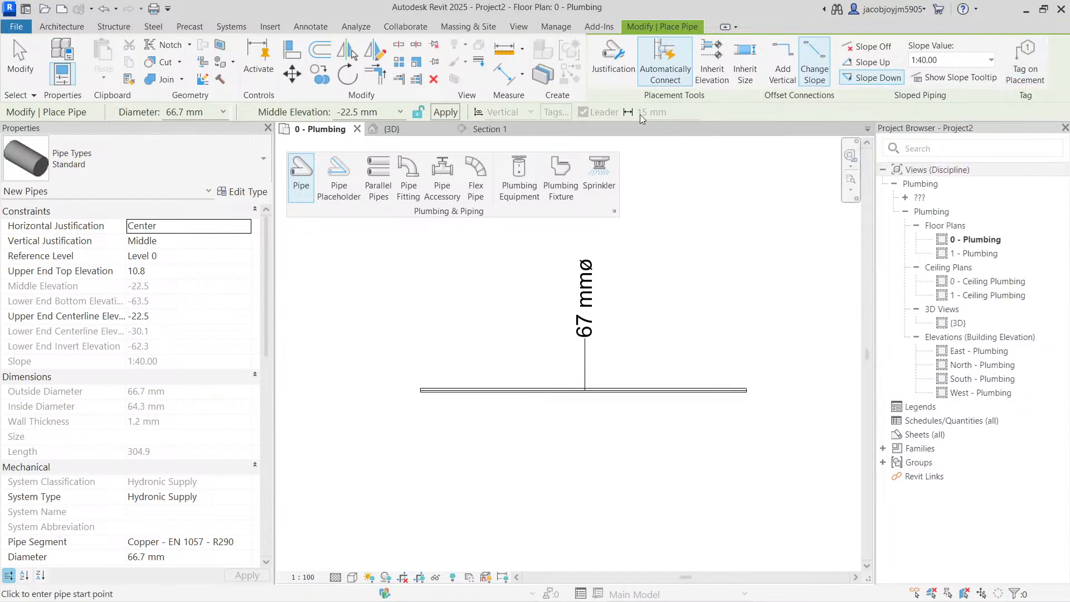
pyautogui.click(1037, 66)
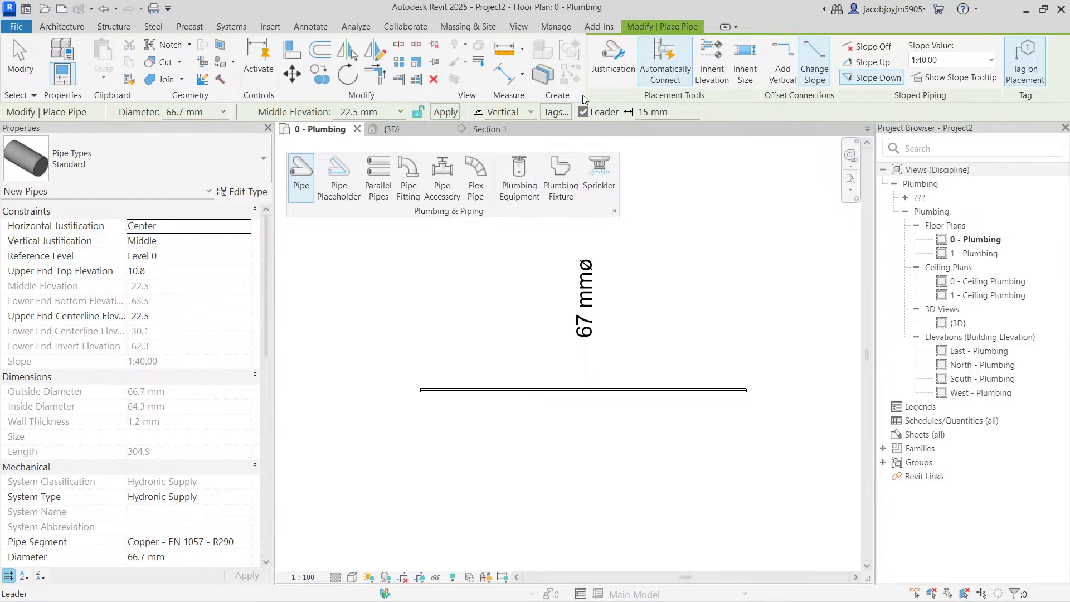
# - Set the new pipe's diameter to 42 mm and review the available pipe types and placement properties
pyautogui.click(223, 112)
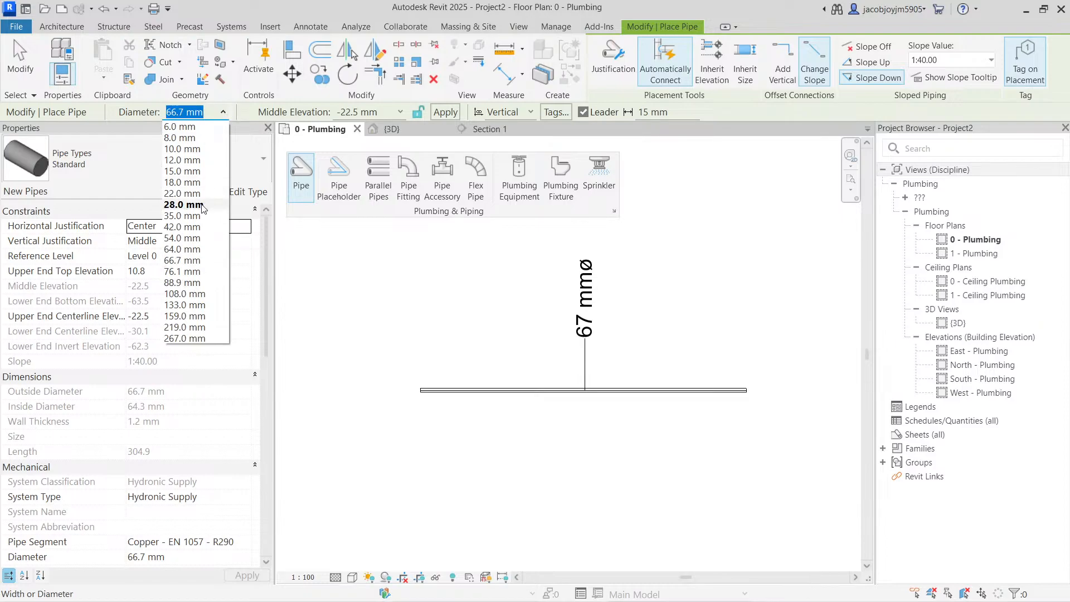
pyautogui.click(183, 227)
pyautogui.click(191, 161)
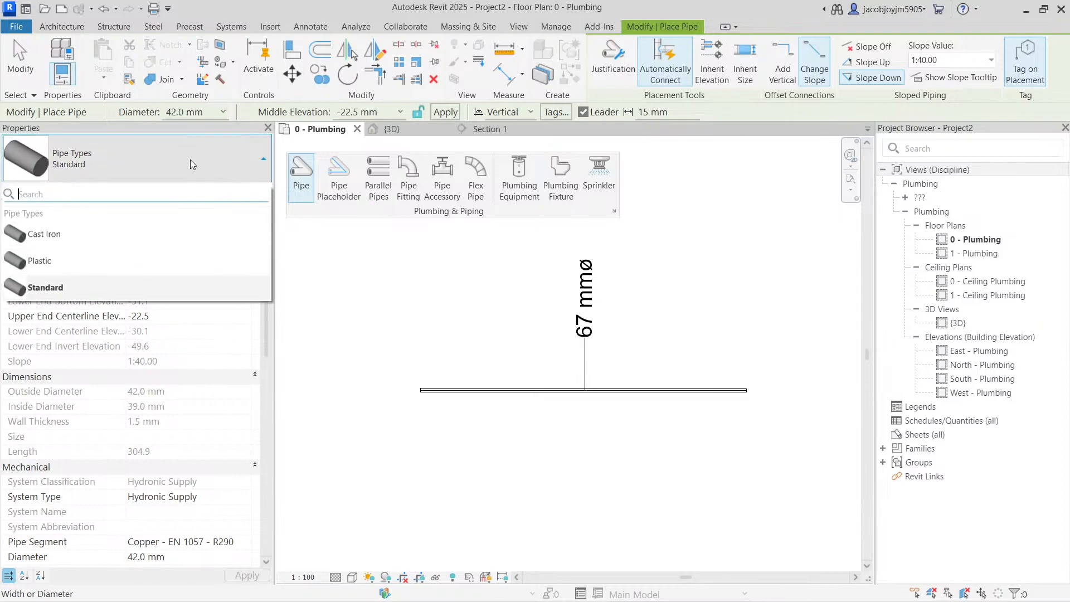
pyautogui.click(190, 161)
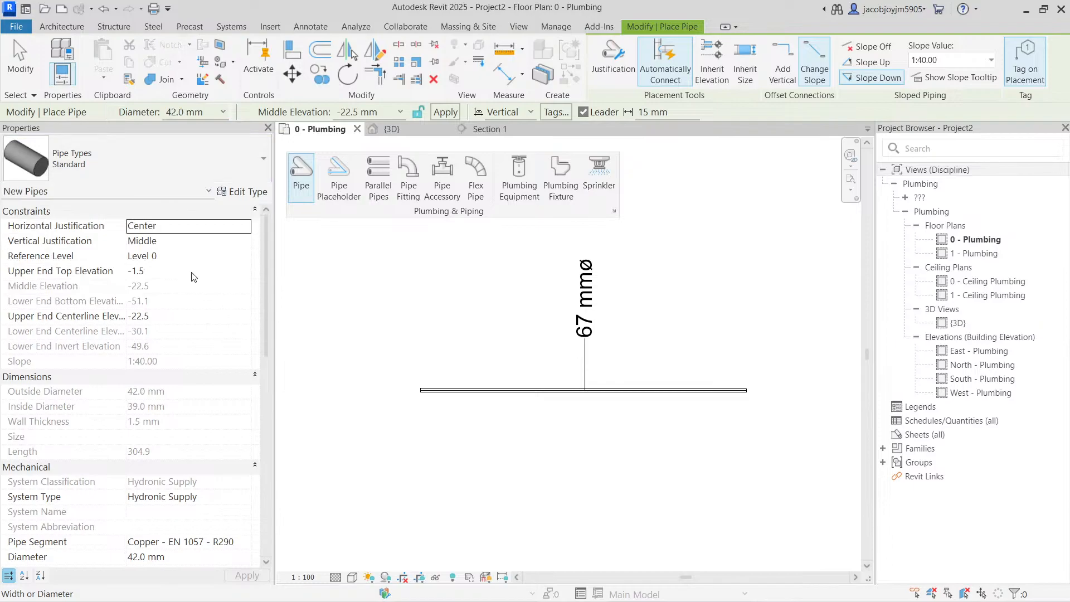
pyautogui.moveTo(266, 257)
pyautogui.mouseDown()
pyautogui.moveTo(259, 328)
pyautogui.moveTo(270, 437)
pyautogui.moveTo(269, 270)
pyautogui.mouseUp()
# - Set the new pipe's middle elevation to 2000 mm
pyautogui.click(401, 112)
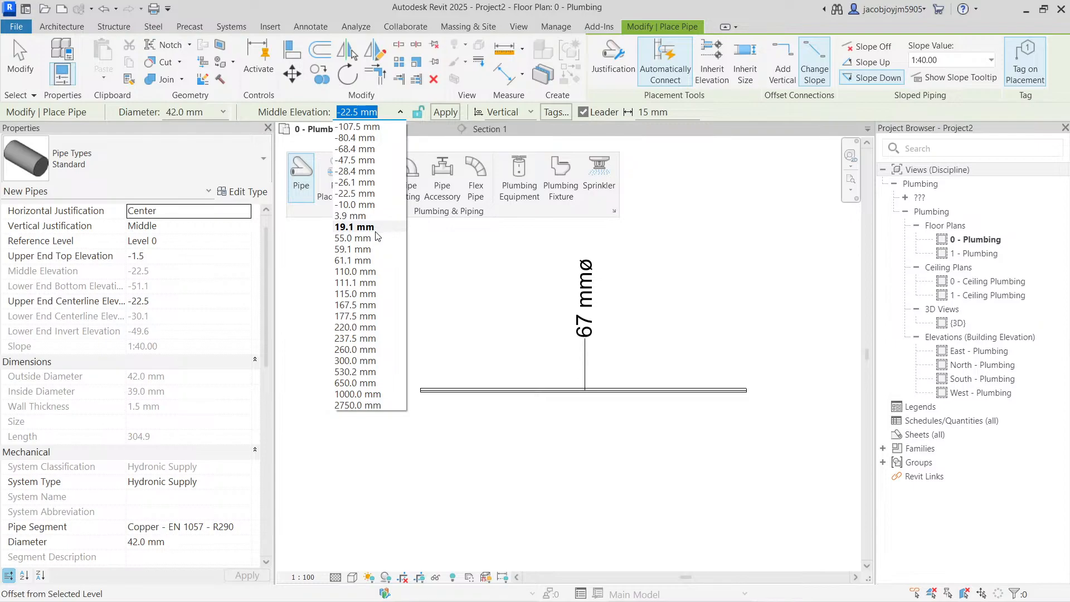
pyautogui.click(355, 338)
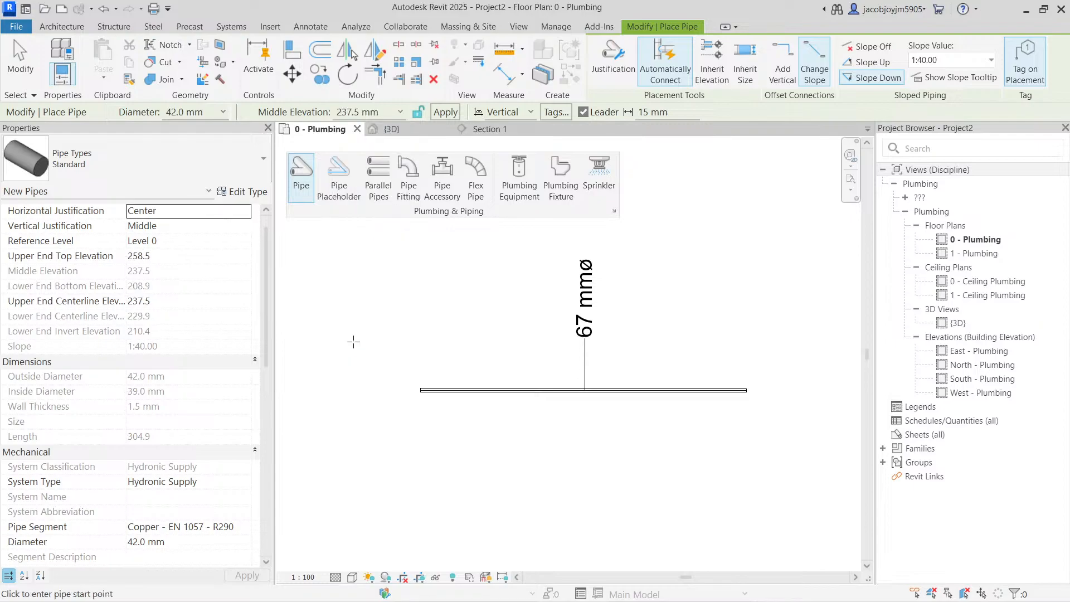
pyautogui.click(386, 117)
pyautogui.write('20')
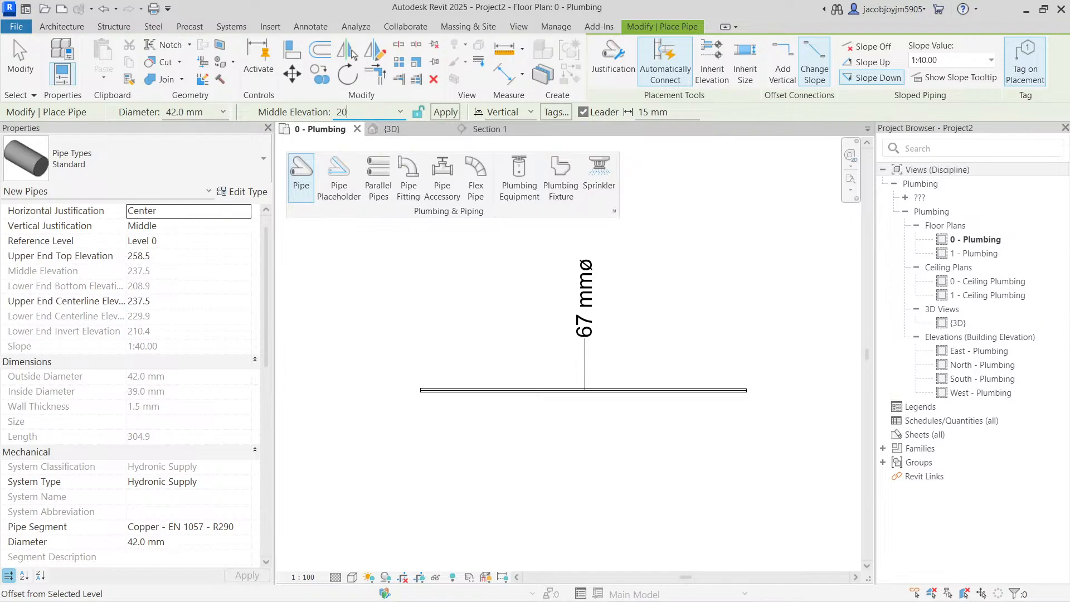
pyautogui.write('00')
pyautogui.press('Return')
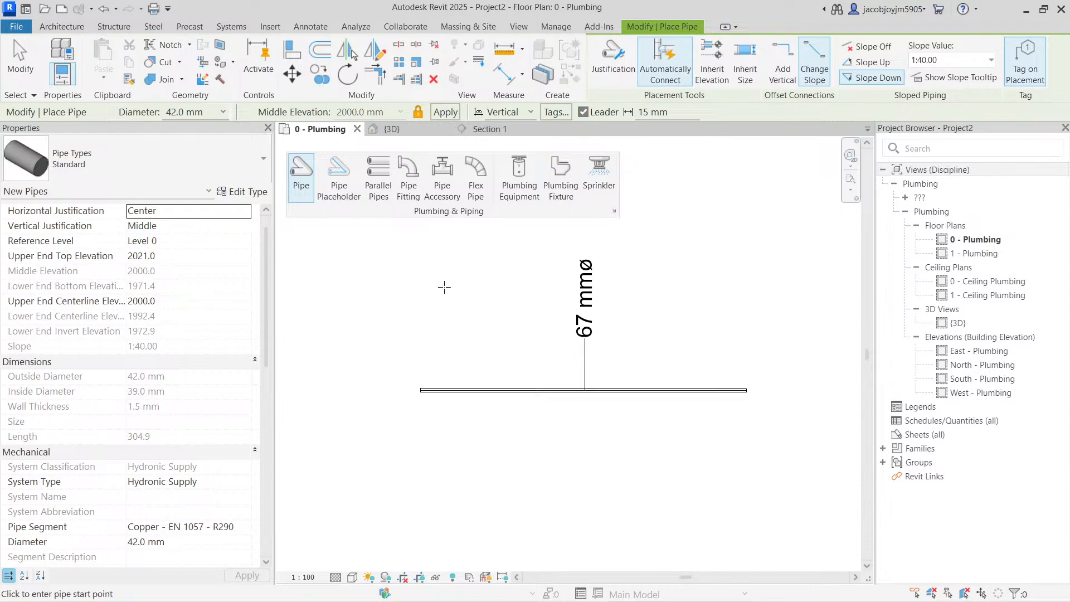
# - Draw a stepped run of three connected, tagged 42 mm pipes above the horizontal 67 mm pipe, with a 1:40 downward slope
pyautogui.click(407, 287)
pyautogui.click(708, 287)
pyautogui.click(708, 213)
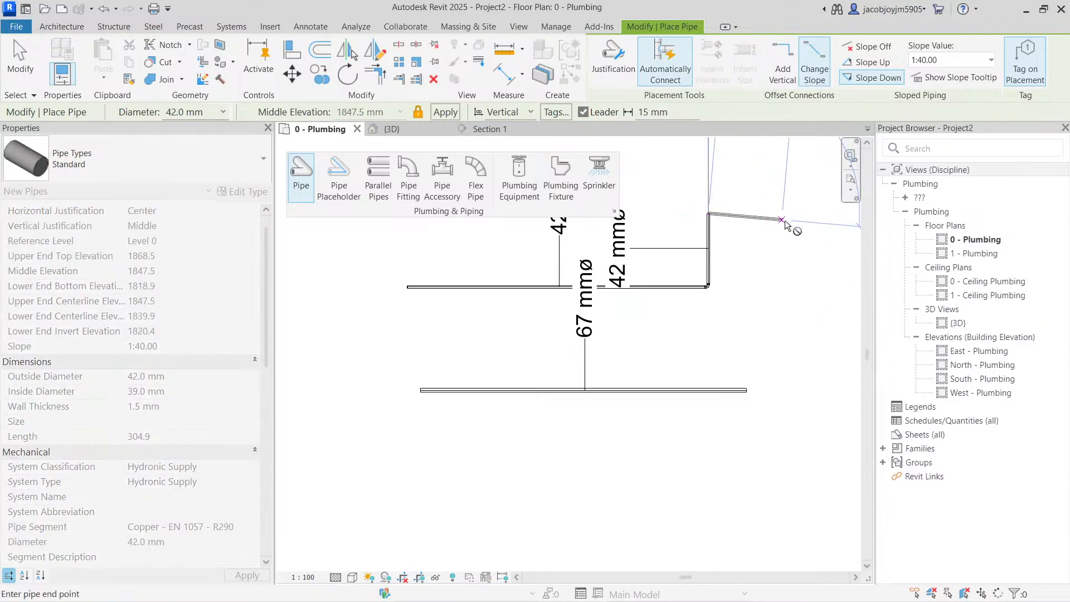
pyautogui.click(795, 213)
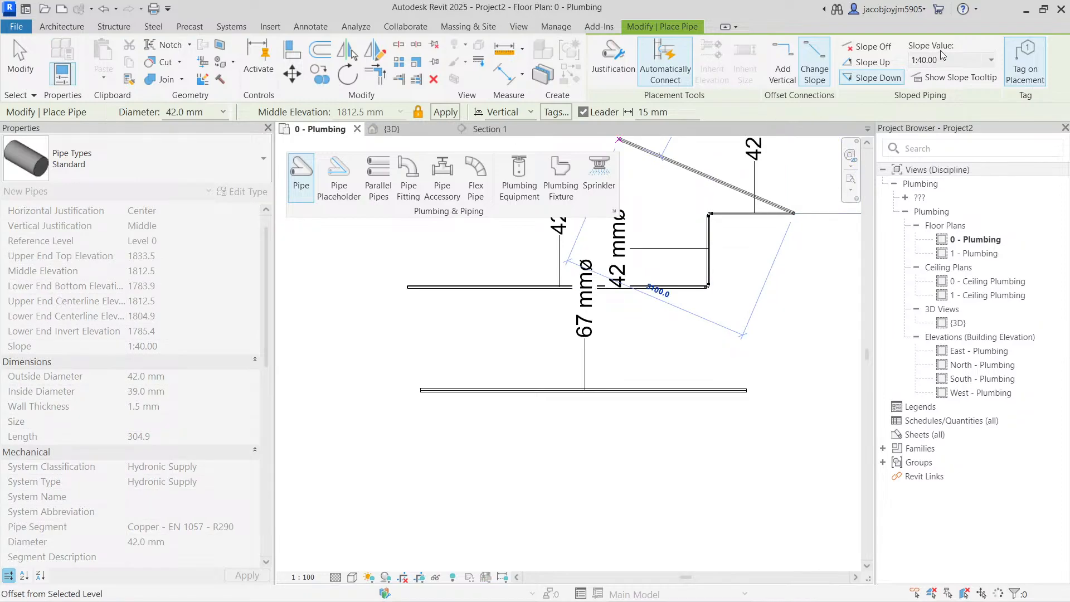
pyautogui.moveTo(807, 261); pyautogui.dragTo(694, 315, button='middle')
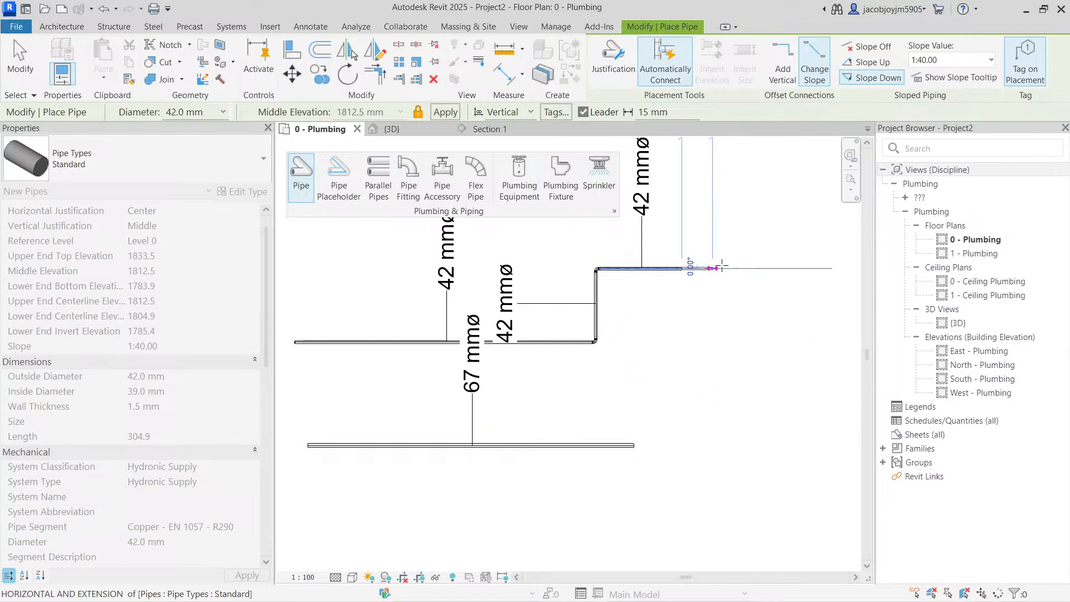
pyautogui.press('Escape')
# - Draw an L-shaped run of two tagged 42 mm pipes in the empty area below the stepped run, horizontal first and then downward
pyautogui.scroll(-5, 722, 267)
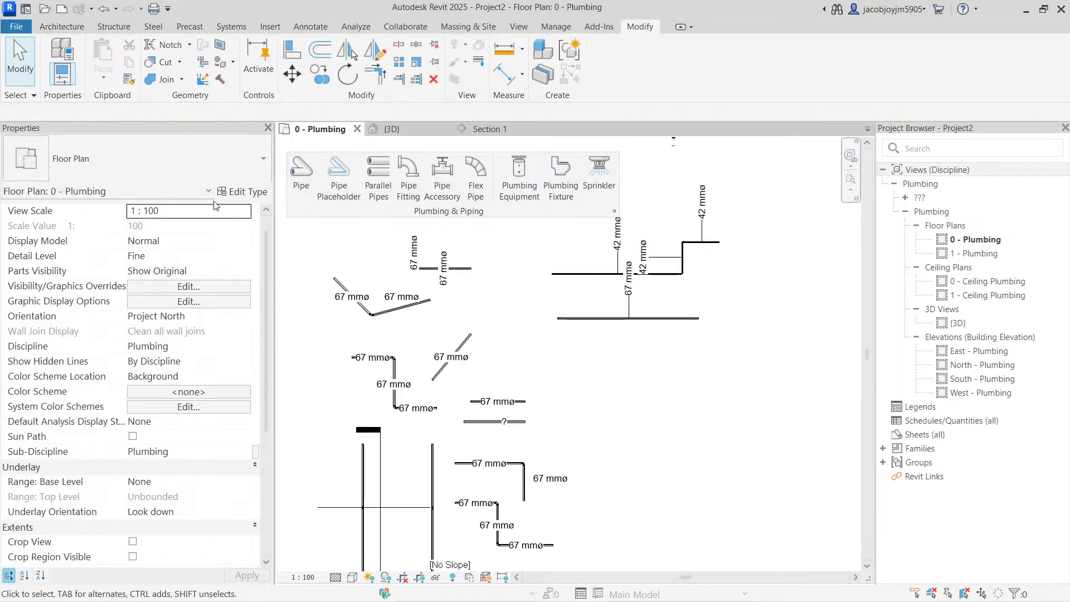
pyautogui.scroll(-3, 391, 335)
pyautogui.moveTo(285, 223); pyautogui.dragTo(576, 268, button='middle')
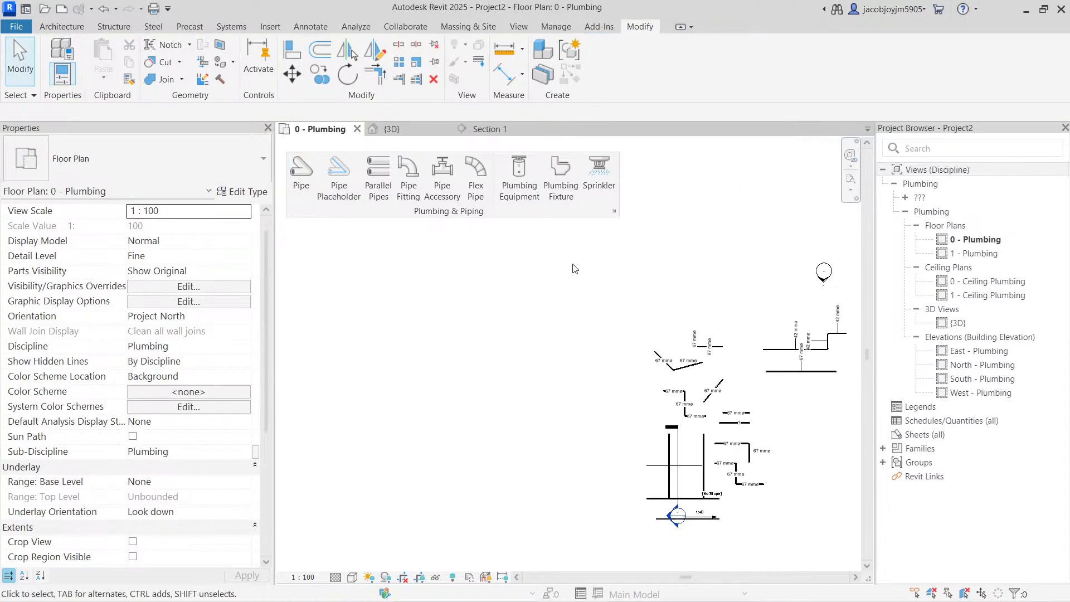
pyautogui.click(316, 196)
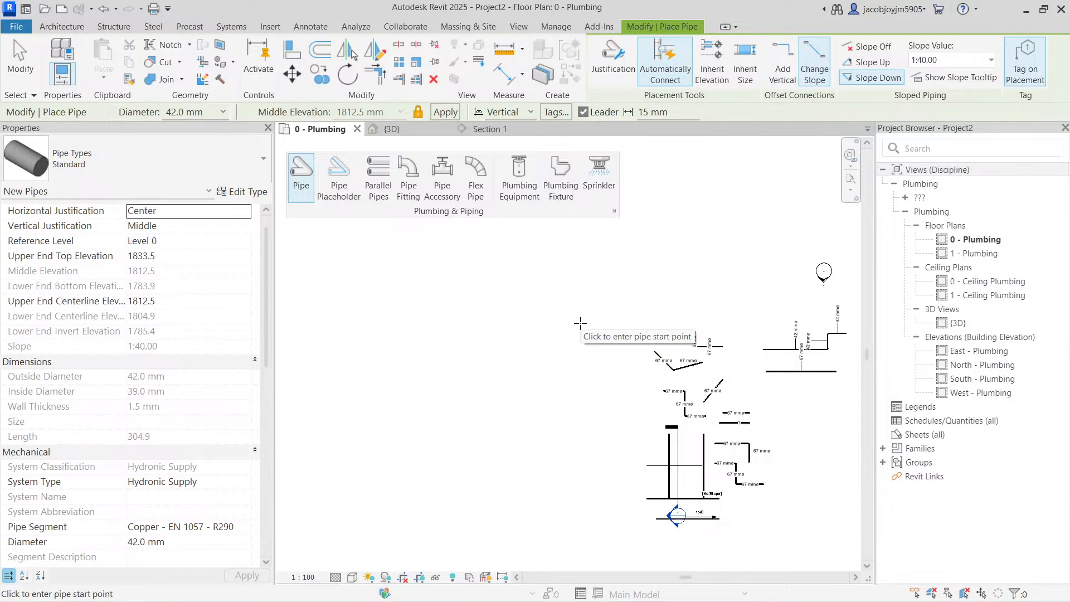
pyautogui.moveTo(581, 344); pyautogui.dragTo(448, 250, button='middle')
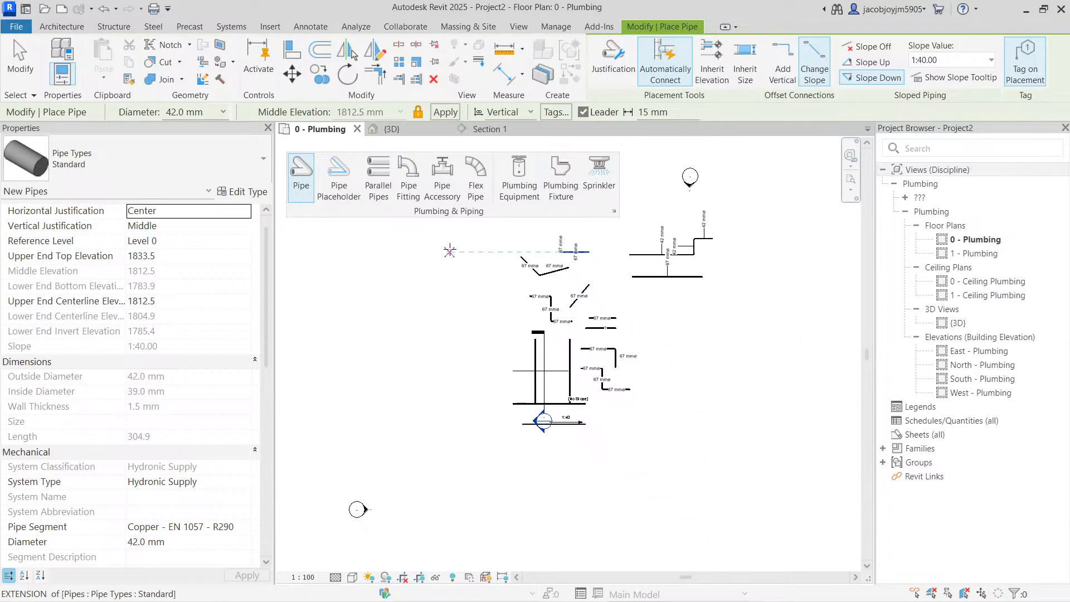
pyautogui.scroll(1, 657, 349)
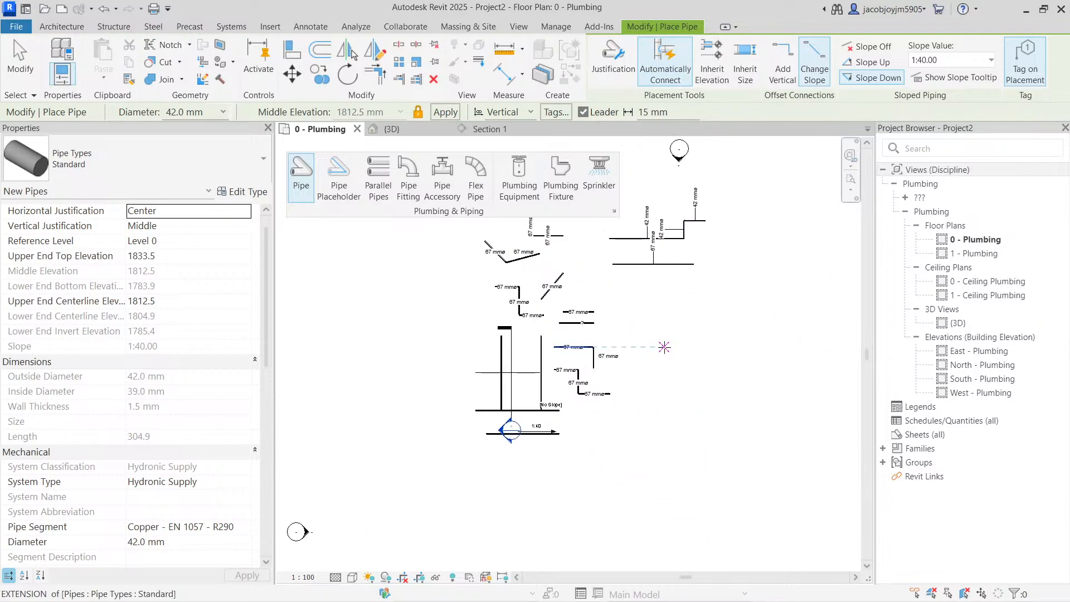
pyautogui.scroll(3, 664, 347)
pyautogui.moveTo(665, 347); pyautogui.dragTo(467, 348, button='middle')
pyautogui.click(460, 316)
pyautogui.click(636, 315)
pyautogui.click(635, 388)
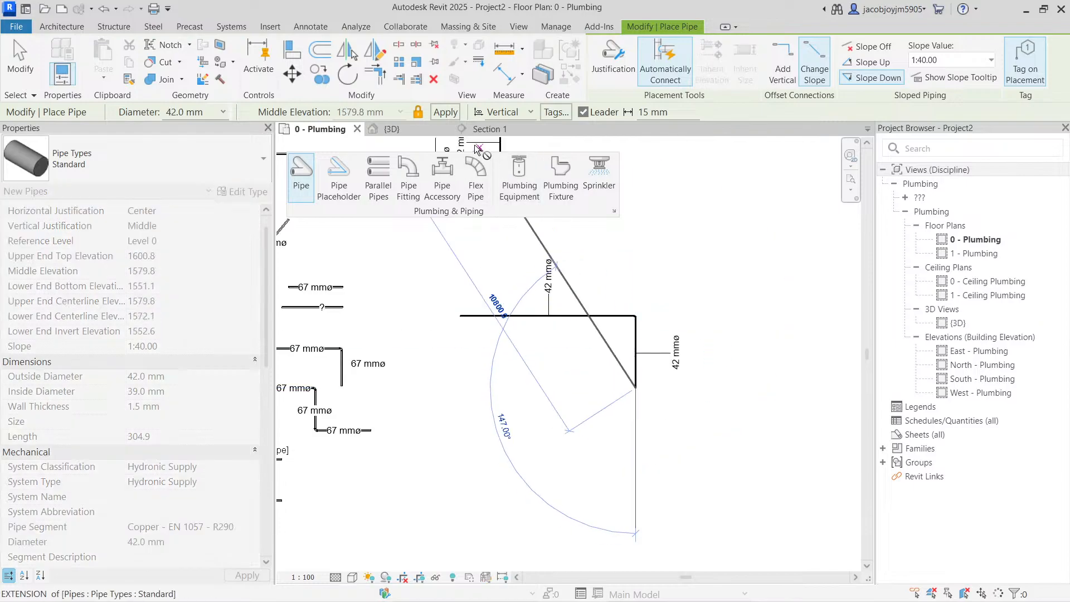
# - Try to apply the current middle elevation to the pipe run being drawn, and cancel the resulting dialog
pyautogui.click(447, 113)
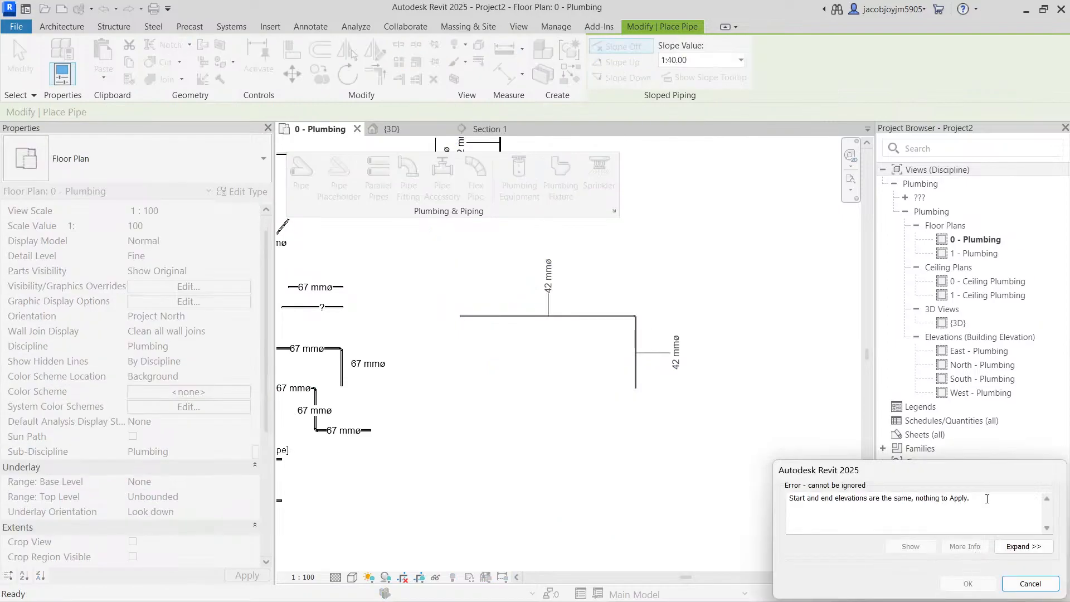
pyautogui.moveTo(842, 395); pyautogui.dragTo(690, 279)
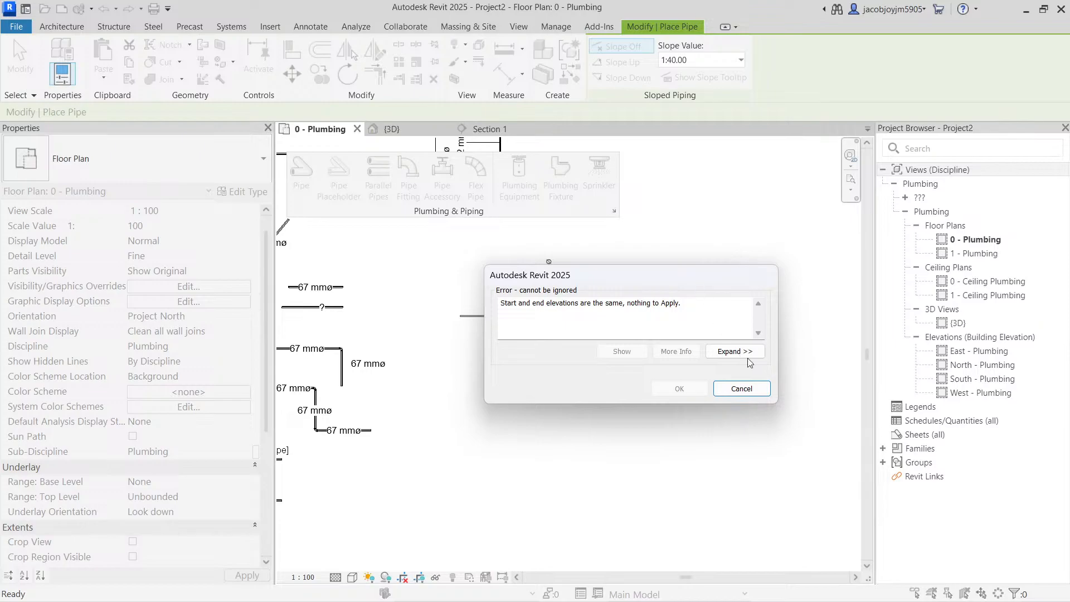
pyautogui.moveTo(707, 283); pyautogui.dragTo(443, 447)
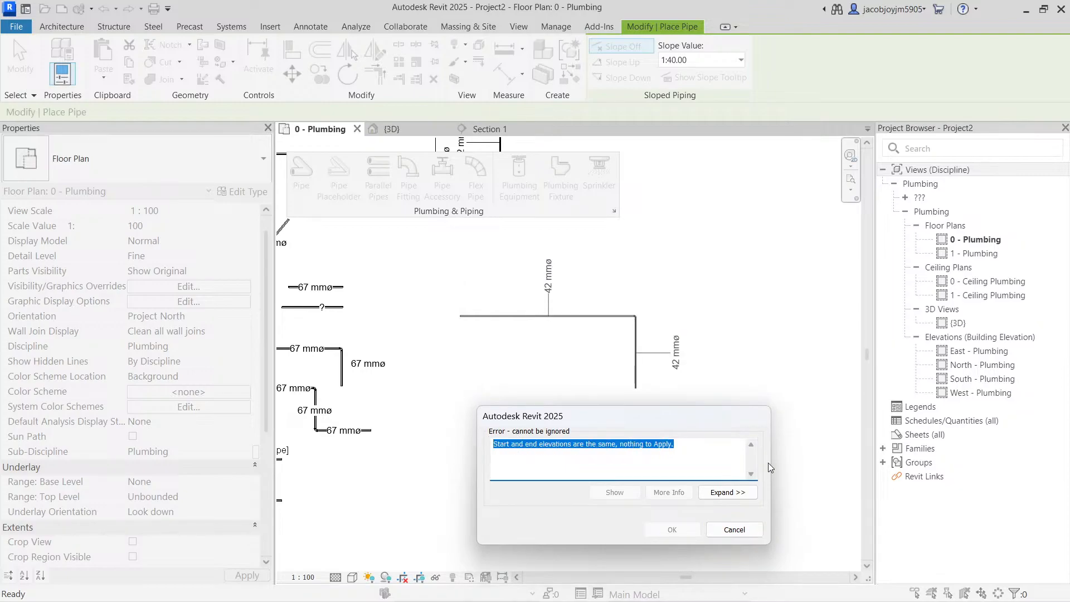
pyautogui.click(749, 535)
pyautogui.scroll(-5, 609, 307)
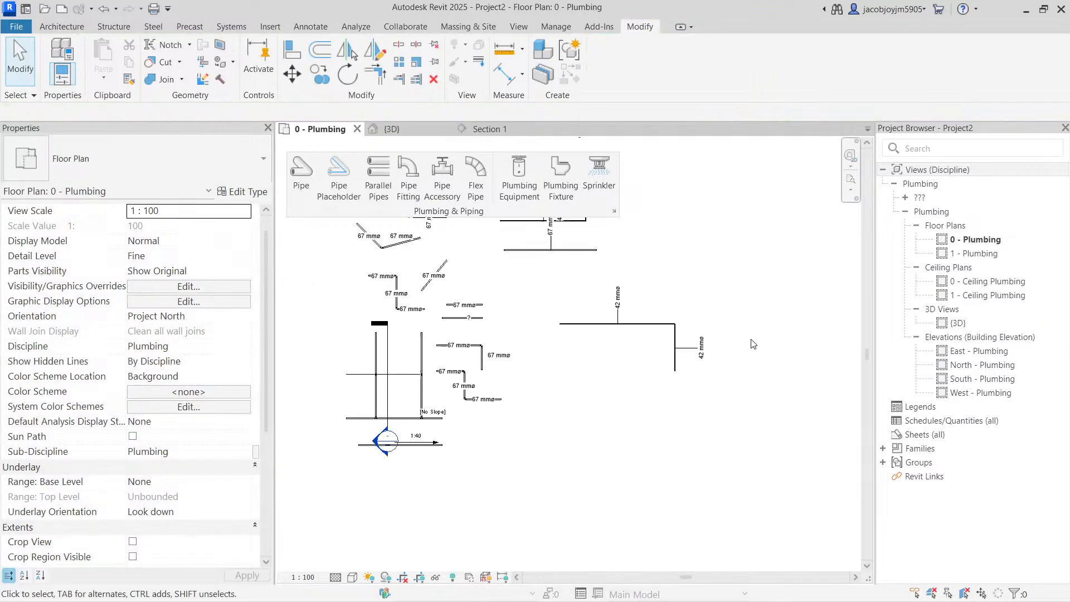
pyautogui.moveTo(609, 307); pyautogui.dragTo(636, 377, button='middle')
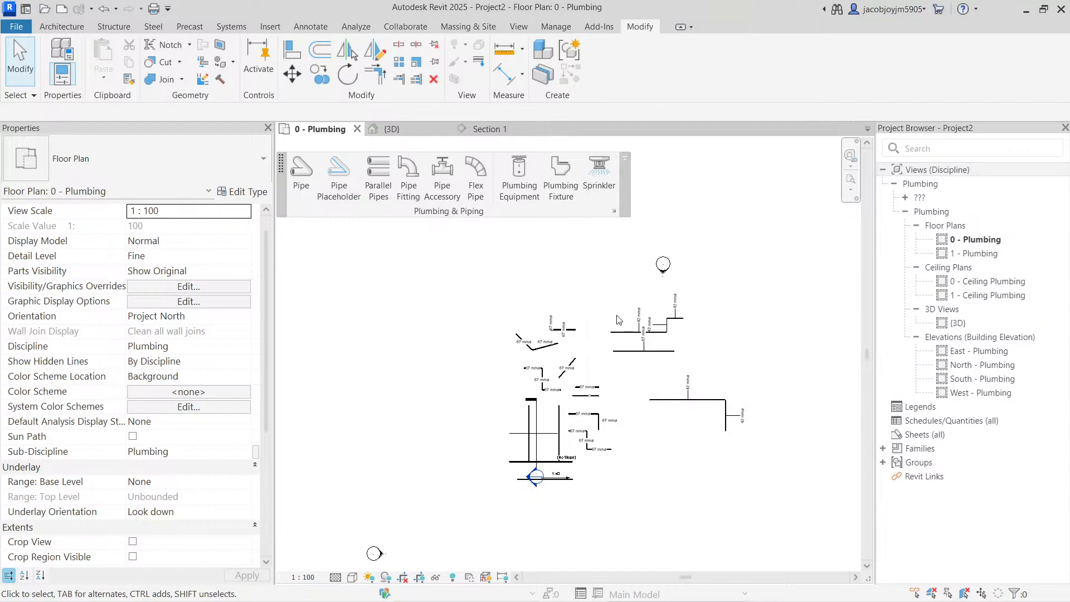
pyautogui.moveTo(617, 319); pyautogui.dragTo(596, 287, button='middle')
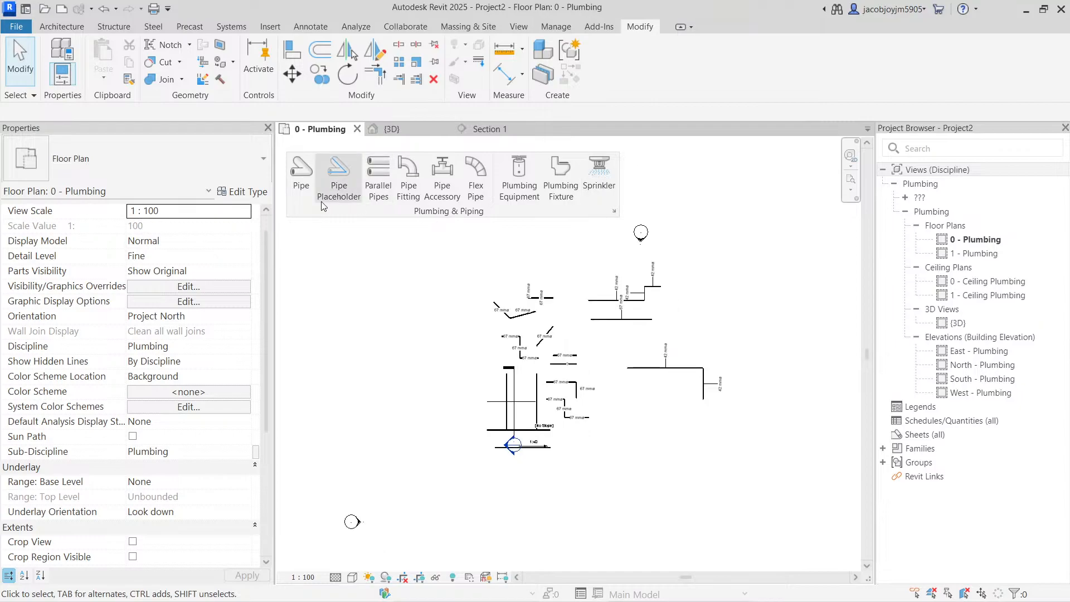
pyautogui.click(301, 170)
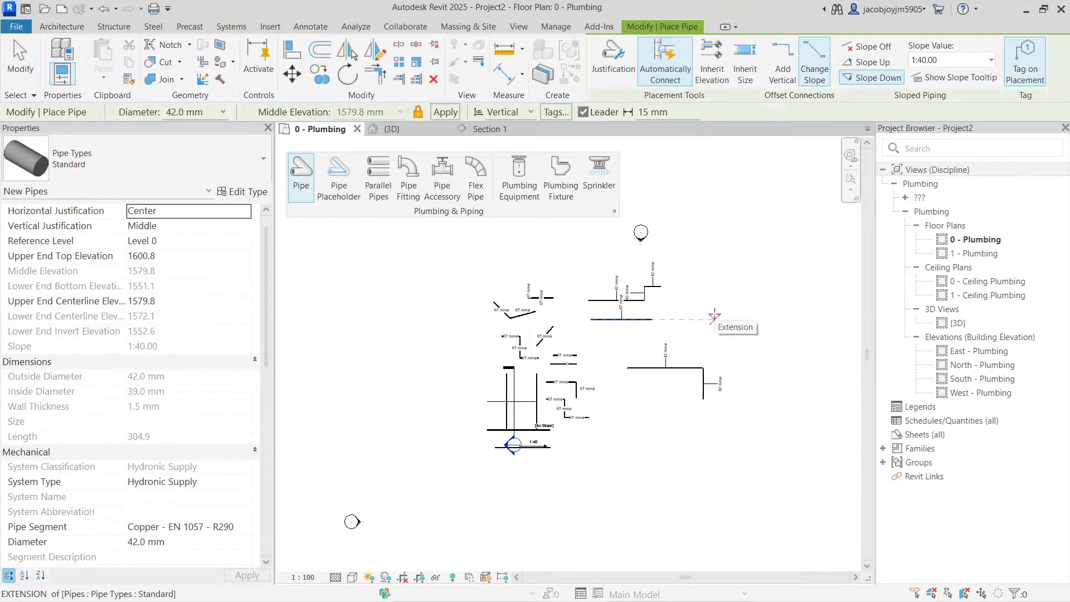
pyautogui.press('Escape')
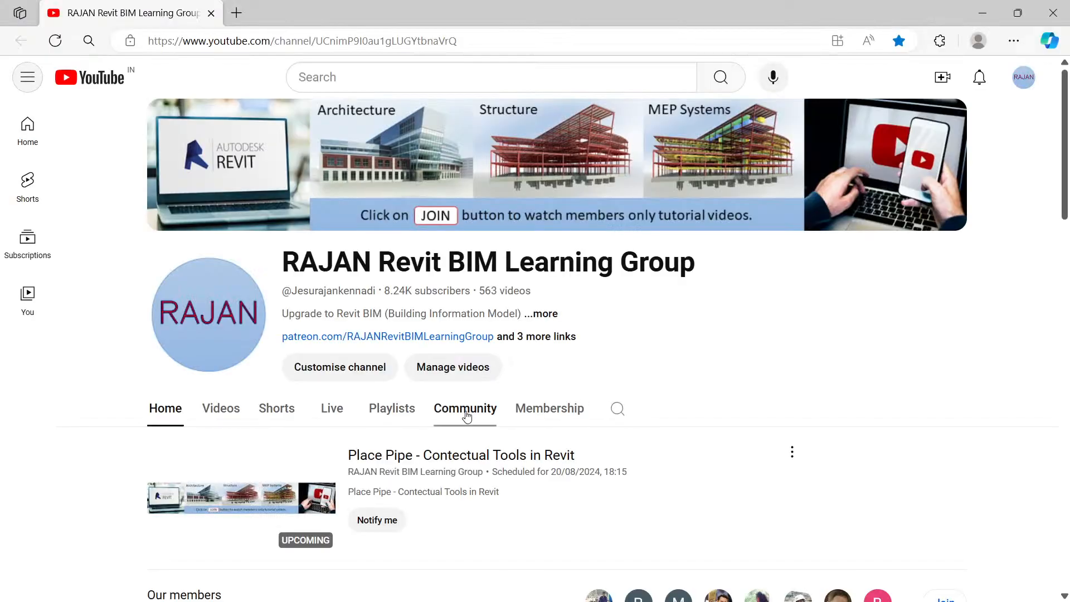
# - Open the YouTube channel's Community posts in the browser and find the Revit Plumbing Syllabus post
pyautogui.click(466, 413)
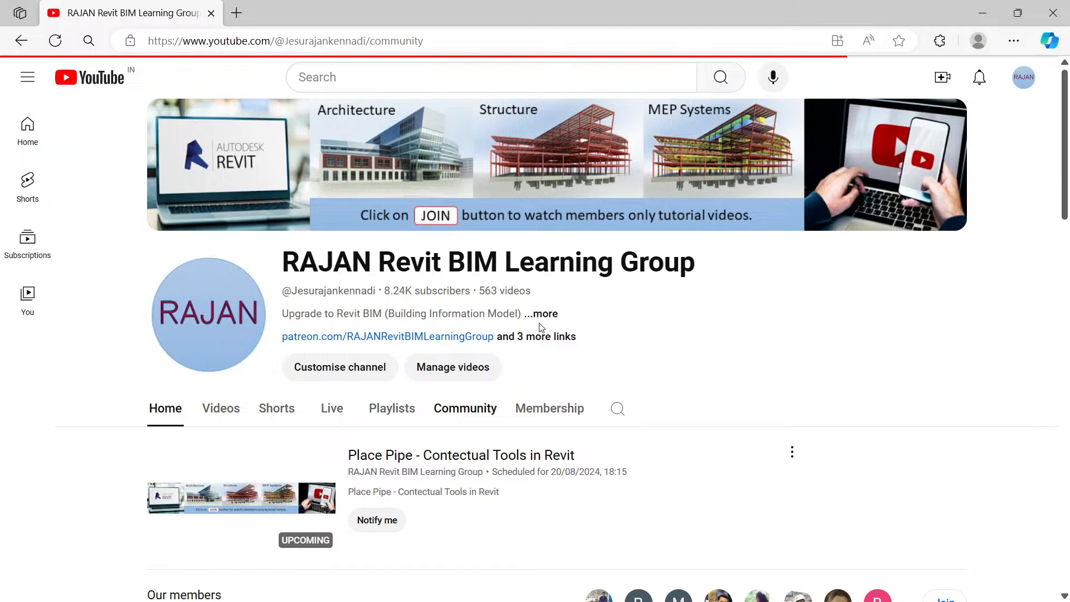
pyautogui.scroll(-15, 541, 328)
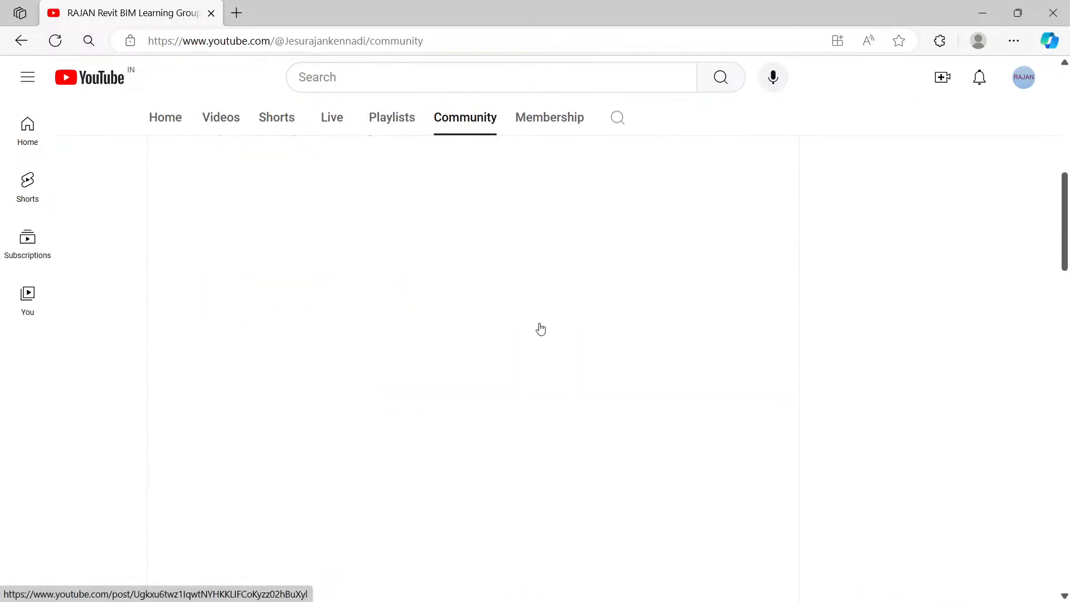
pyautogui.scroll(3, 541, 329)
pyautogui.scroll(-4, 542, 329)
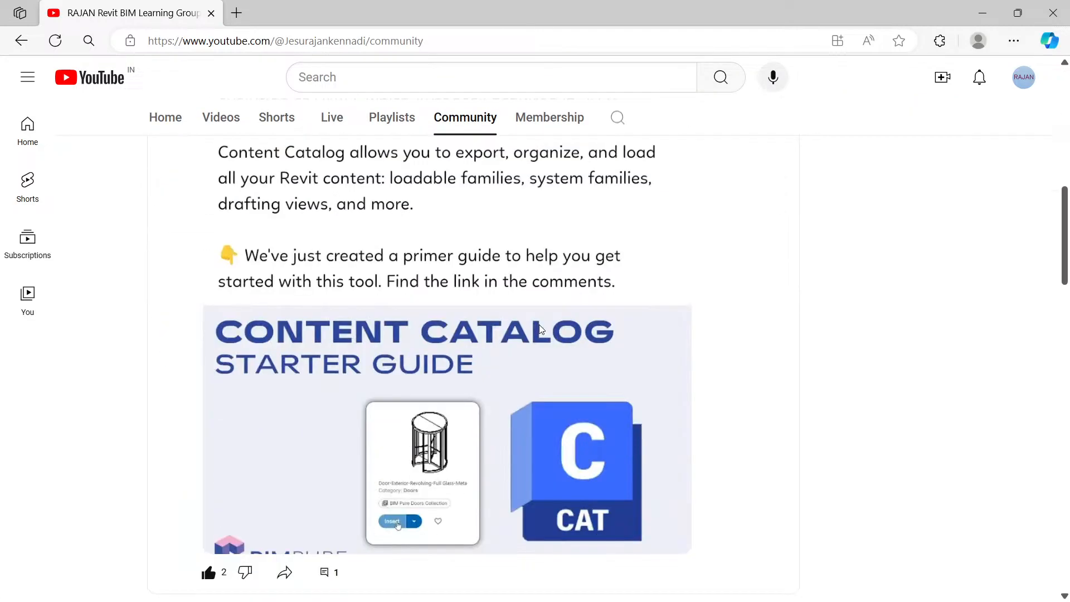
pyautogui.scroll(-8, 539, 329)
pyautogui.scroll(-2, 541, 329)
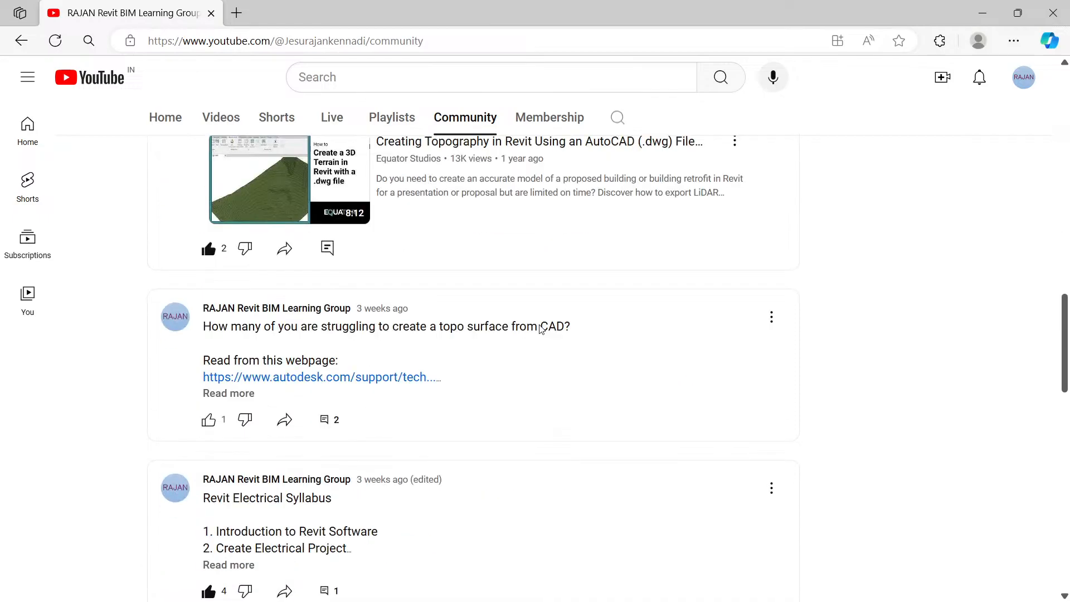
pyautogui.scroll(-3, 540, 328)
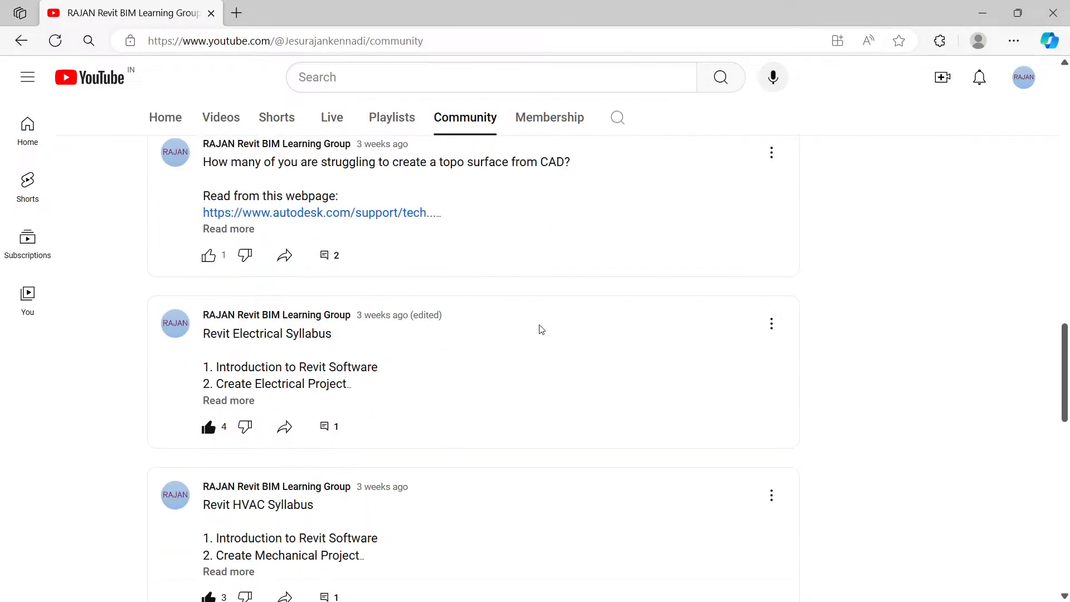
pyautogui.scroll(-3, 445, 345)
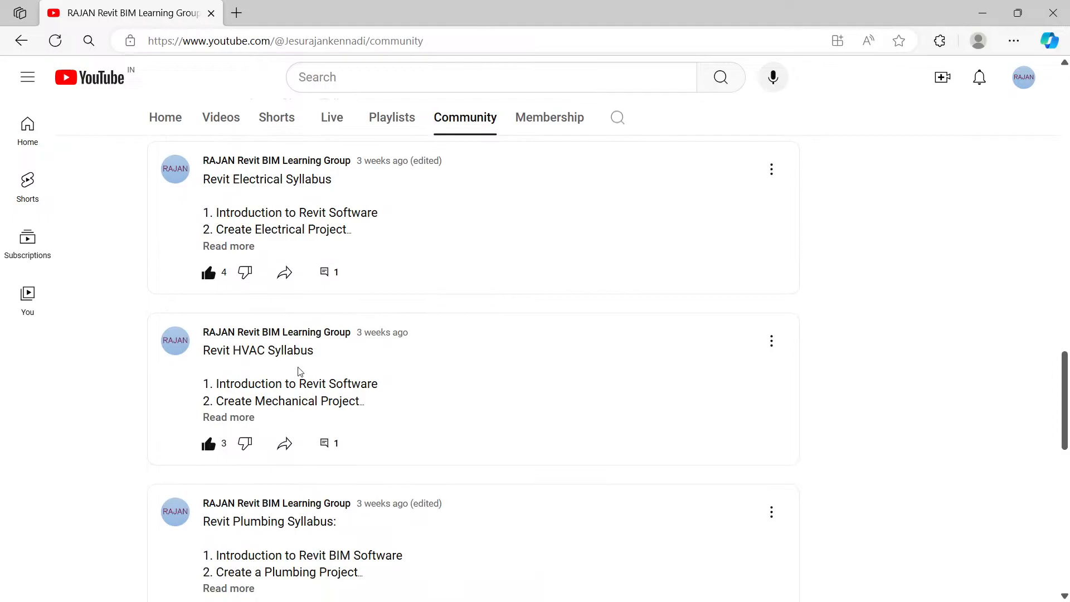
pyautogui.scroll(-4, 300, 371)
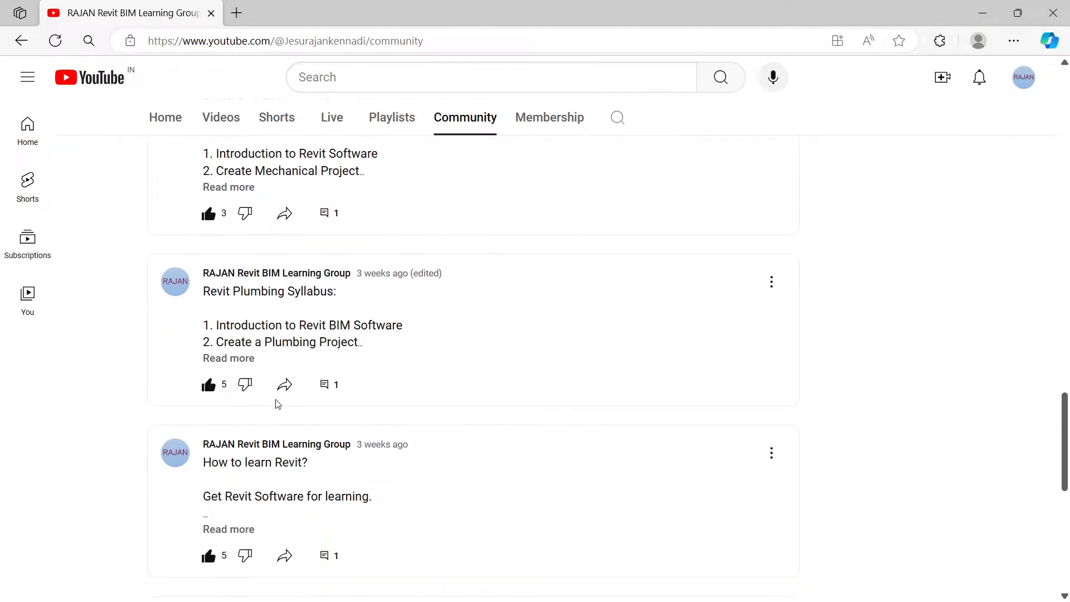
# - Expand the Revit Plumbing Syllabus post and read through its full list of topics
pyautogui.click(235, 359)
pyautogui.scroll(-1, 341, 345)
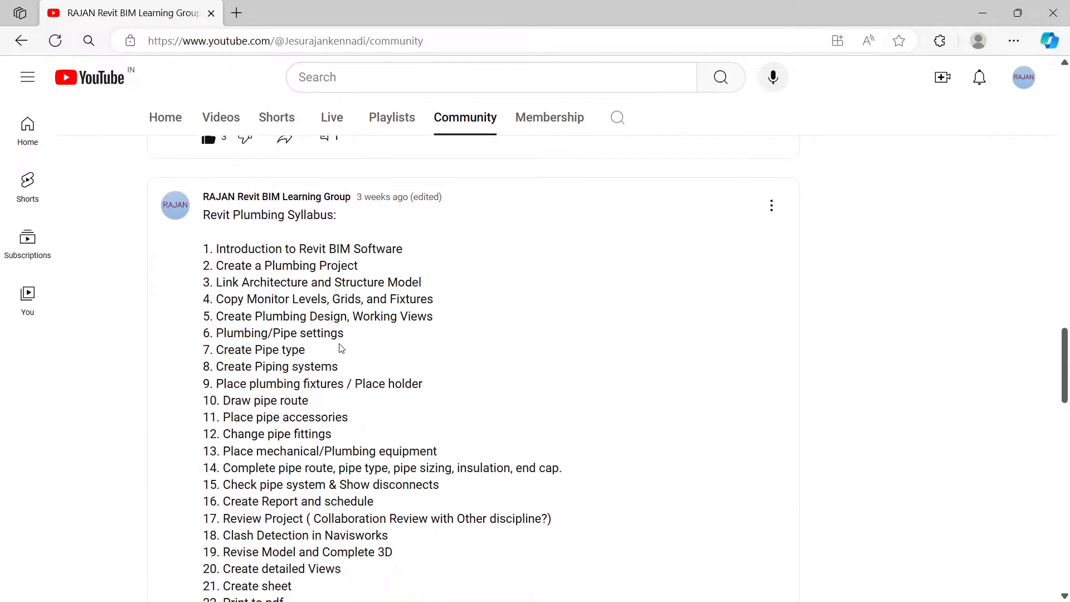
pyautogui.scroll(-2, 342, 349)
pyautogui.scroll(3, 340, 346)
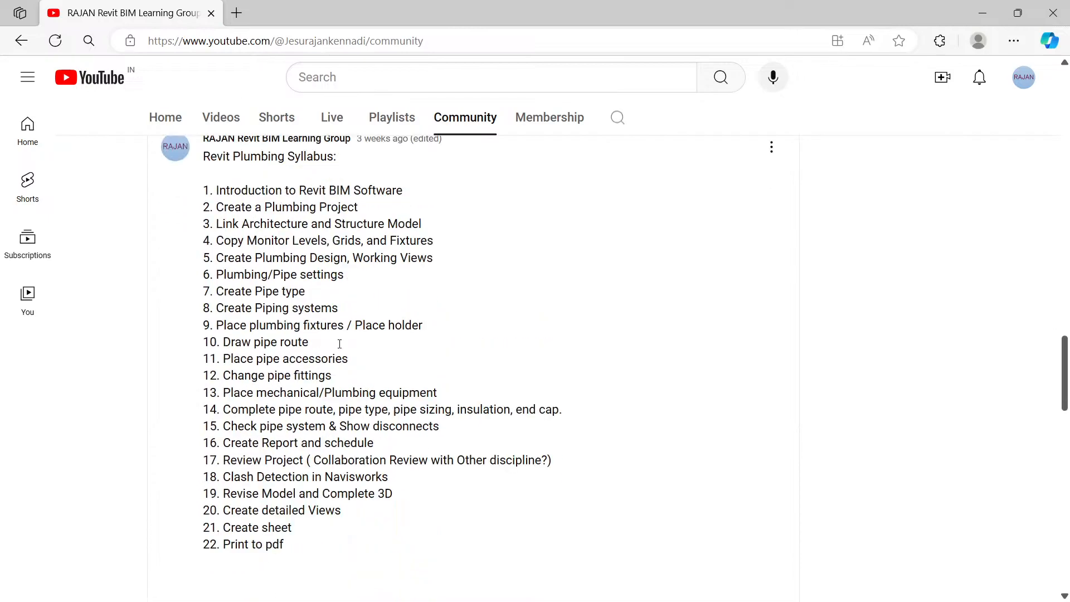
pyautogui.scroll(-1, 339, 344)
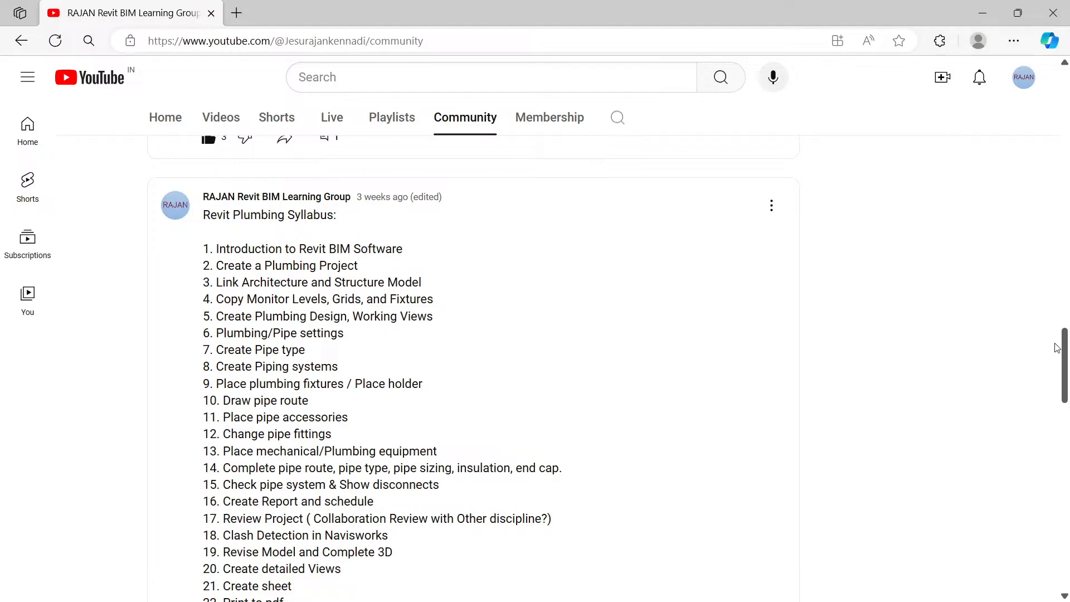
pyautogui.moveTo(1058, 350); pyautogui.dragTo(1058, 359)
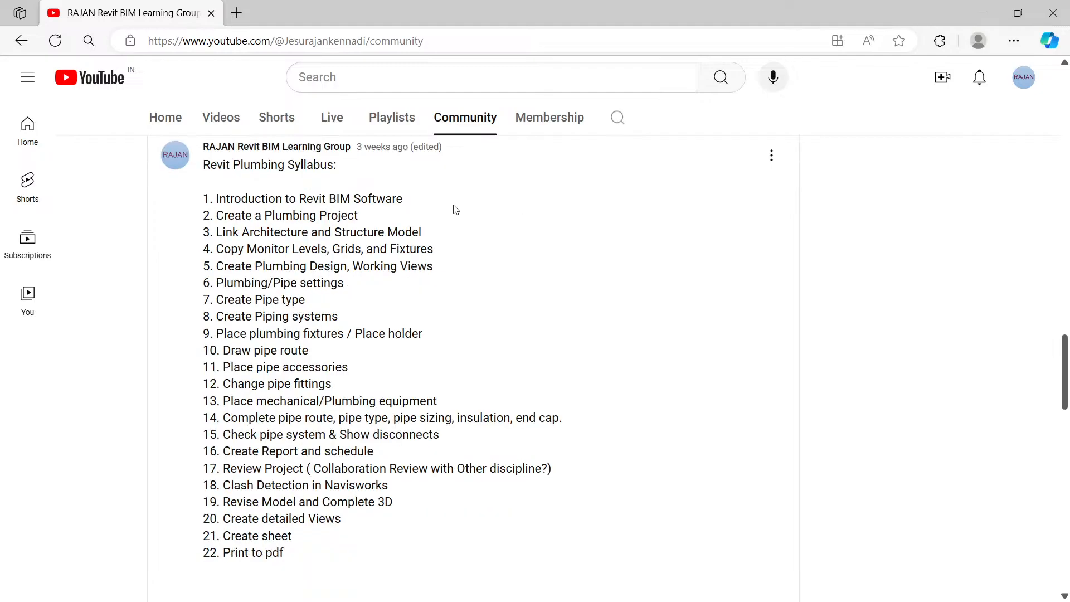
pyautogui.moveTo(209, 165); pyautogui.dragTo(381, 550)
pyautogui.click(491, 340)
# - Look through the channel's Community posts once more and return to the plumbing floor plan in Revit
pyautogui.scroll(4, 558, 257)
pyautogui.scroll(10, 559, 258)
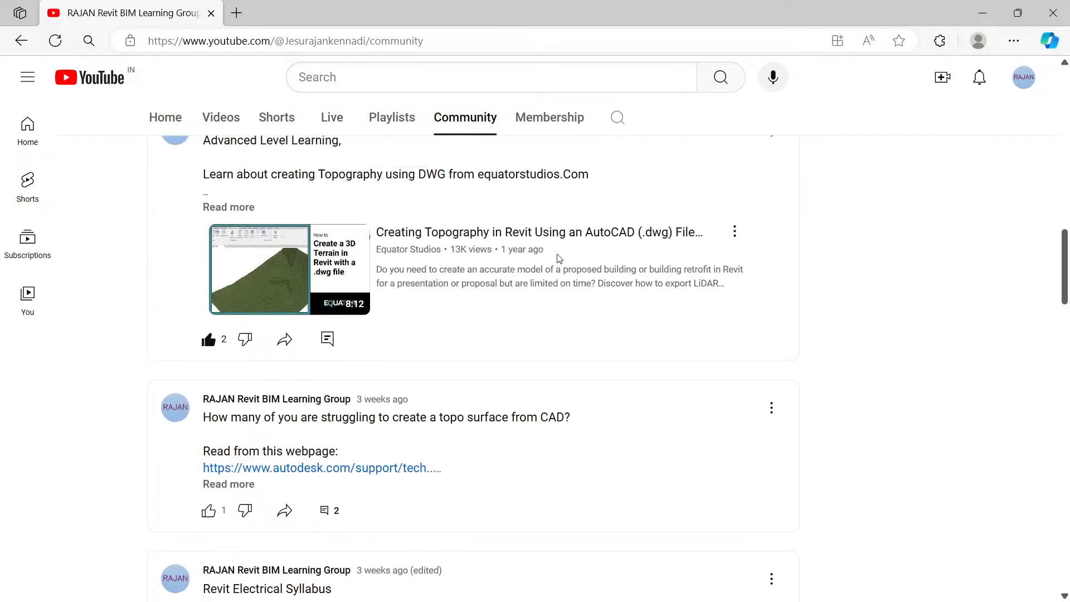
pyautogui.scroll(15, 558, 257)
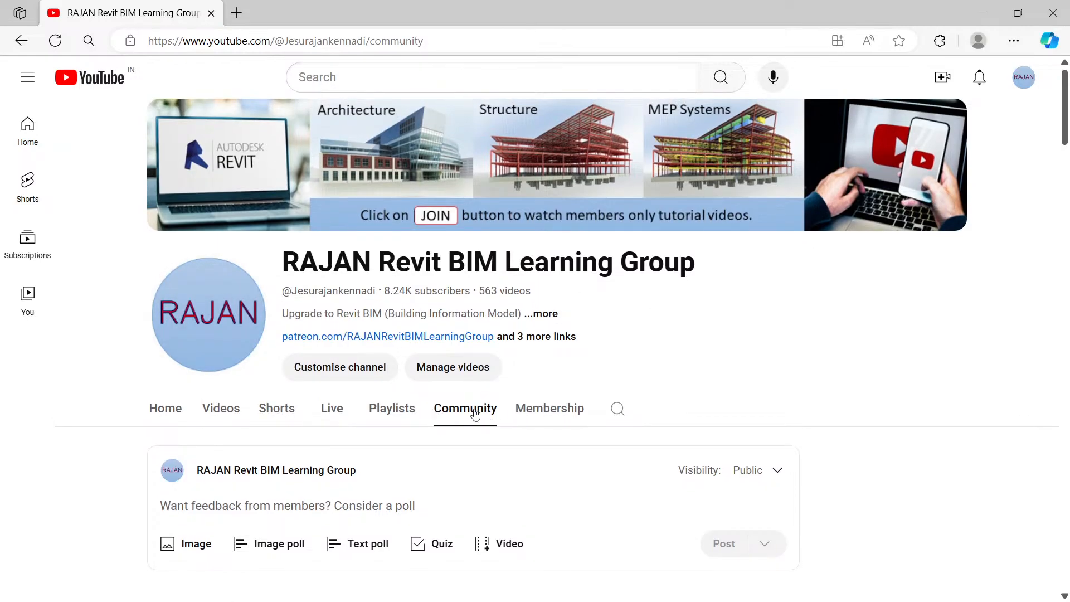
pyautogui.scroll(-20, 465, 413)
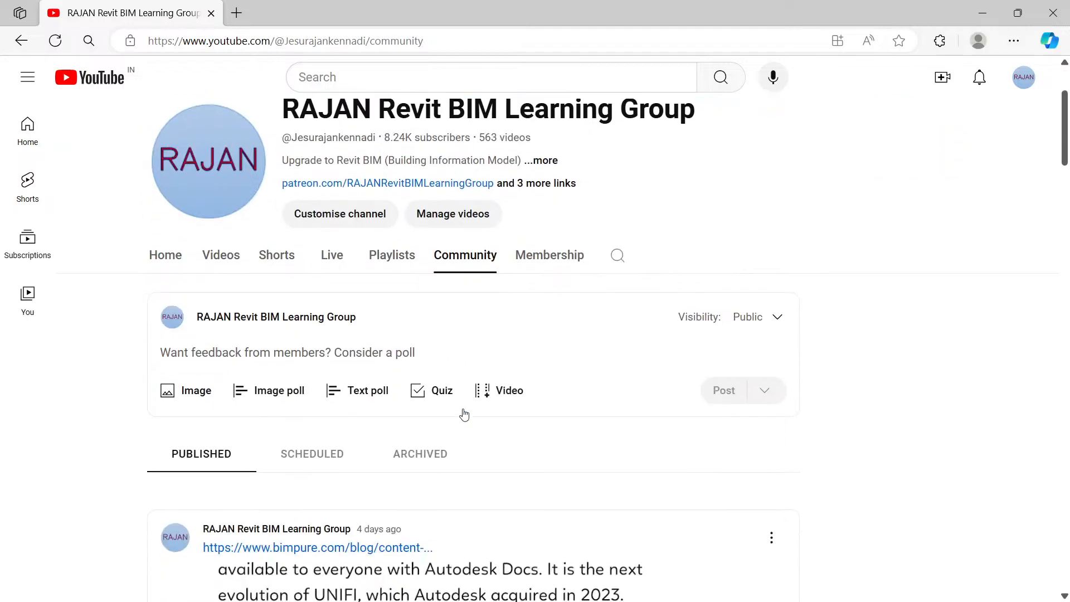
pyautogui.scroll(-15, 464, 415)
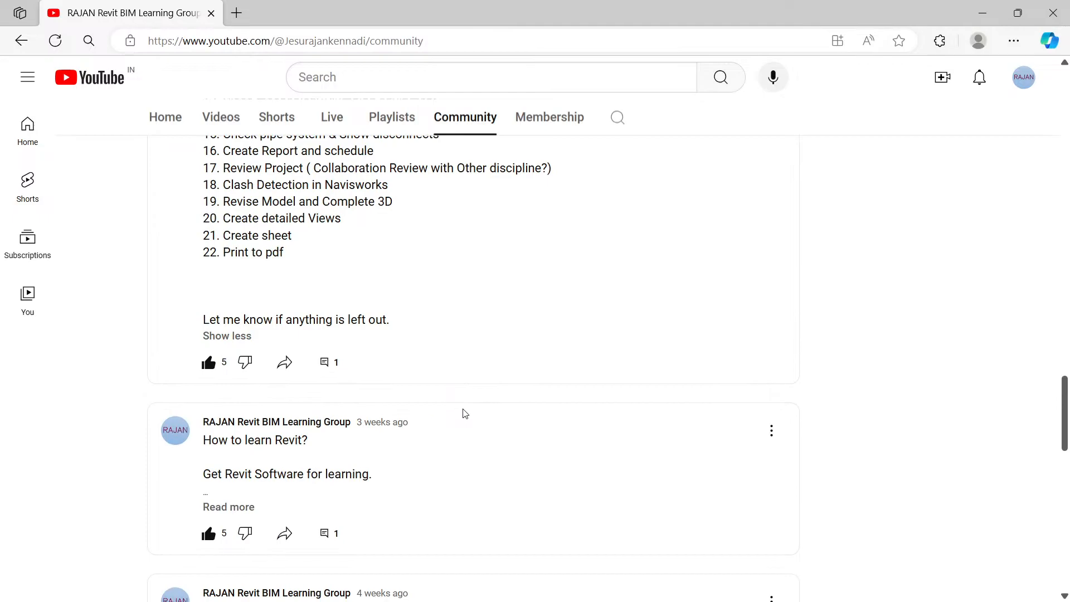
pyautogui.scroll(-7, 465, 415)
pyautogui.scroll(14, 464, 414)
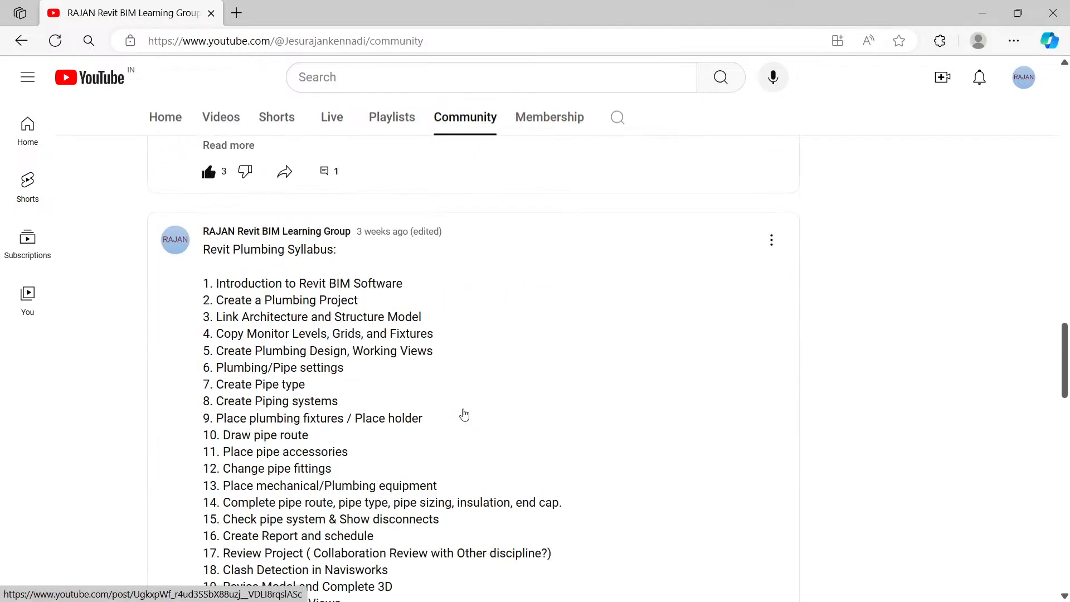
pyautogui.scroll(3, 494, 341)
pyautogui.scroll(15, 494, 345)
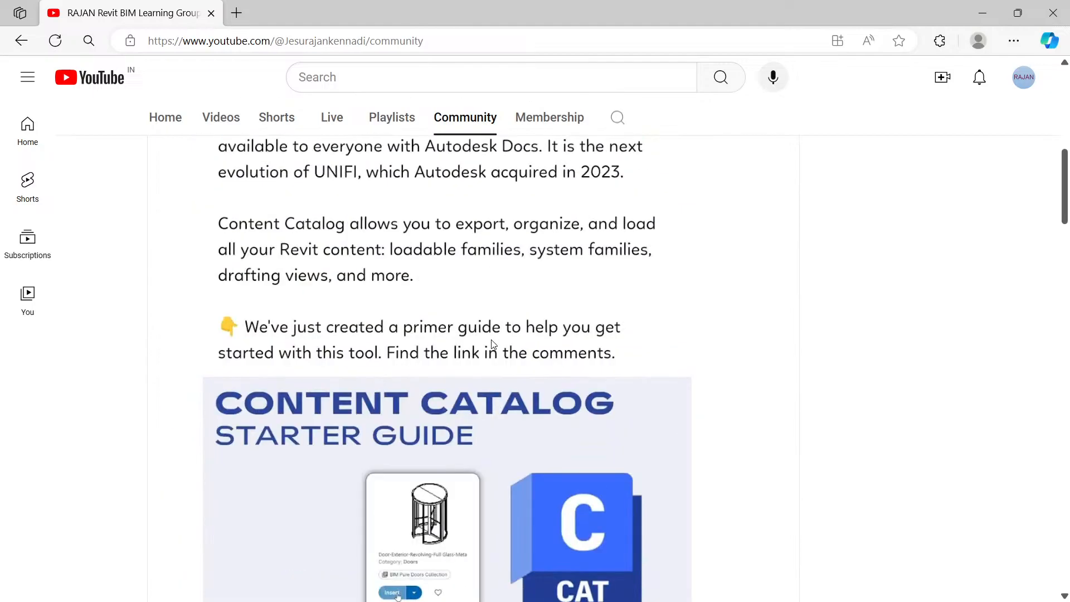
pyautogui.scroll(10, 493, 344)
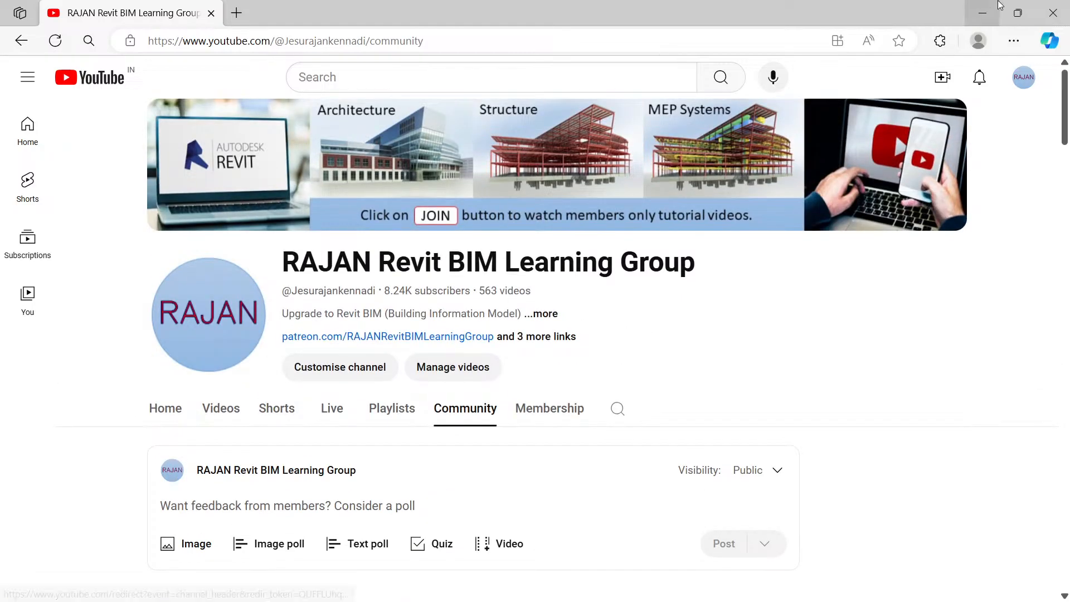
pyautogui.click(981, 13)
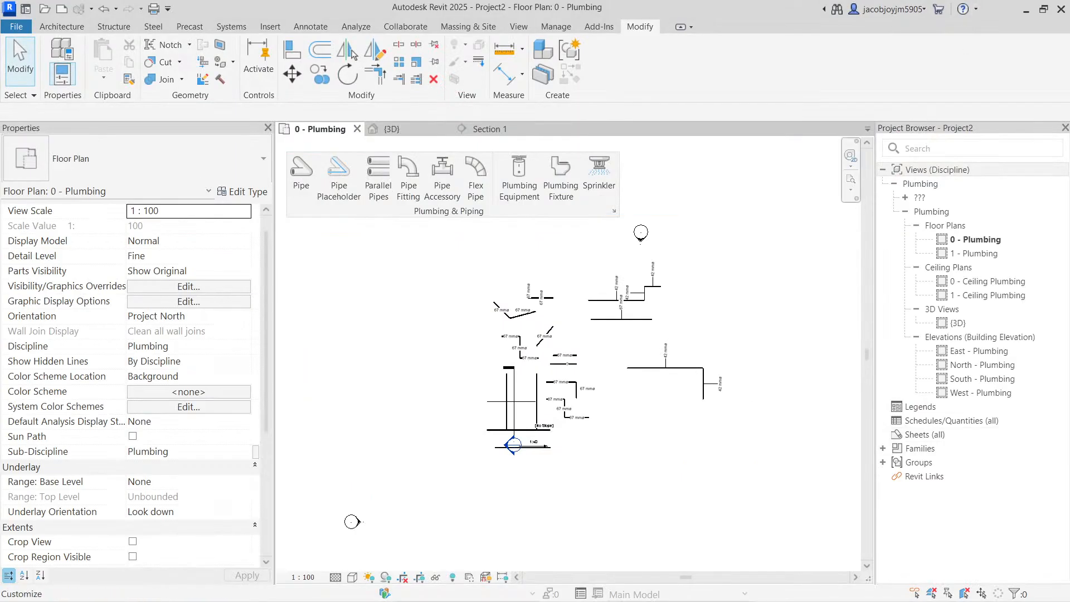